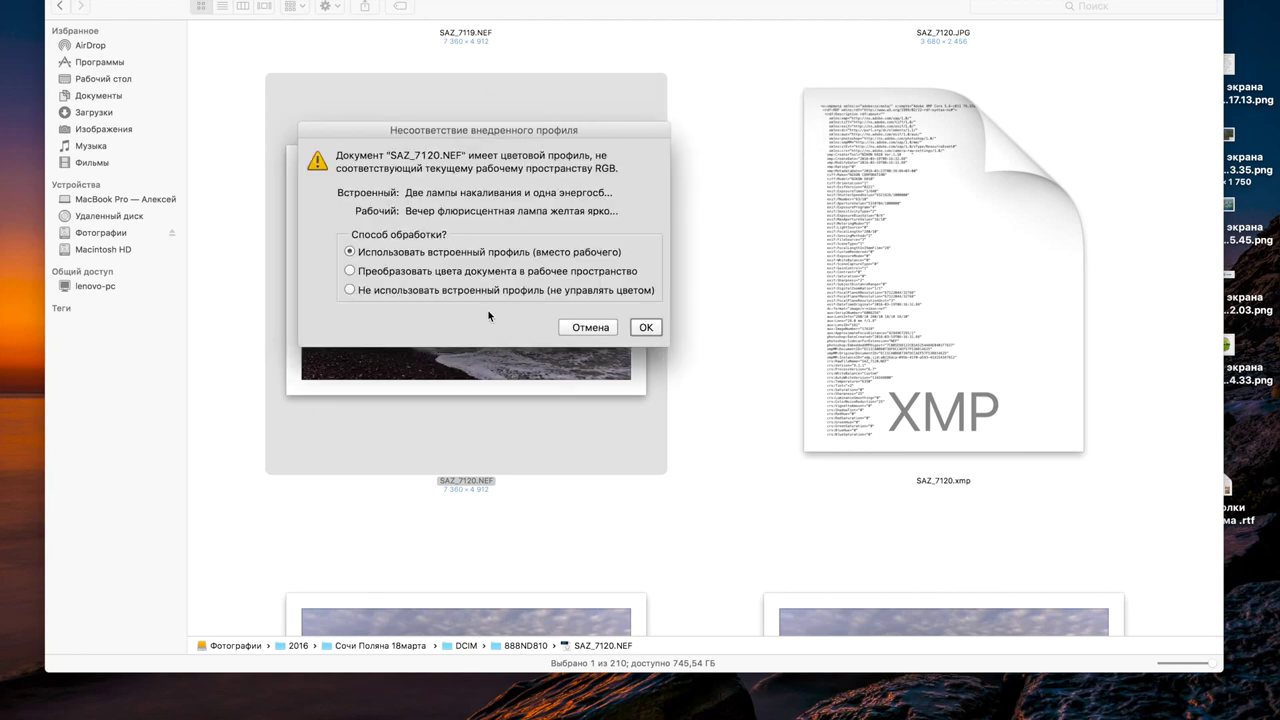
- Open SAZ_7120.NEF using its embedded colour profile instead of the working one
left_click(646, 327)
scroll(642, 323, "left", 3)
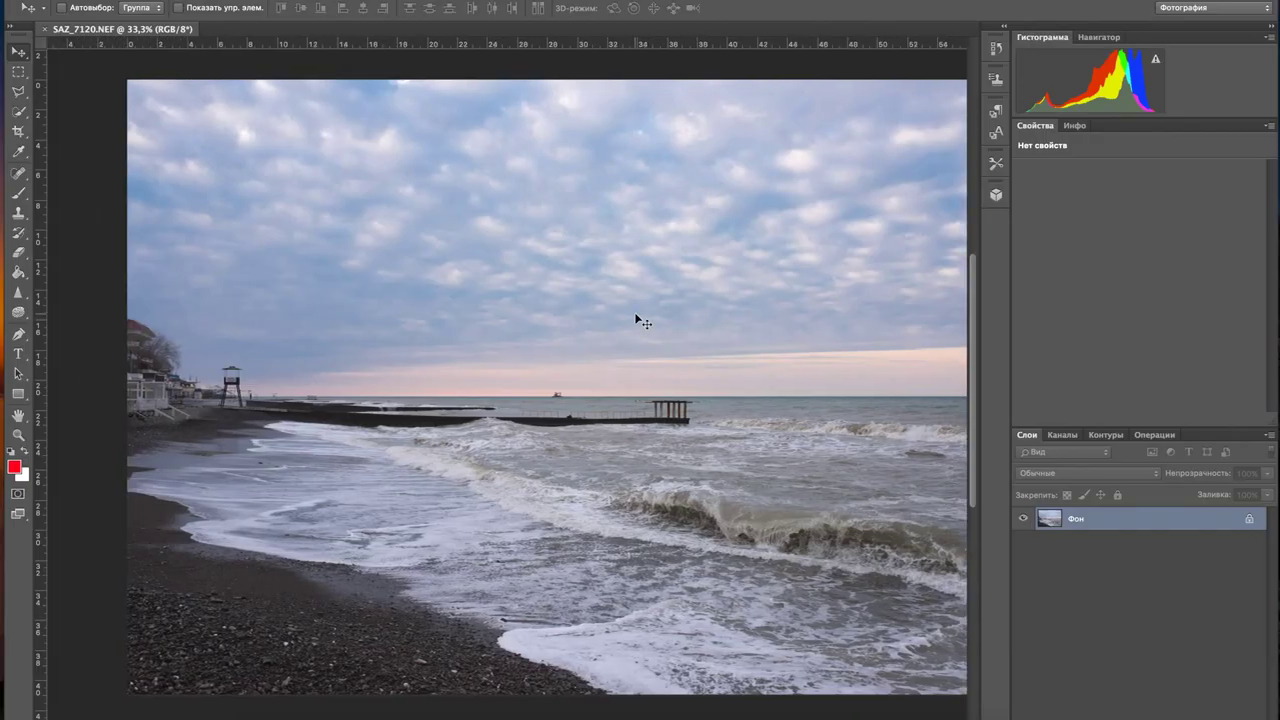
left_click(16, 436)
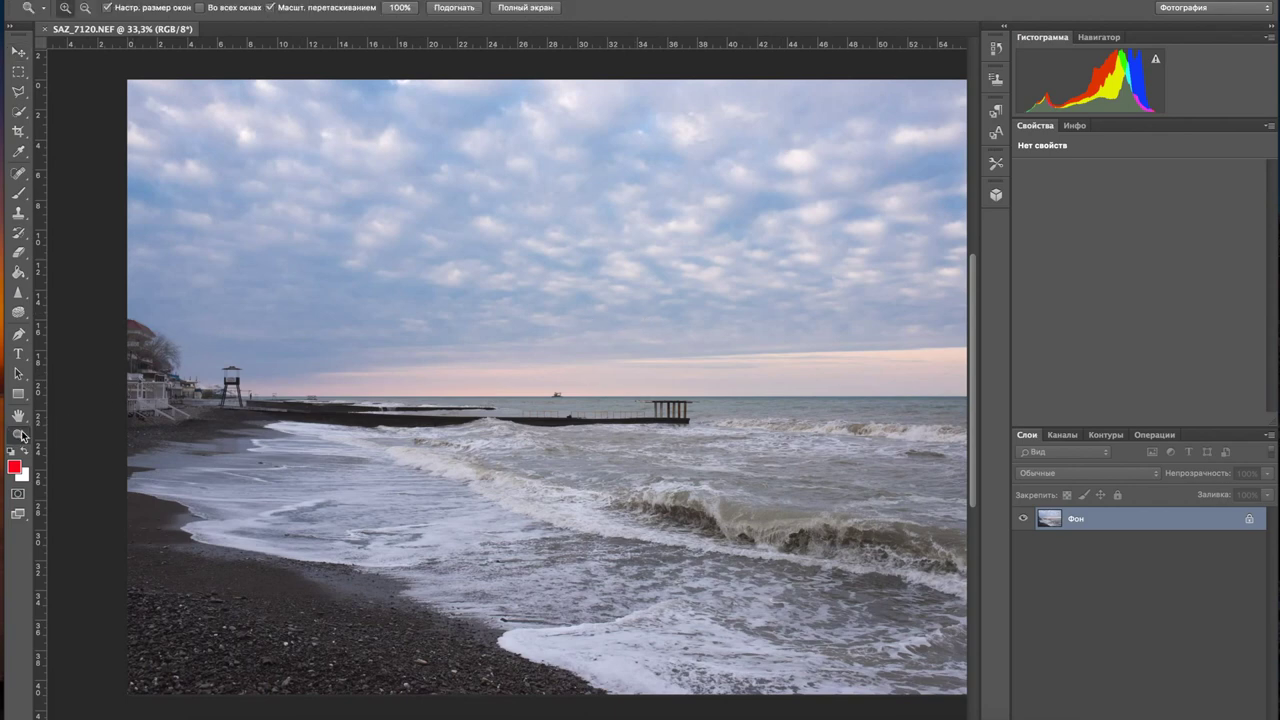
left_click(468, 351, "alt")
left_click(468, 349, "alt")
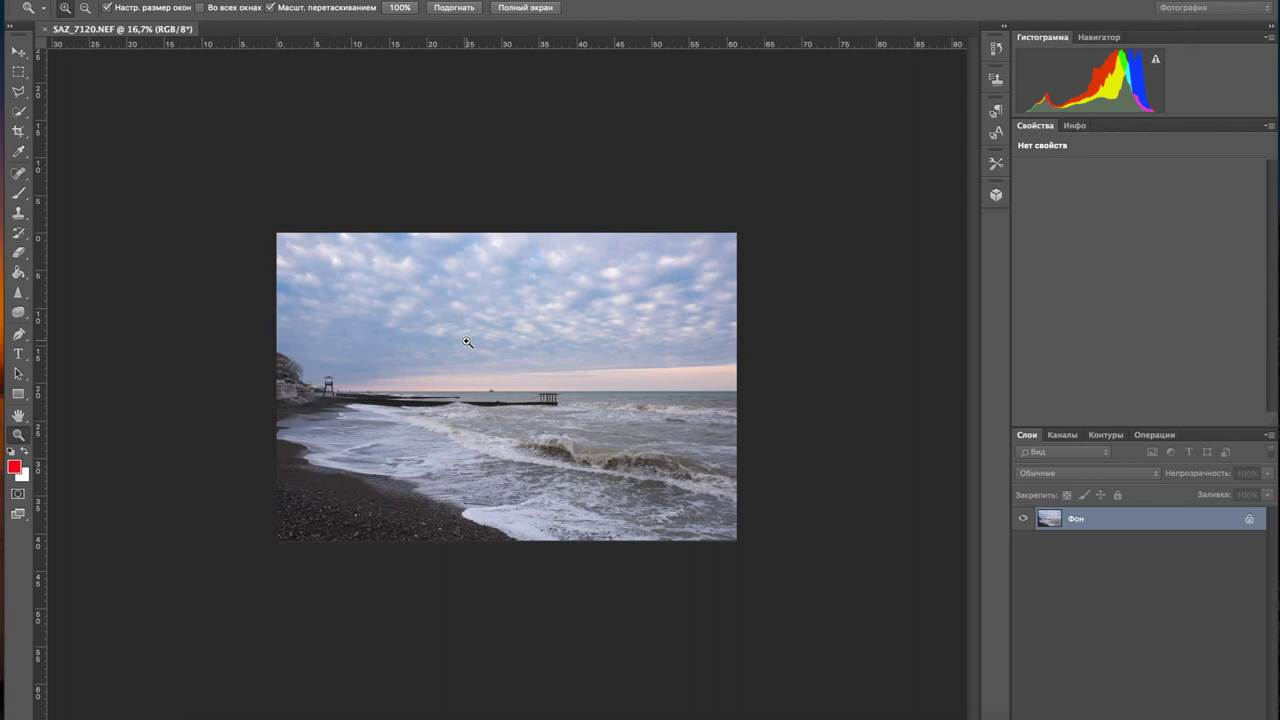
left_click(467, 342)
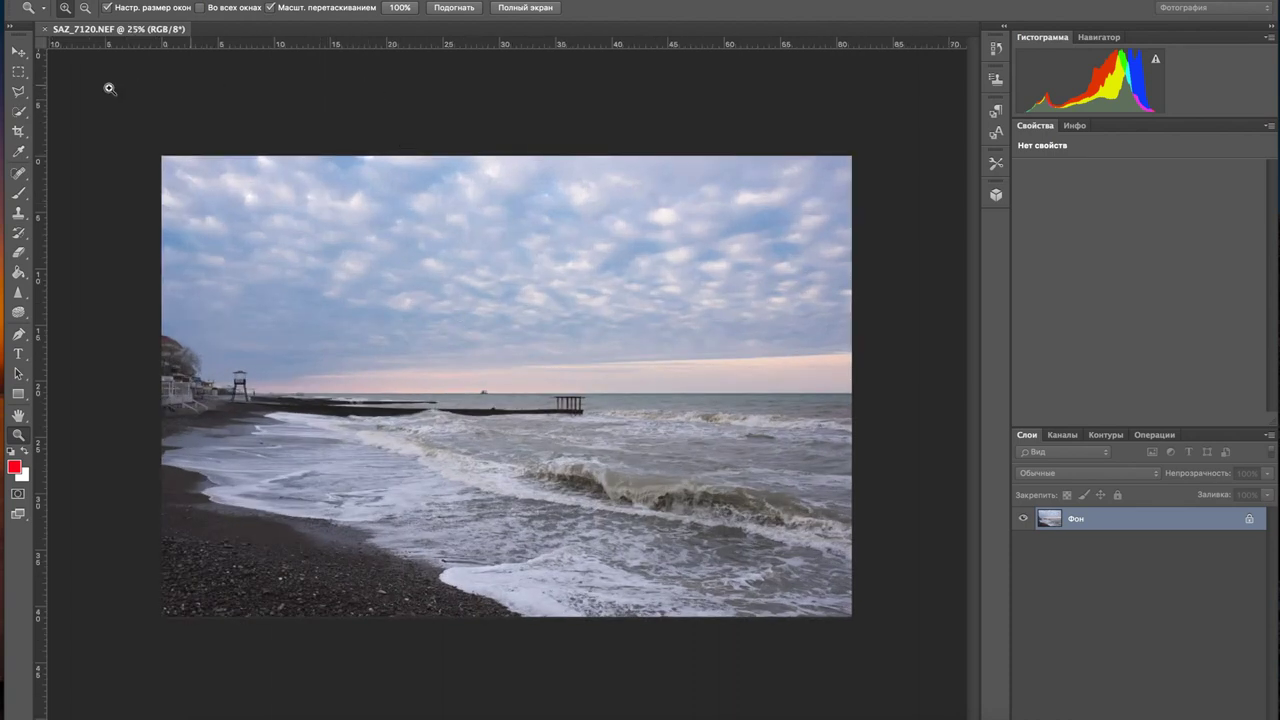
- Crop the seascape to about 33 cm high at full width, cutting a strip of upper sky and a thin strip of the foreground
left_click(19, 133)
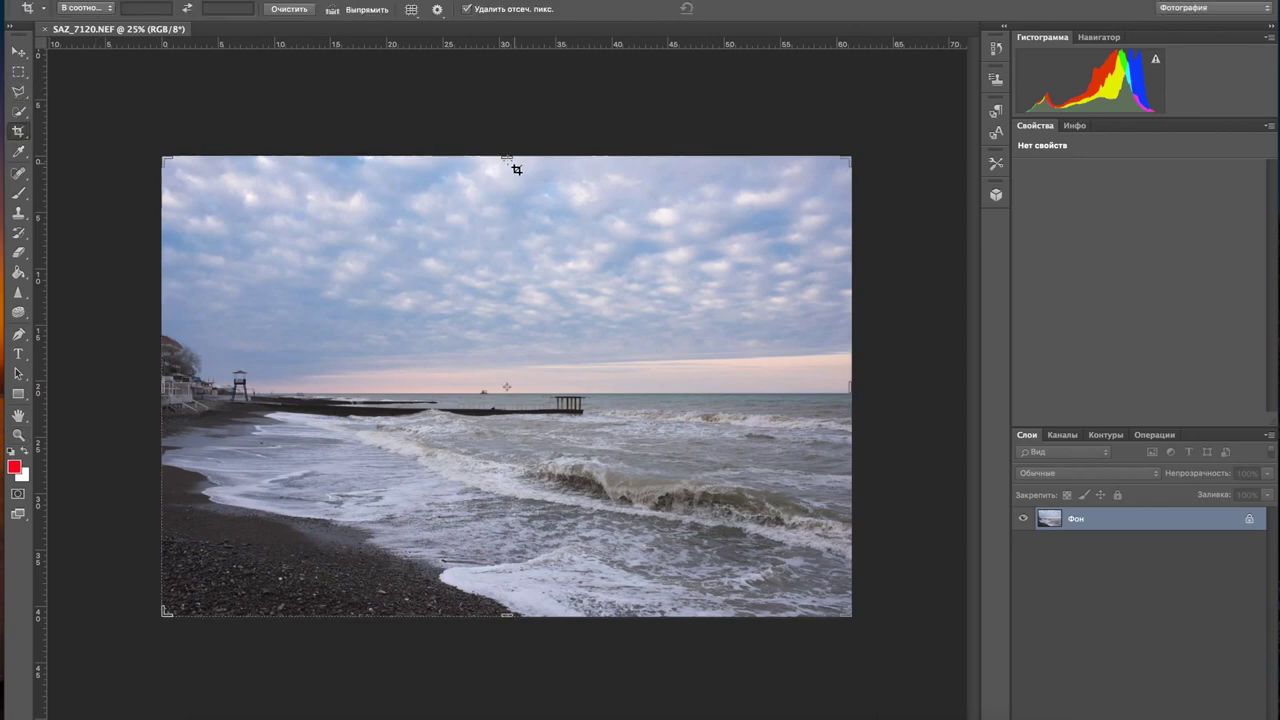
left_click_drag(506, 156, 506, 156)
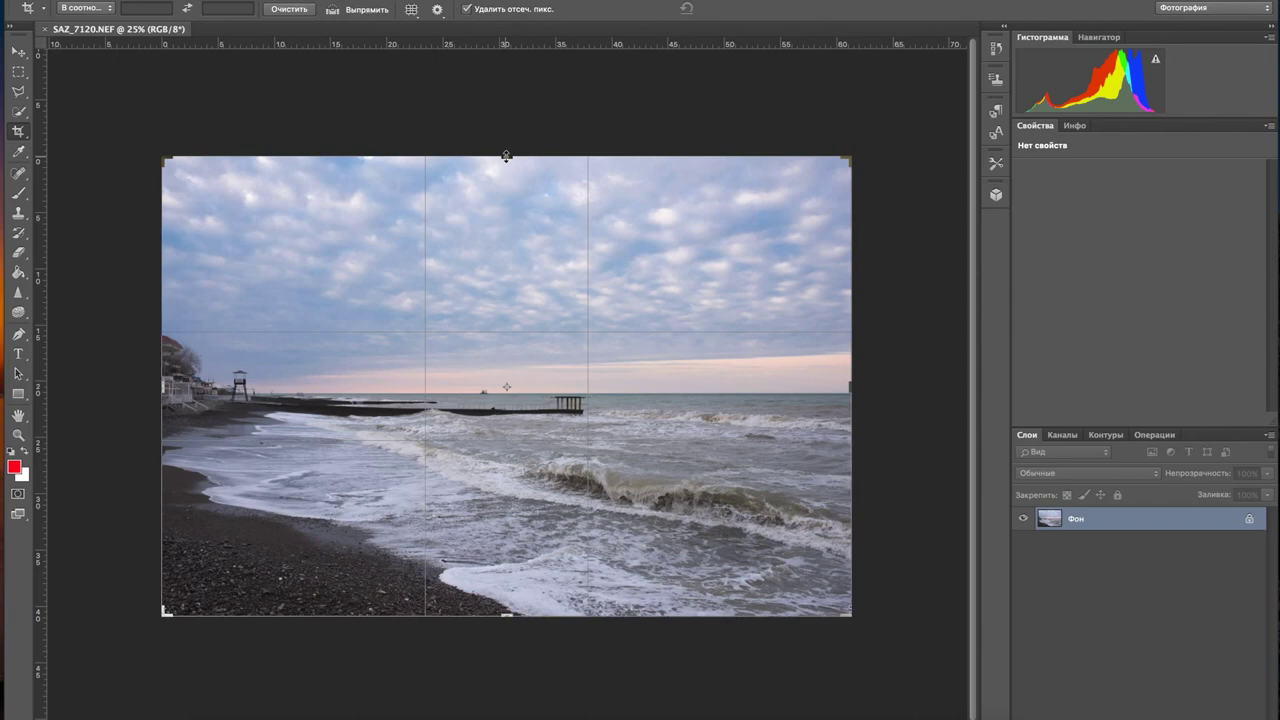
left_click_drag(506, 160, 506, 204)
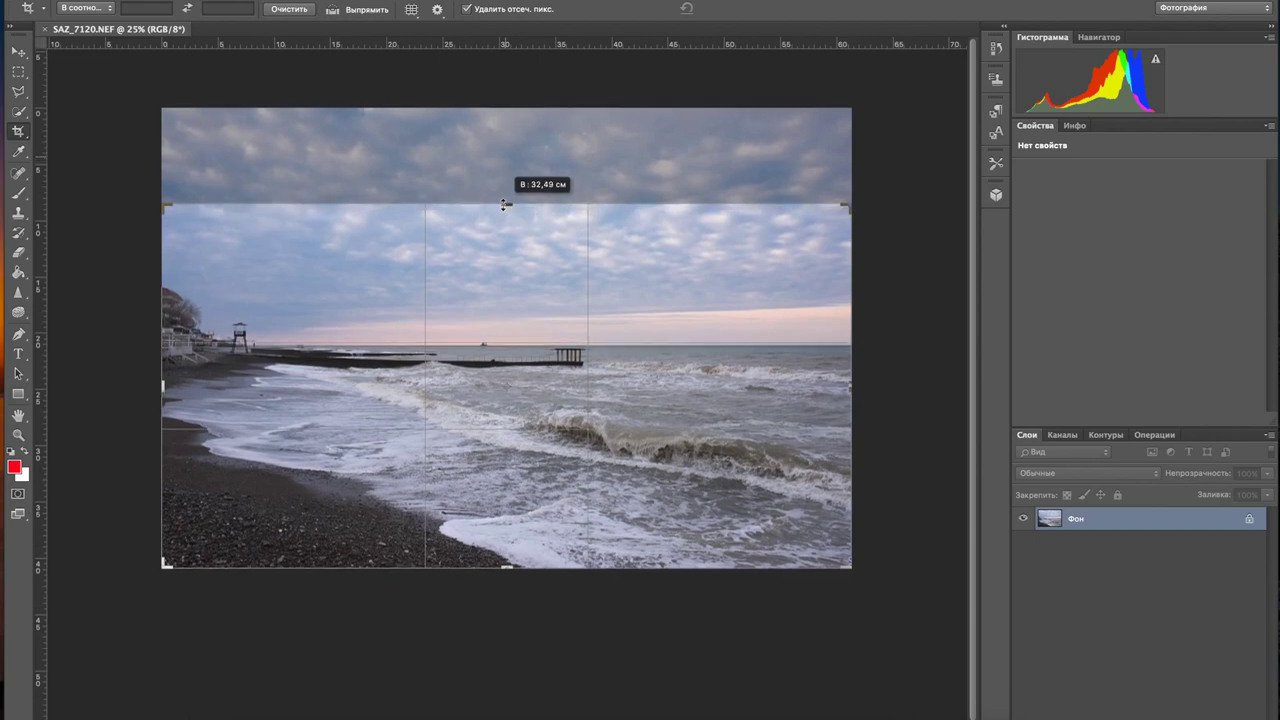
left_click_drag(506, 204, 505, 204)
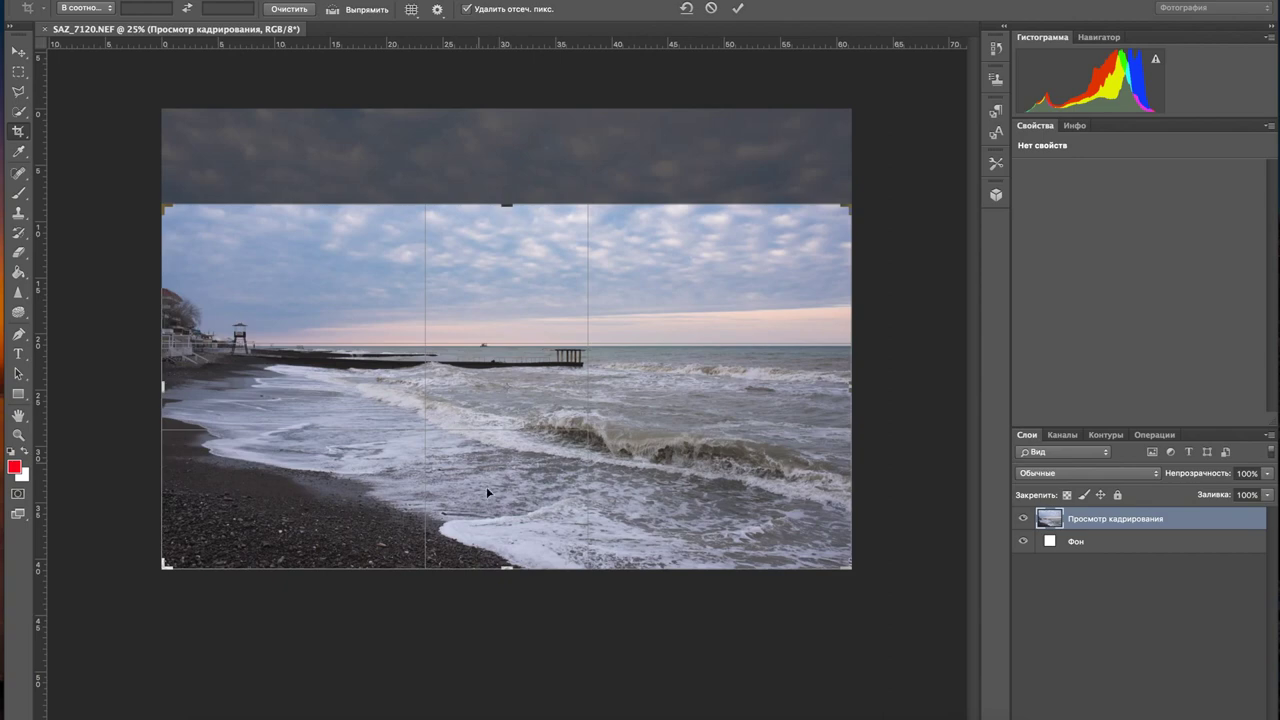
left_click_drag(510, 567, 509, 553)
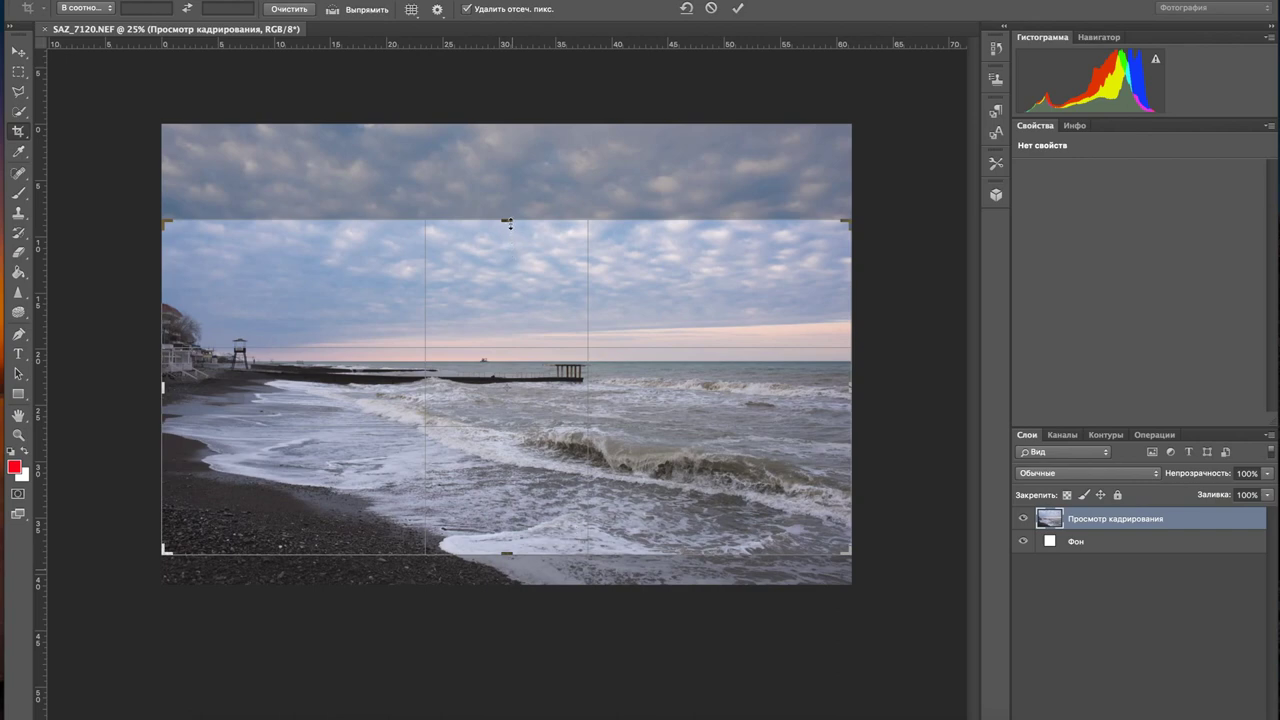
mouse_move(509, 224)
left_mouse_down()
mouse_move(509, 241)
mouse_move(509, 210)
left_mouse_up()
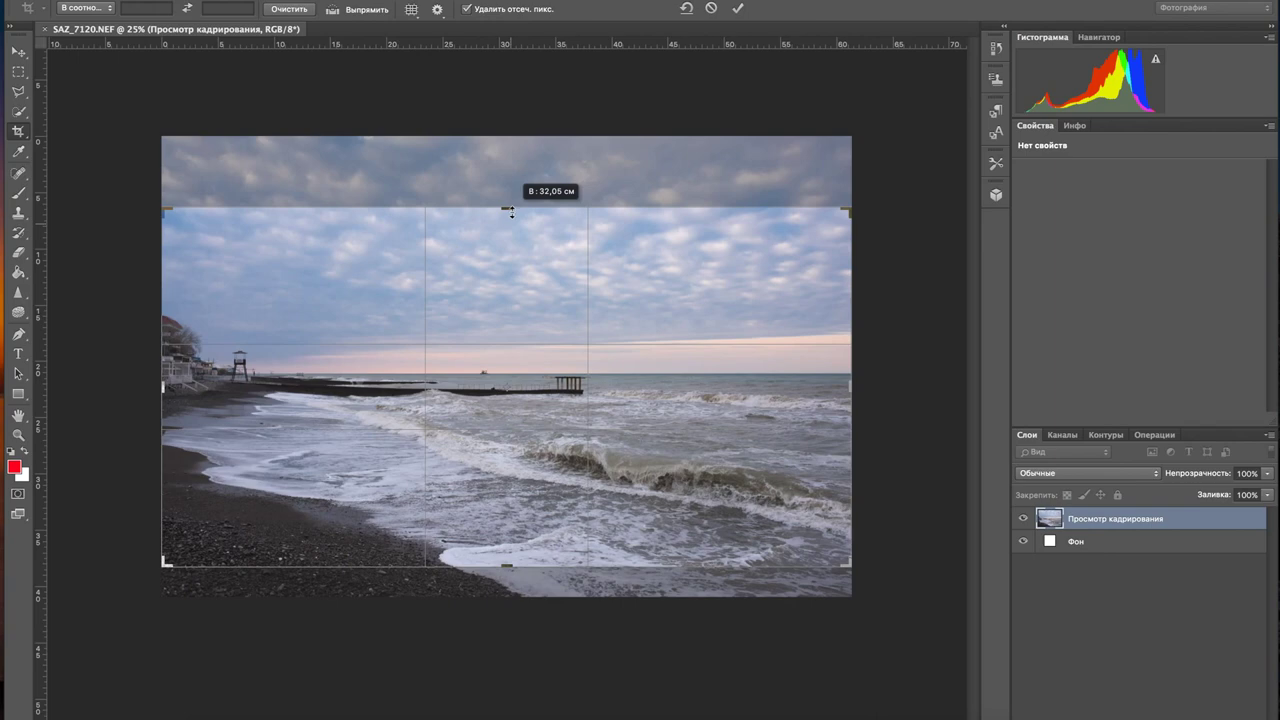
left_click_drag(510, 211, 510, 211)
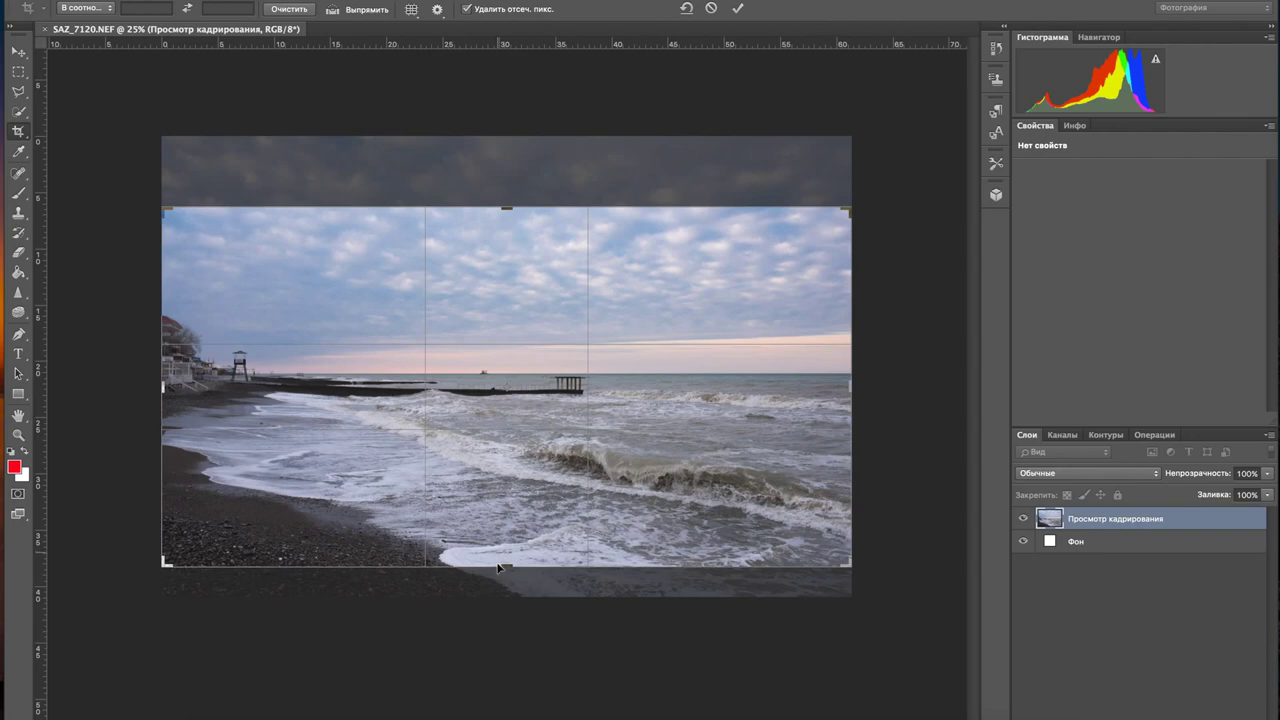
left_click_drag(503, 567, 508, 569)
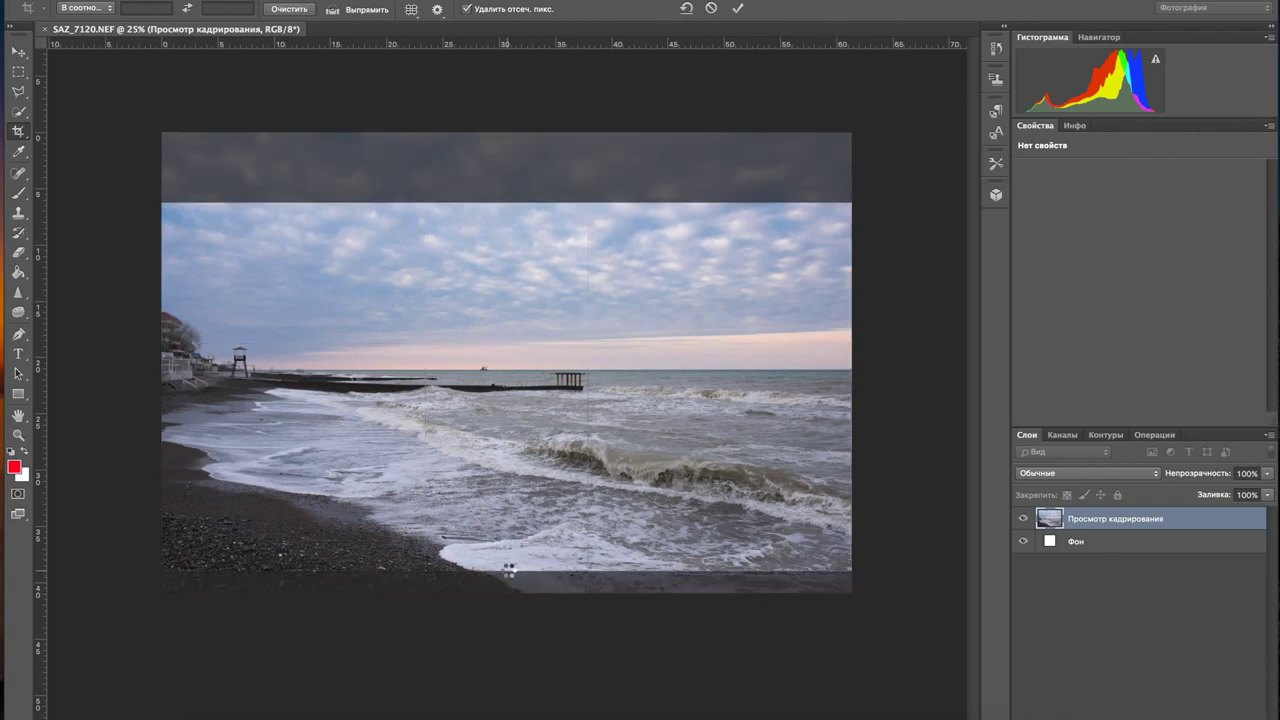
key("Return")
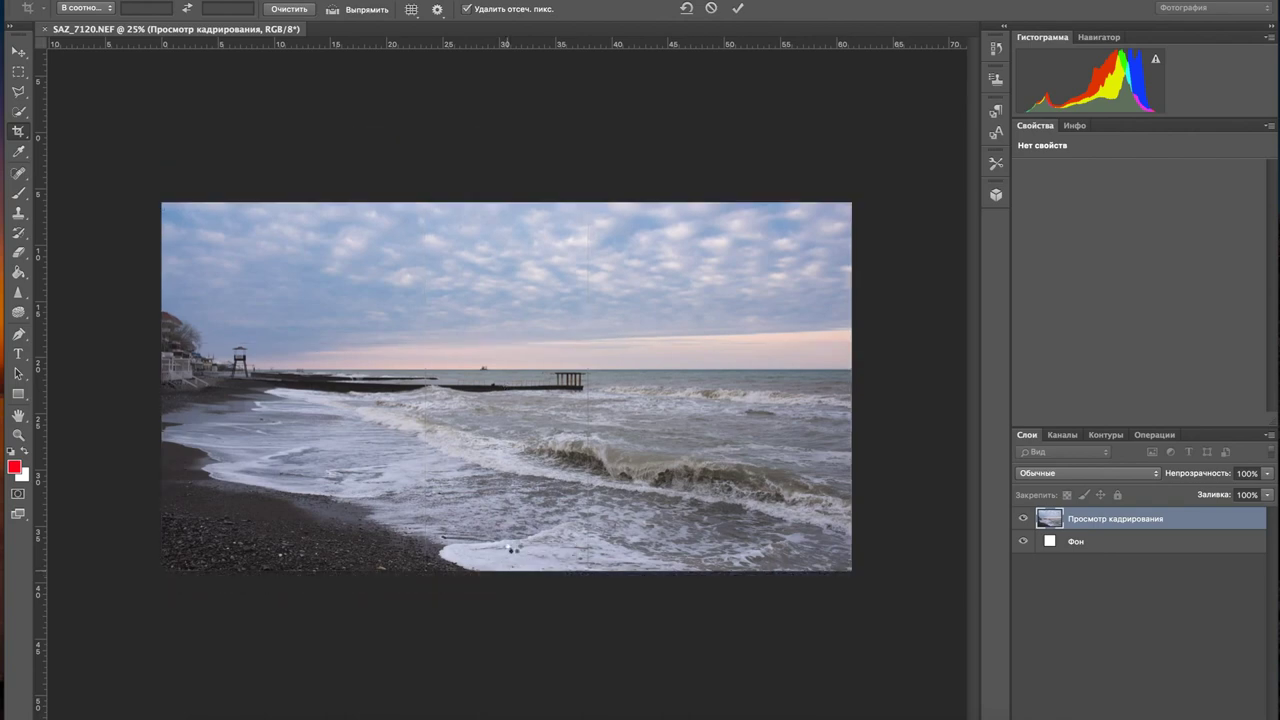
- Examine the detail of the breaking wave and the foam beneath it at 300% magnification
left_click(18, 435)
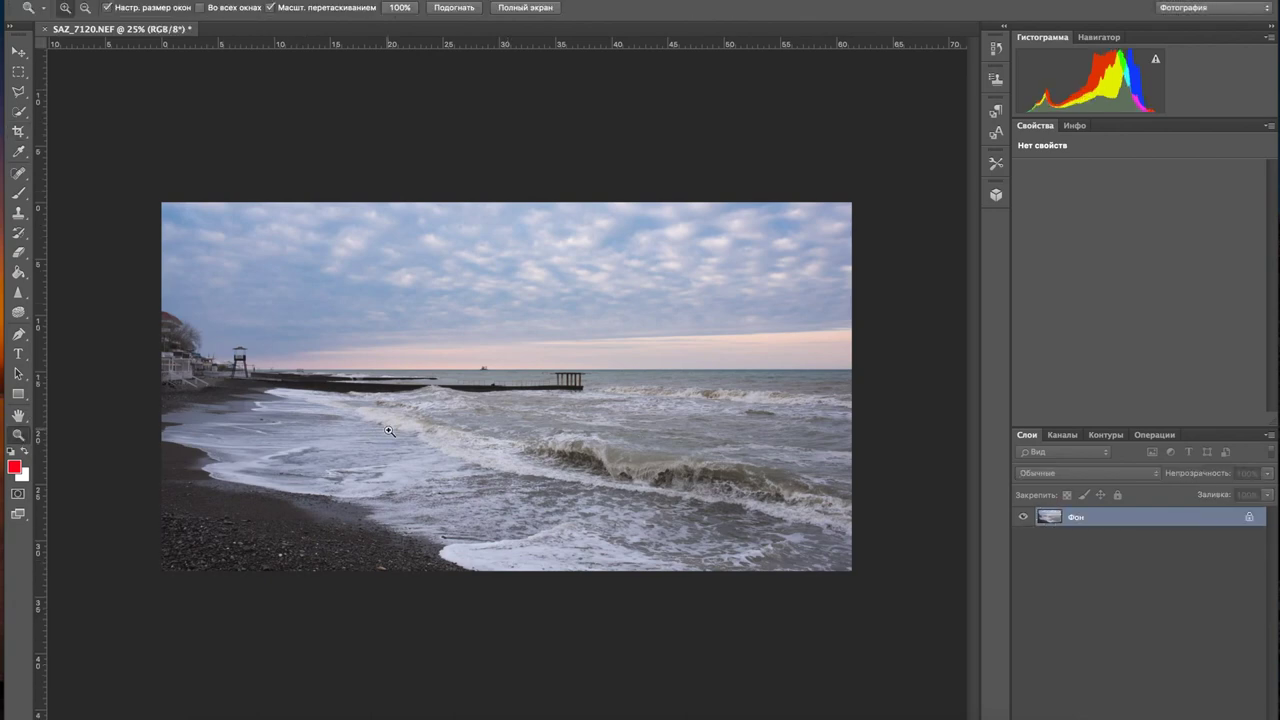
left_click(389, 430)
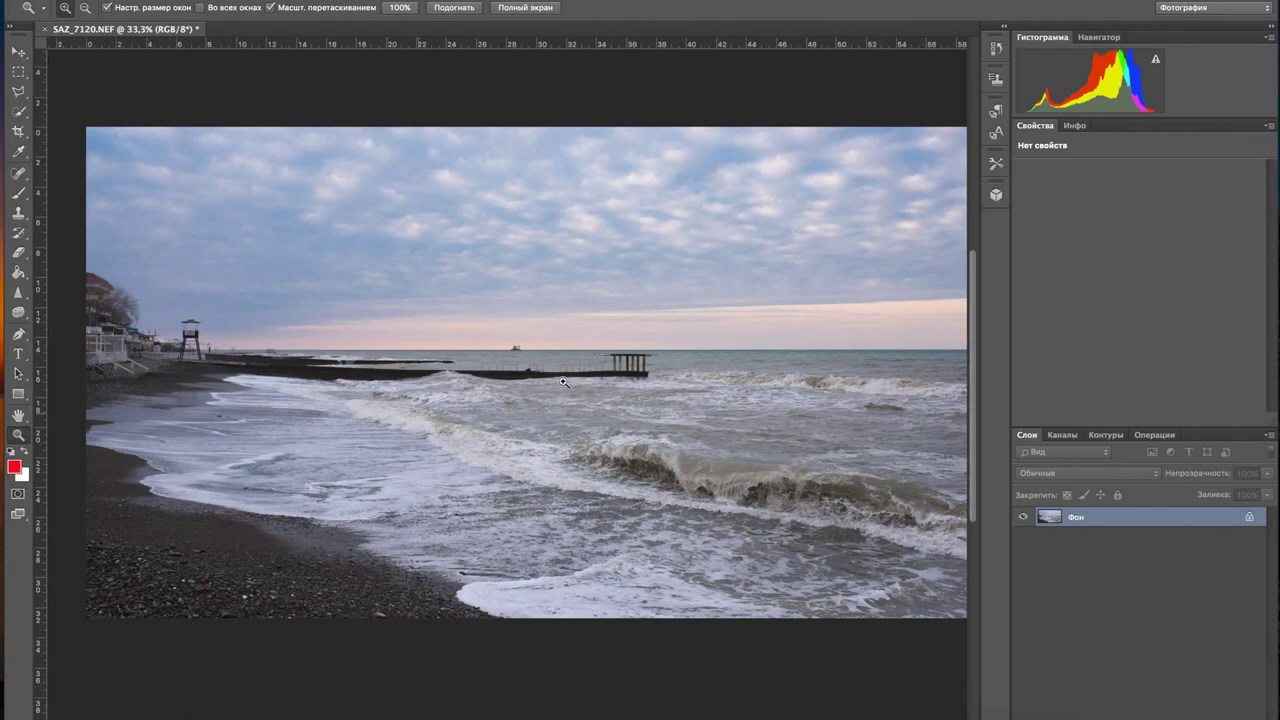
left_click(709, 475)
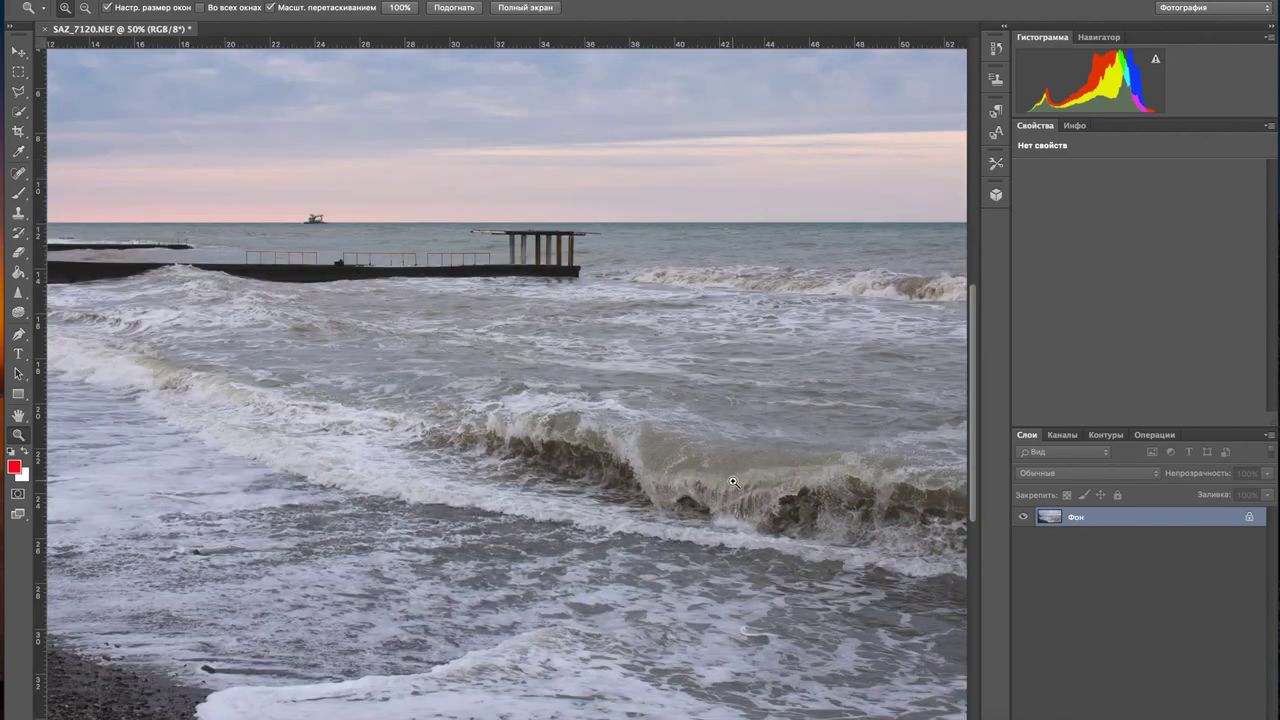
left_click(733, 482)
left_click(733, 482)
left_click(733, 482)
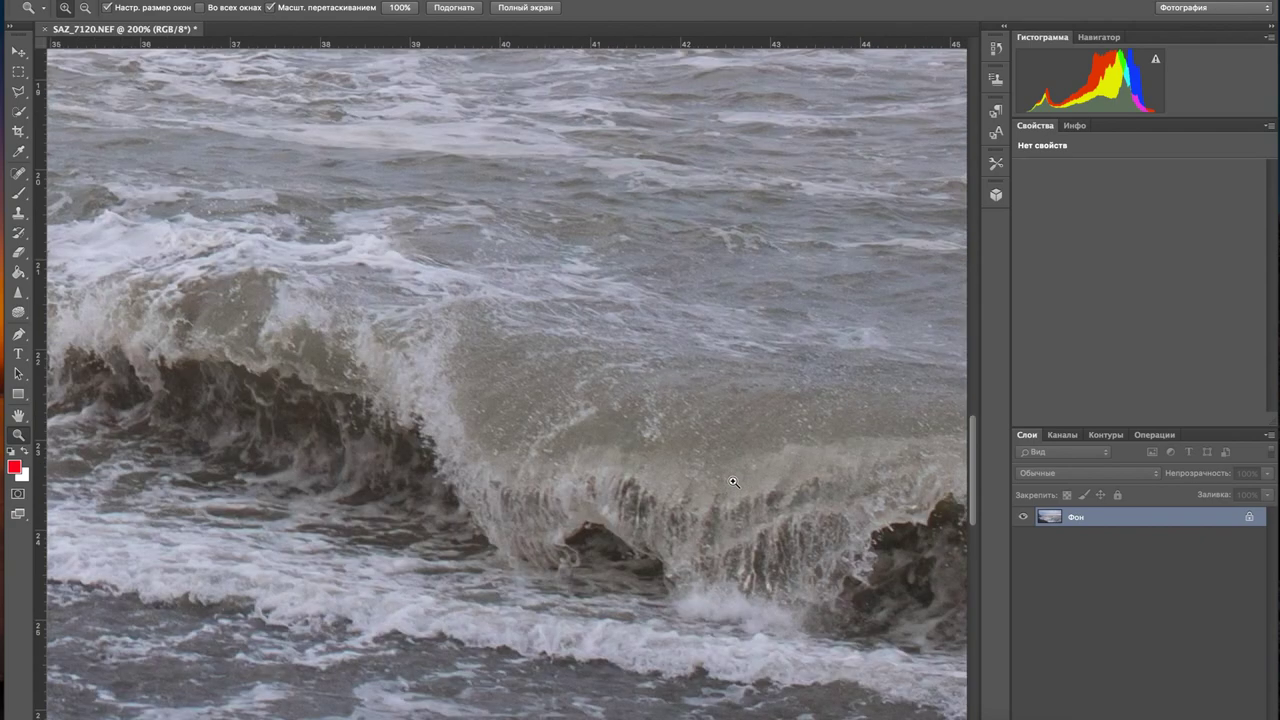
left_click(733, 482)
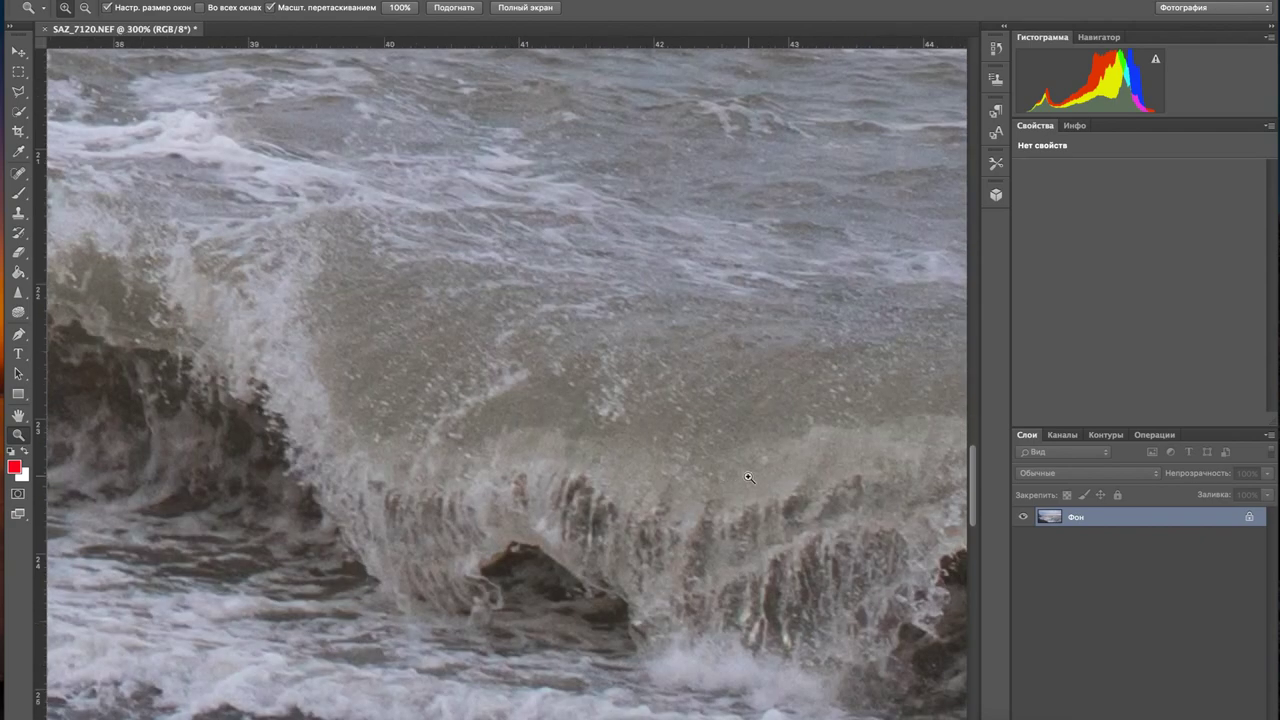
scroll(748, 478, "down", 5)
scroll(748, 478, "right", 5)
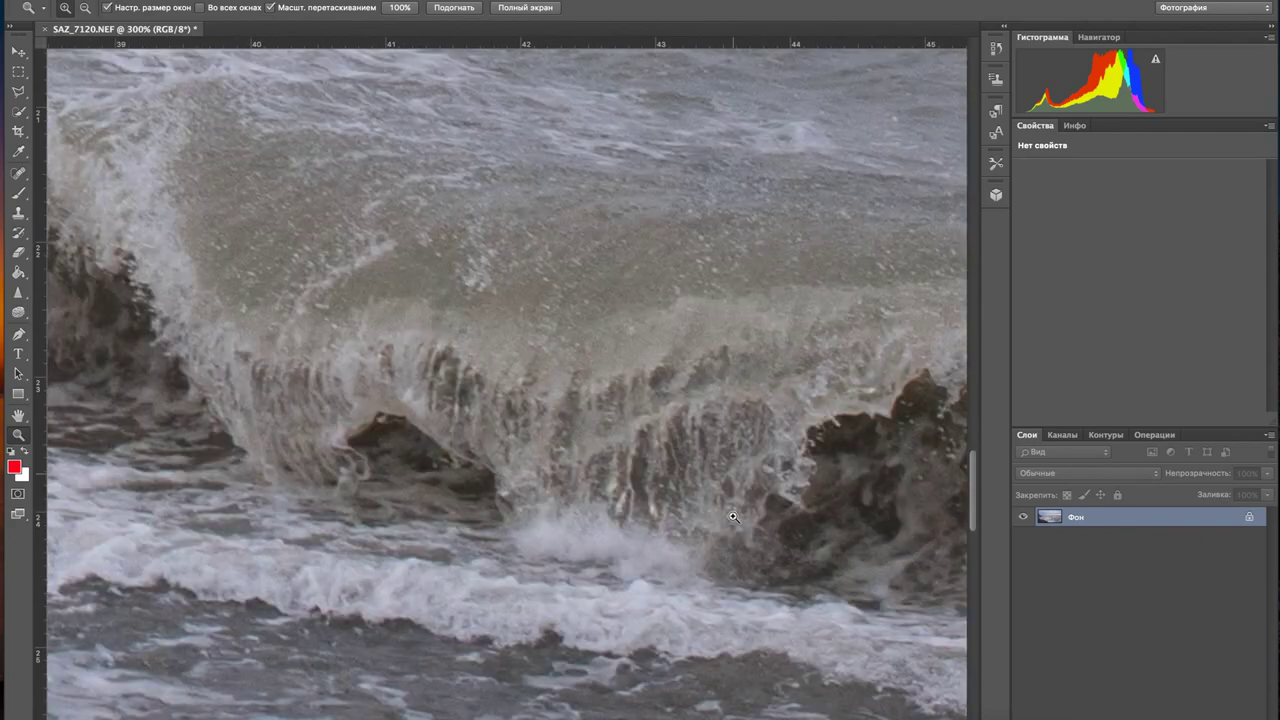
scroll(733, 517, "down", 3)
scroll(728, 480, "down", 3)
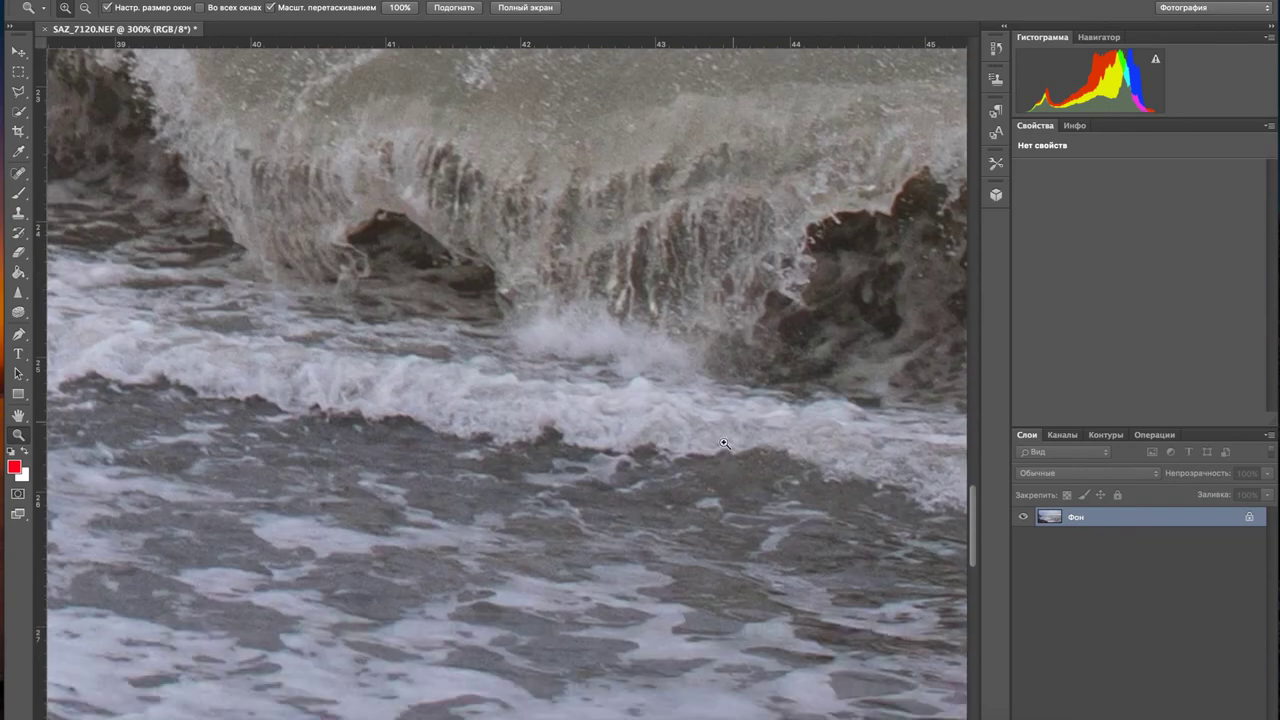
scroll(736, 374, "right", 6)
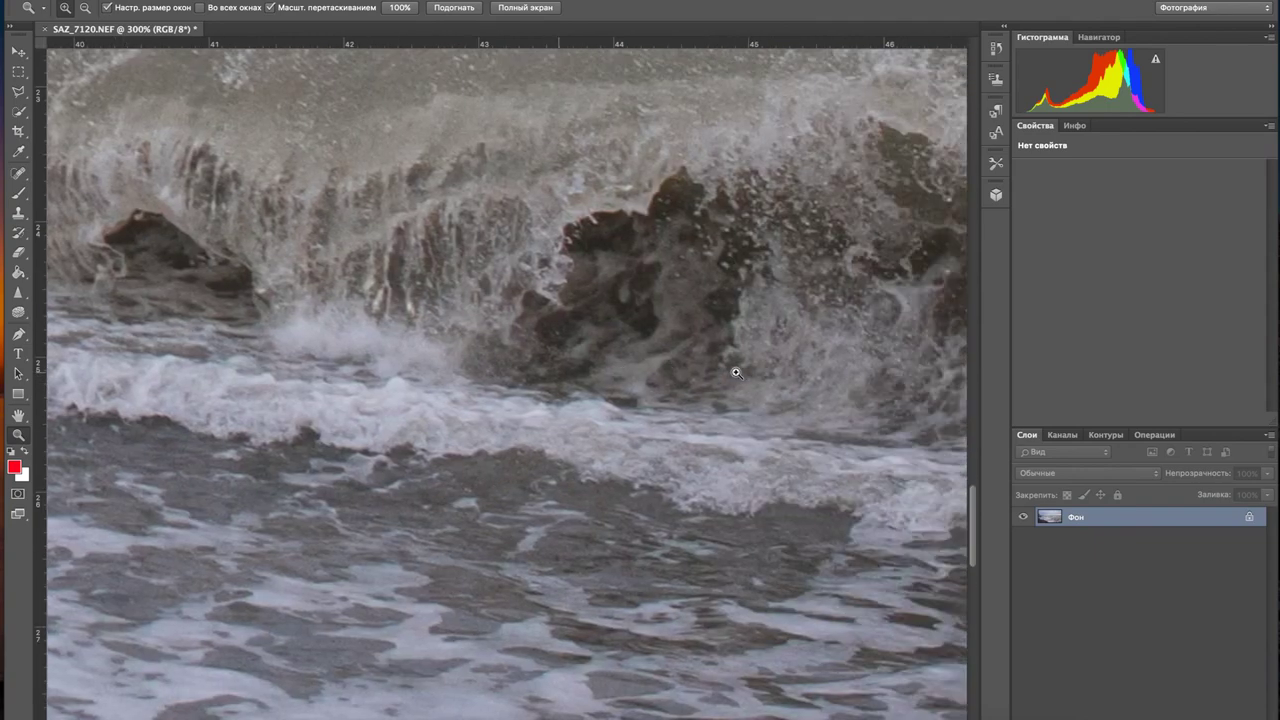
- Review the composition of the whole cropped seascape at 25% magnification
key("alt")
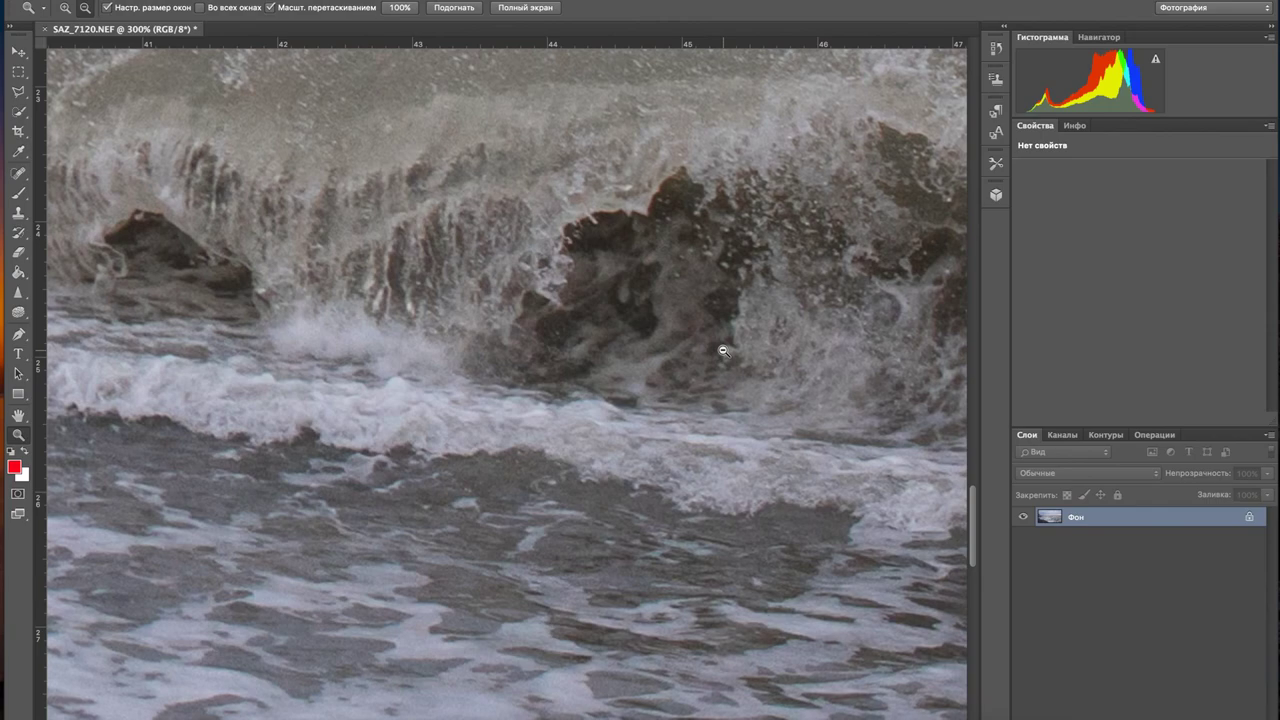
left_click(724, 351, "alt")
scroll(724, 351, "down", 5)
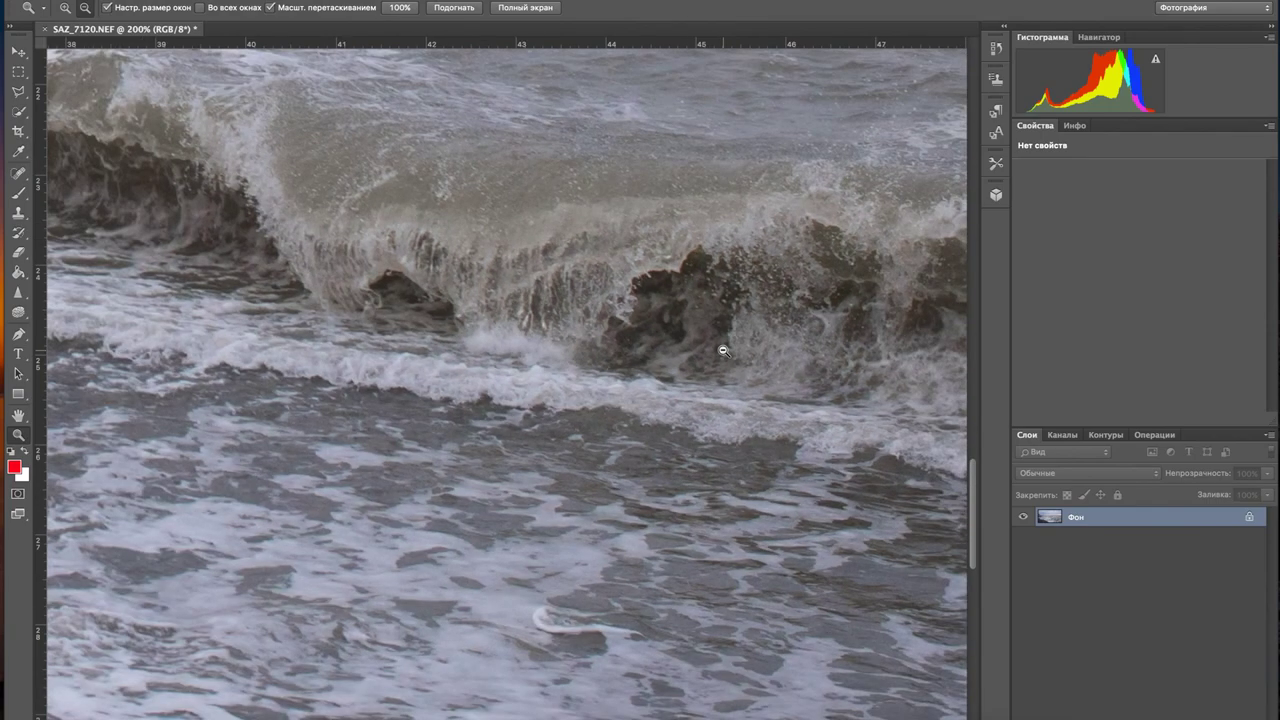
left_click(724, 351, "alt")
left_click(724, 351, "alt")
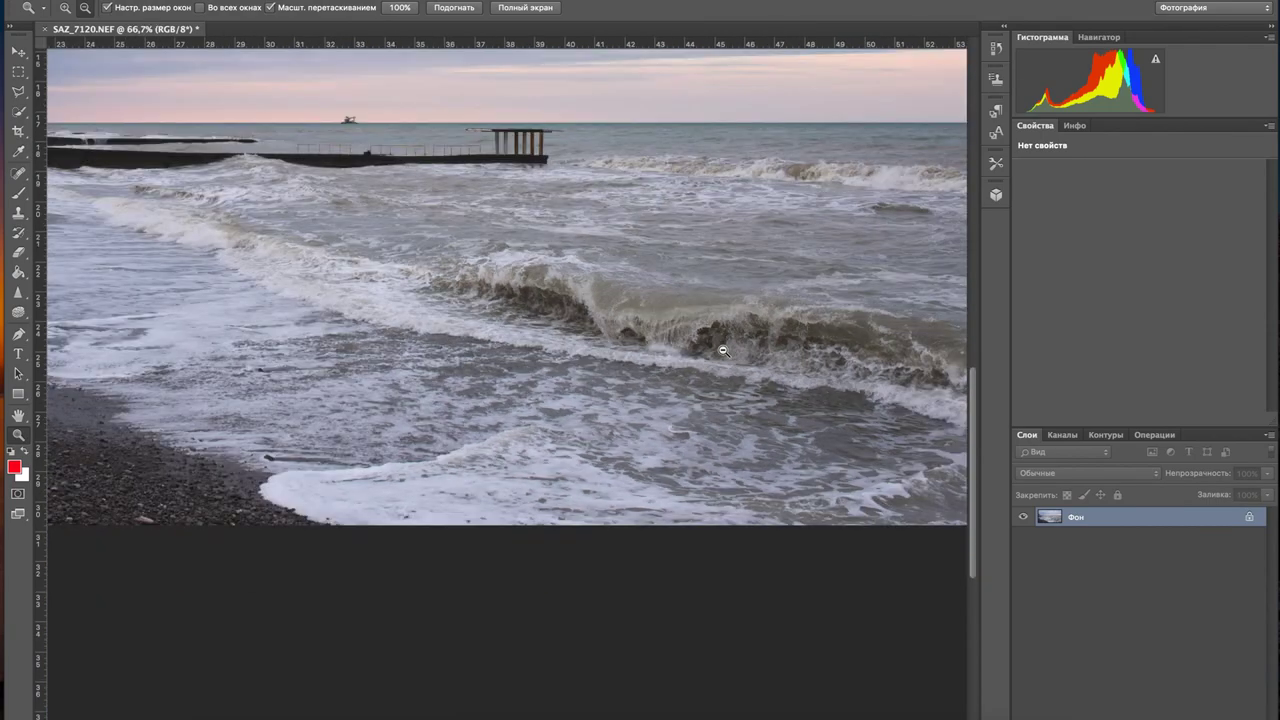
left_click(724, 351, "alt")
left_click(724, 351, "alt")
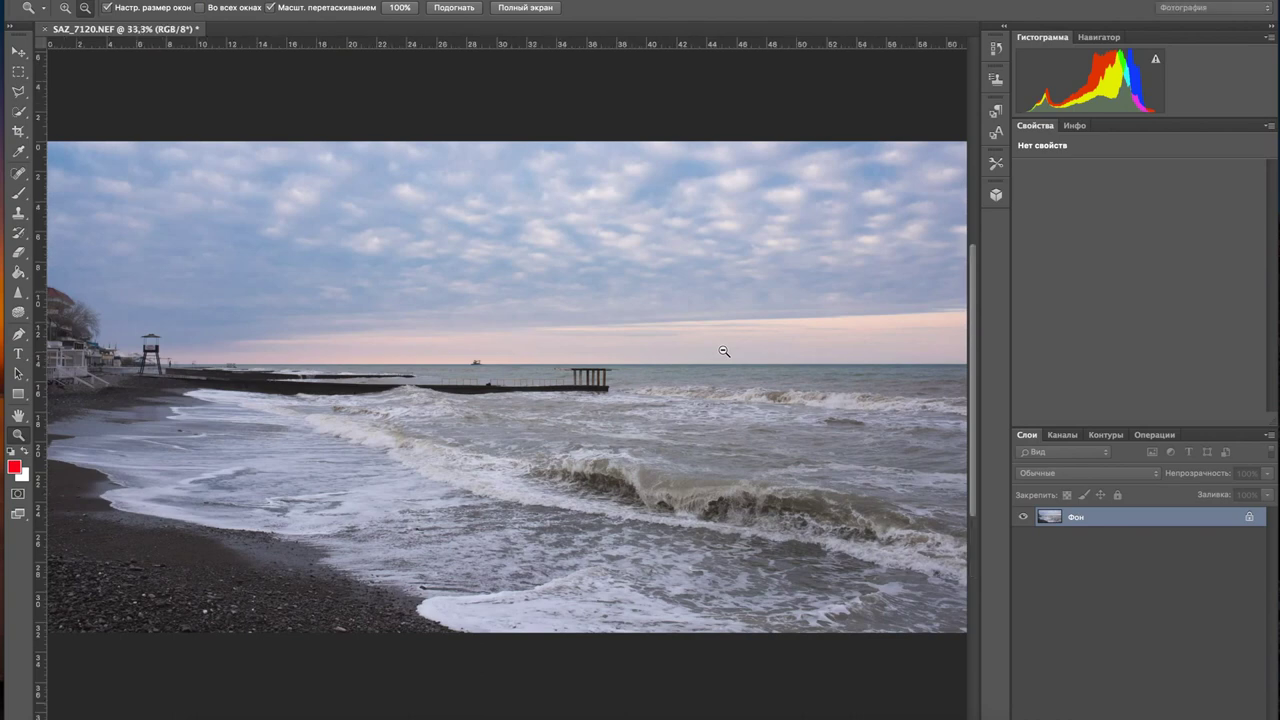
left_click(724, 351, "alt")
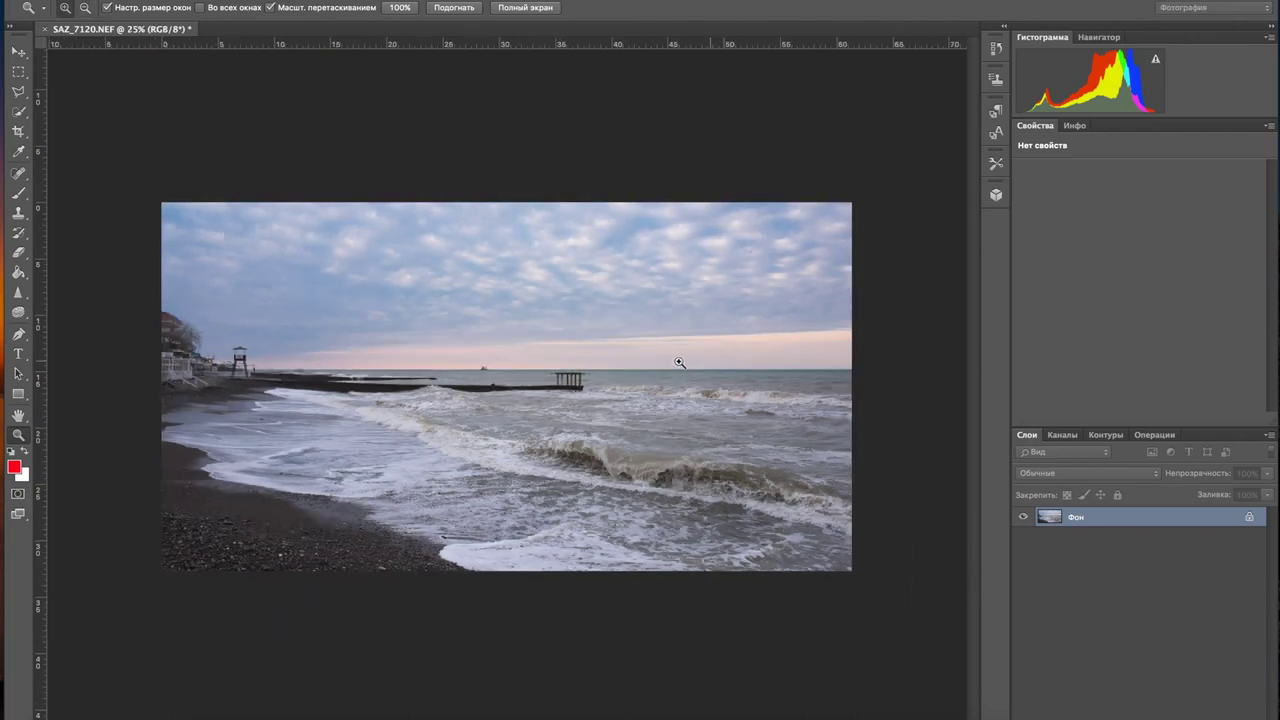
left_click(679, 362)
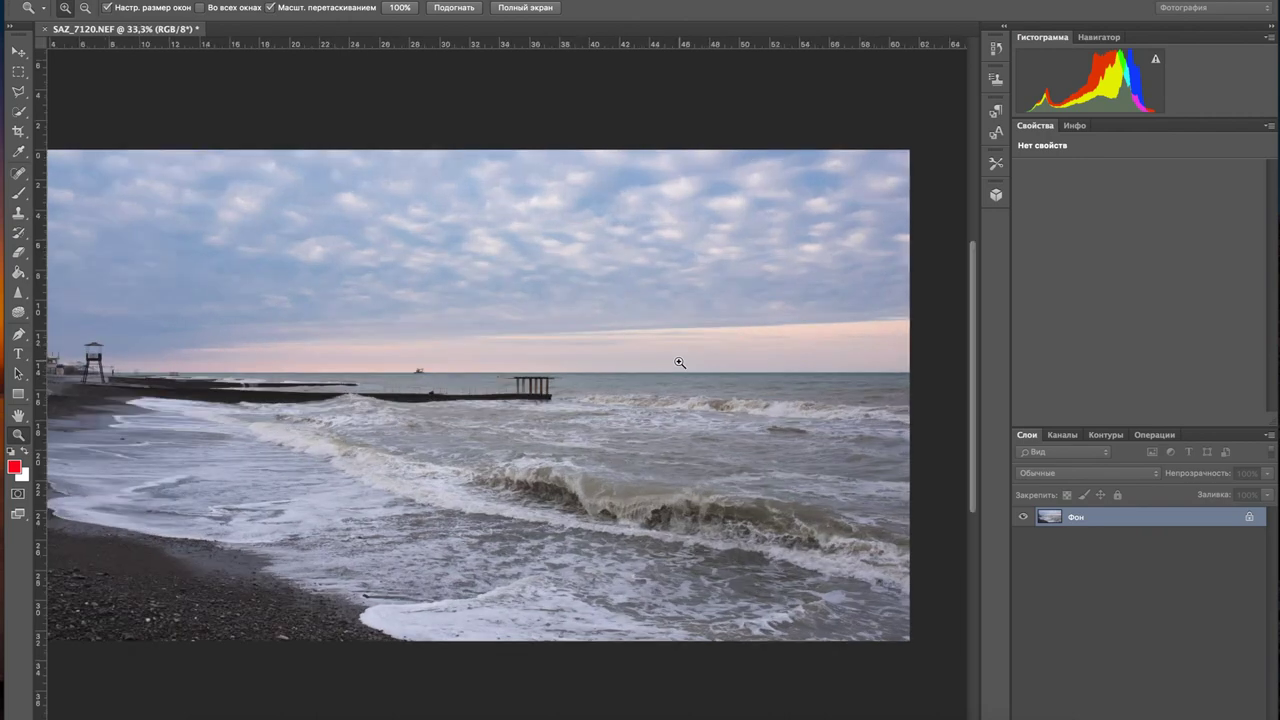
left_click(679, 362, "alt")
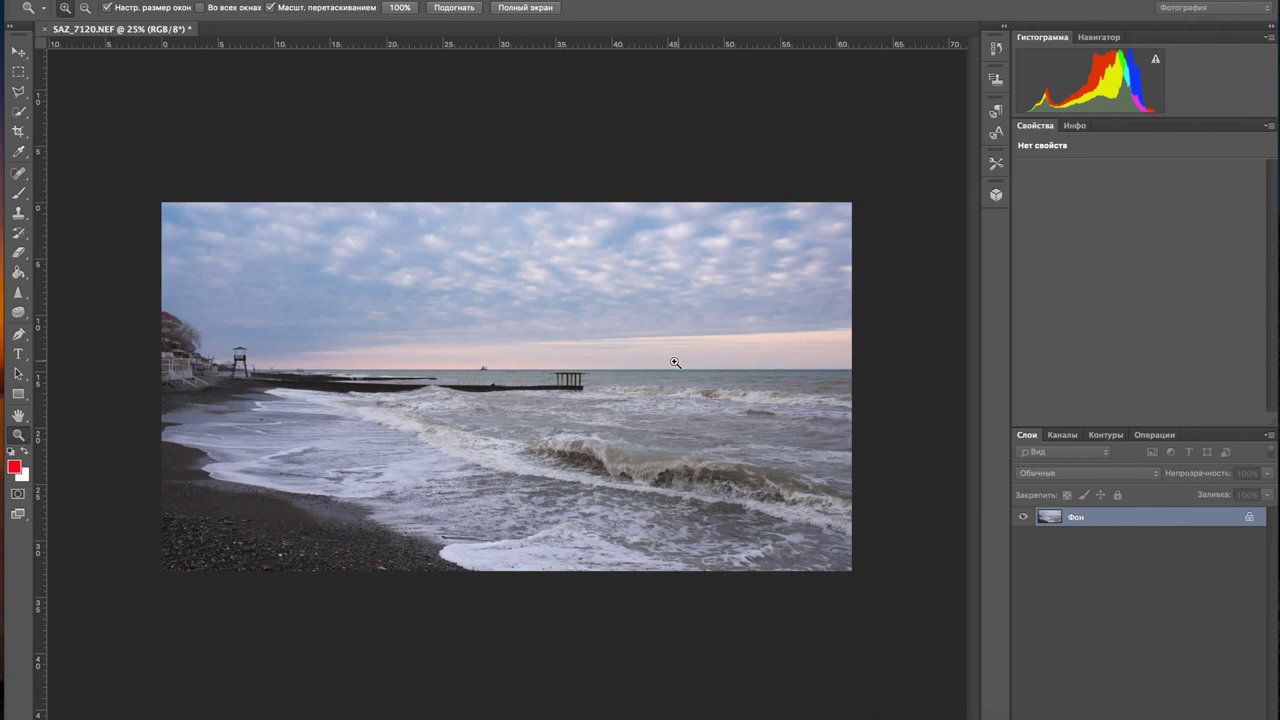
- Examine the waterfront buildings, tree and lifeguard tower near the photo's left edge for detail
left_click_drag(158, 353, 162, 345)
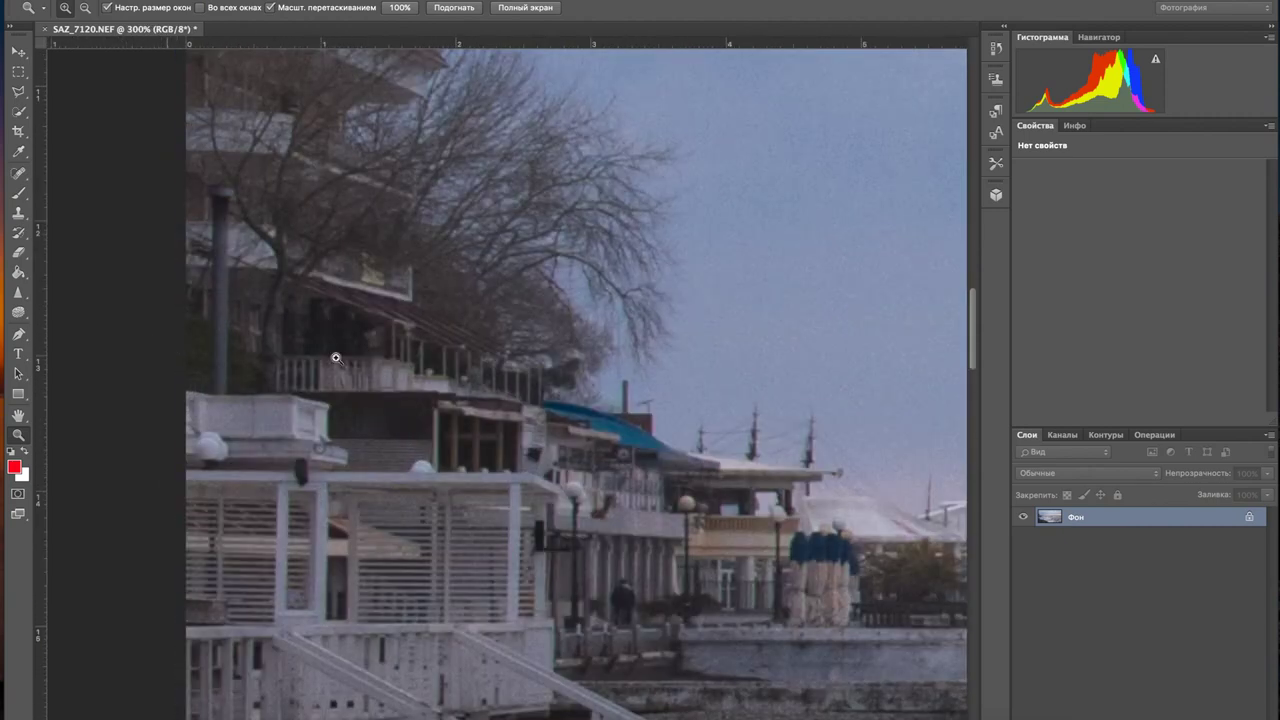
scroll(573, 505, "down", 10)
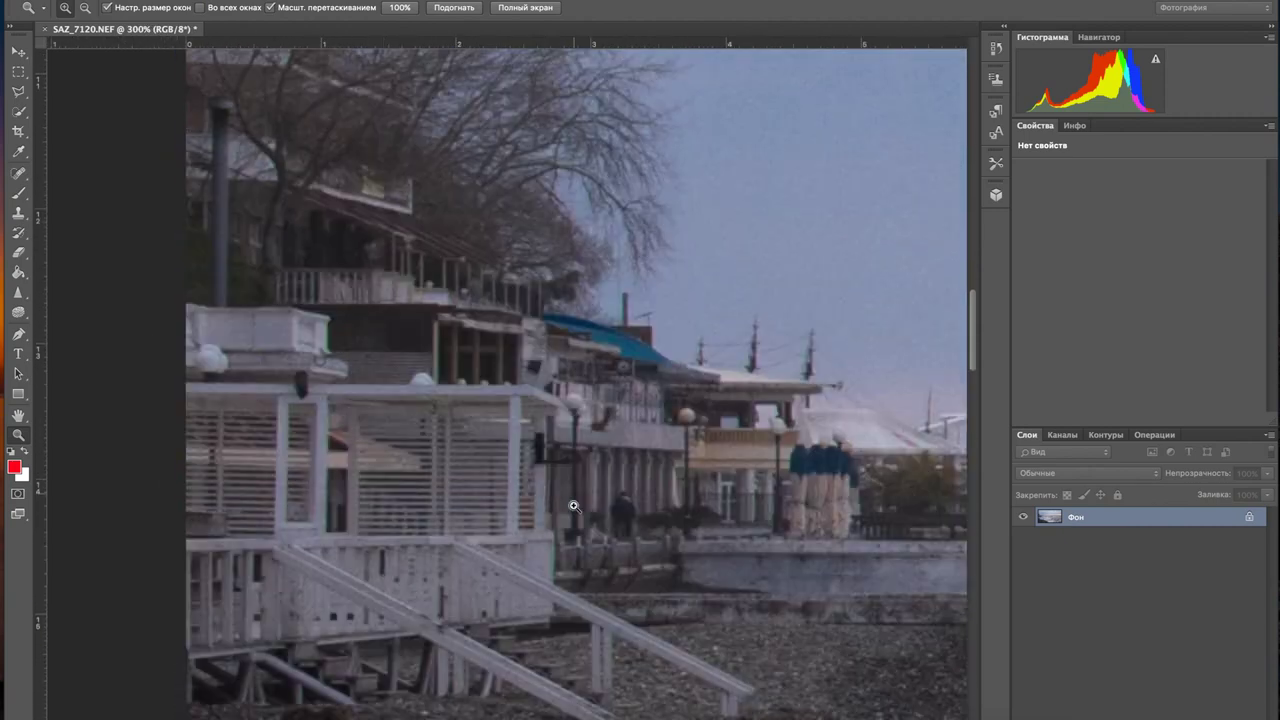
scroll(576, 444, "right", 5)
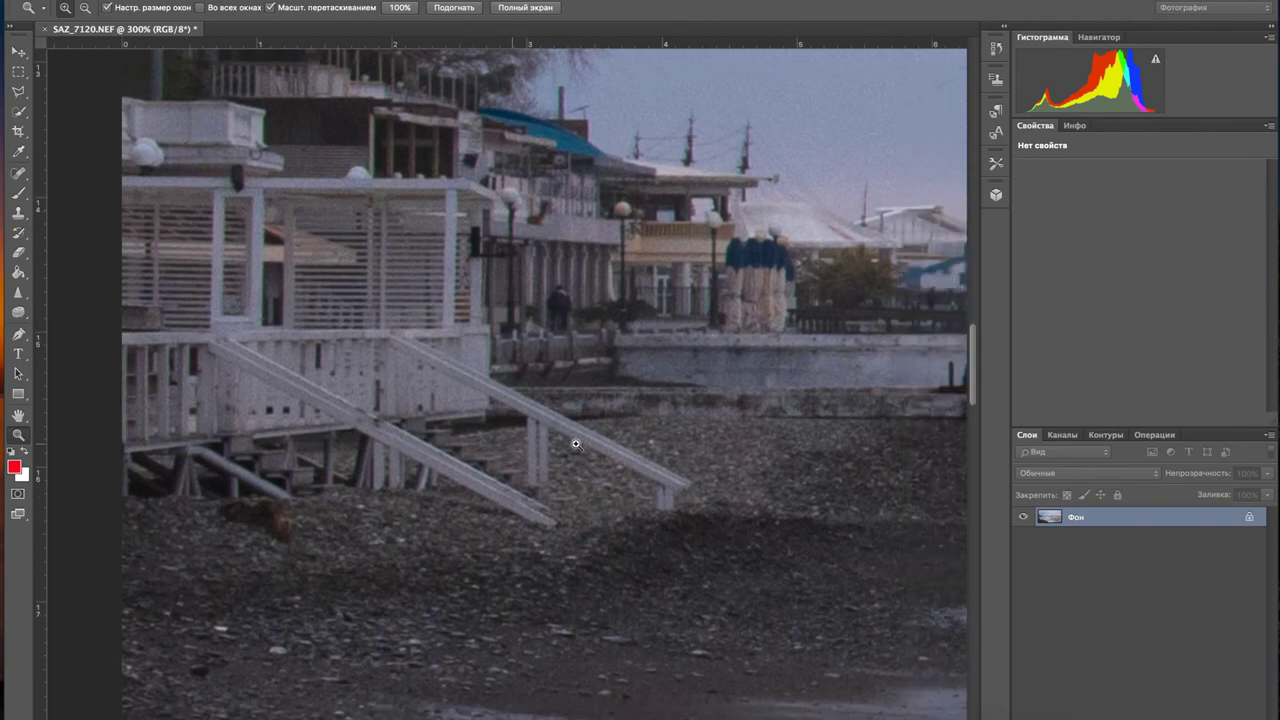
left_click(576, 444, "alt")
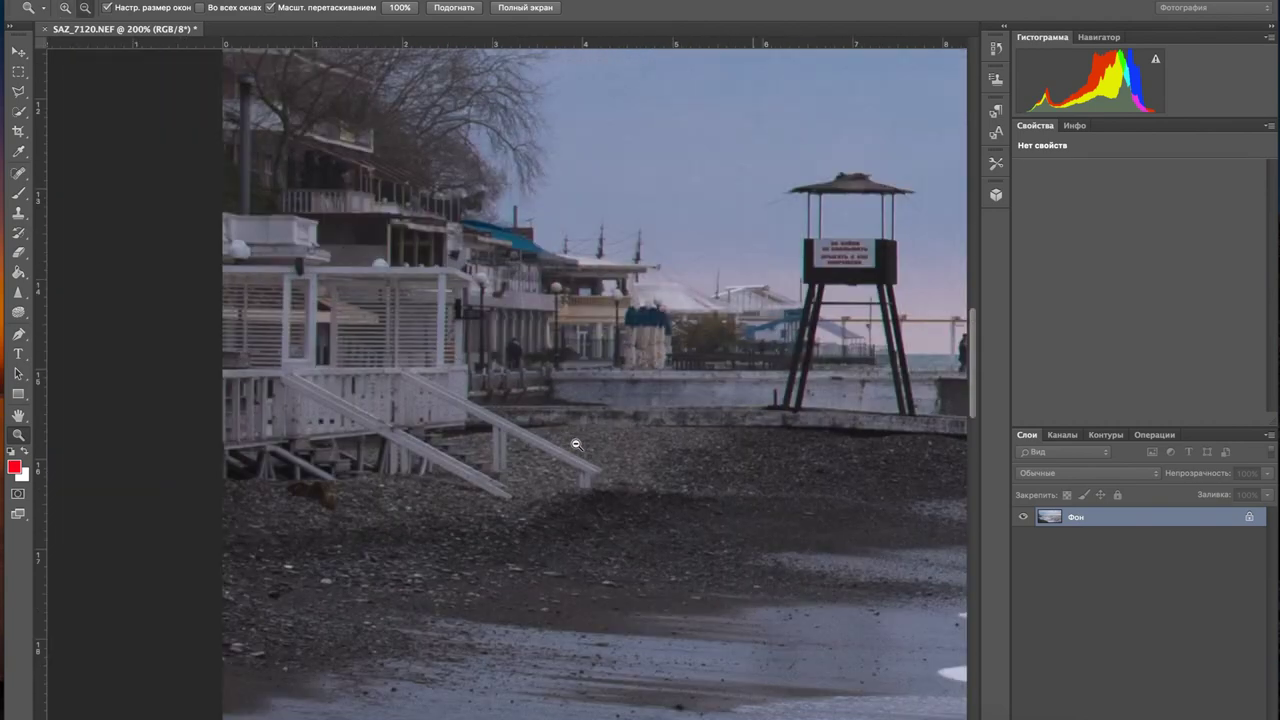
left_click(576, 444, "alt")
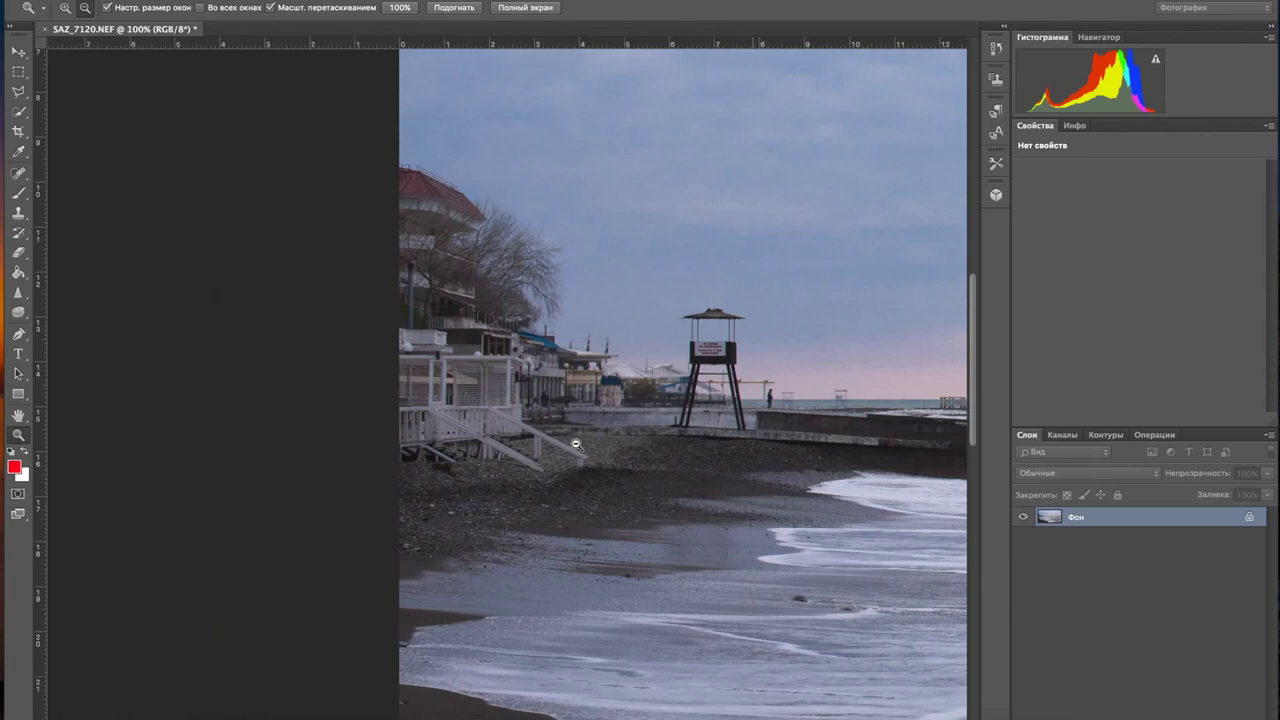
left_click(576, 444, "alt")
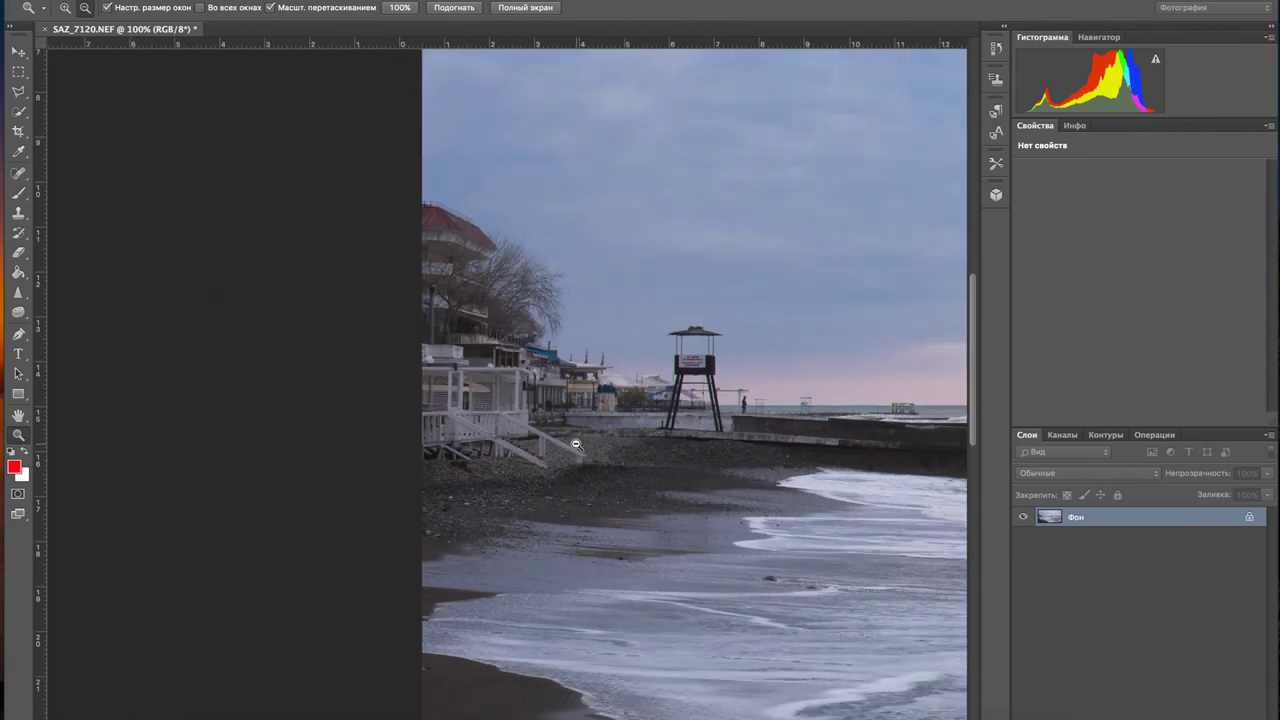
left_click(576, 444, "alt")
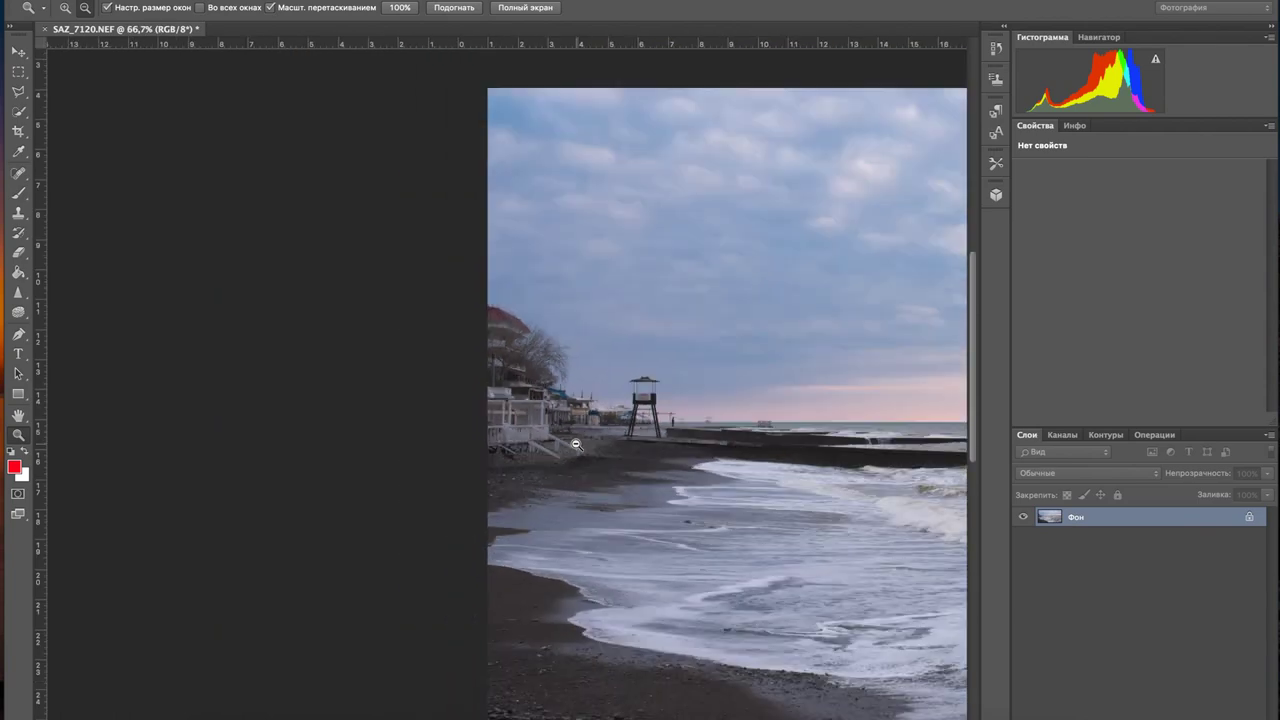
- Review the whole cropped seascape at 33.3% down to 16.7% magnification, comparing the composition with and without the buildings at the photo's left edge
left_click(576, 444, "alt")
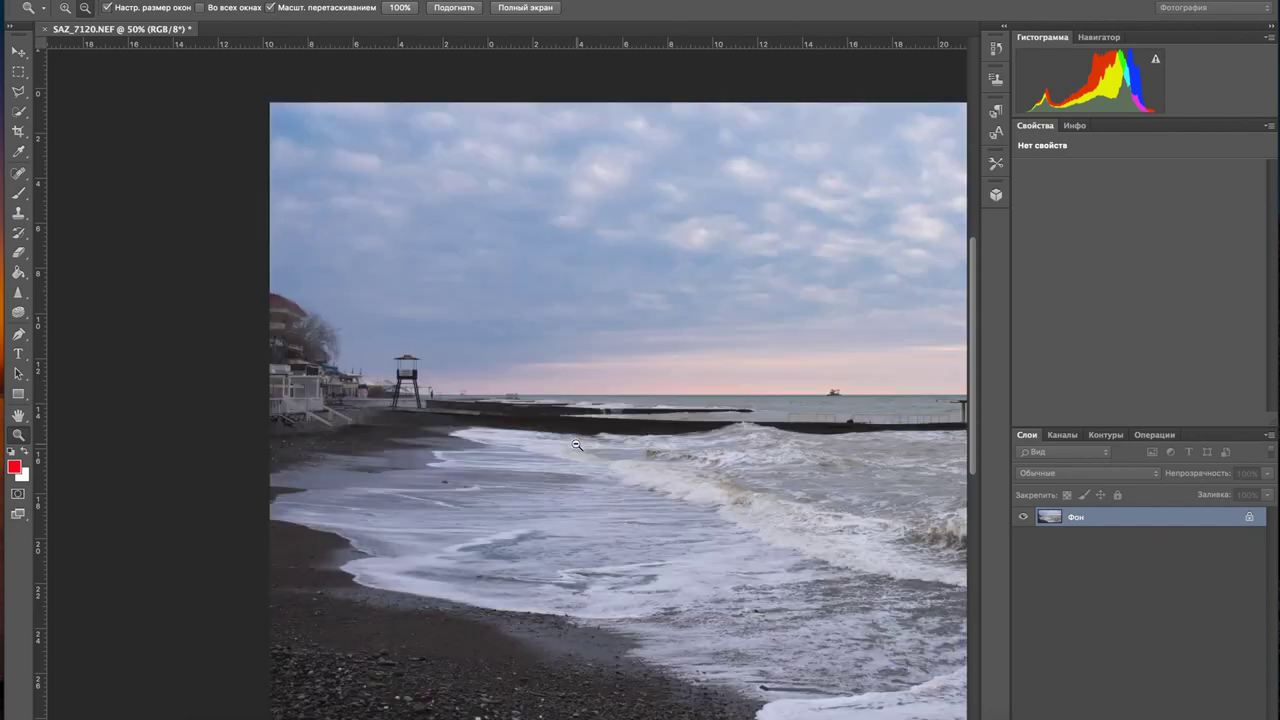
key("alt")
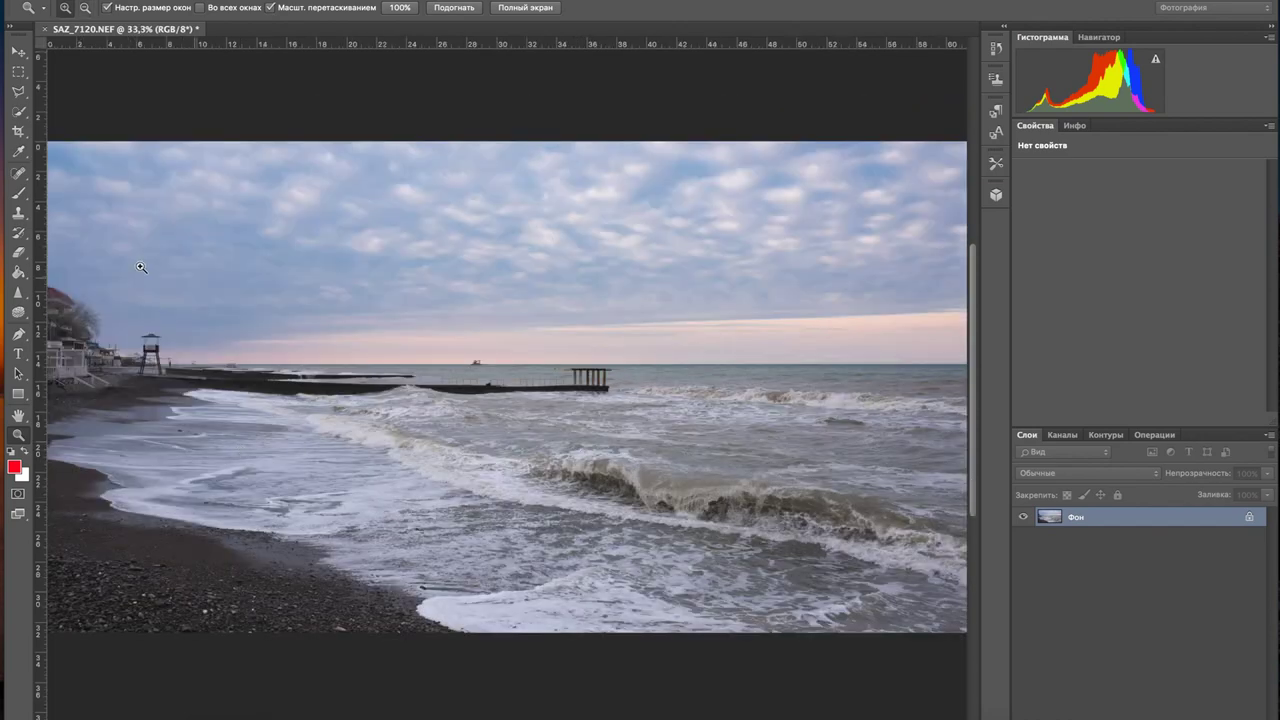
scroll(132, 262, "left", 4)
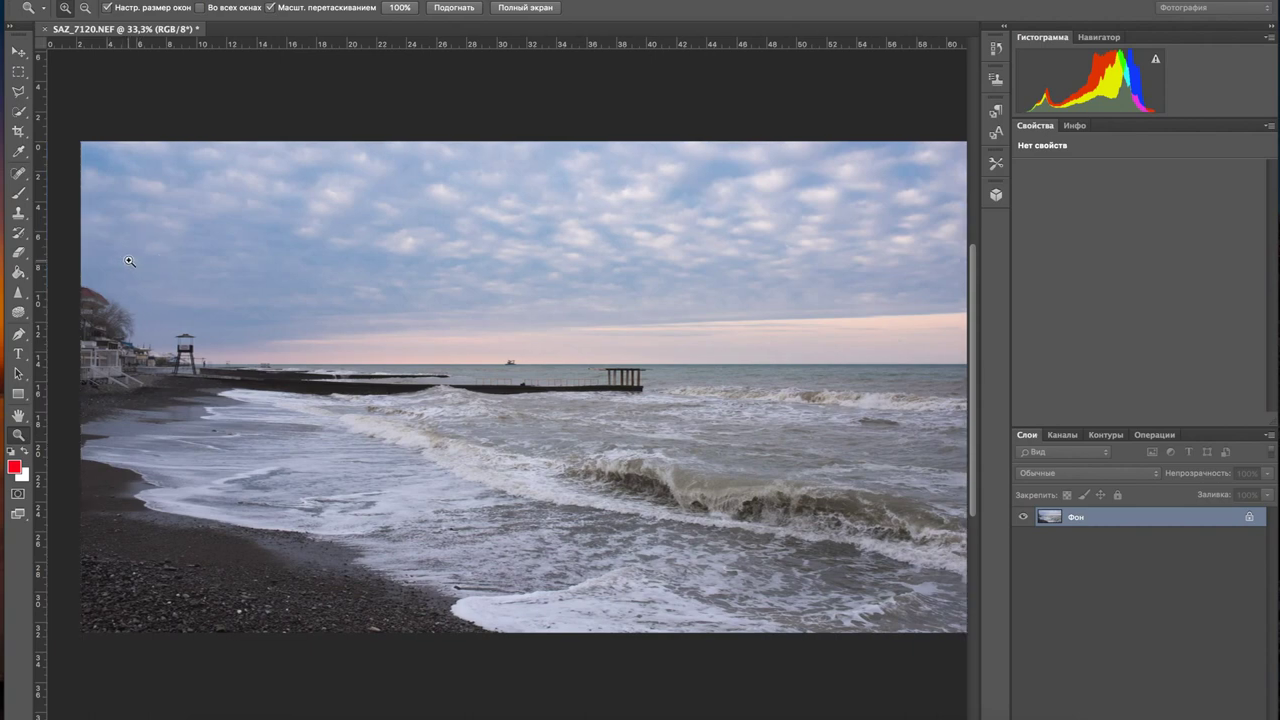
scroll(149, 260, "right", 5)
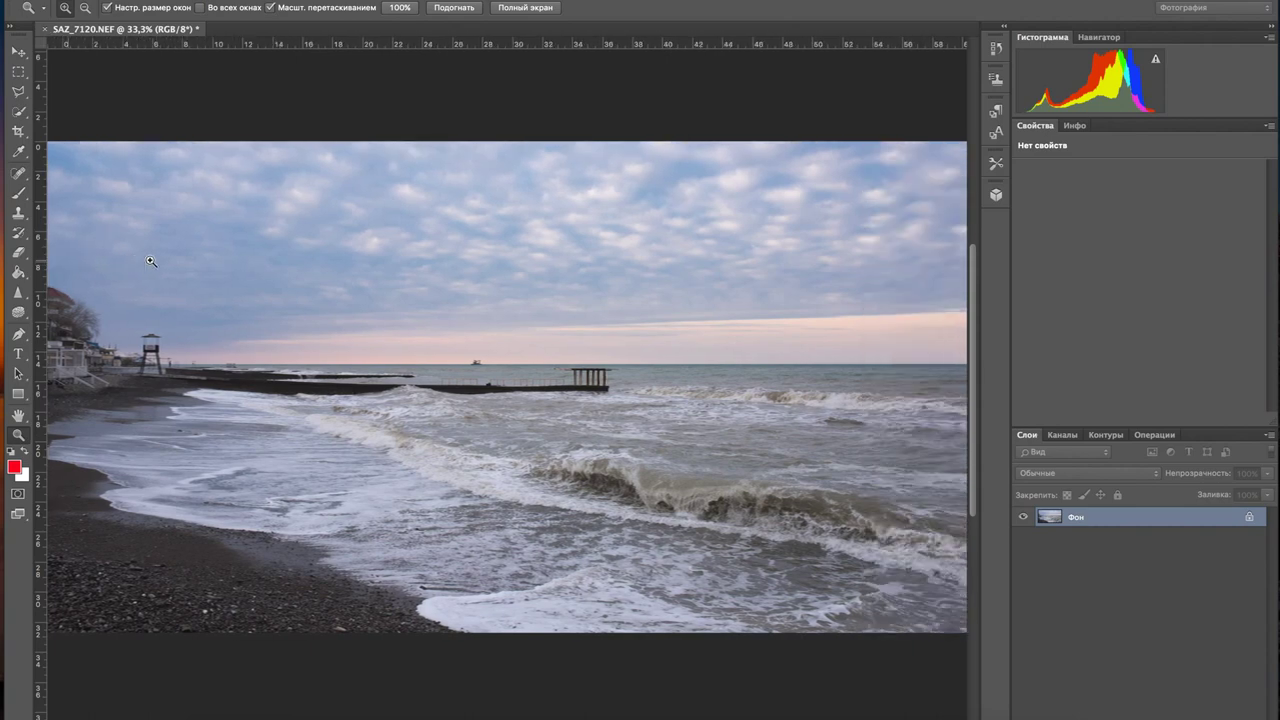
scroll(150, 261, "right", 4)
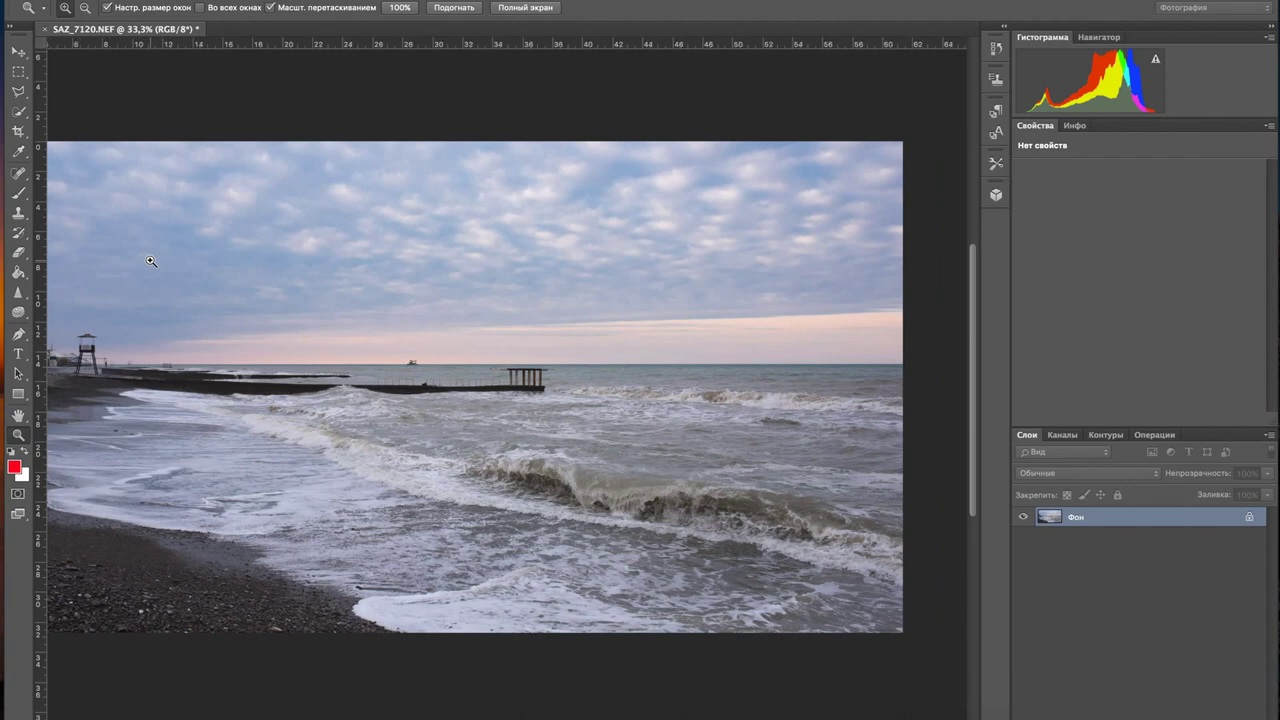
key("alt")
left_click(150, 261)
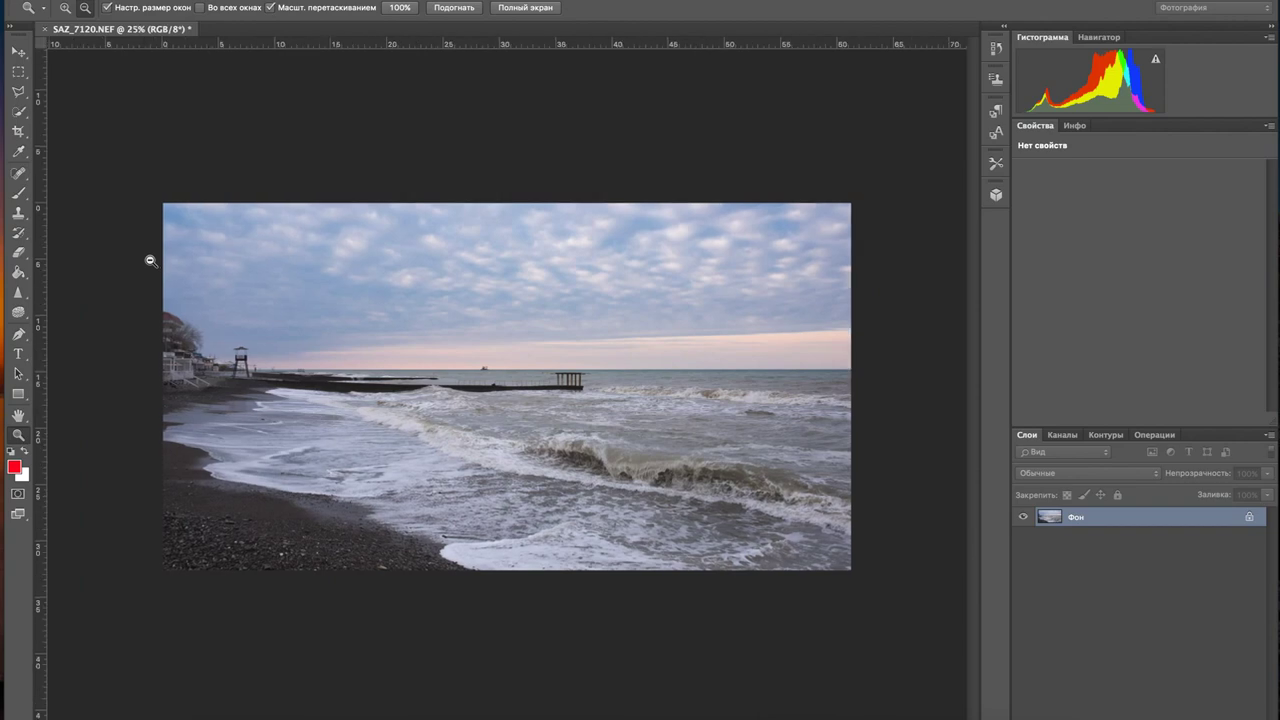
left_click(94, 203, "alt")
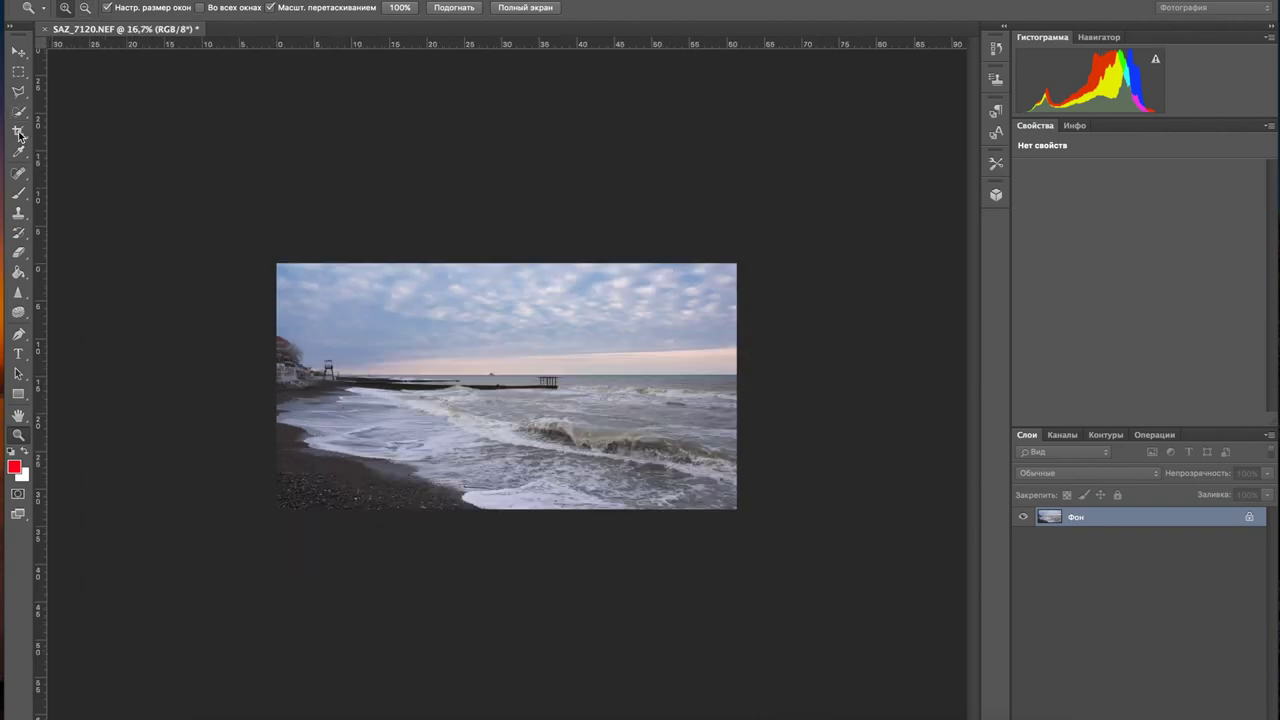
- Crop a strip off the photo's left edge to cut away most of the waterfront buildings, leaving the image about 59 cm wide
left_click(18, 131)
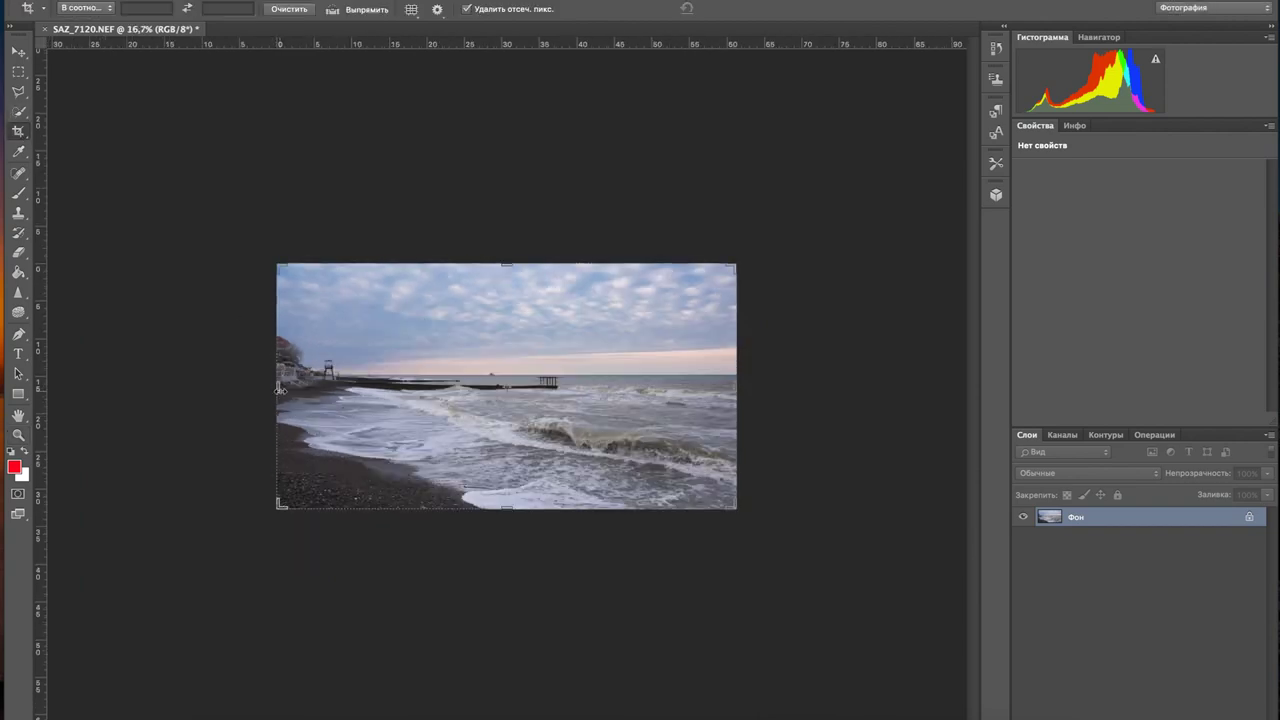
left_click_drag(279, 389, 292, 393)
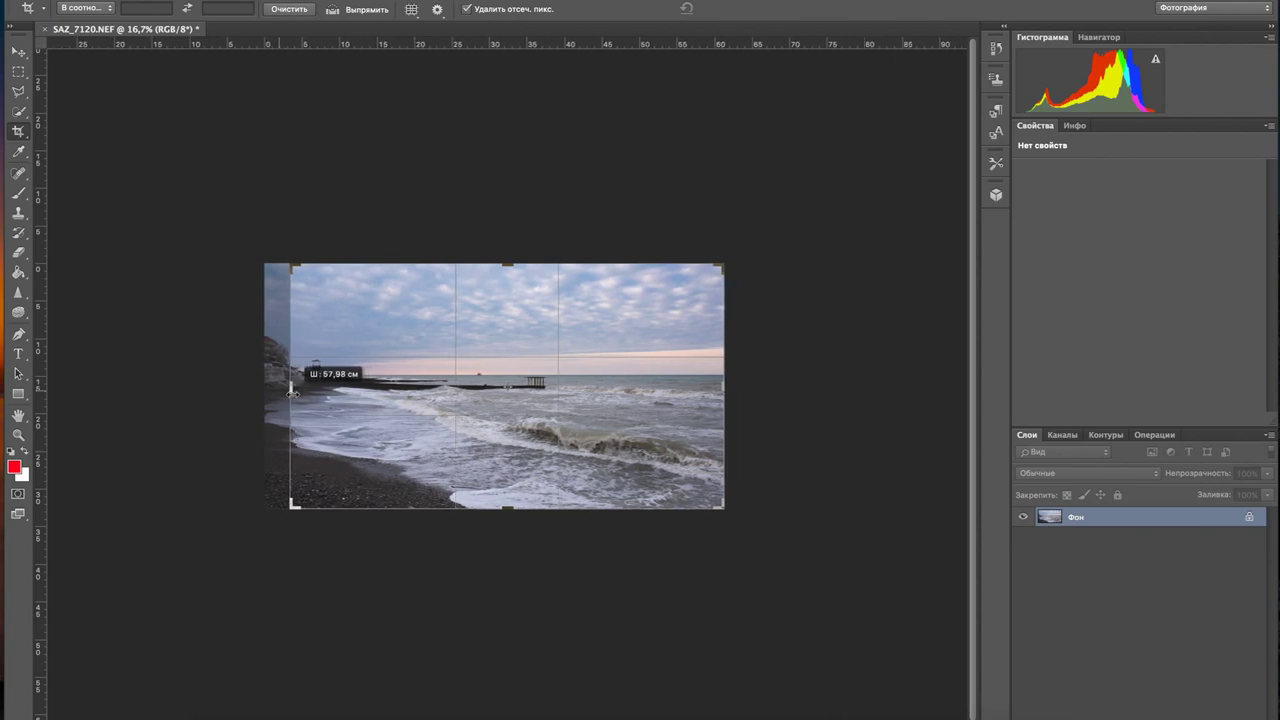
left_click_drag(292, 393, 293, 393)
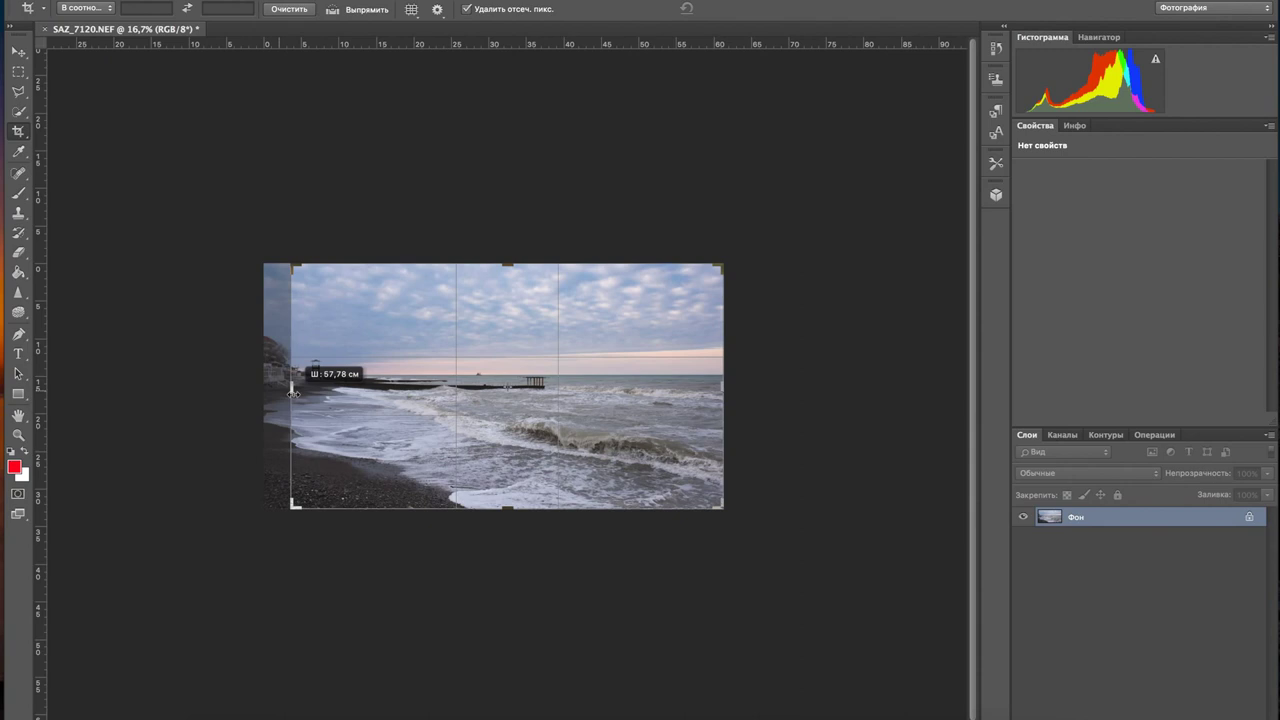
left_click_drag(293, 393, 285, 393)
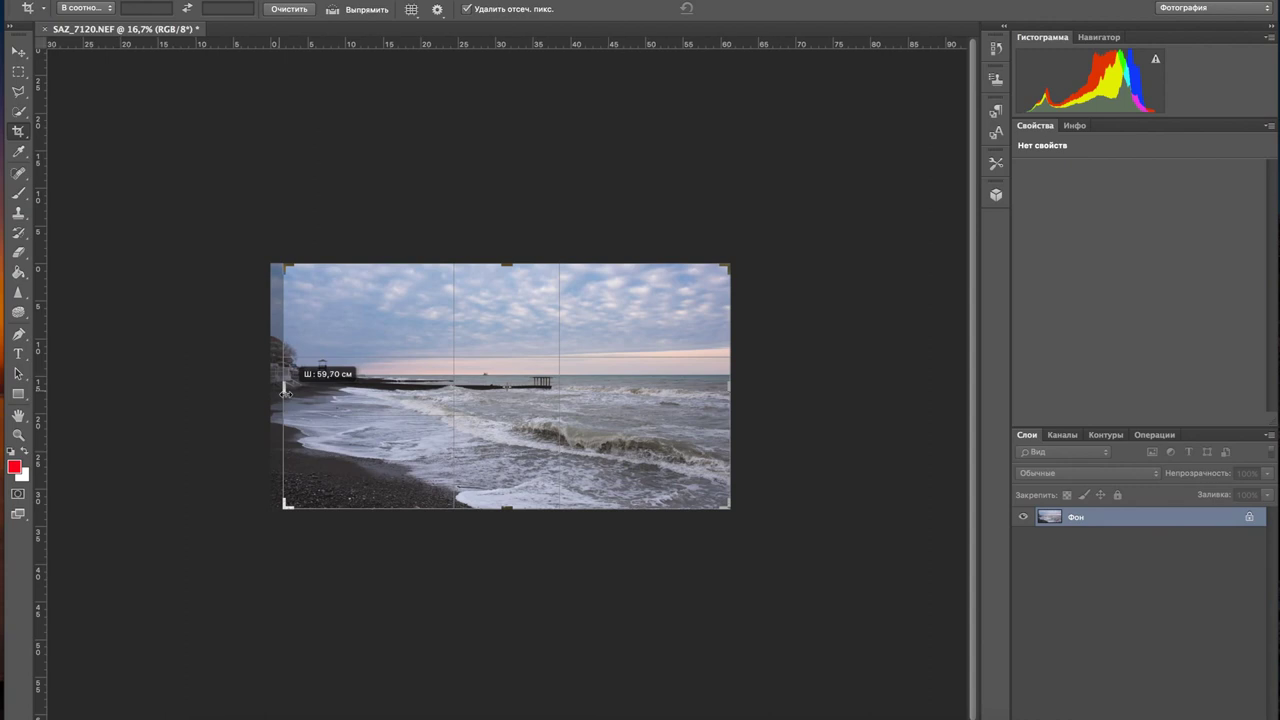
left_click_drag(284, 393, 284, 393)
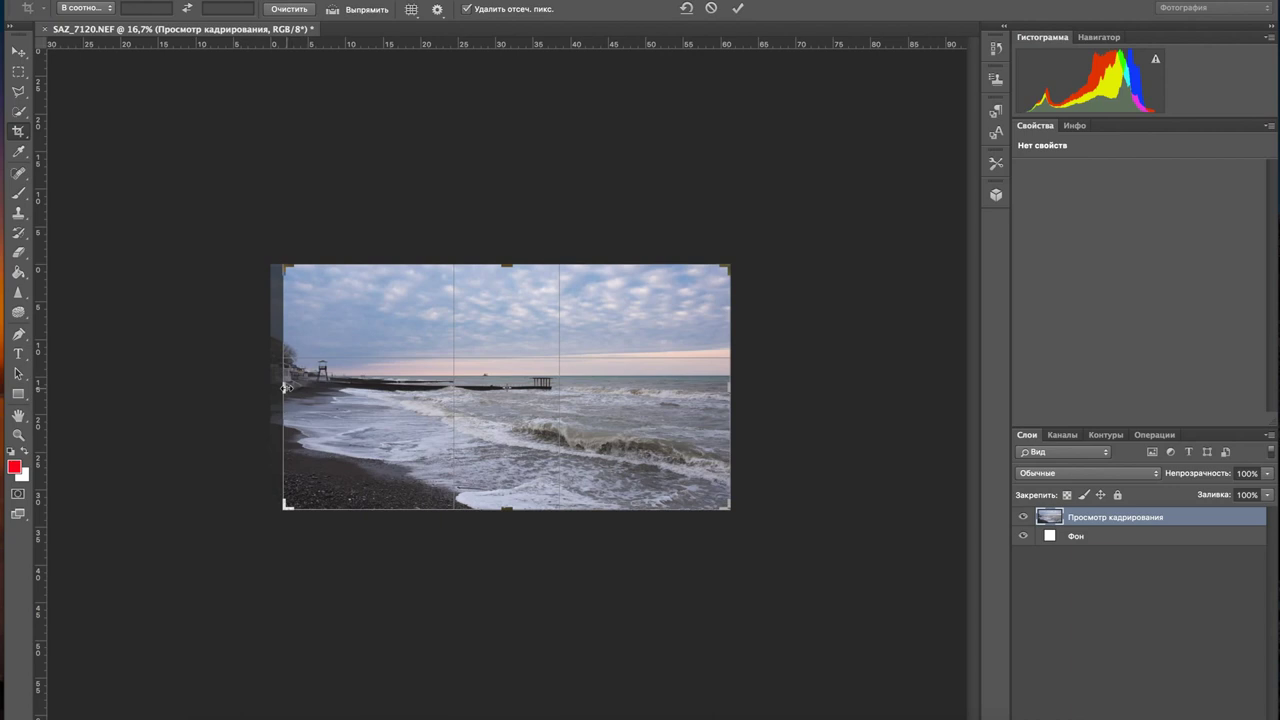
left_click_drag(285, 388, 288, 388)
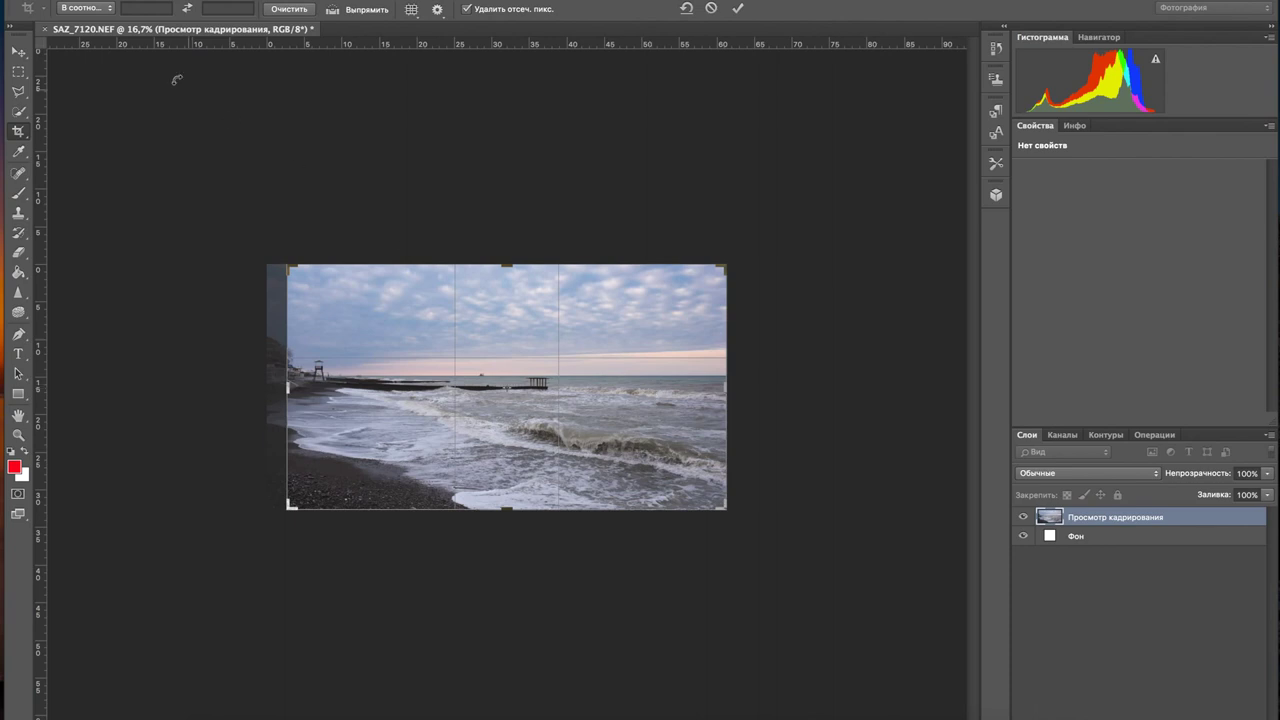
left_click(20, 52)
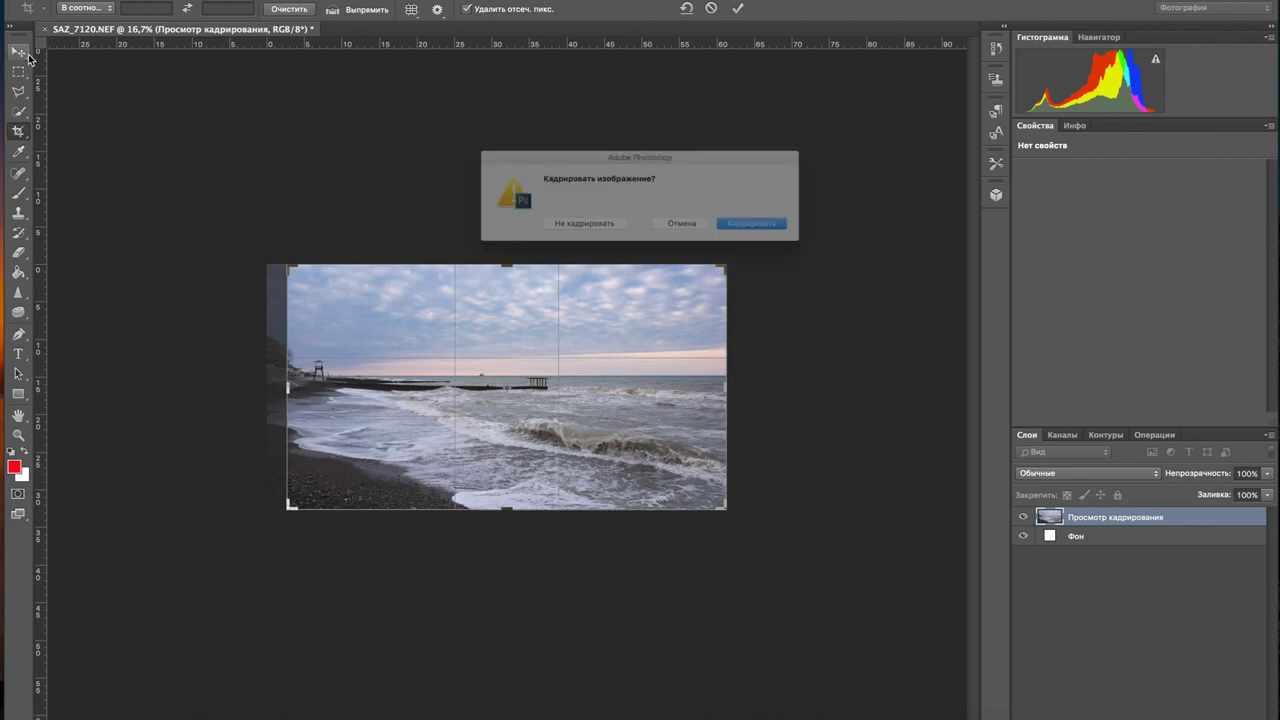
left_click(784, 234)
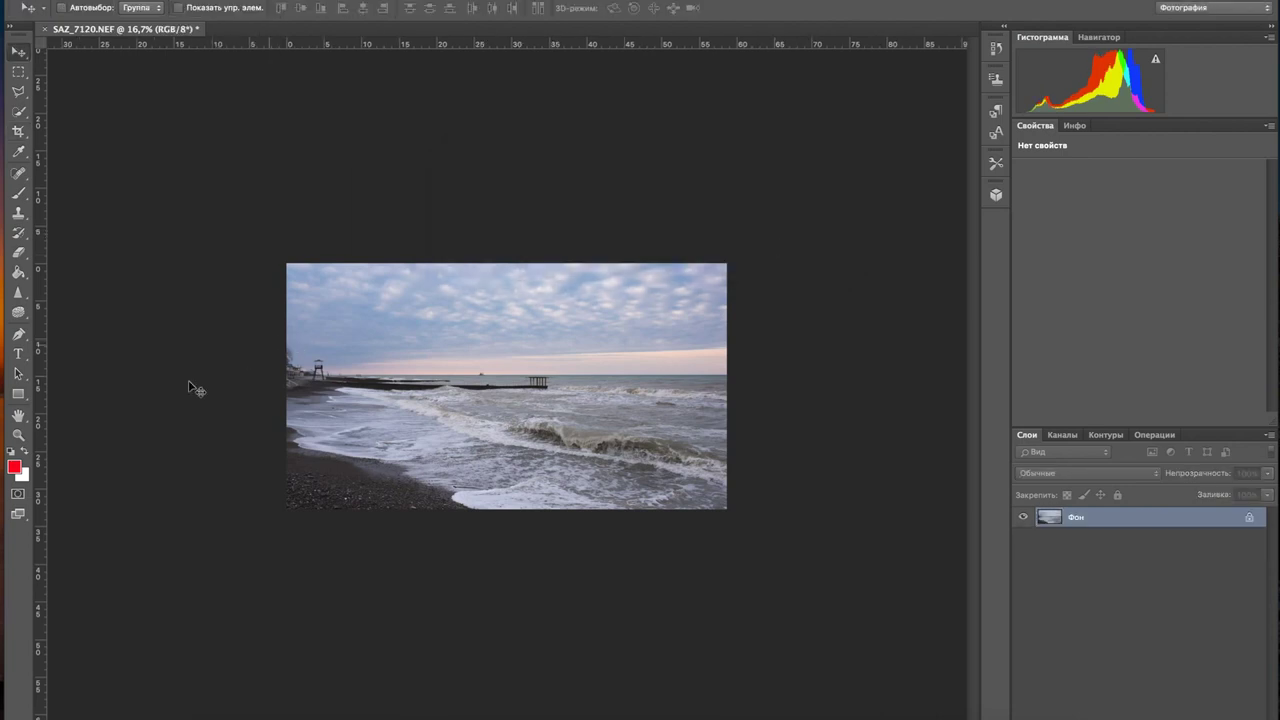
- Extend the canvas beyond the photo's right edge with the Crop tool to a total width of about 64.24 cm
left_click(18, 435)
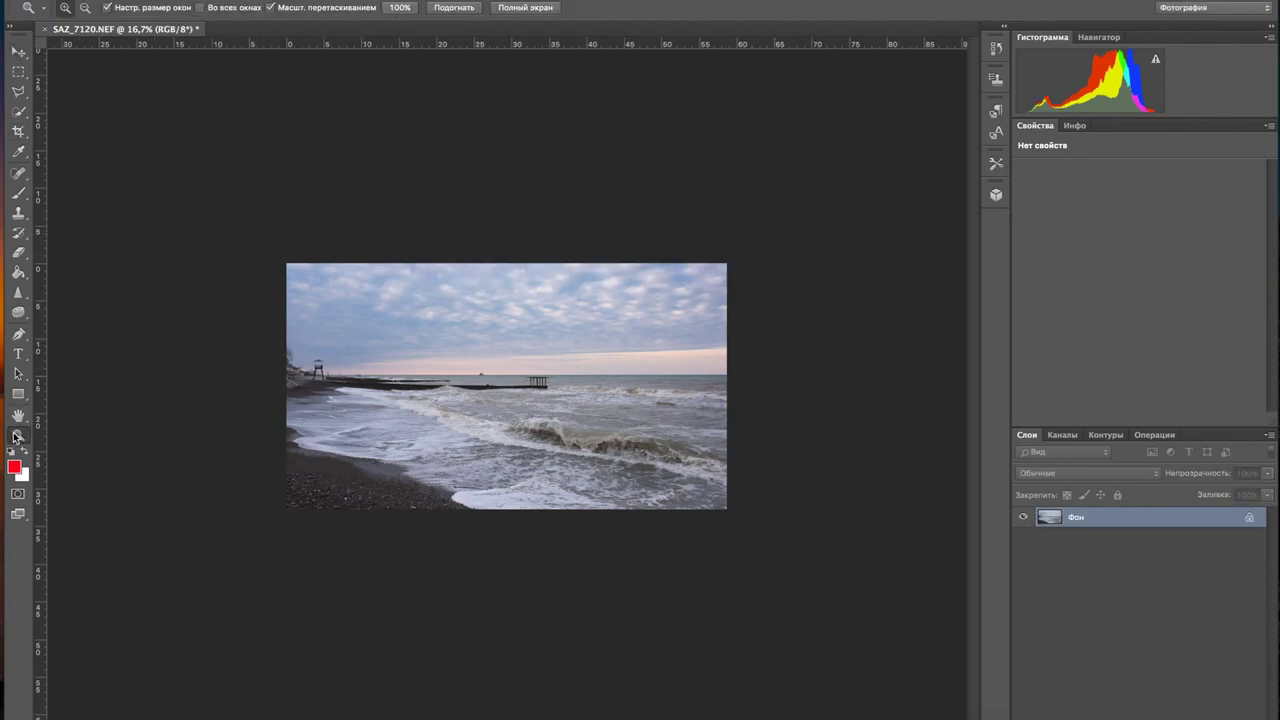
left_click(665, 387)
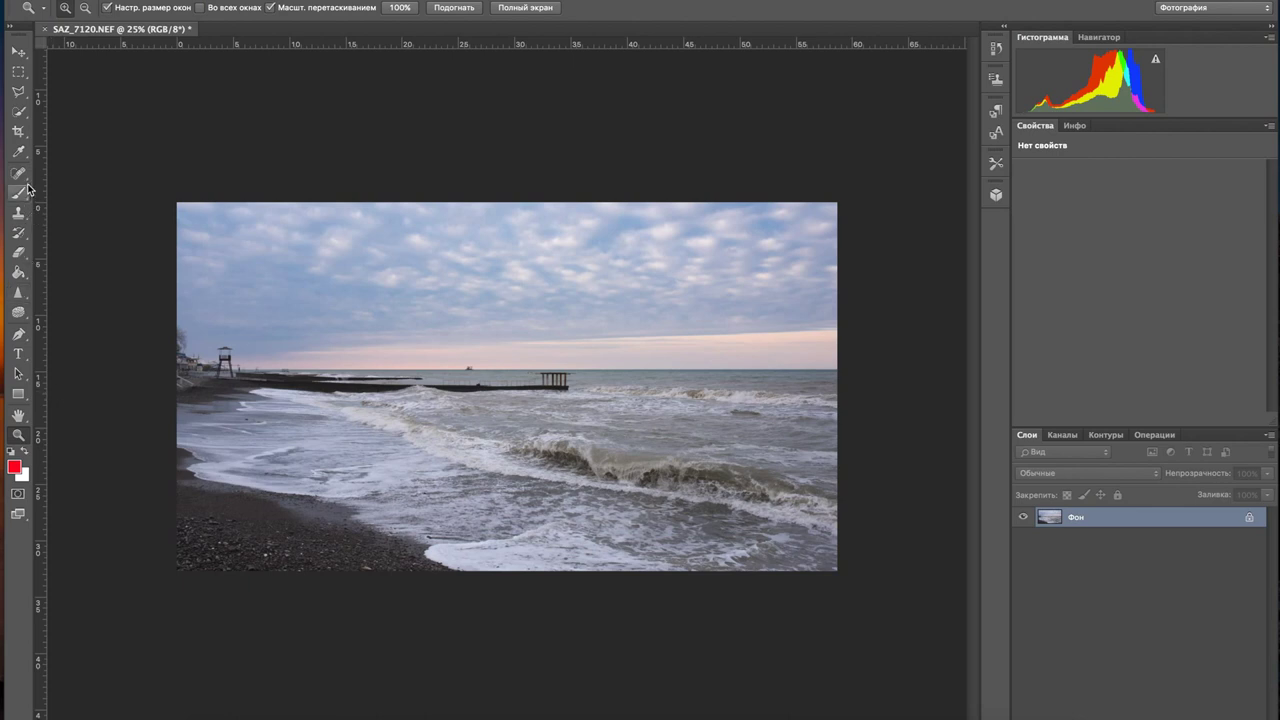
left_click(18, 131)
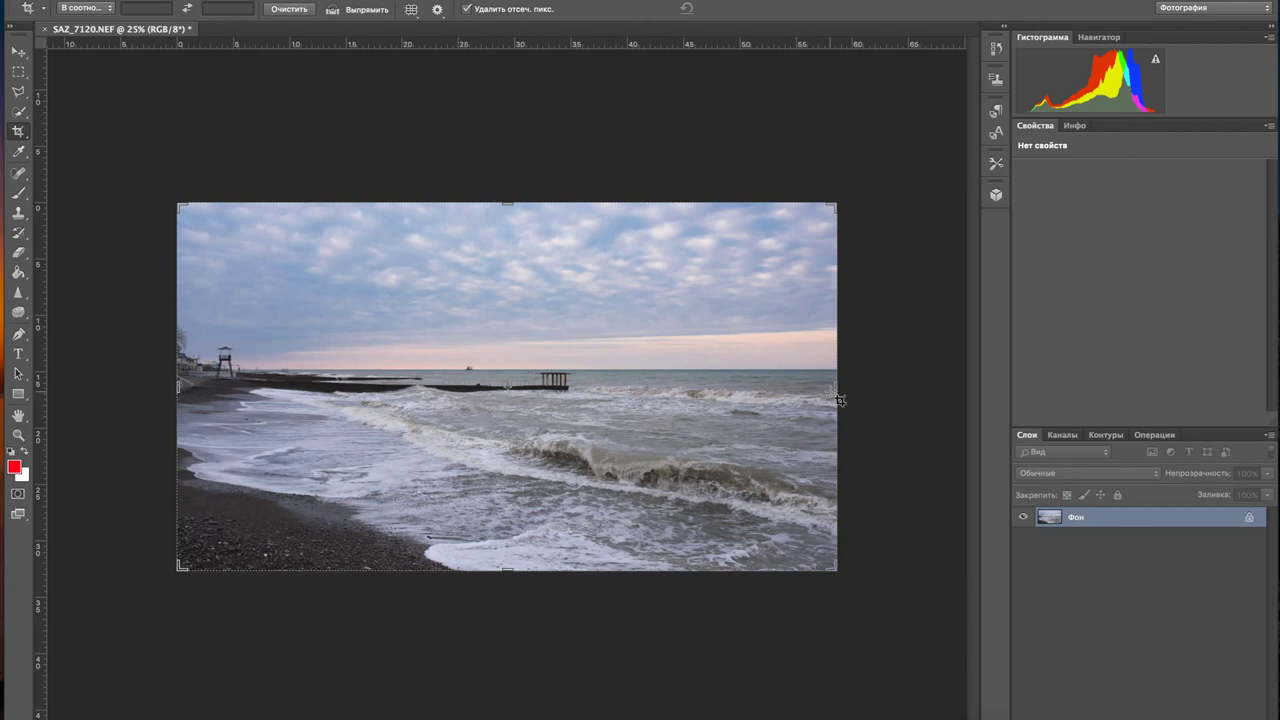
left_click_drag(836, 389, 866, 388)
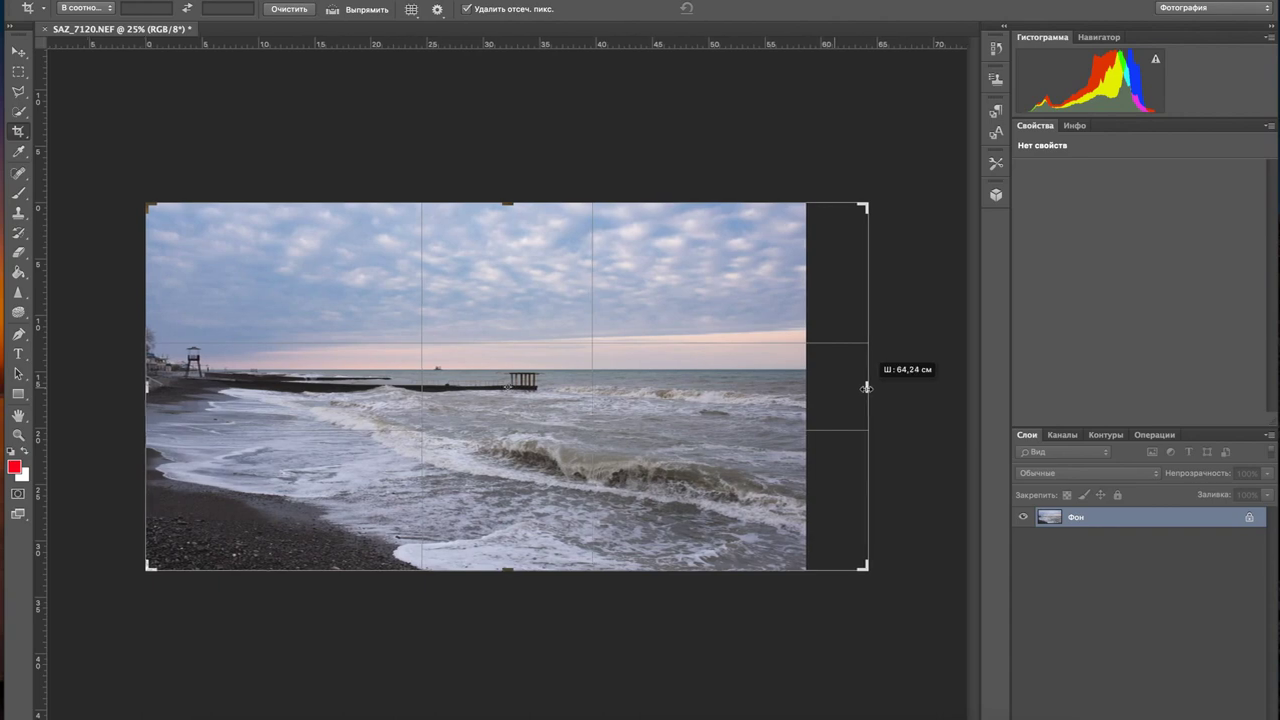
left_click_drag(866, 388, 866, 388)
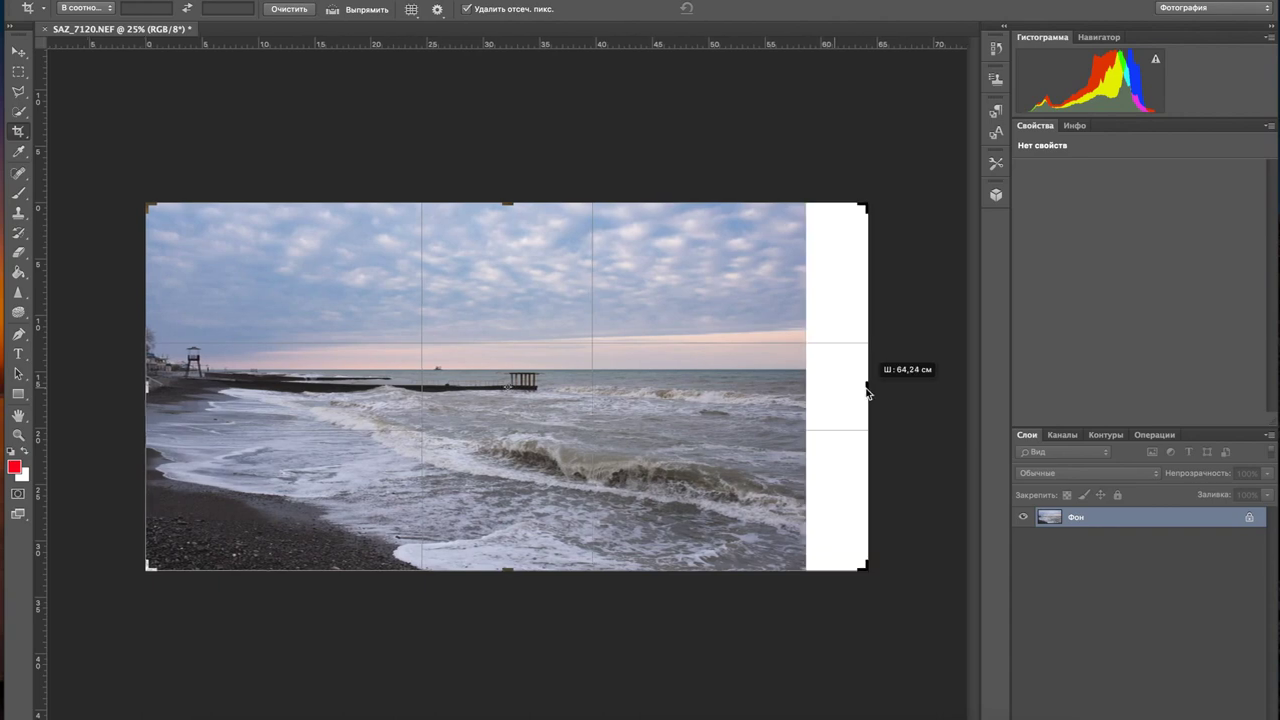
key("Return")
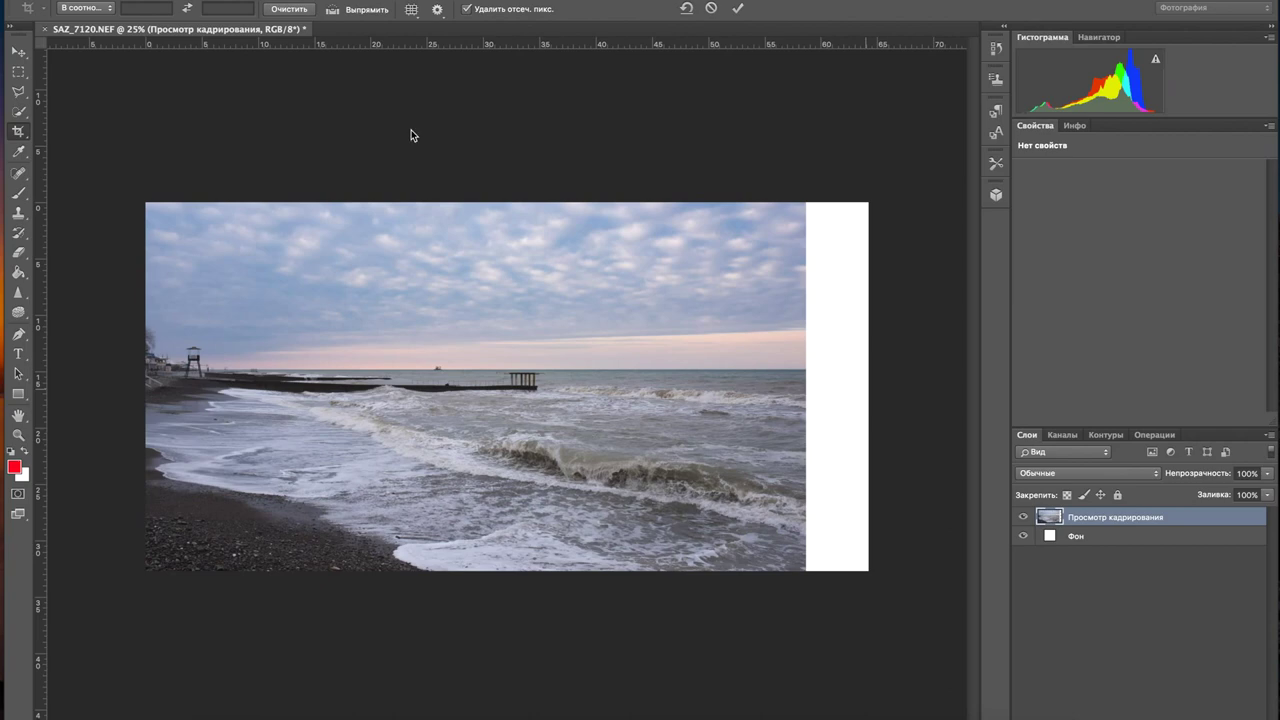
- Select the whole photo area without the white strip, stretch it to 109.46% width to fill the canvas, and clear the selection
left_click(19, 72)
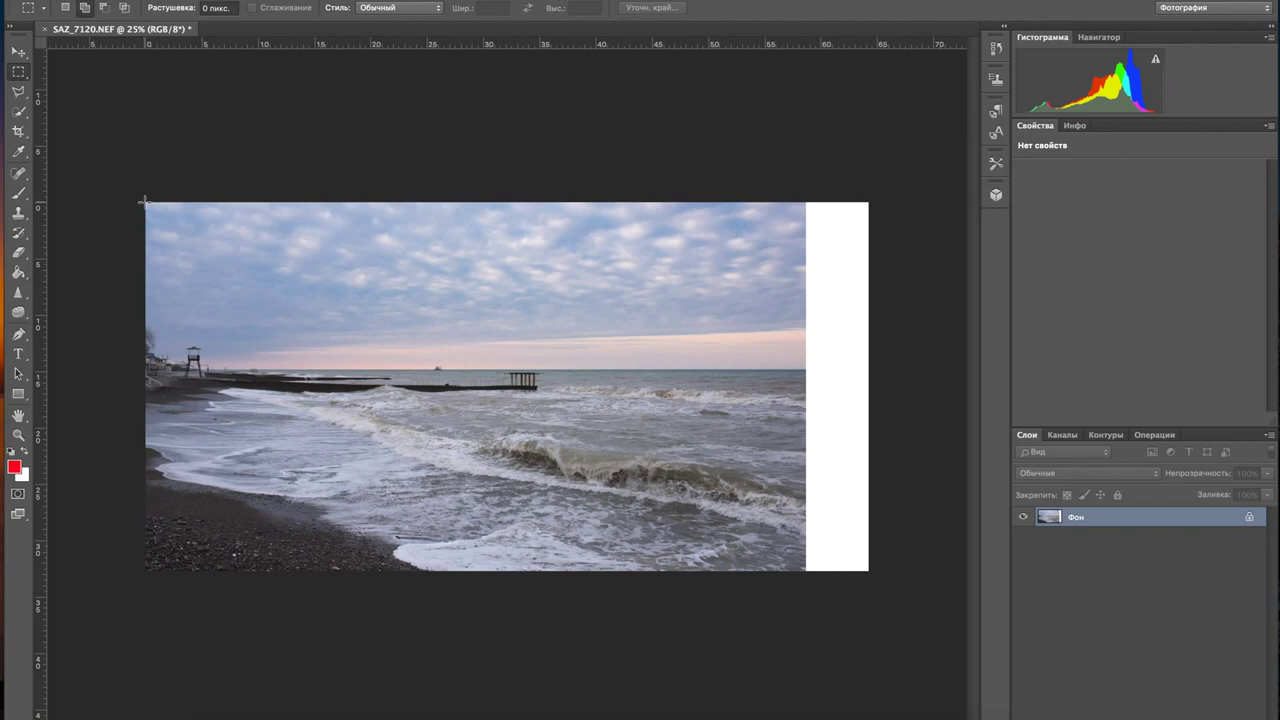
left_click_drag(146, 202, 805, 602)
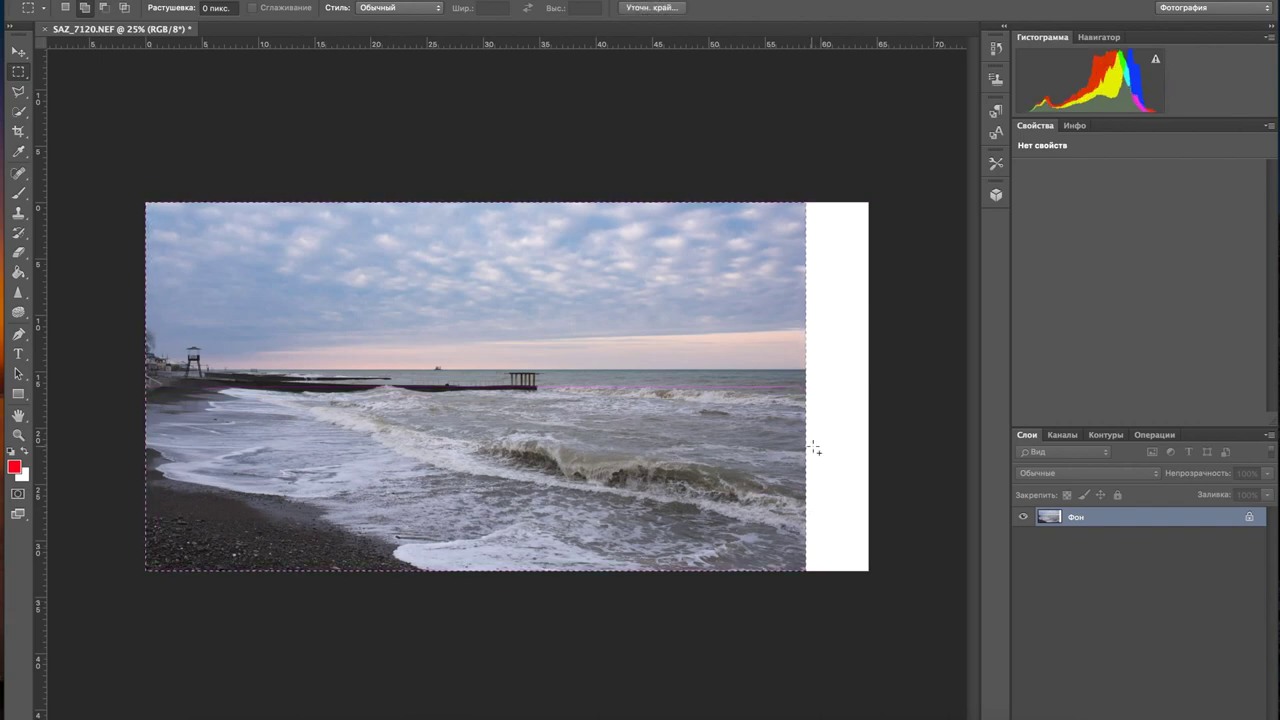
key("ctrl+t")
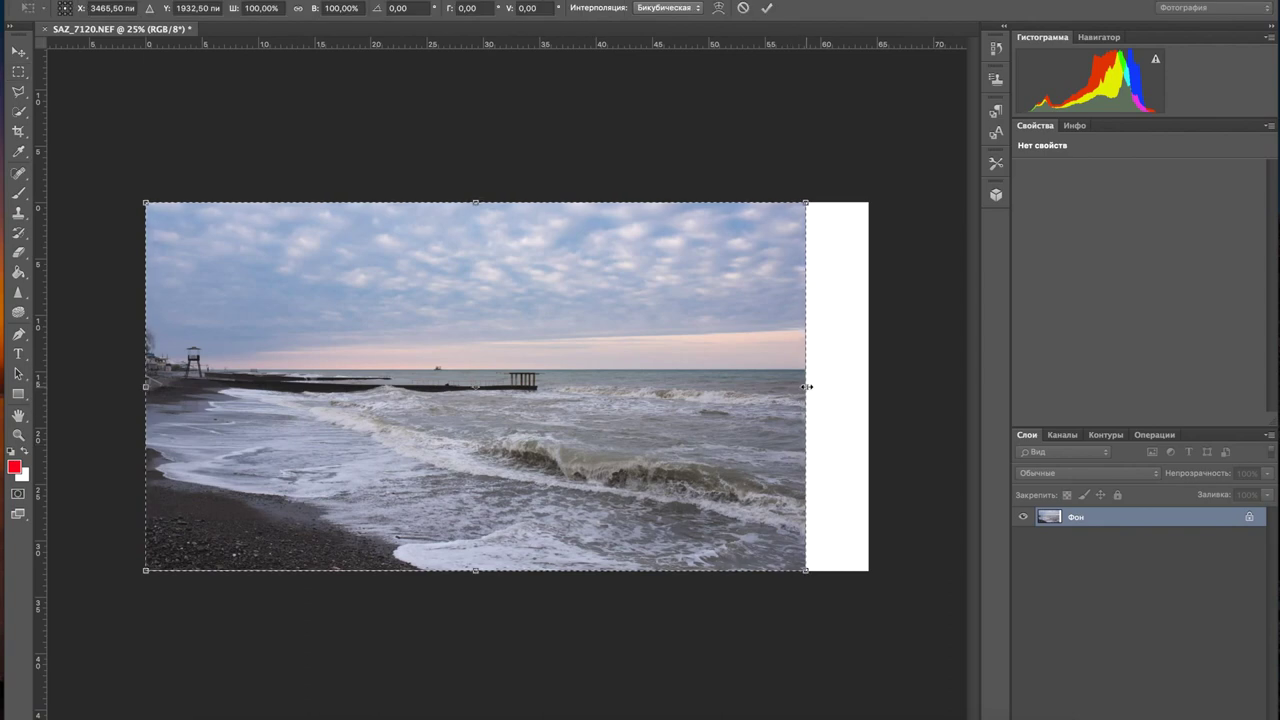
left_click_drag(810, 386, 873, 393)
key("ctrl+z")
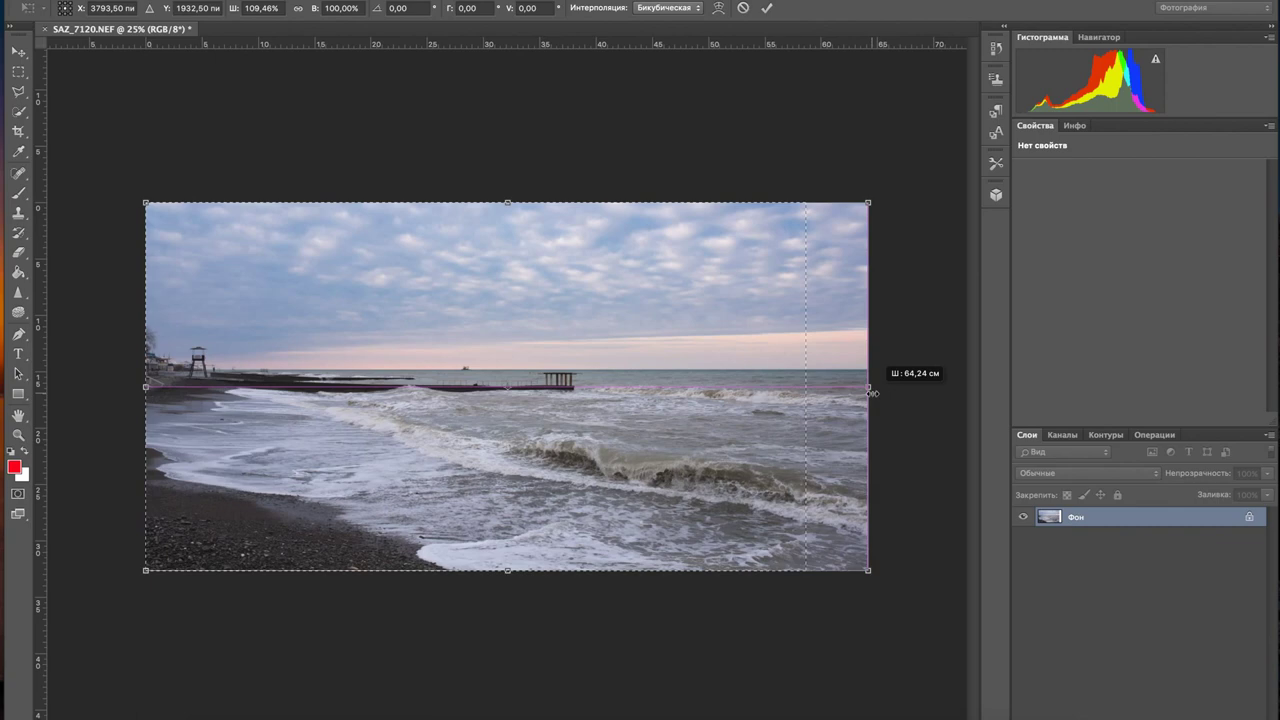
left_click_drag(872, 393, 871, 392)
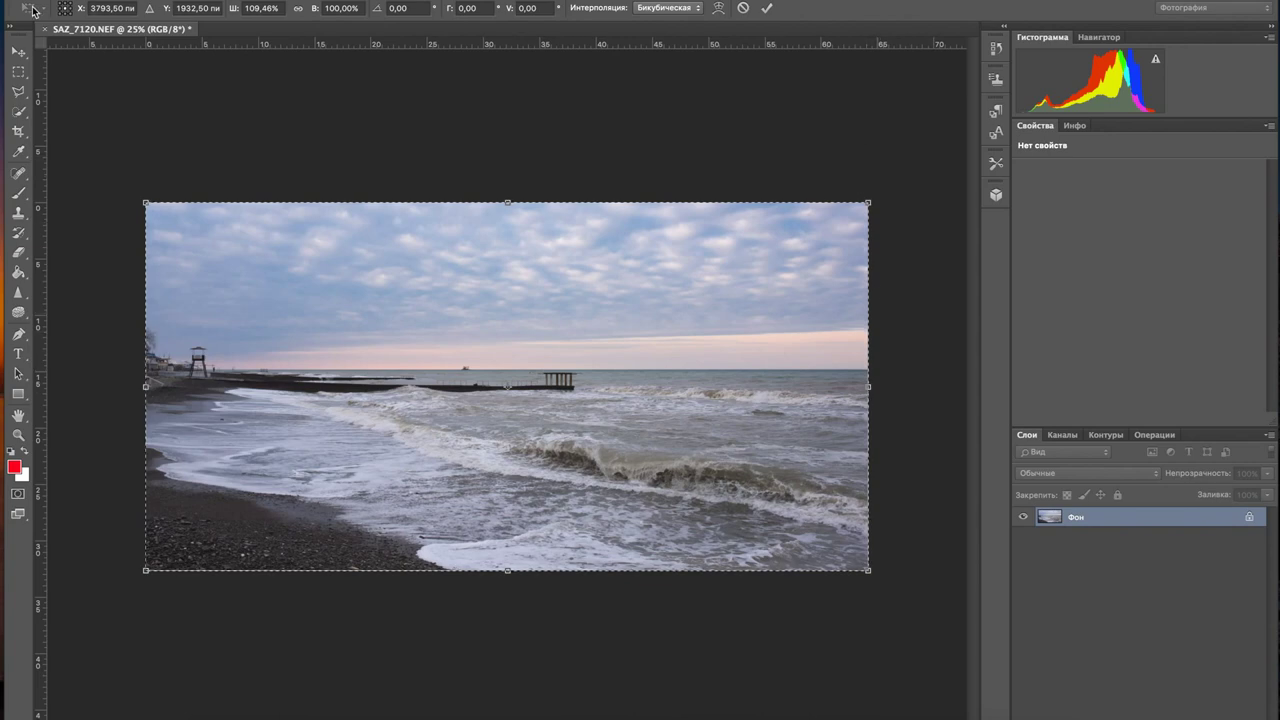
left_click(19, 52)
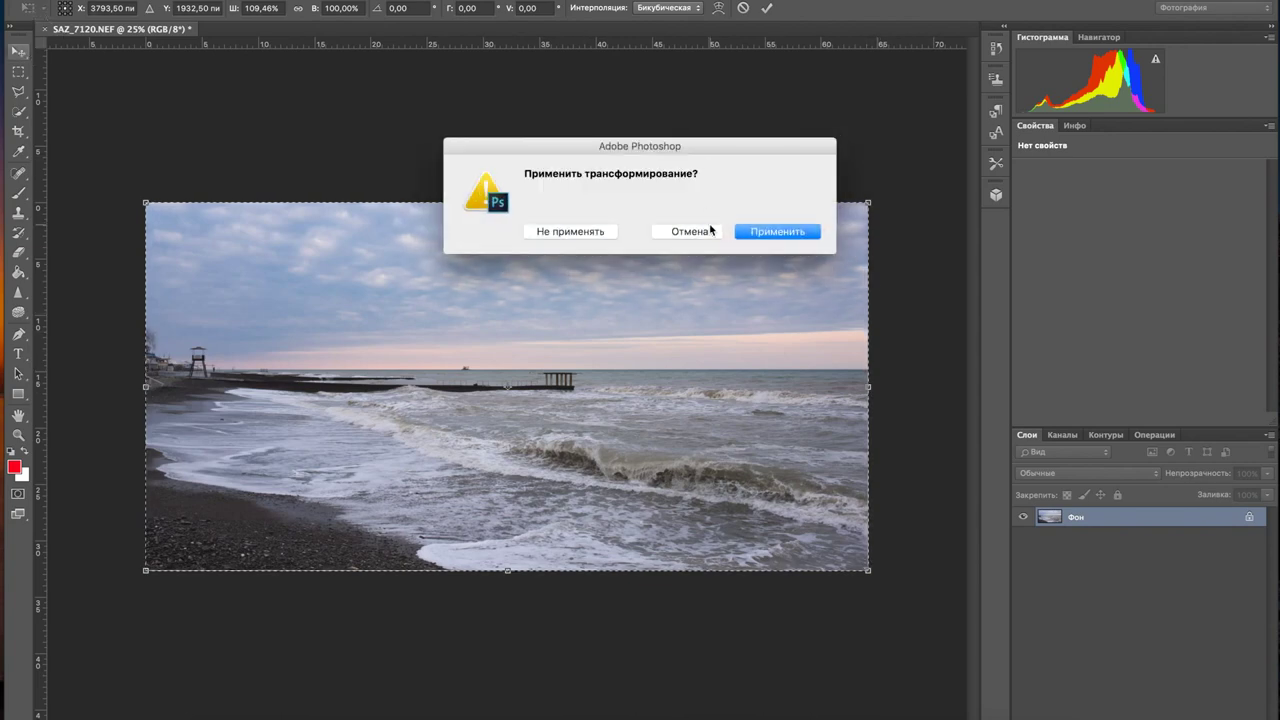
left_click(769, 236)
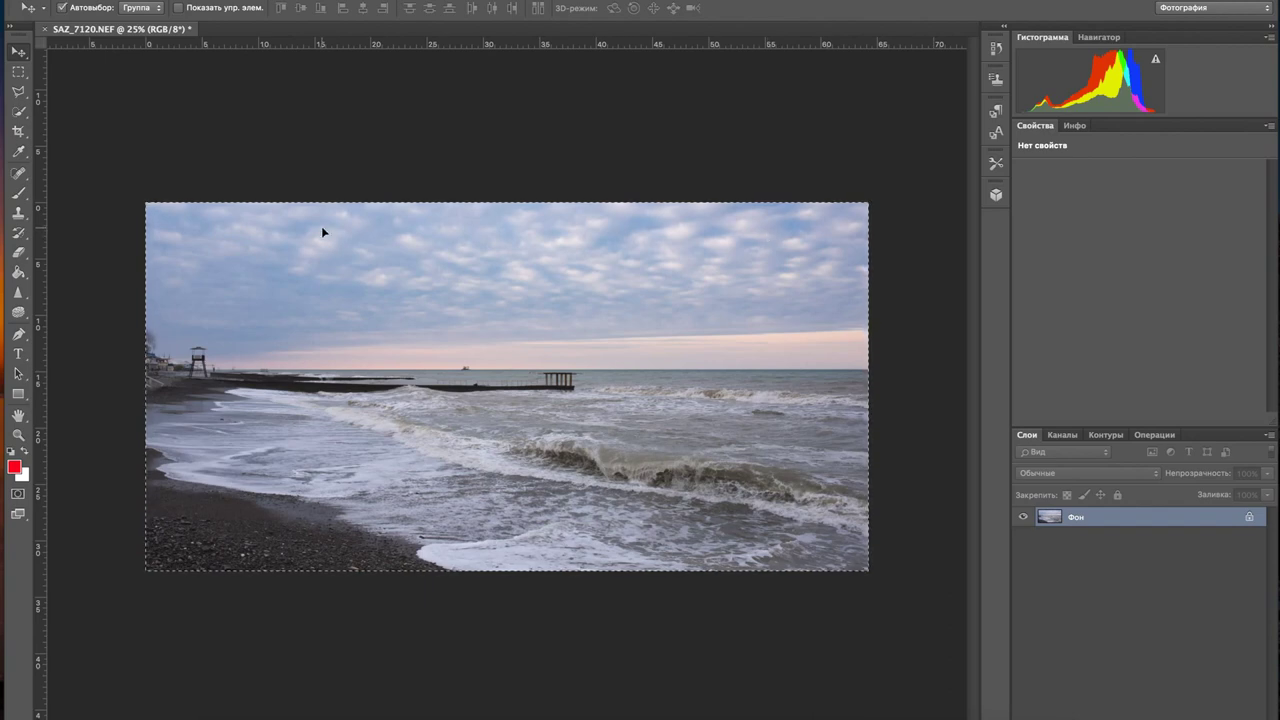
key("ctrl+d")
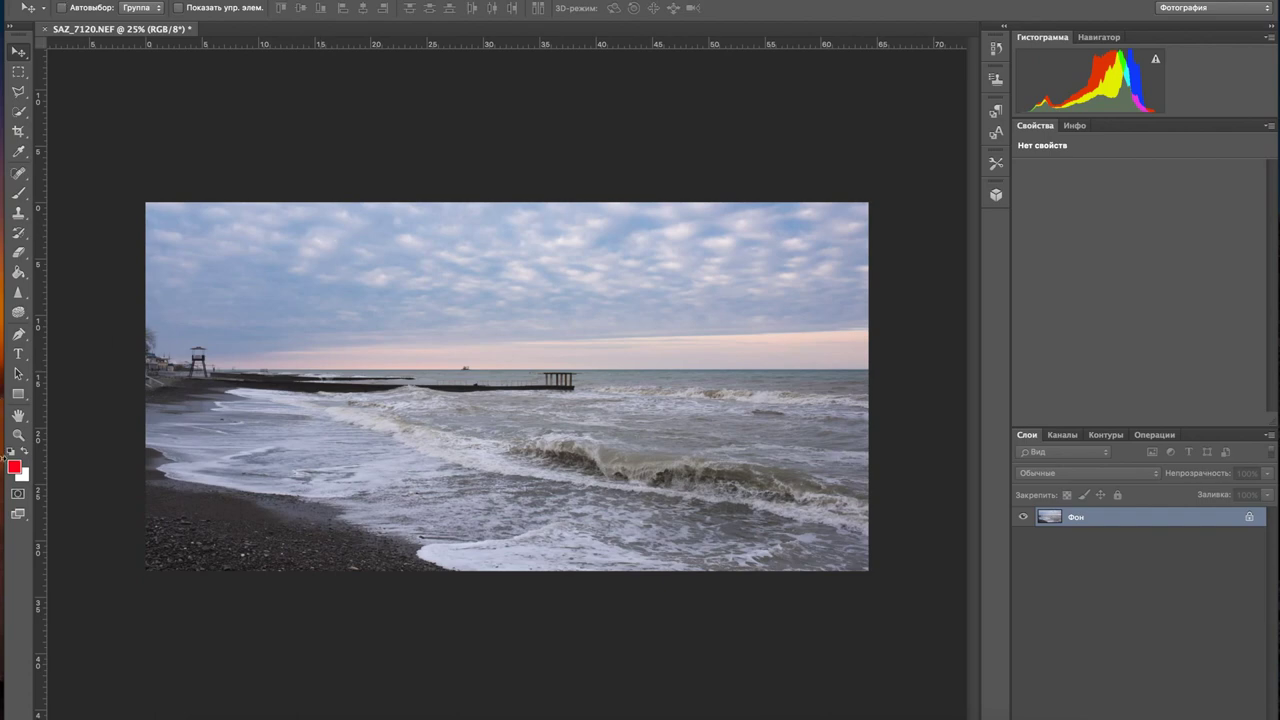
- Check the stretched seascape from edge to edge at 33.3% magnification and as a whole at 16.7%
left_click(18, 436)
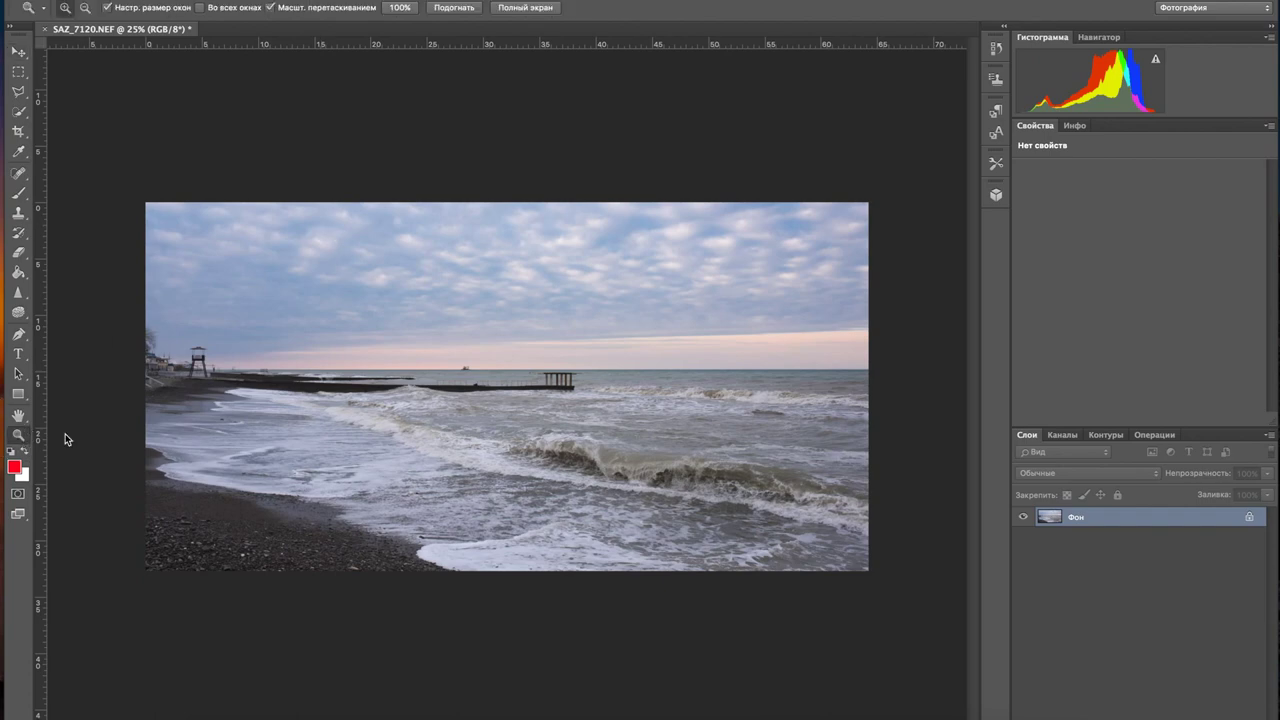
left_click(547, 390)
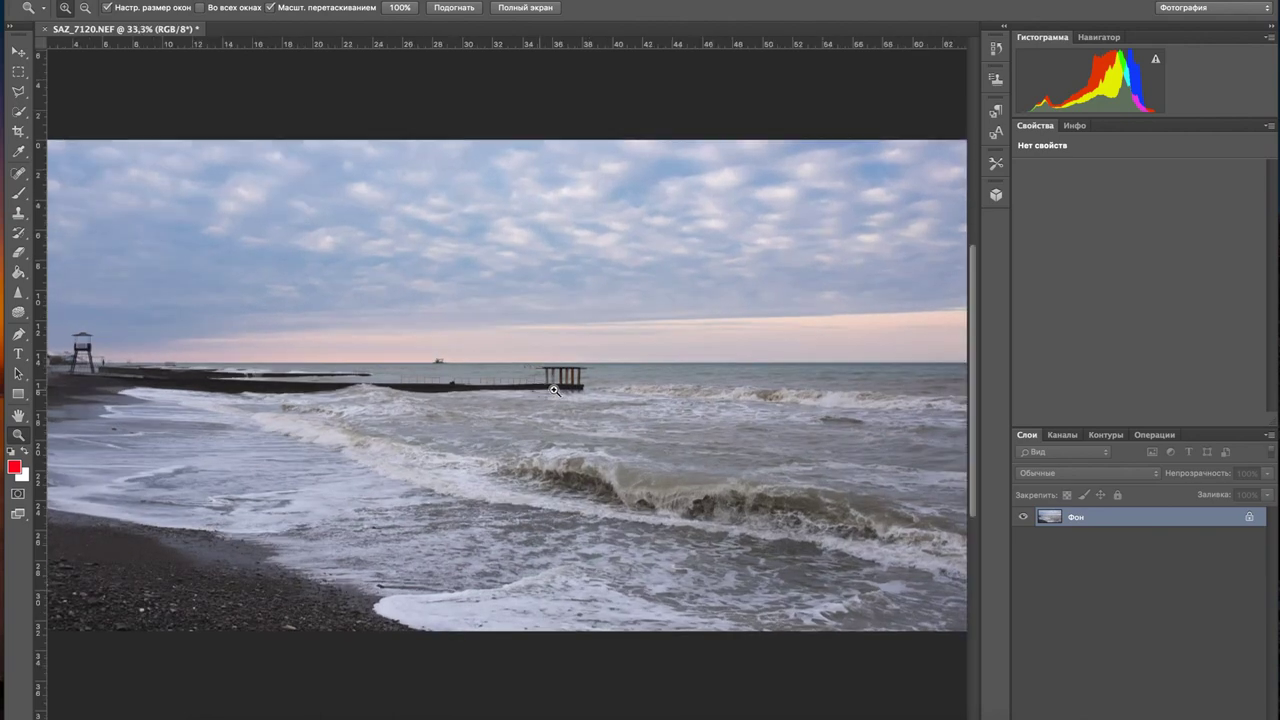
scroll(619, 390, "right", 3)
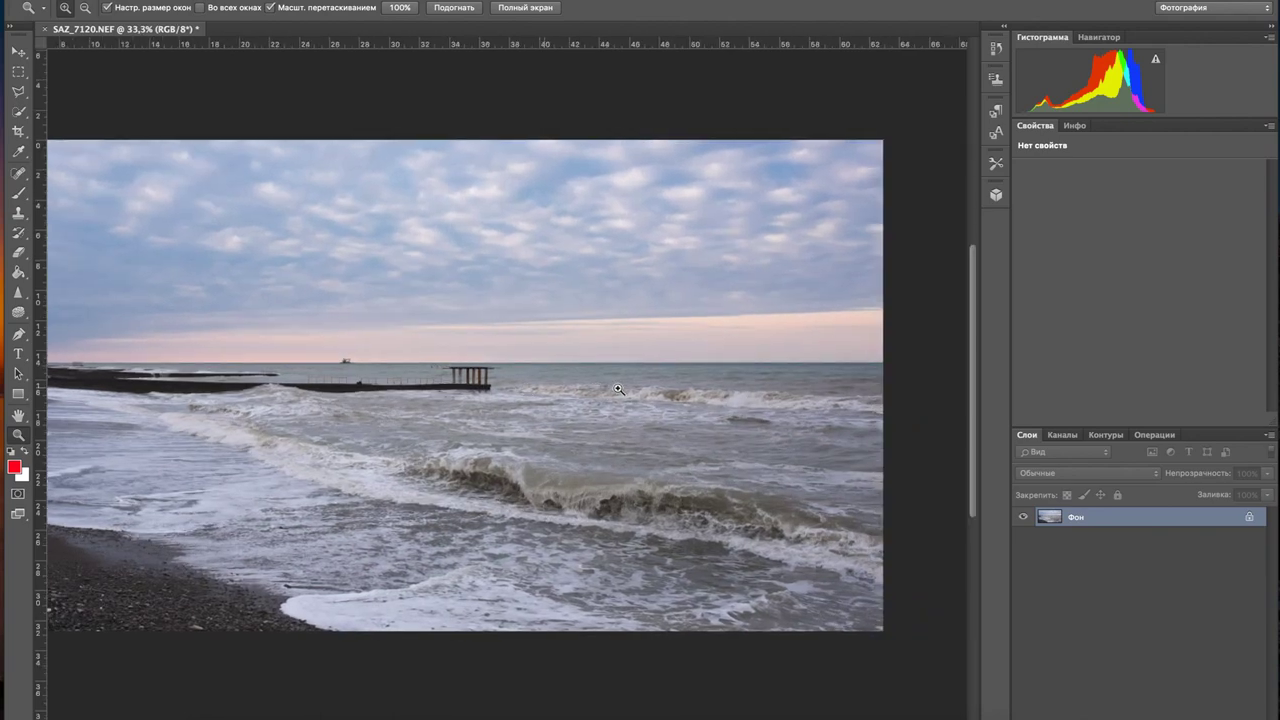
scroll(619, 390, "left", 2)
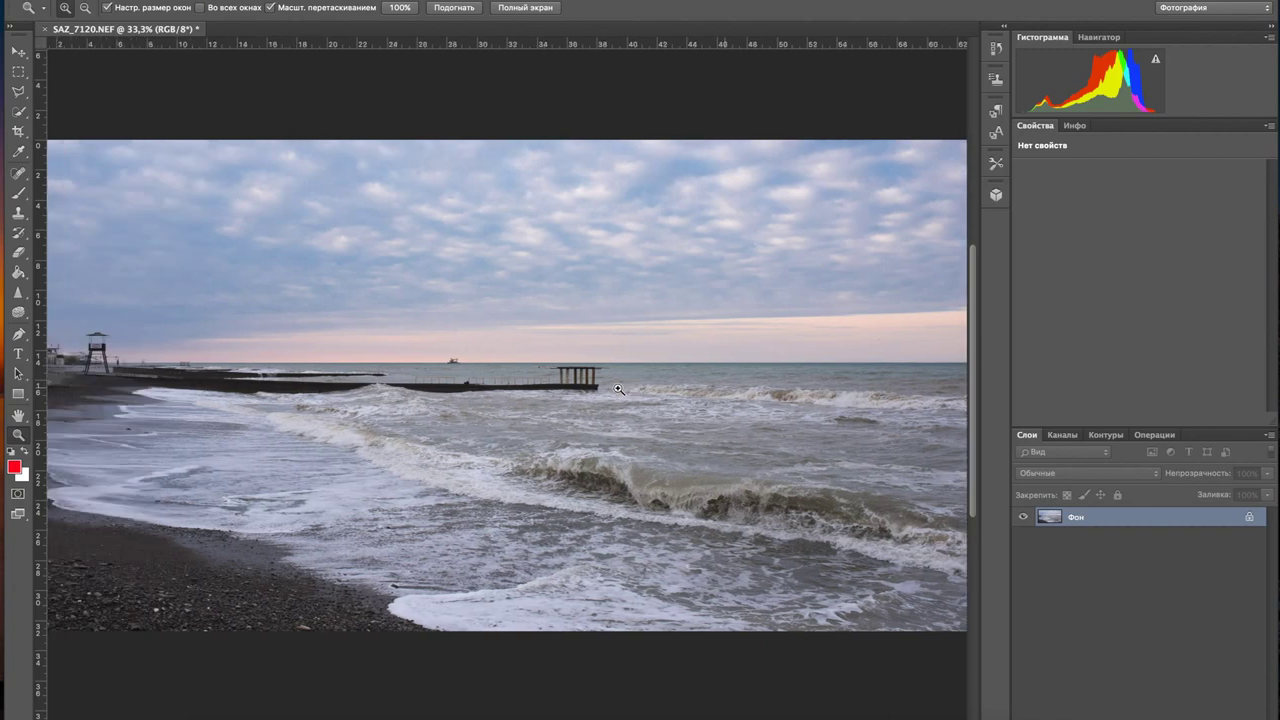
left_click(552, 380, "alt")
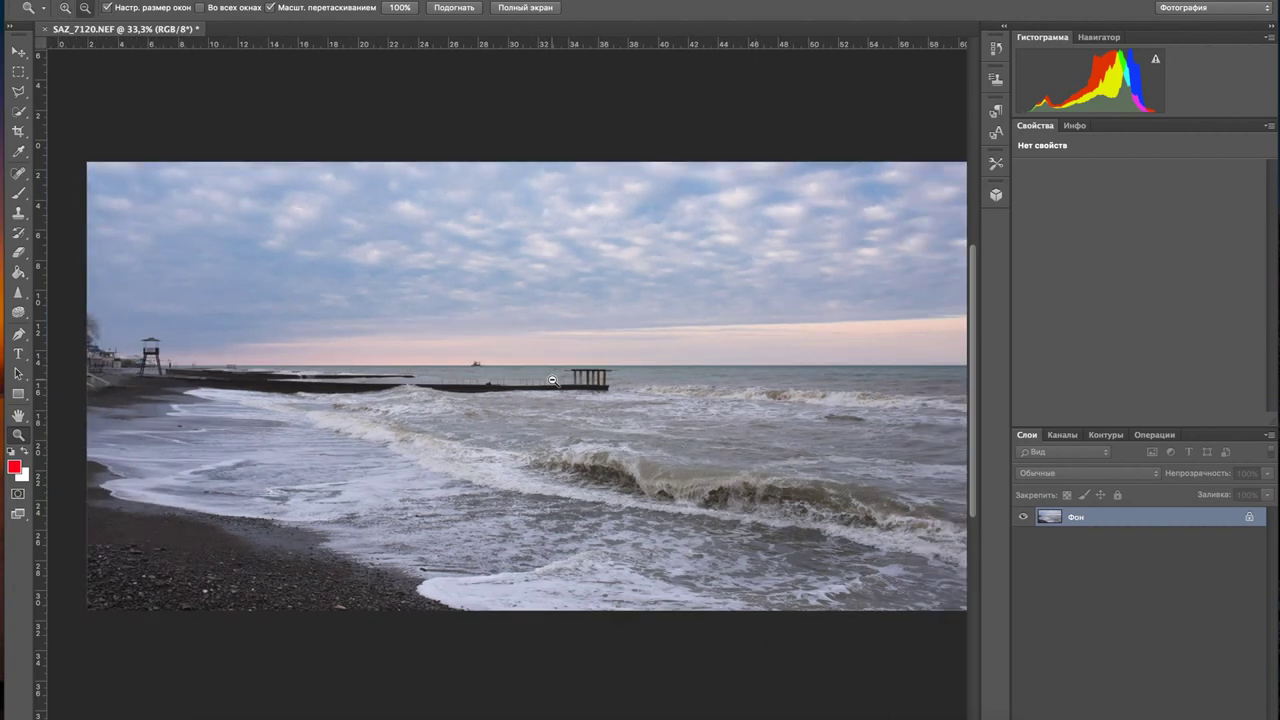
left_click(552, 380, "alt")
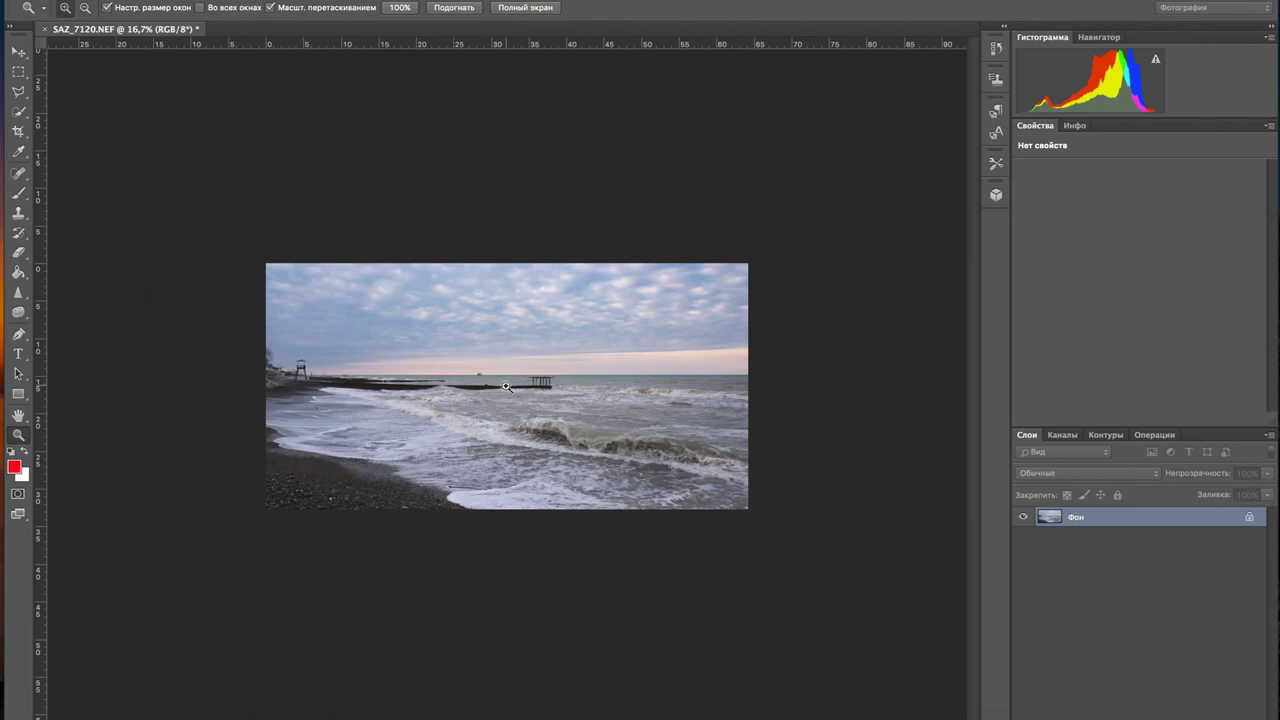
- Duplicate the background photo onto a new layer
left_click(506, 386)
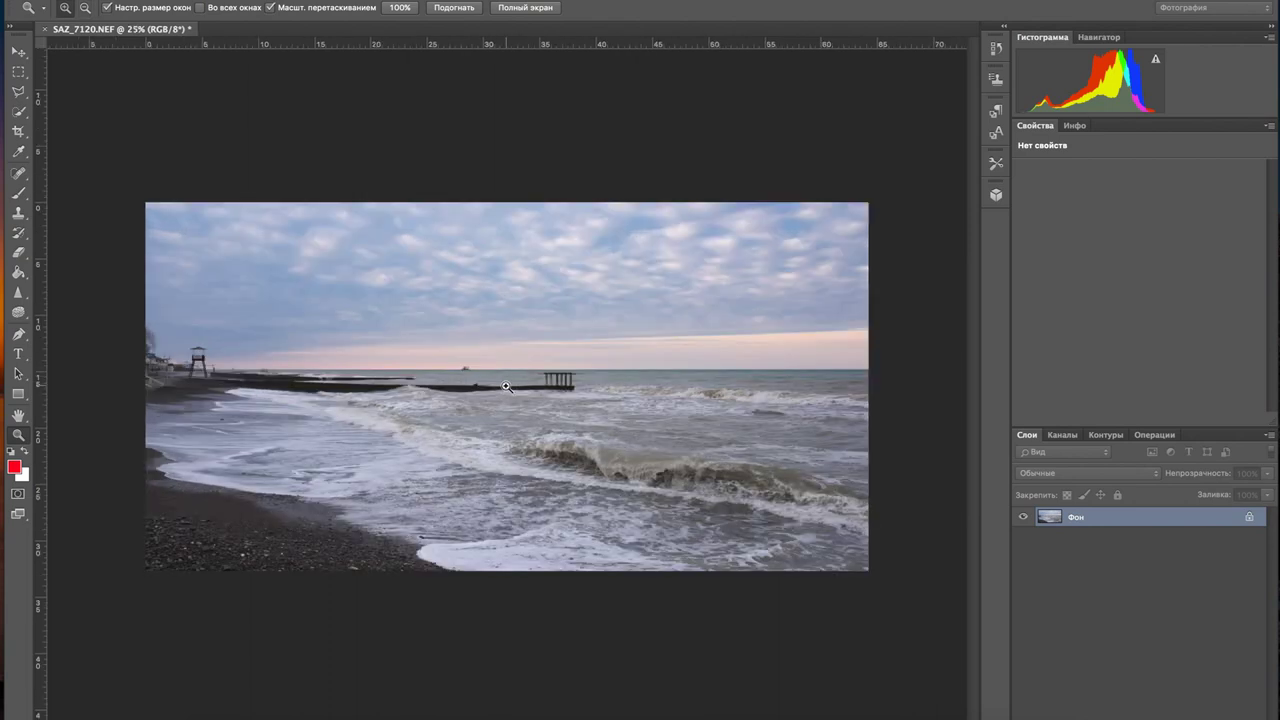
left_click(506, 386)
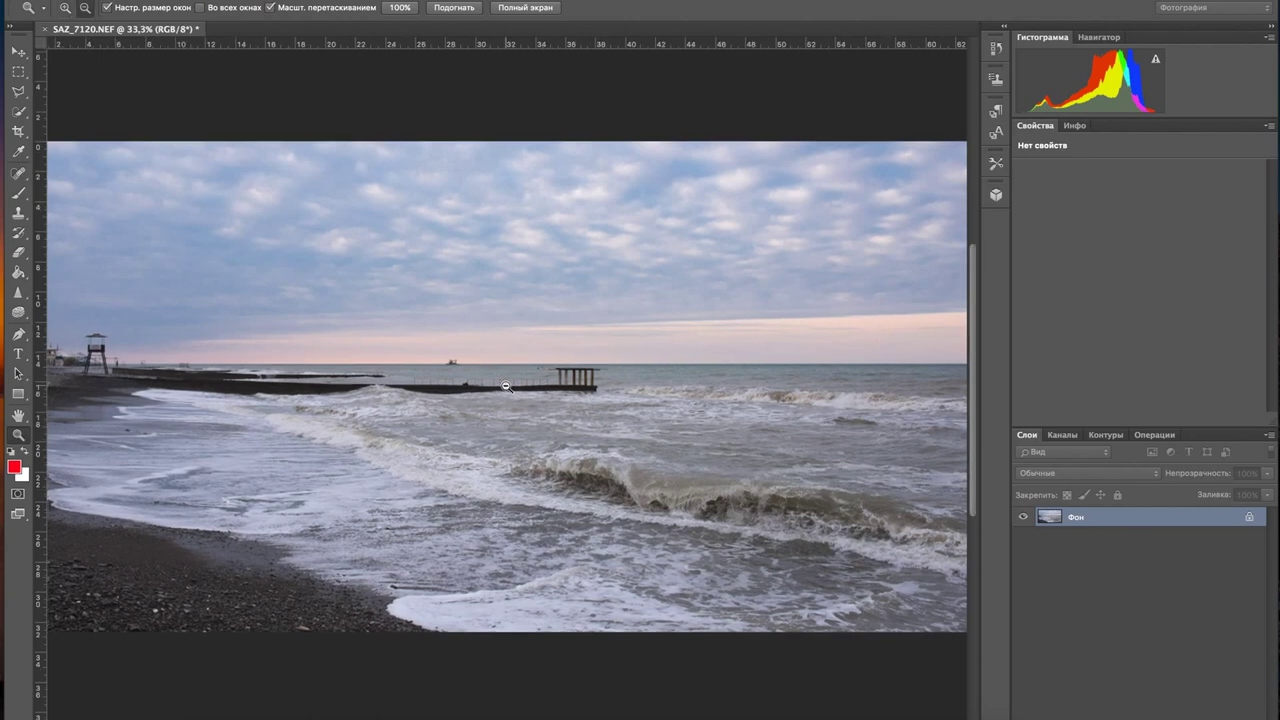
left_click(506, 386, "alt")
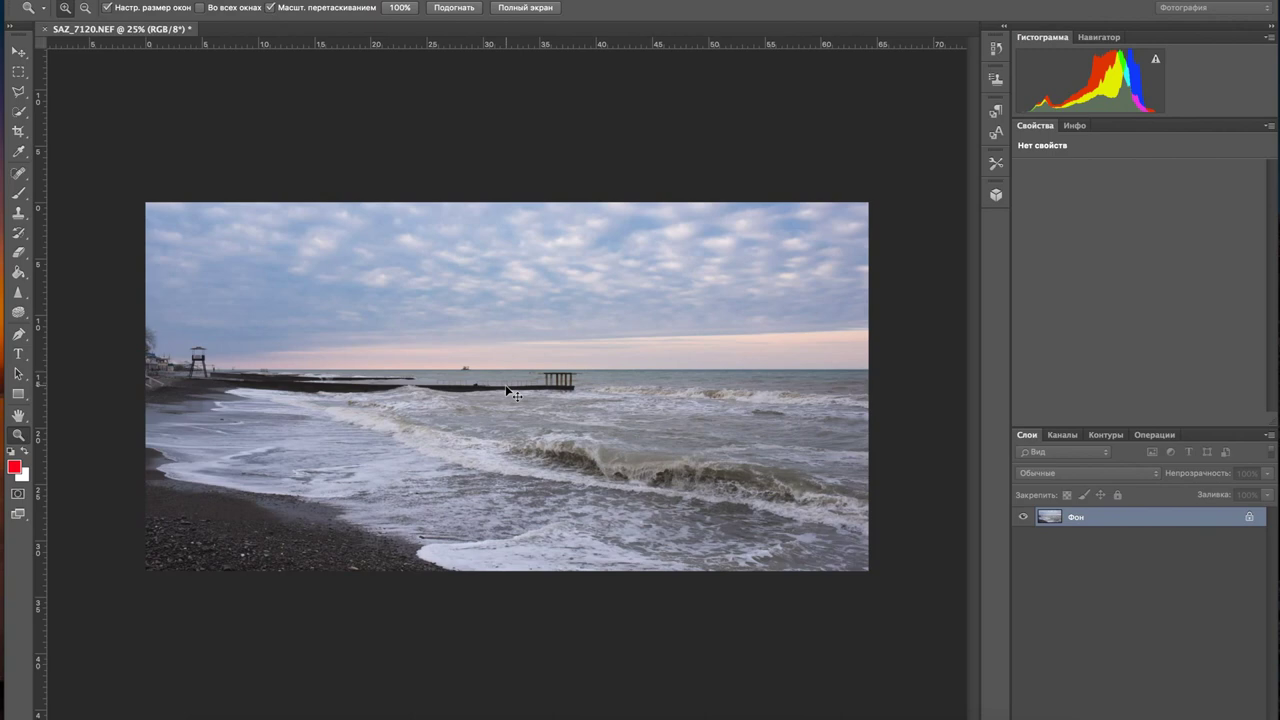
key("ctrl+j")
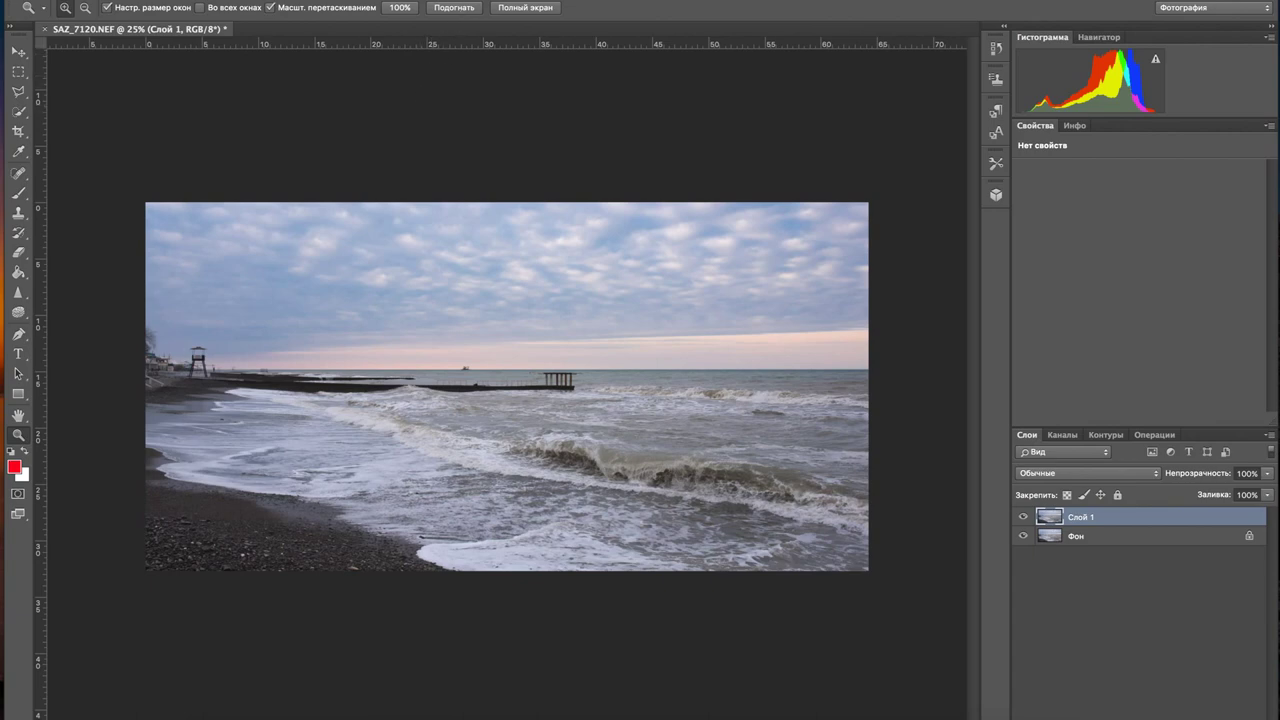
- Convert the image to Lab color mode without flattening the layers
left_click(320, 2)
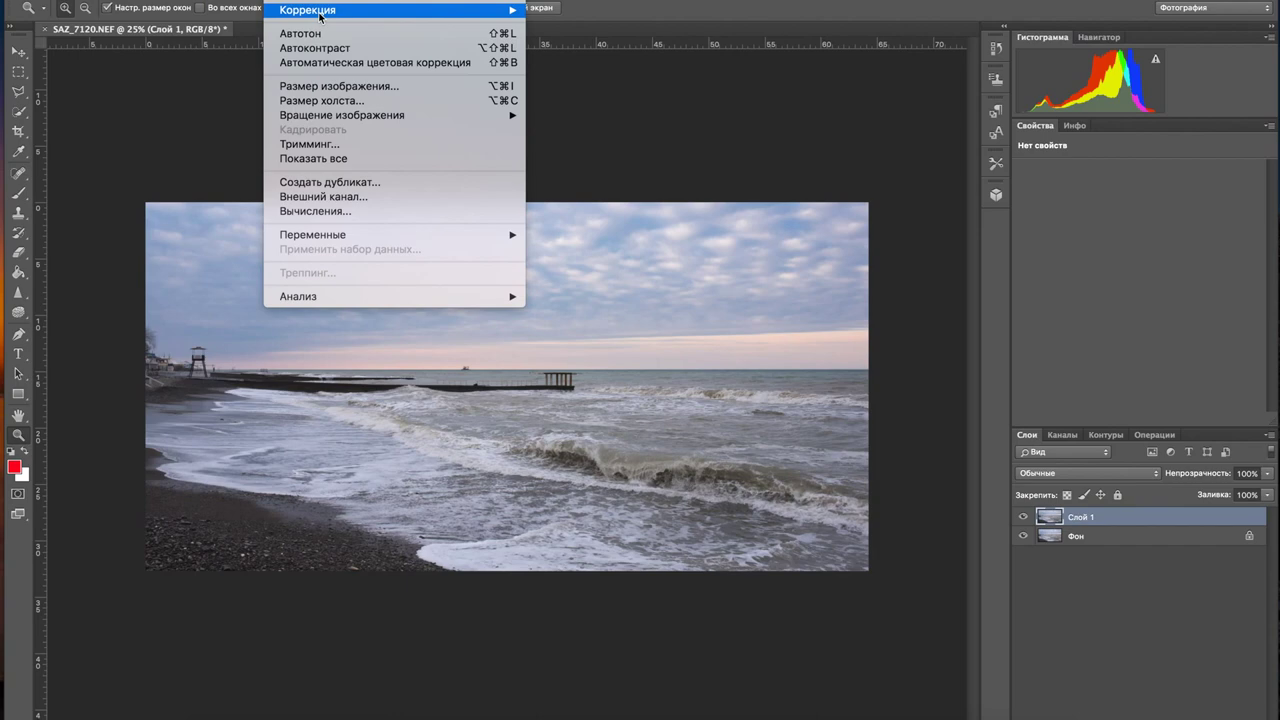
mouse_move(322, 12)
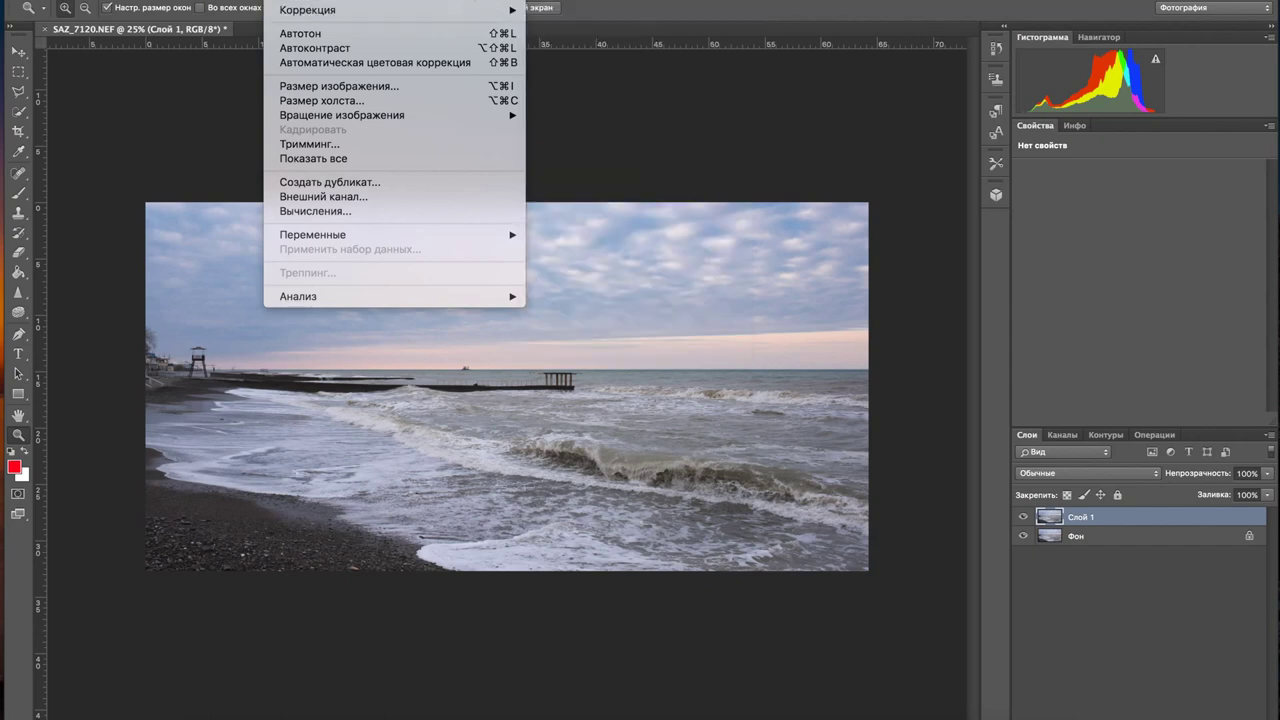
mouse_move(390, 1)
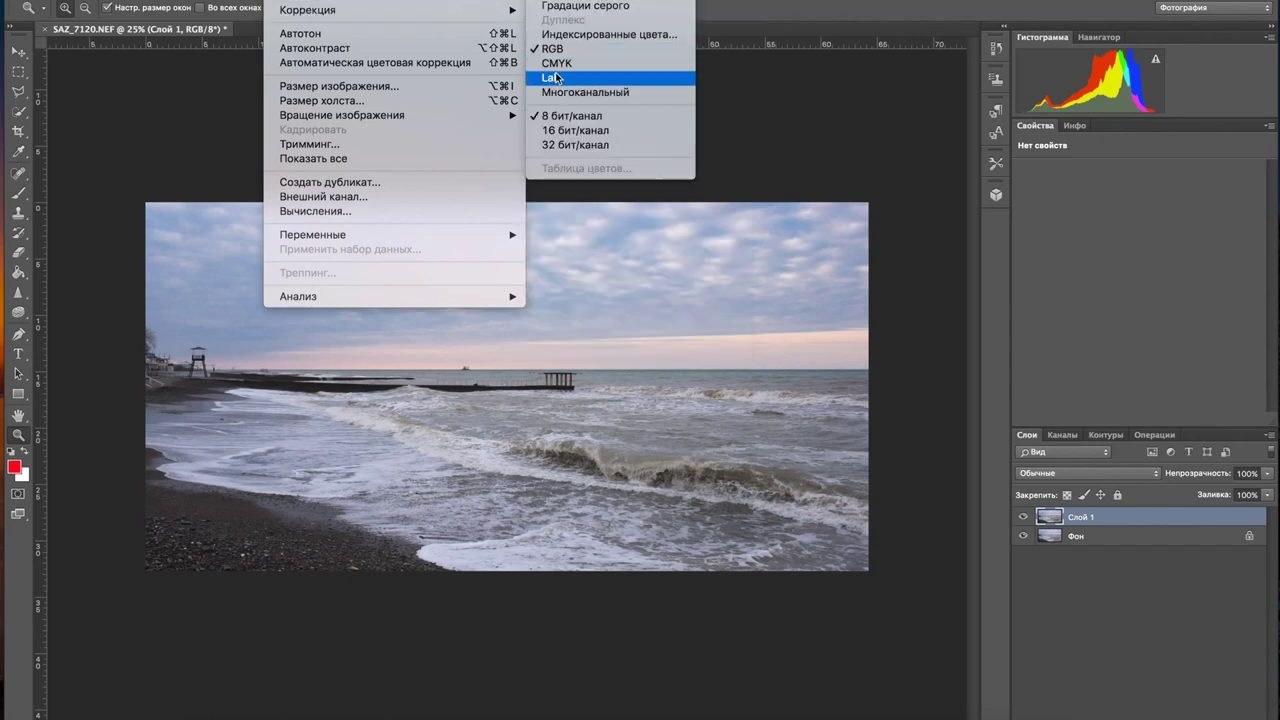
left_click(555, 78)
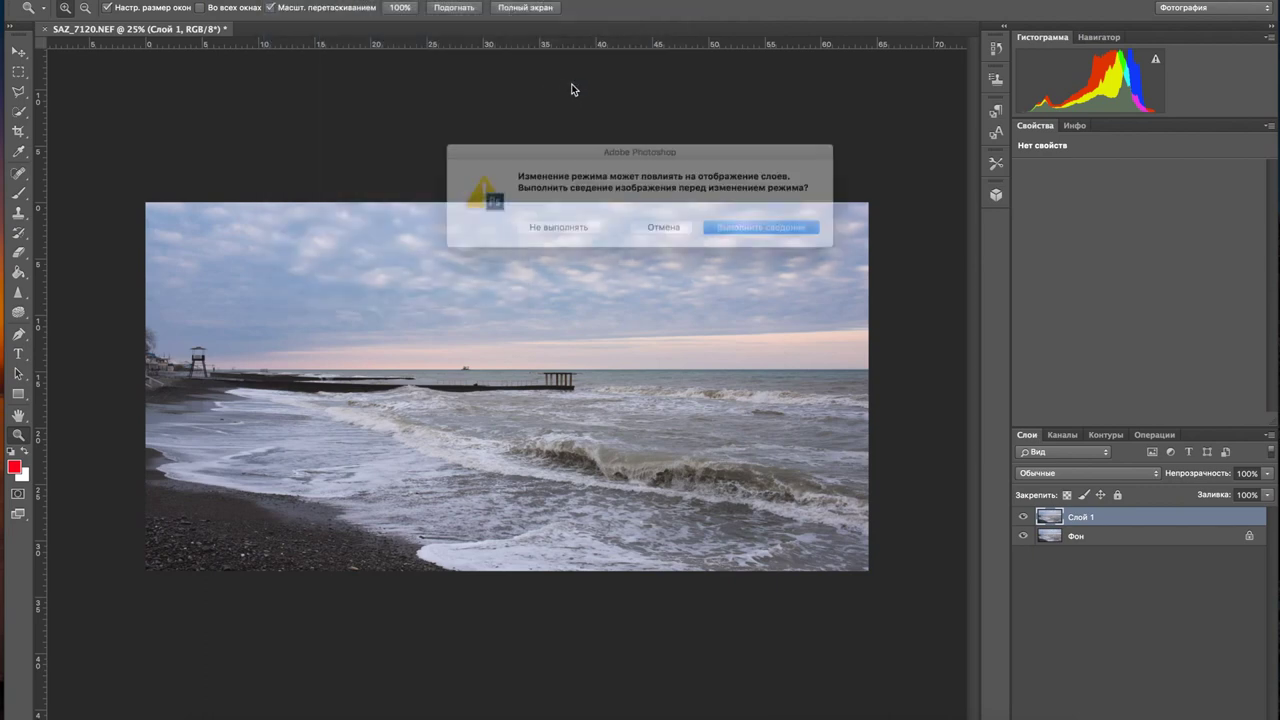
left_click(573, 232)
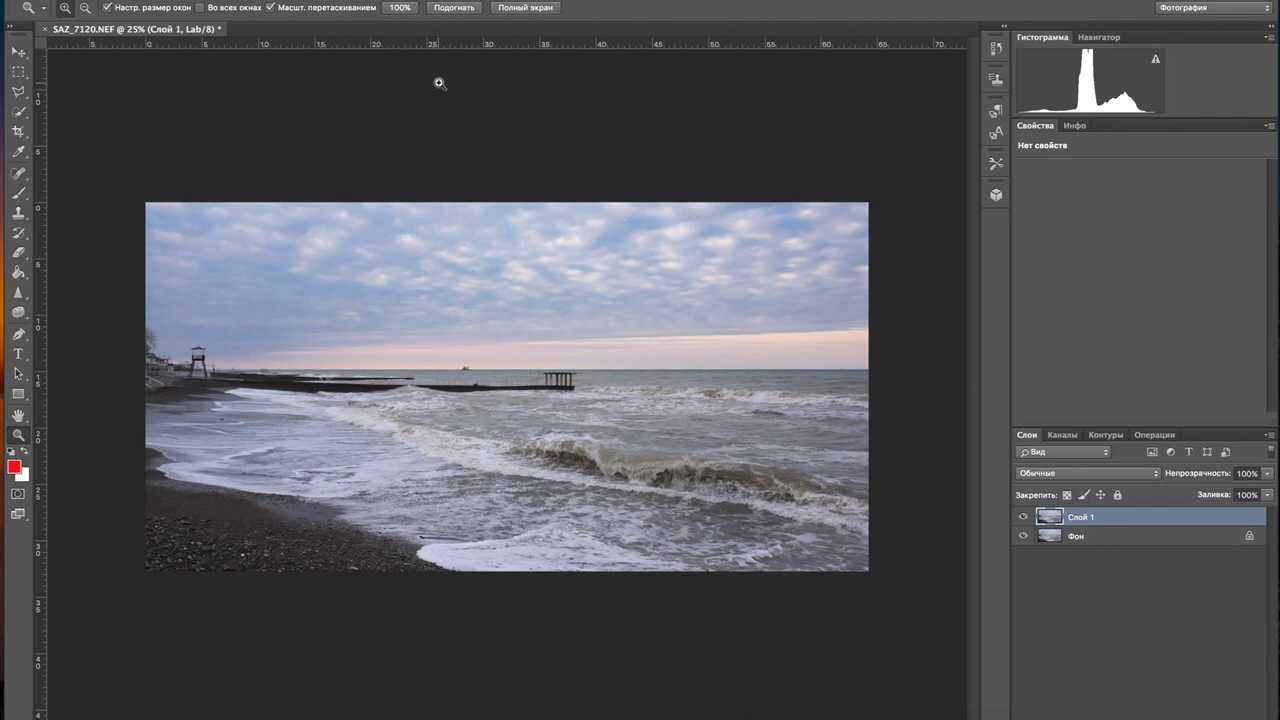
- Start a Curves adjustment on the duplicated layer and set the Lightness channel's black point input to 3 and white point input to 95
left_click(300, 1)
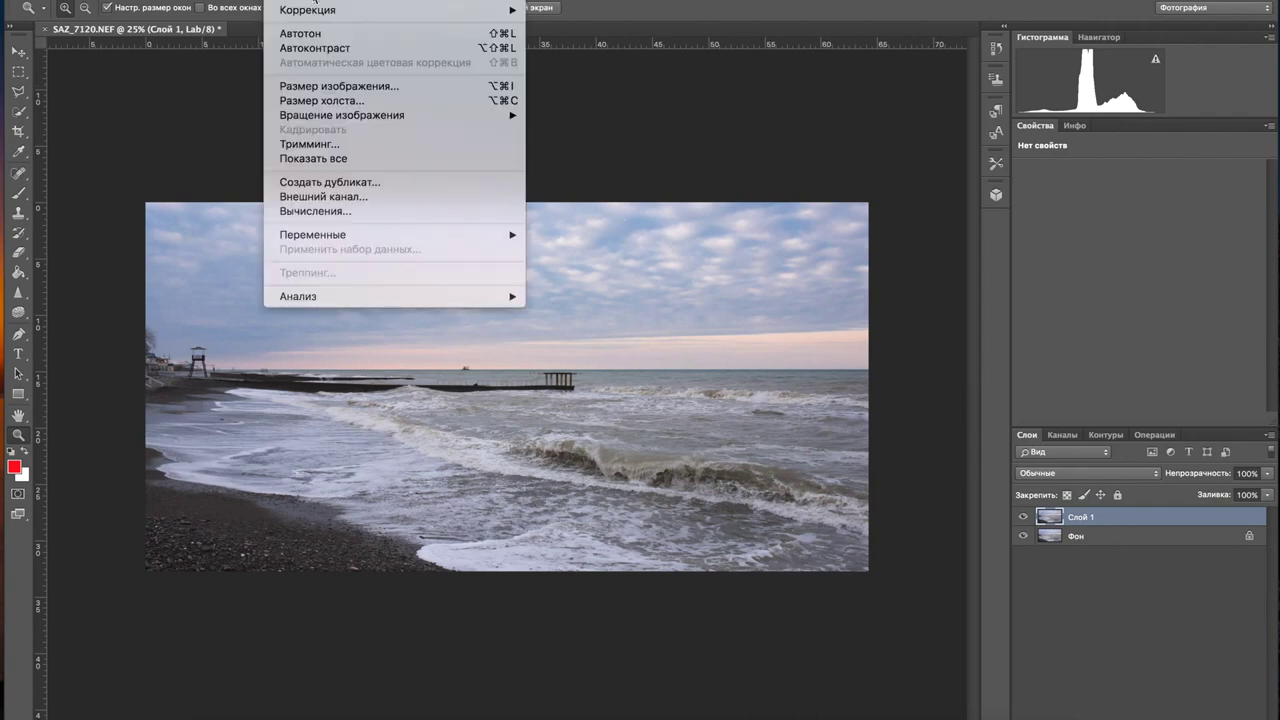
mouse_move(490, 18)
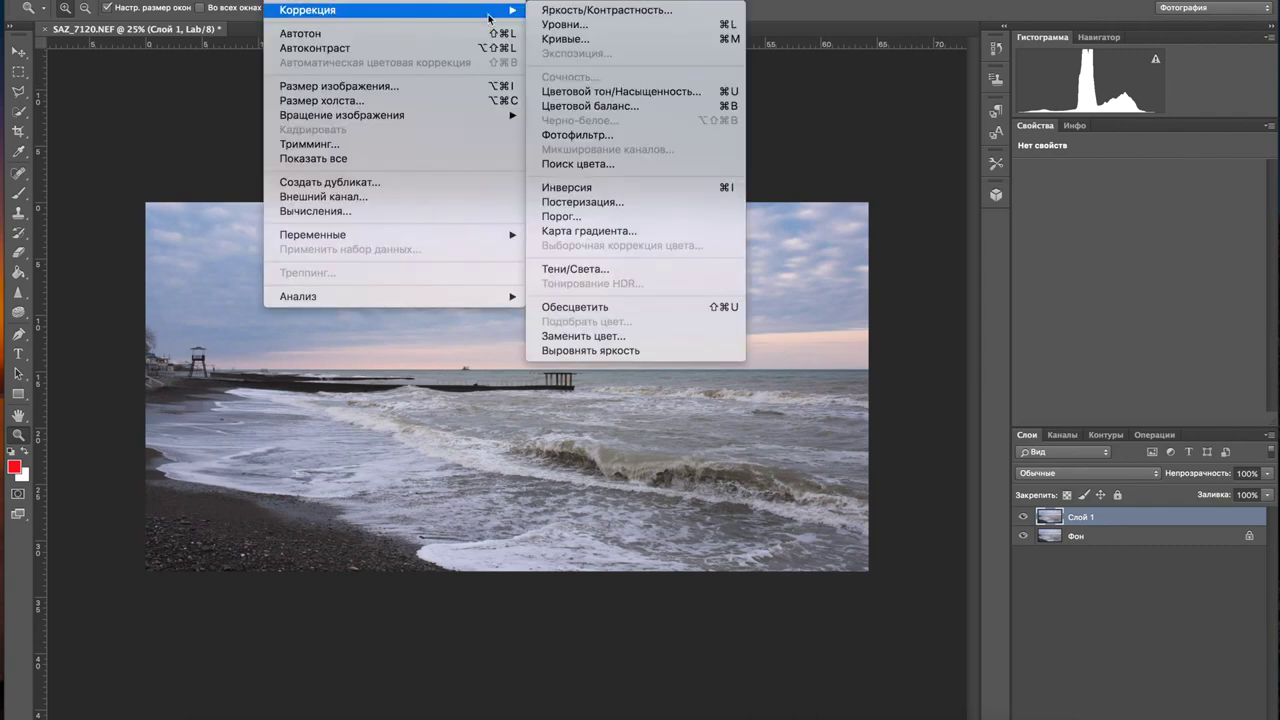
left_click(563, 40)
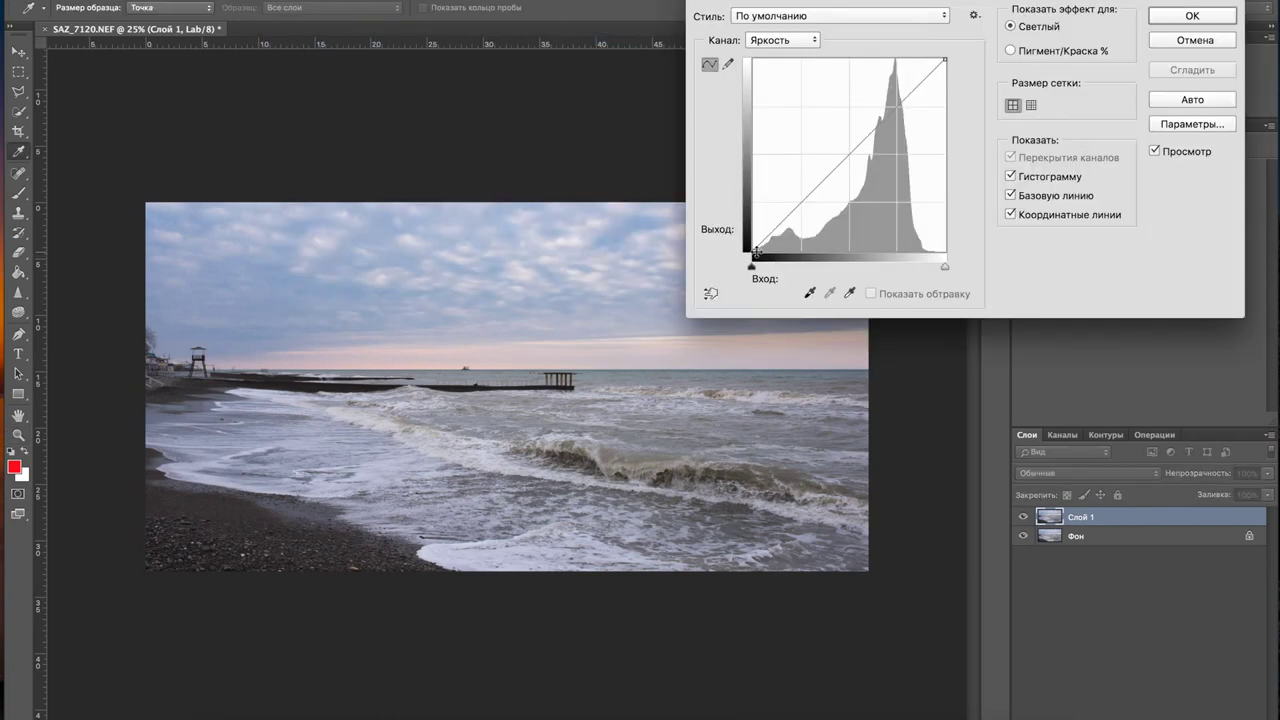
left_click(754, 250)
key("Right")
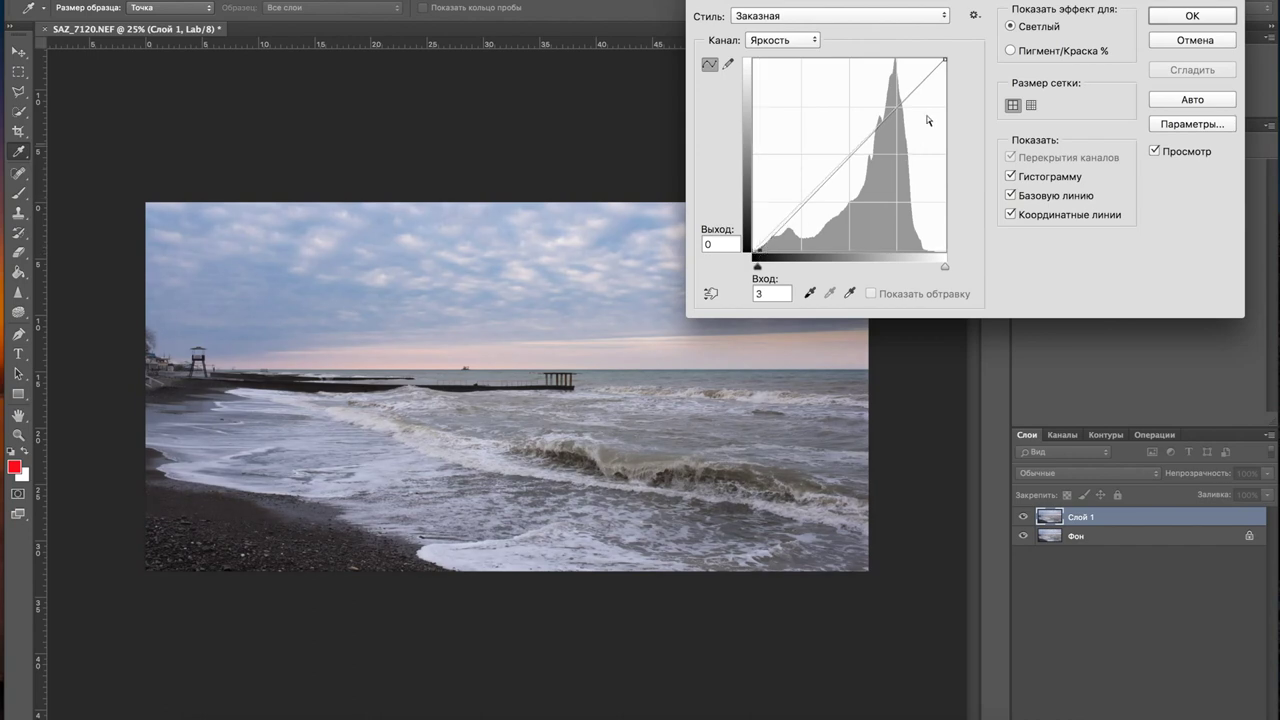
left_click_drag(943, 62, 935, 60)
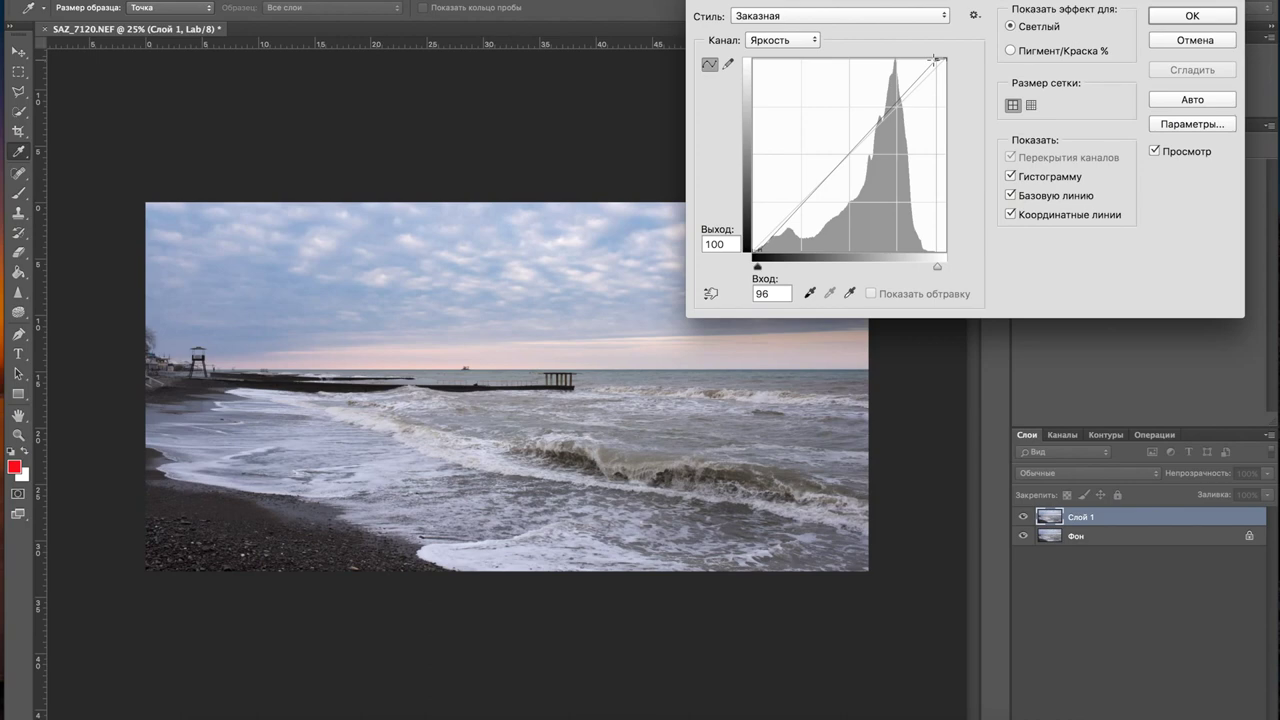
left_click_drag(935, 60, 933, 60)
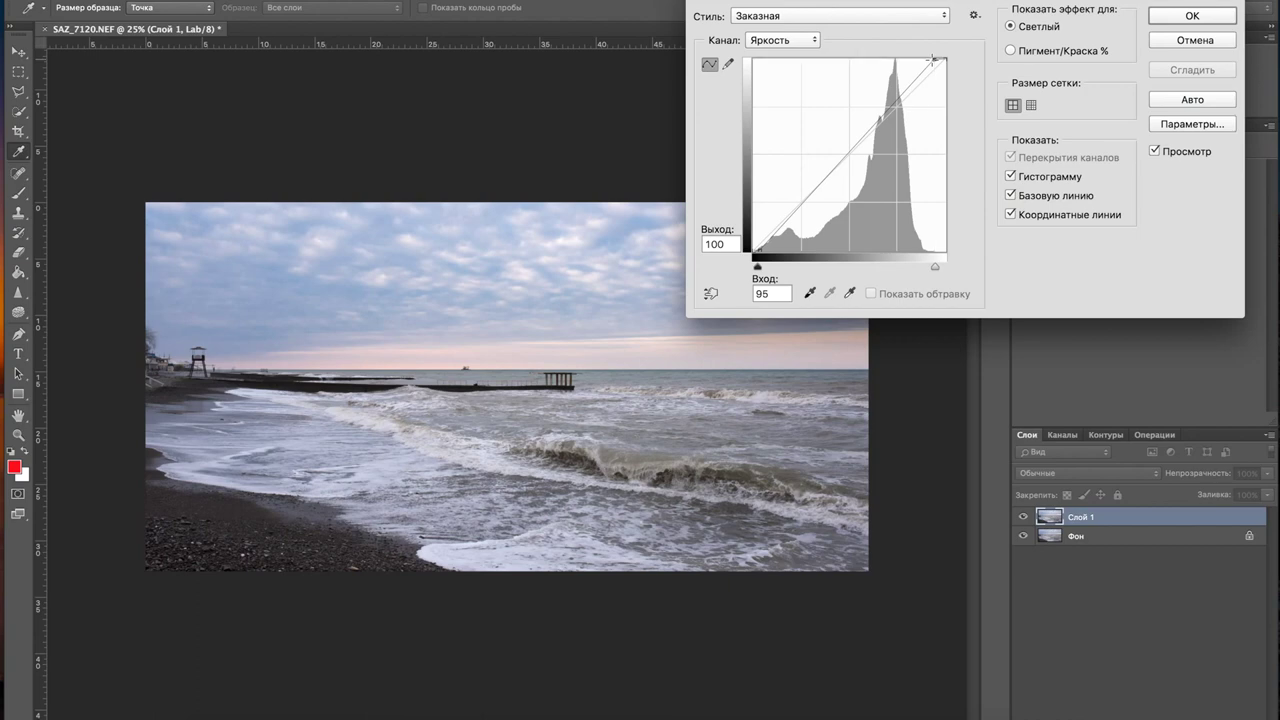
- Steepen the a channel's curve symmetrically, with the black point input at -119 and the white point input at 119
left_click(814, 41)
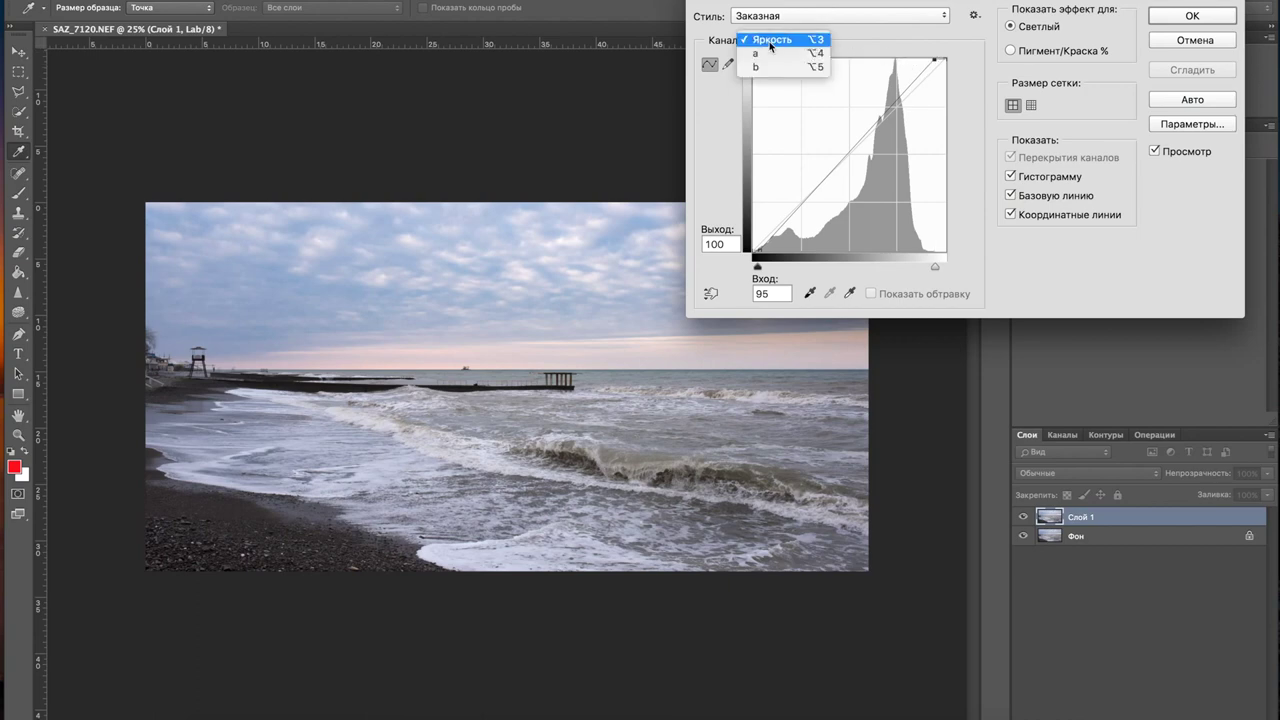
left_click(768, 54)
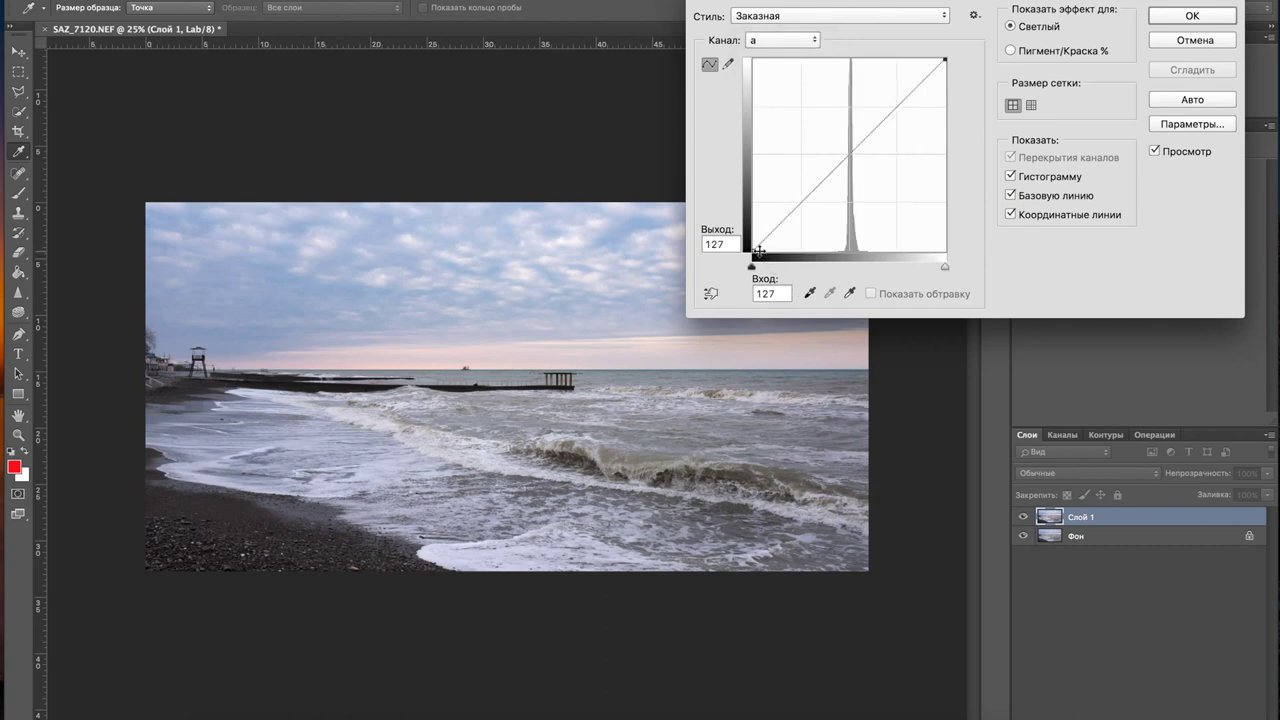
left_click(756, 248)
left_click_drag(756, 249, 763, 251)
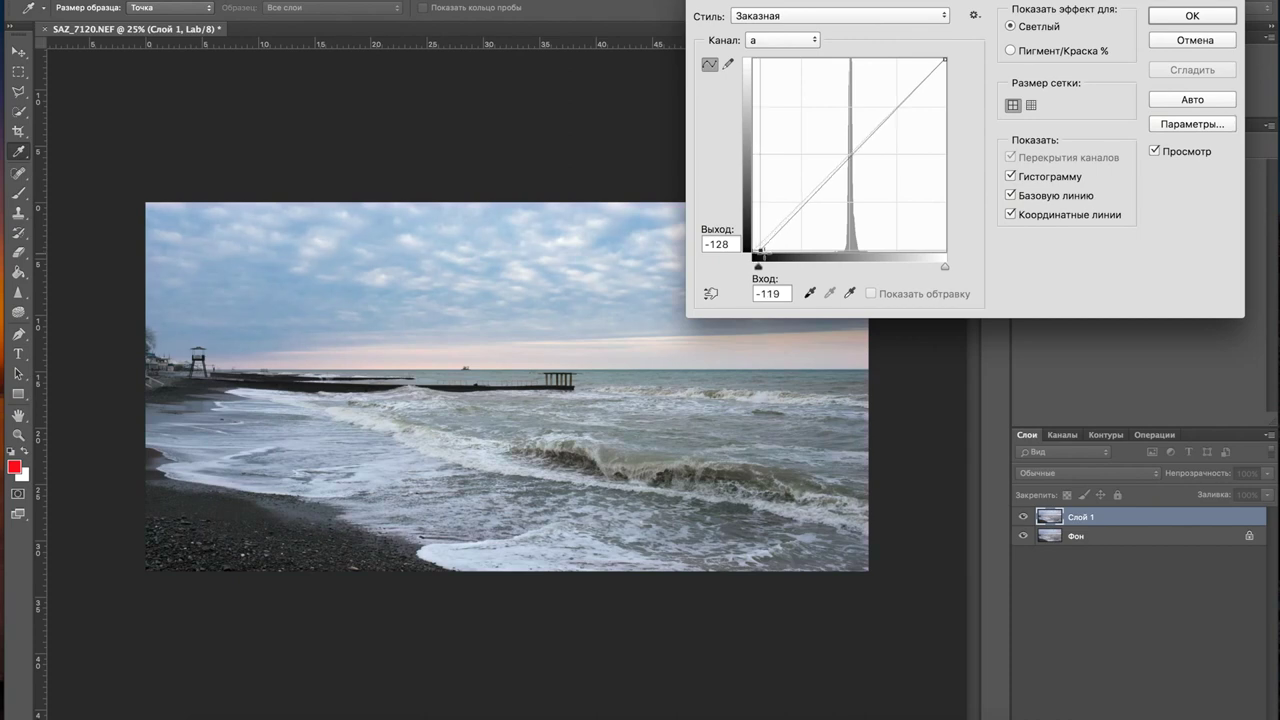
left_click_drag(762, 251, 763, 251)
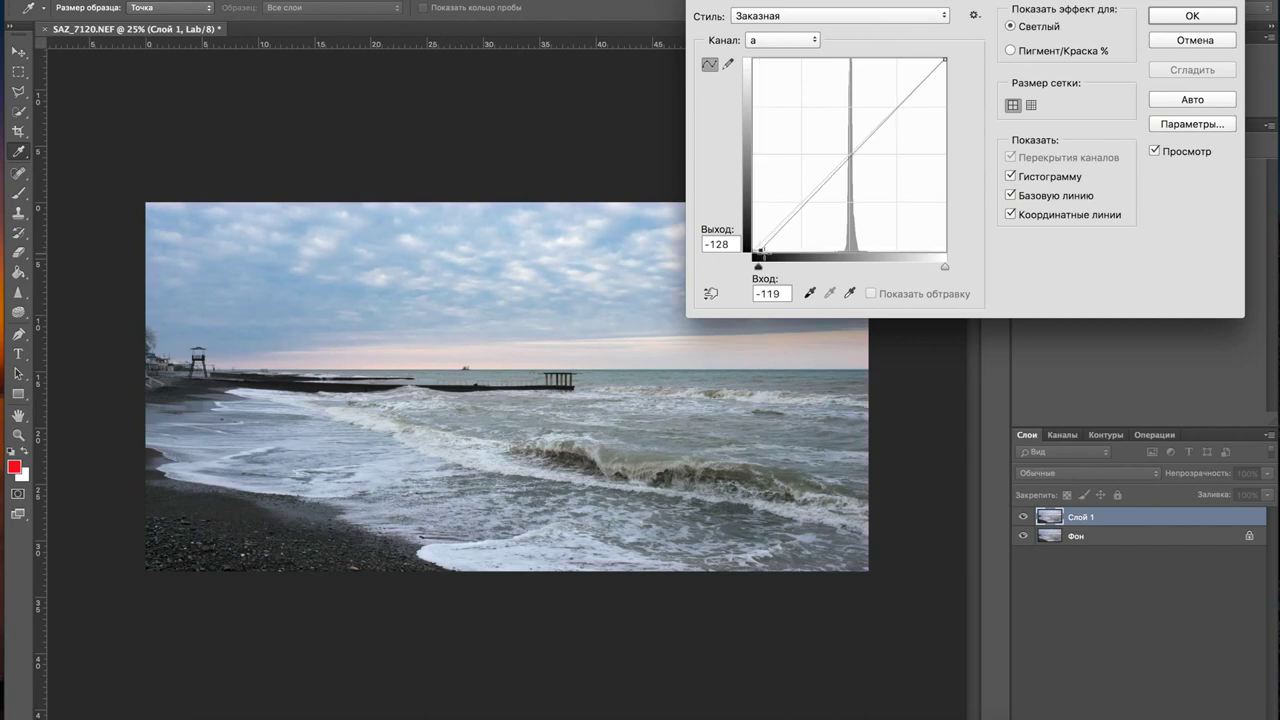
left_click(941, 63)
left_click_drag(943, 62, 938, 61)
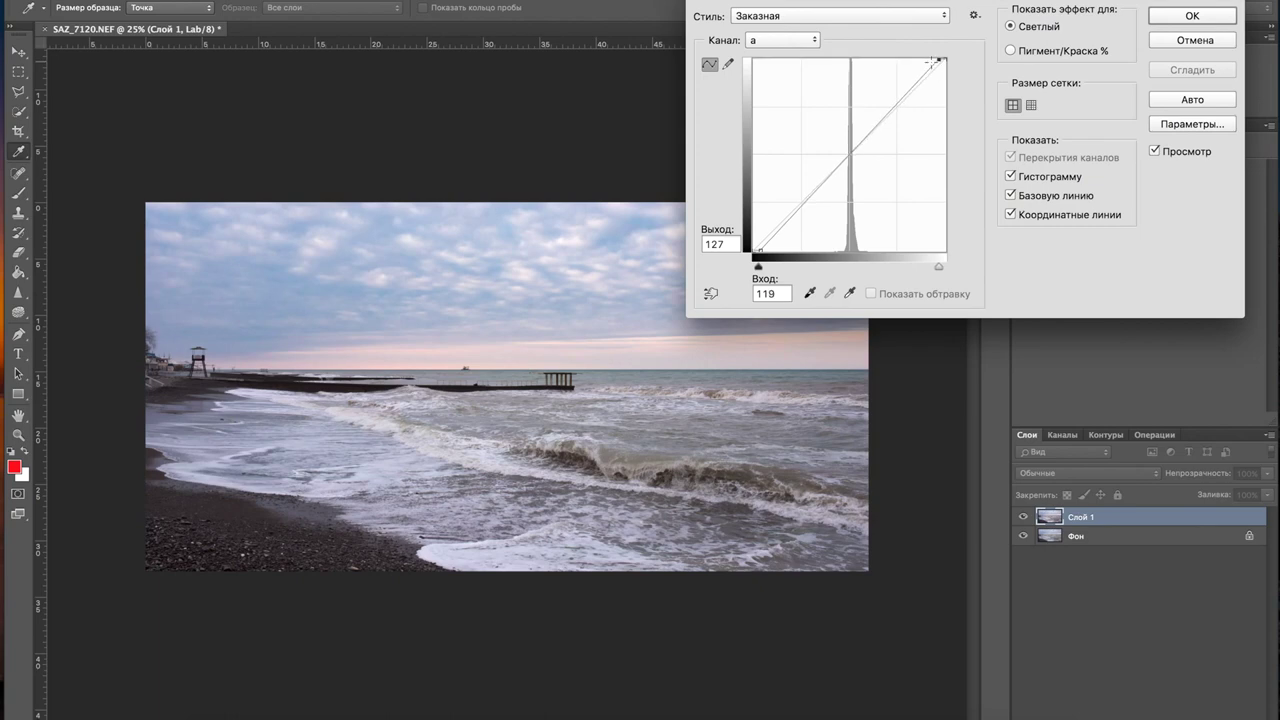
- Steepen the b channel's curve, with the black point input at -116 and the white point input at 117
left_click(814, 40)
left_click(781, 55)
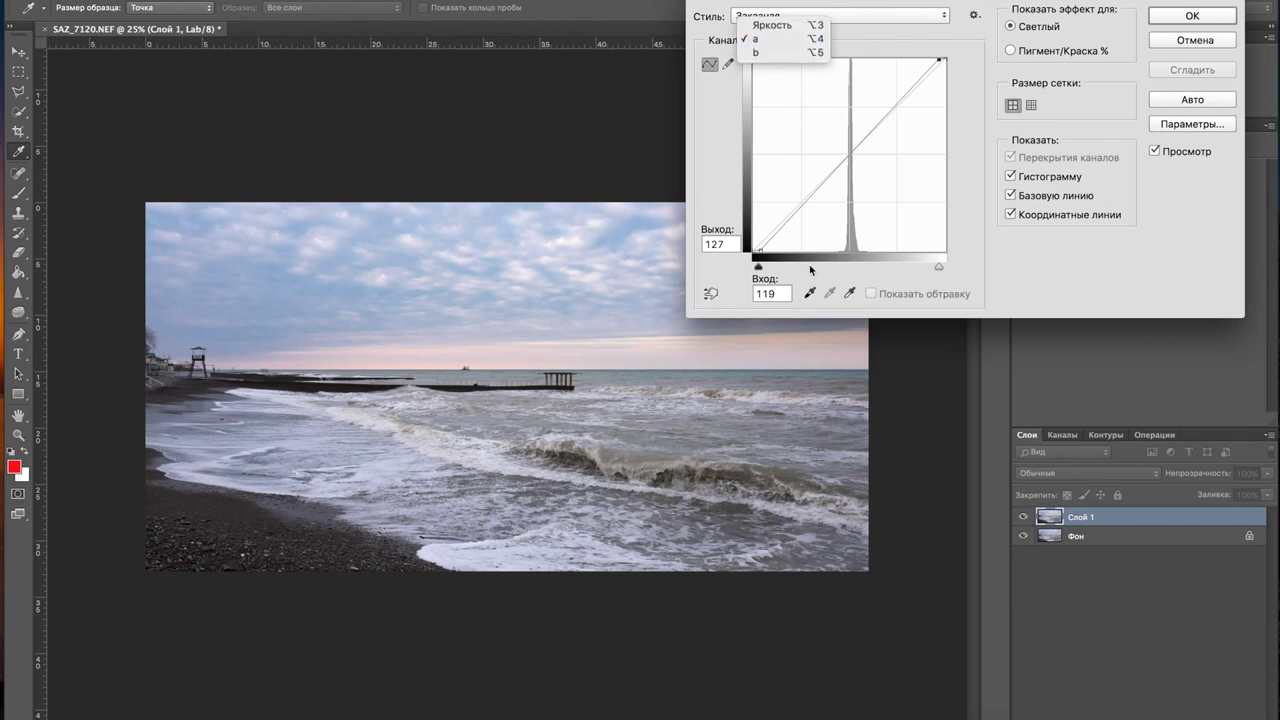
left_click(753, 246)
left_click_drag(753, 247, 758, 252)
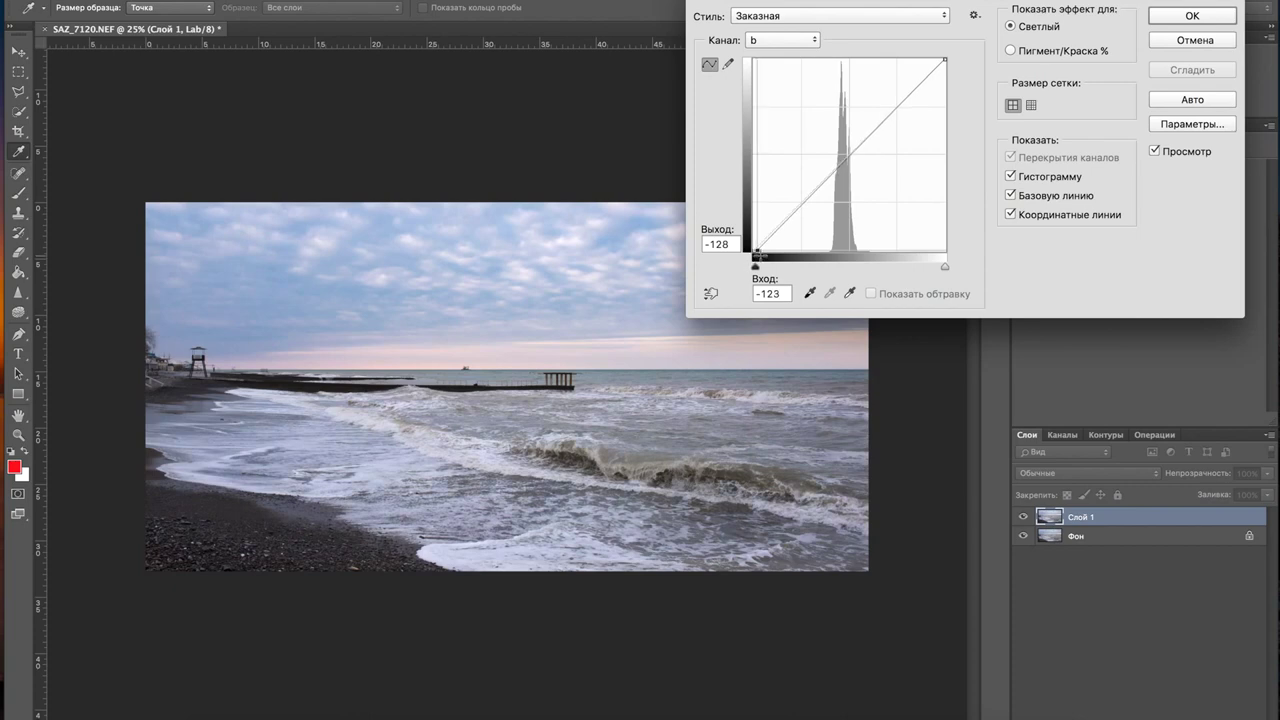
left_click_drag(759, 253, 762, 256)
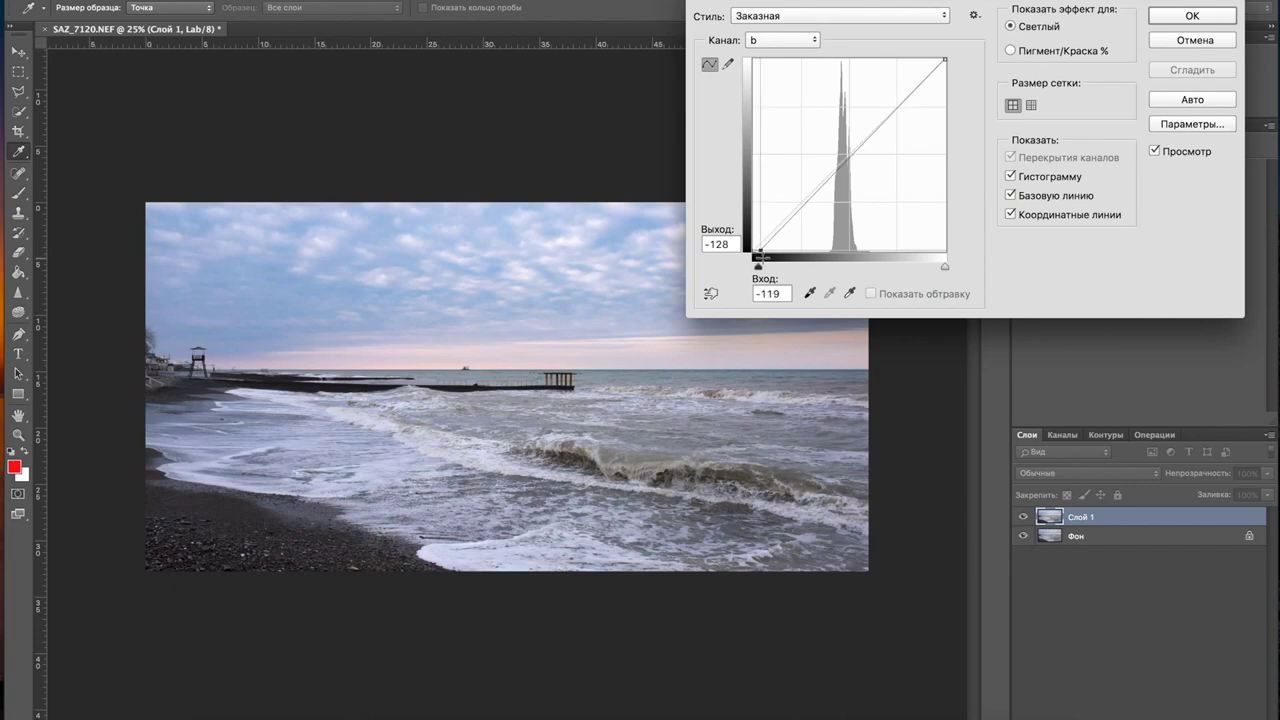
left_click_drag(762, 256, 765, 256)
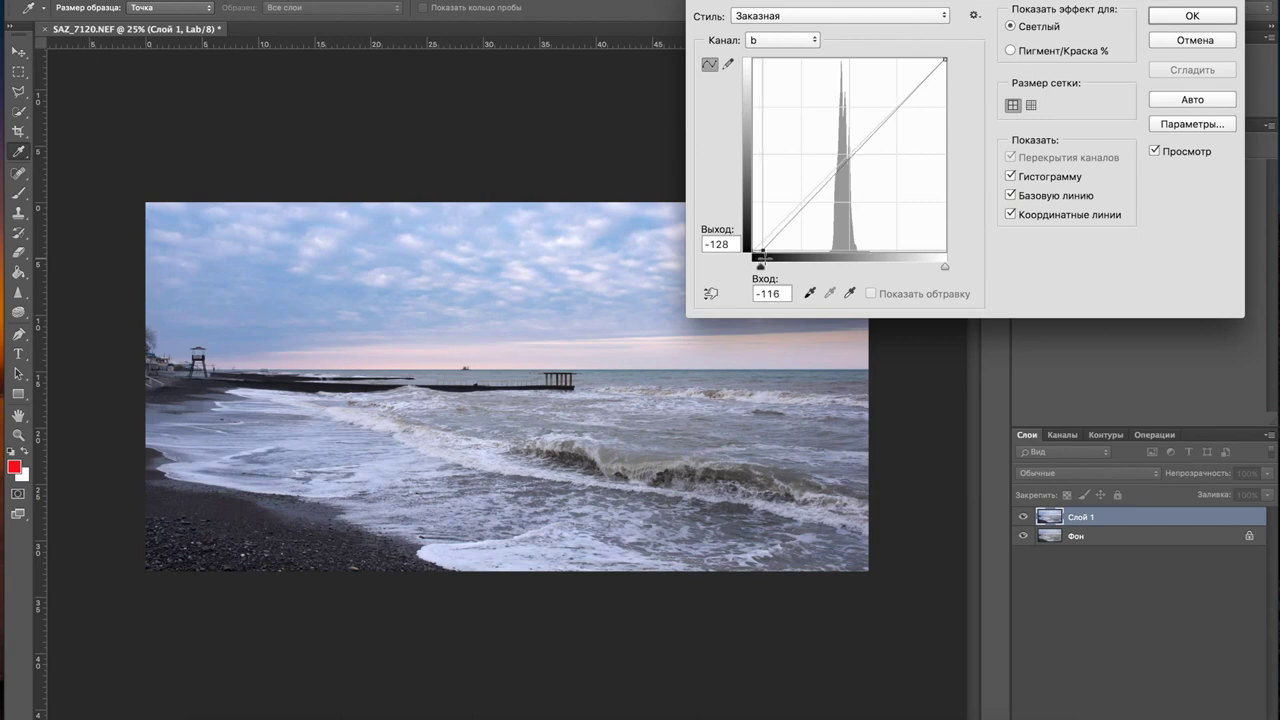
left_click_drag(763, 256, 763, 256)
left_click_drag(944, 61, 936, 59)
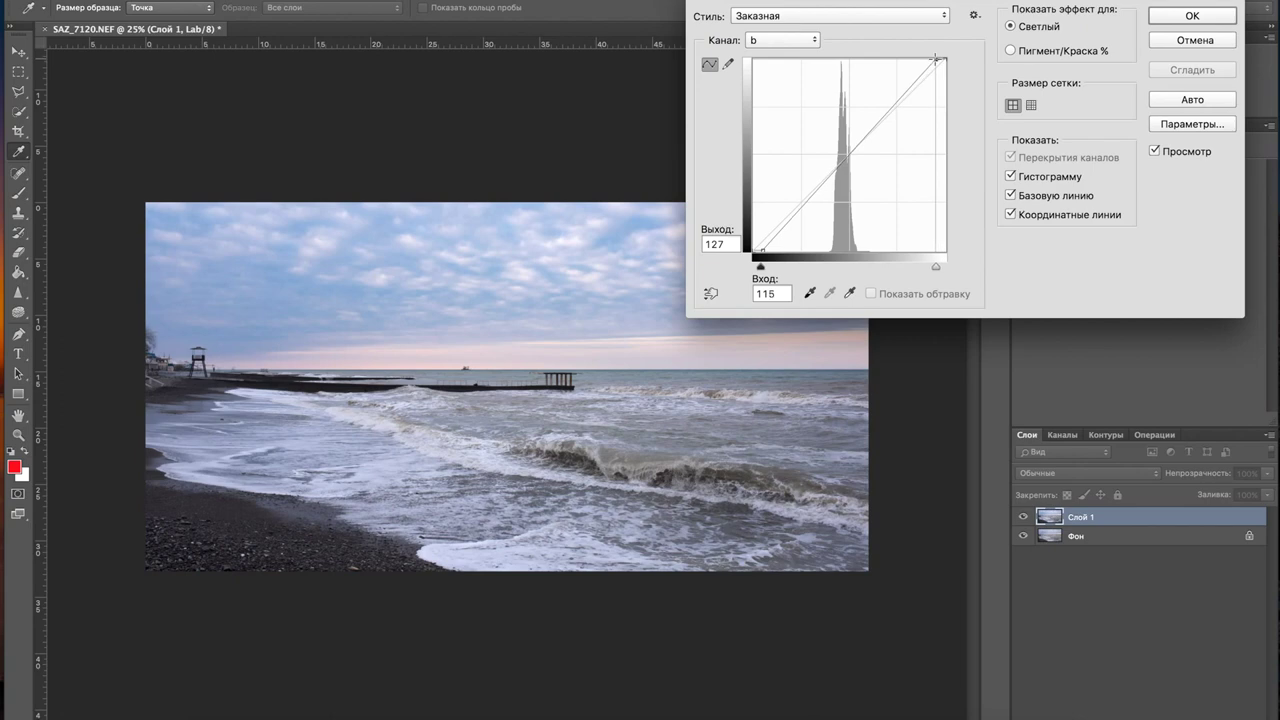
left_click_drag(936, 59, 938, 60)
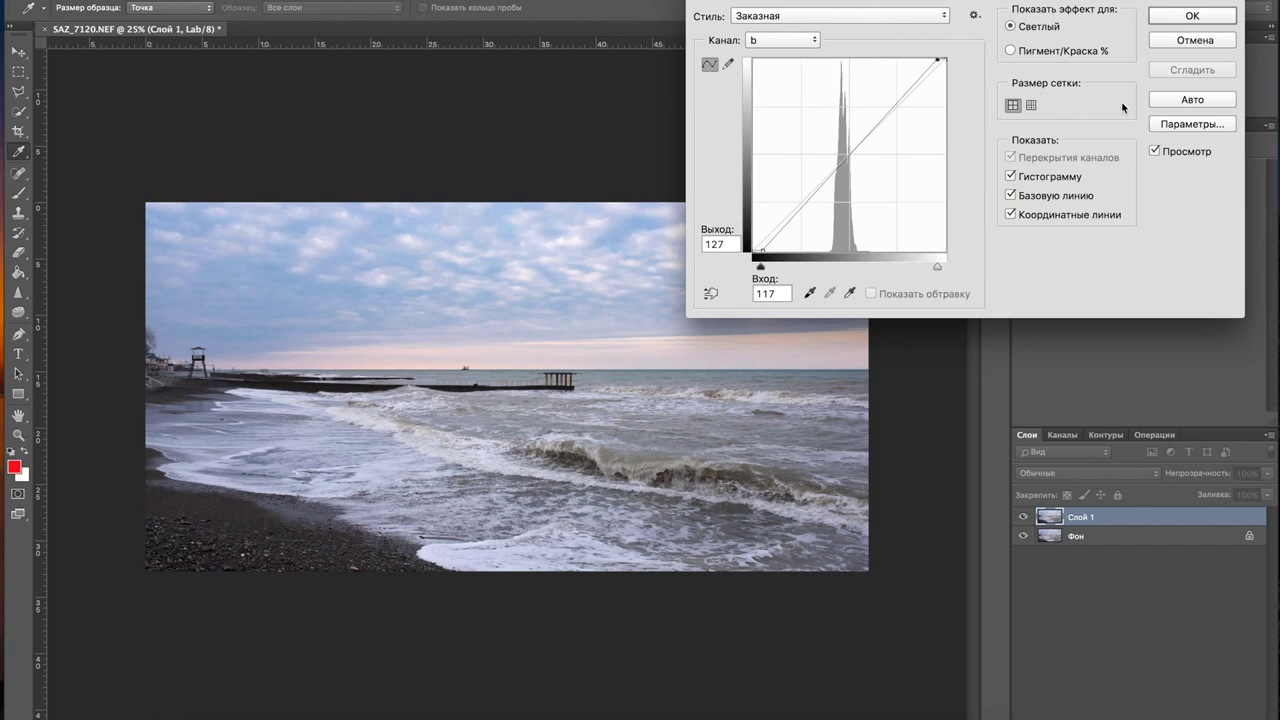
- Compare the photo with and without the Curves preview and apply the adjustment
left_click(1155, 151)
left_click(1155, 151)
left_click(1191, 16)
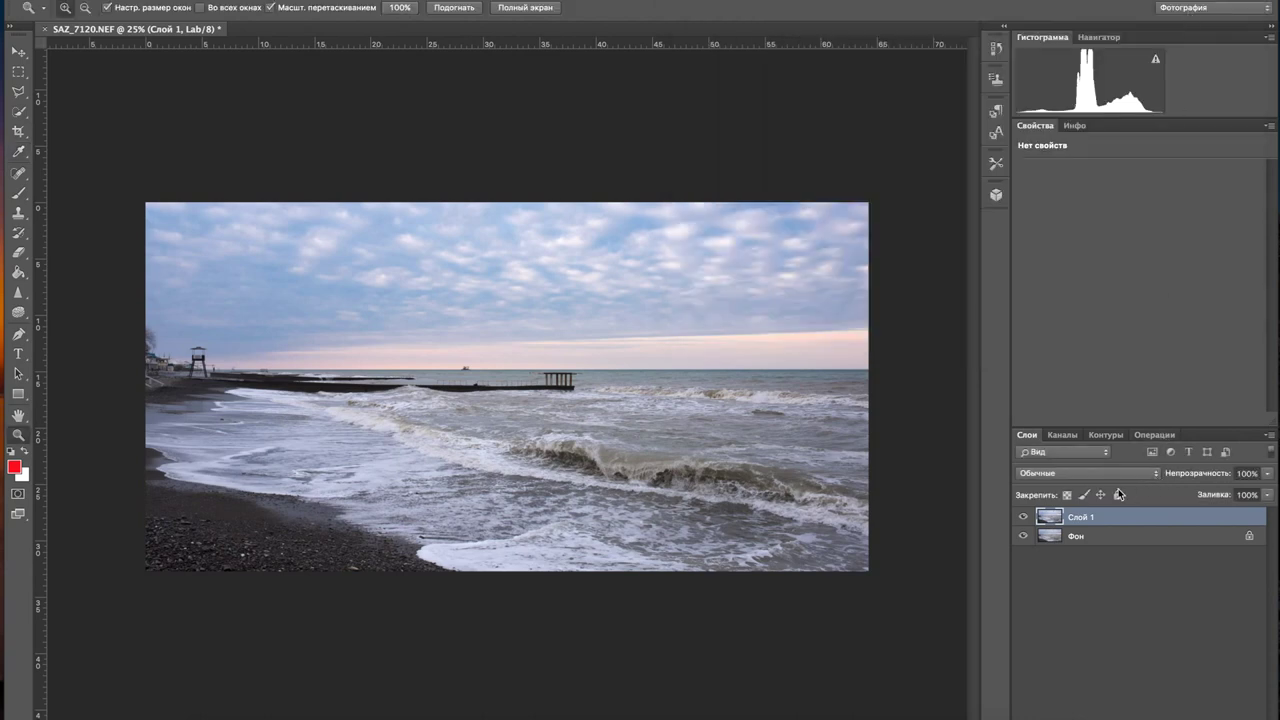
- Sharpen only the Lightness channel with Unsharp Mask at 374%, radius 0.3 pixels and threshold 11 levels, and return to the Lab composite
left_click(1063, 435)
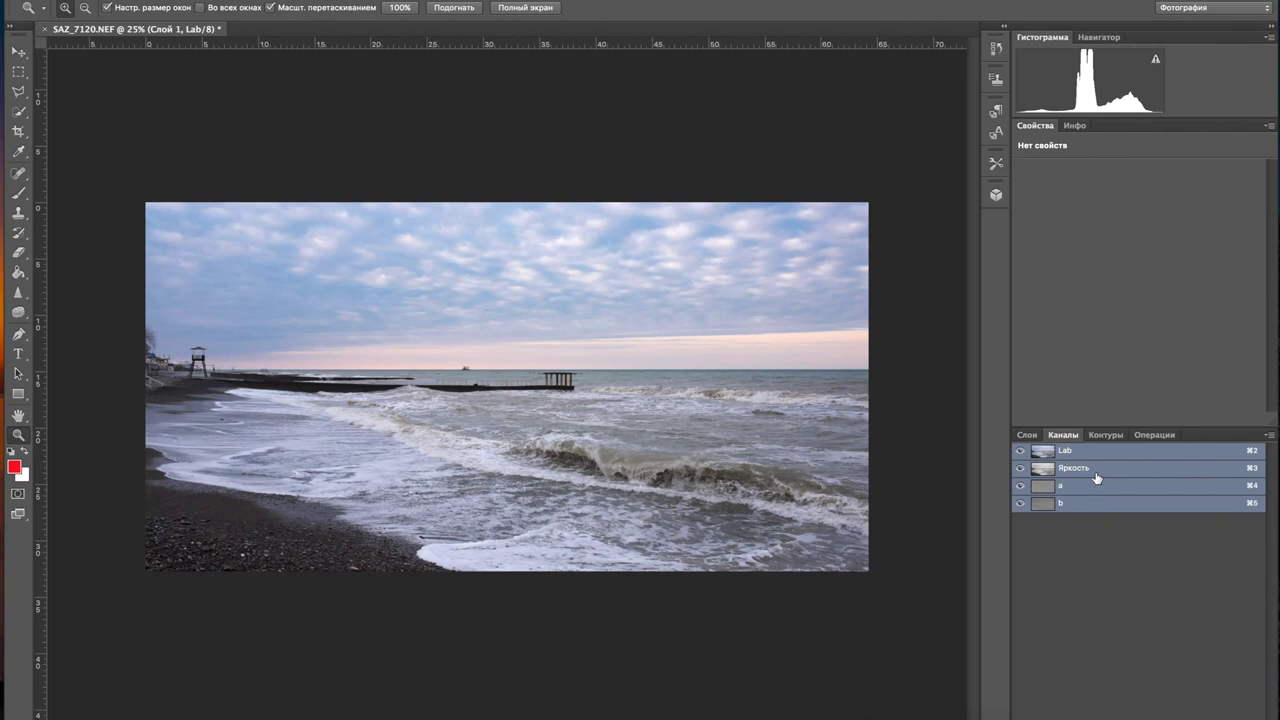
left_click(1096, 470)
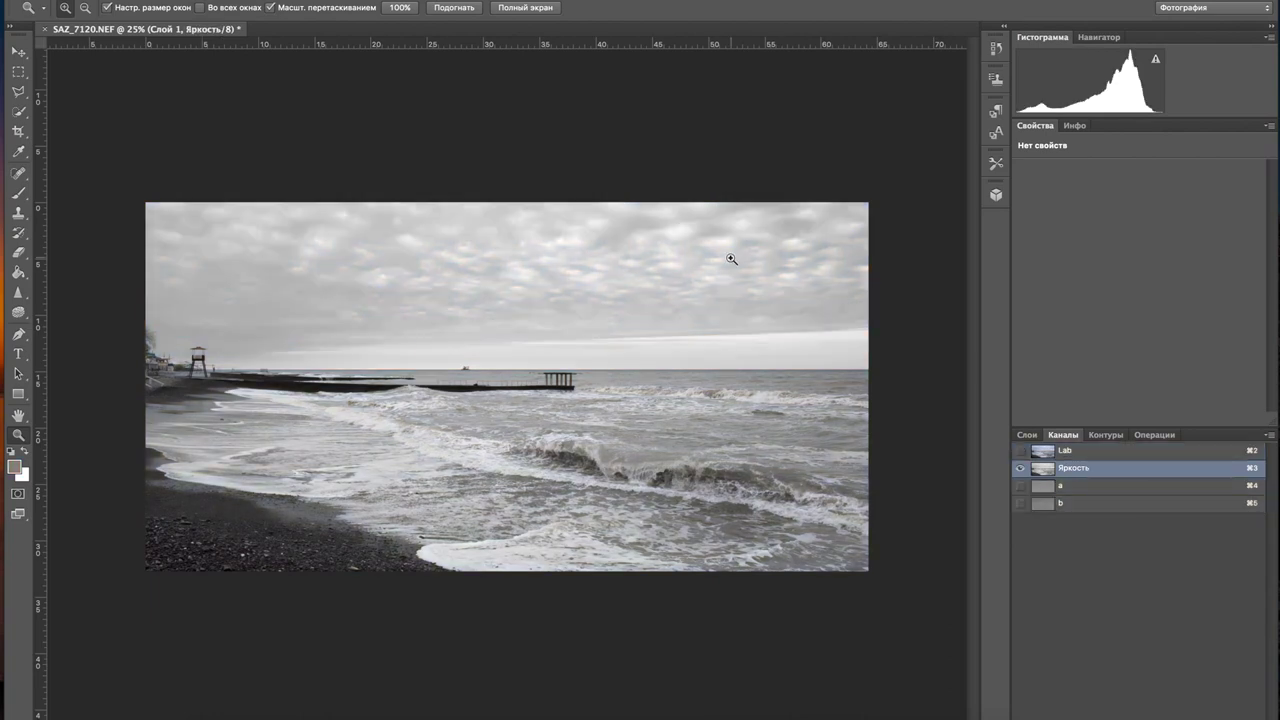
left_click(522, 0)
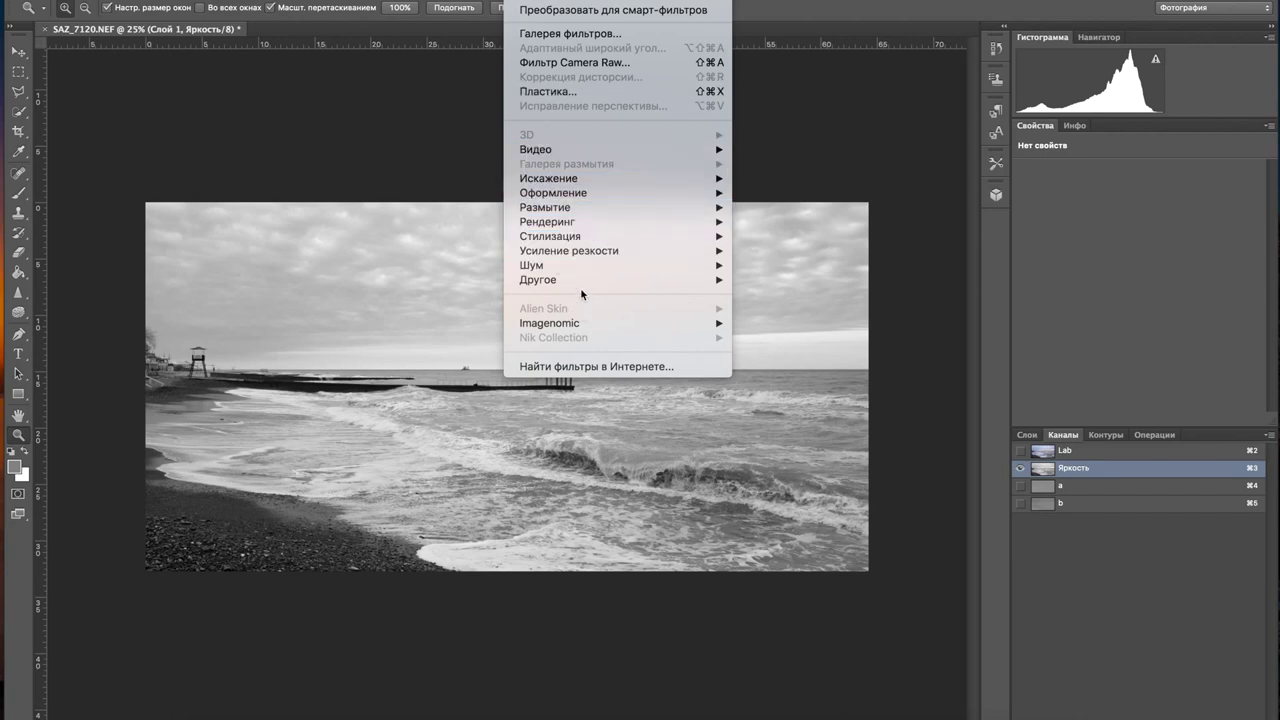
mouse_move(575, 255)
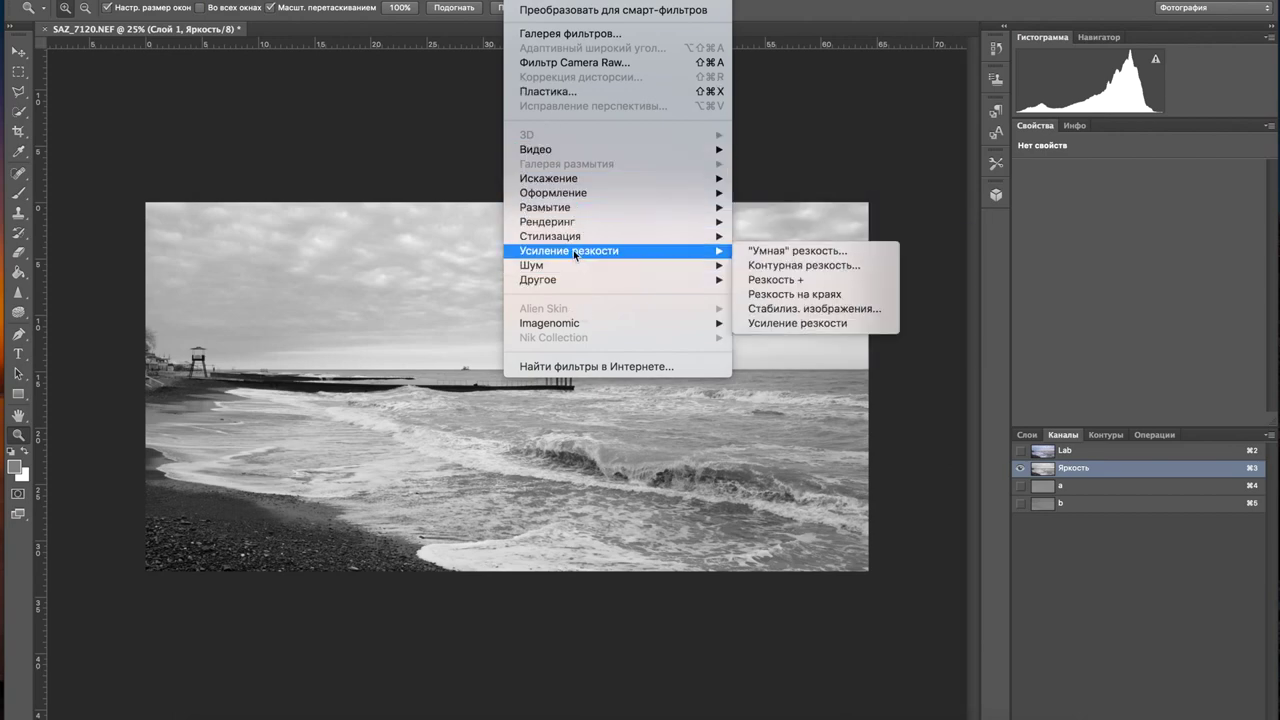
left_click(777, 266)
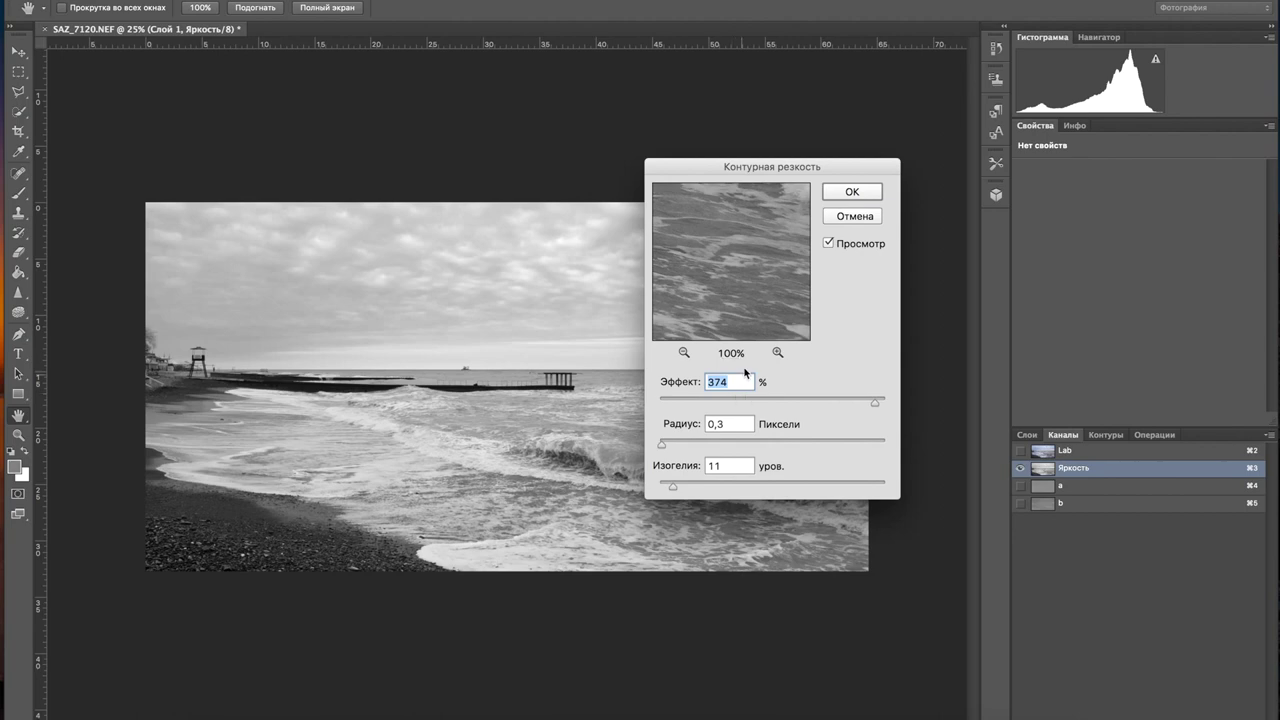
left_click(565, 452)
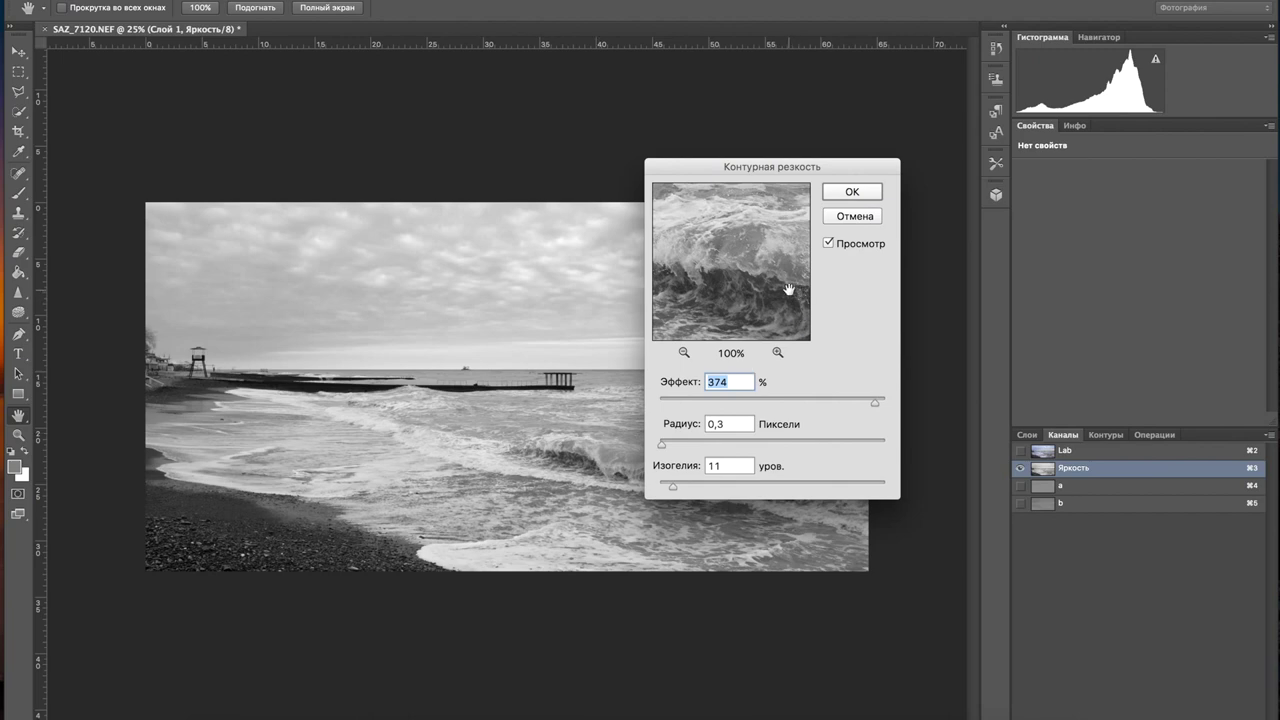
left_click(857, 194)
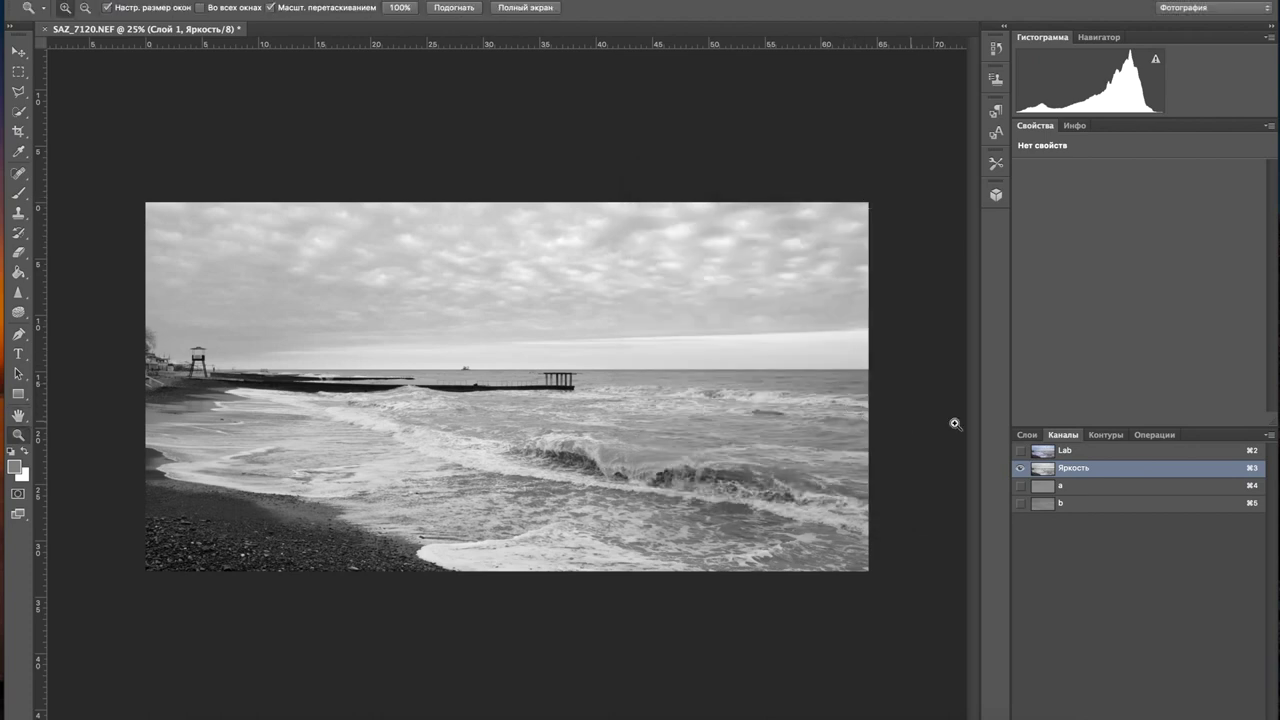
left_click(1085, 454)
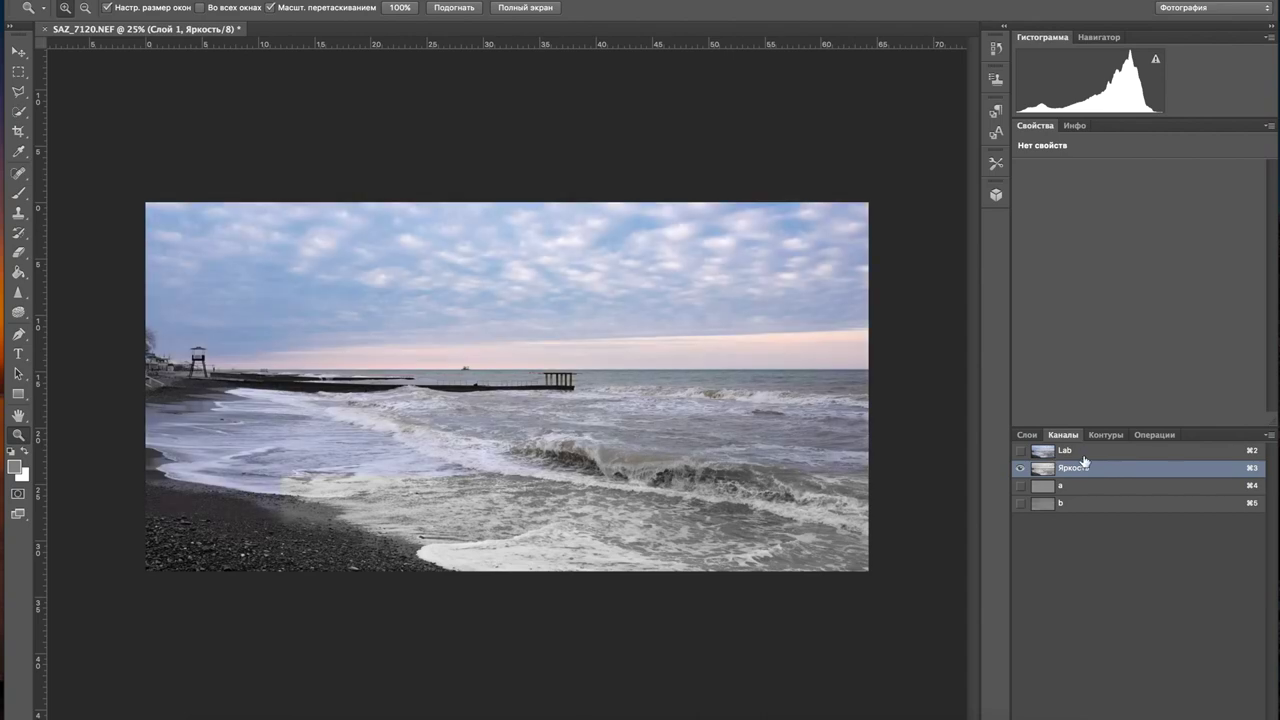
- Convert the image from Lab back to RGB mode, keeping the layers unflattened
left_click(1026, 437)
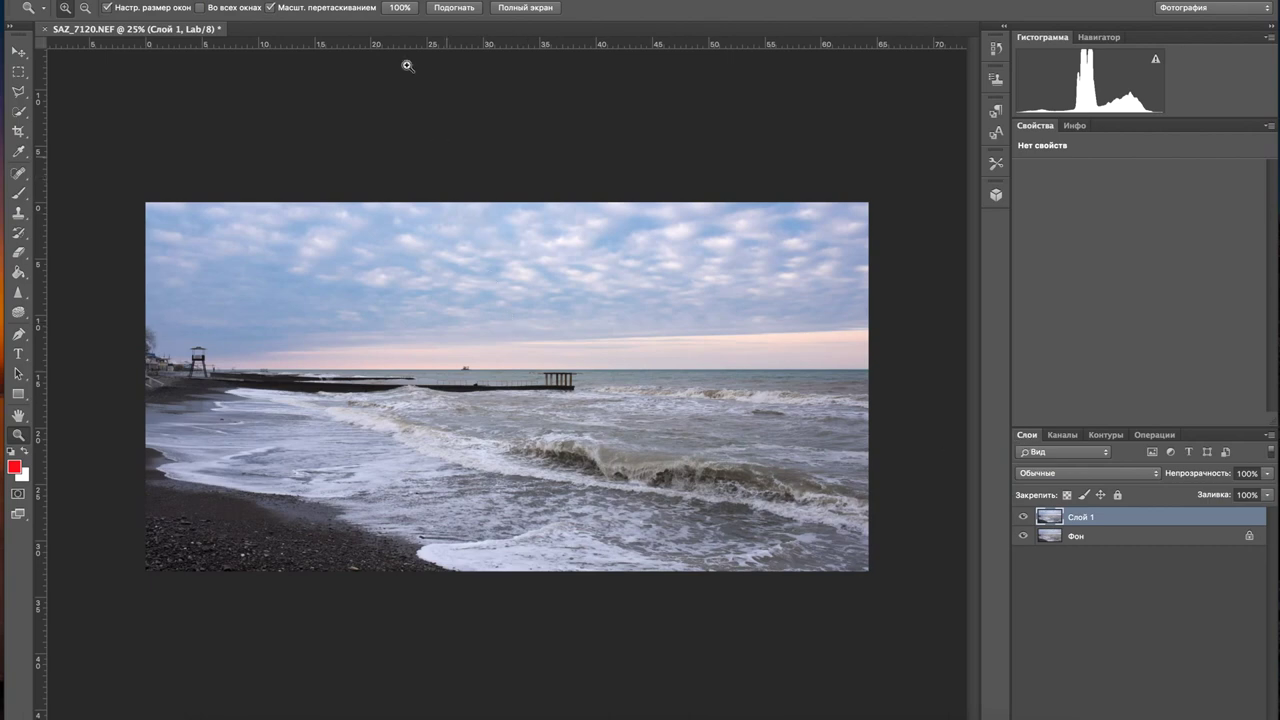
left_click(290, 0)
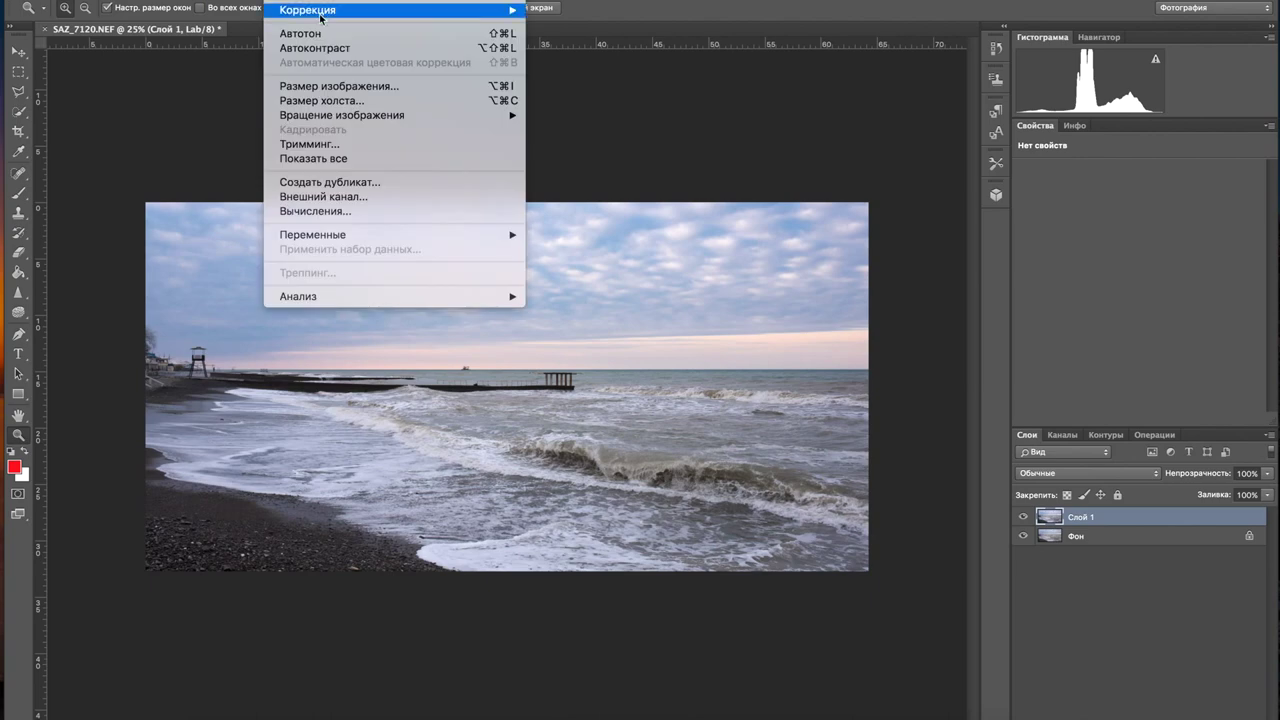
mouse_move(481, 10)
mouse_move(400, 0)
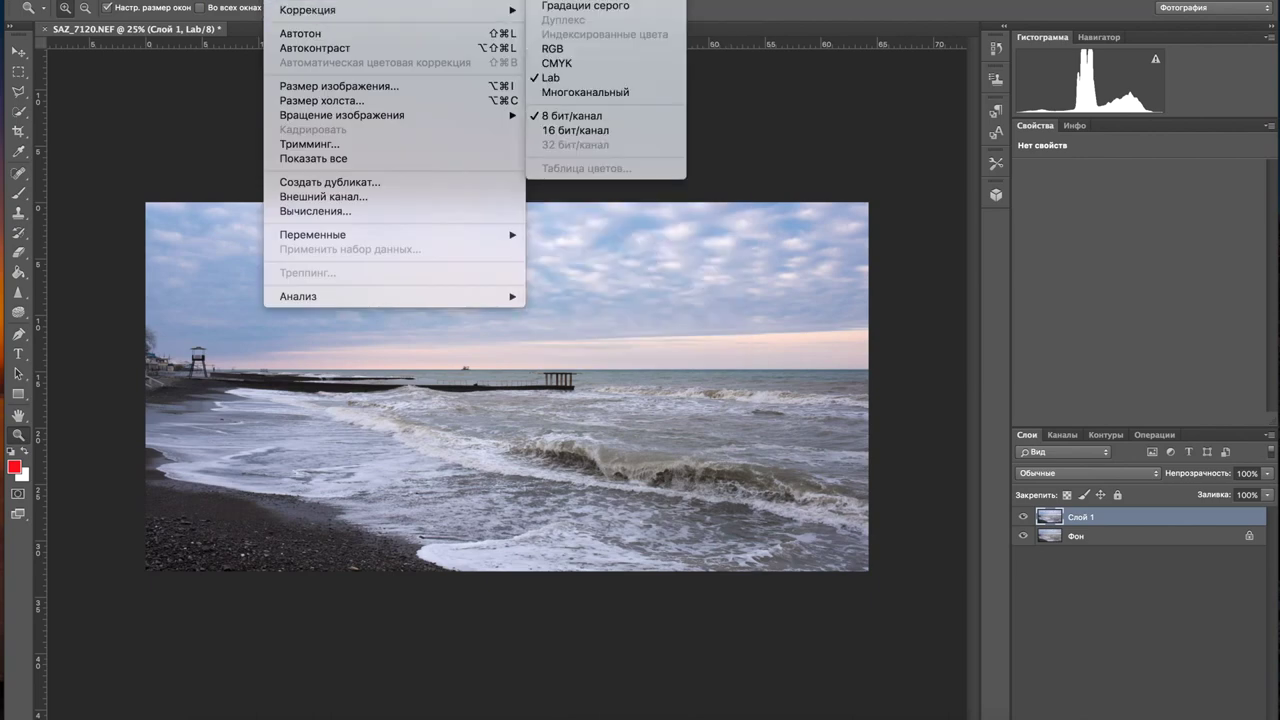
left_click(551, 50)
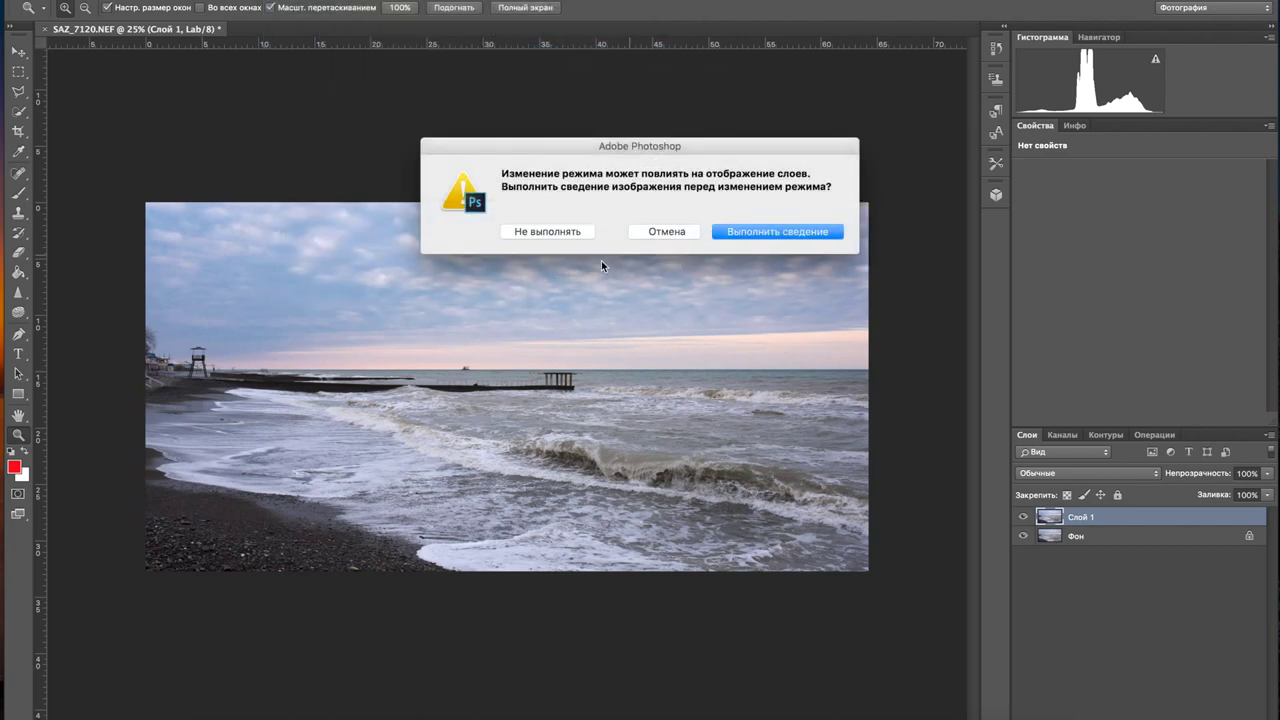
left_click(549, 234)
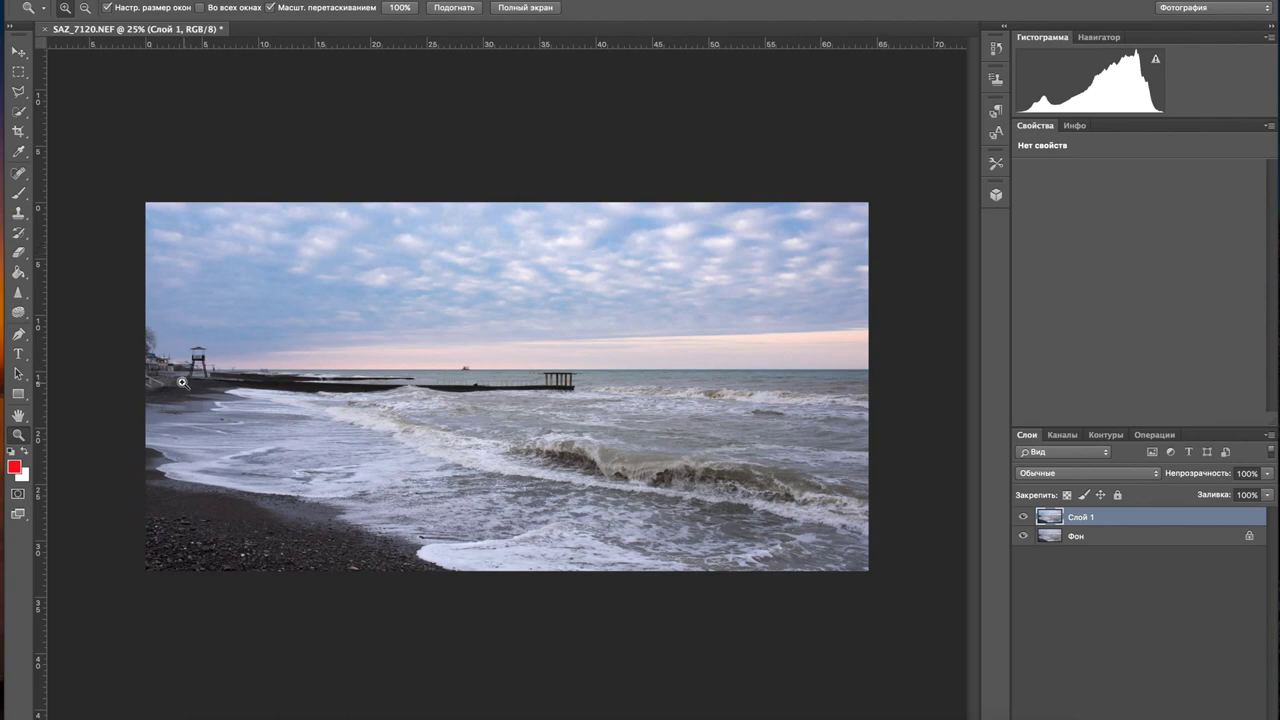
- Duplicate the Слой 1 layer as the base for noise reduction
key("ctrl+plus")
key("ctrl+plus")
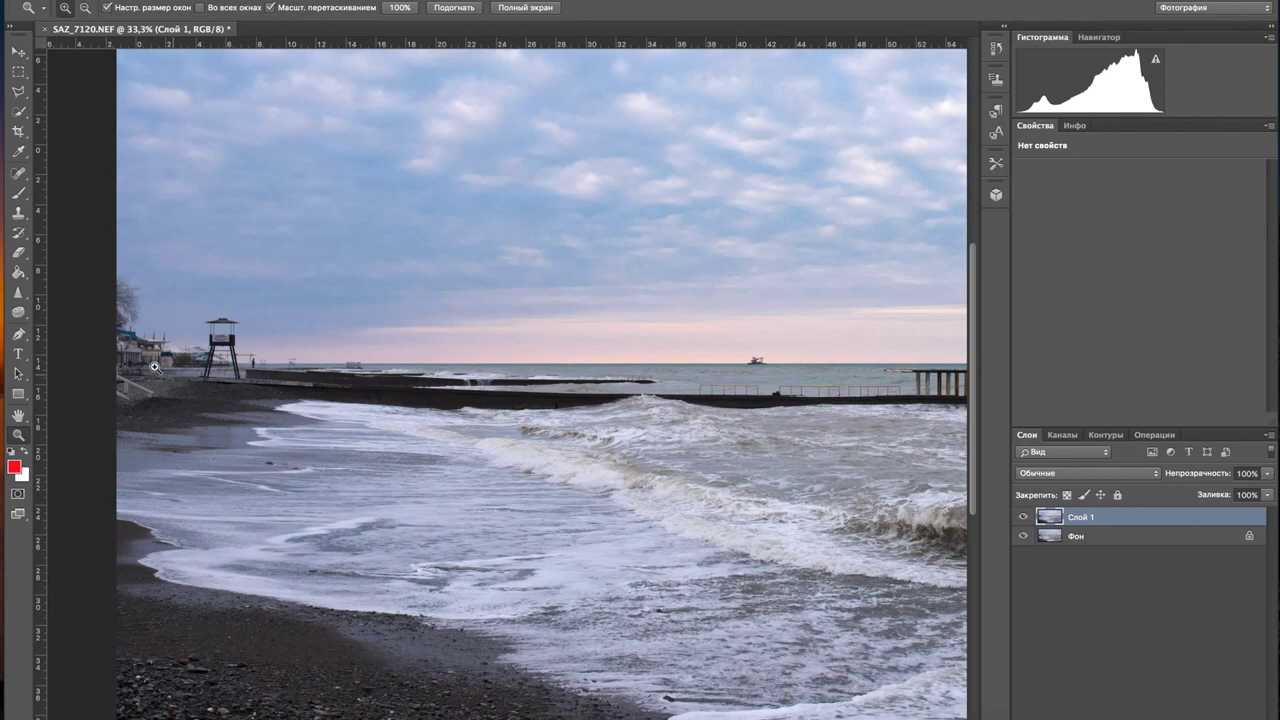
left_click(155, 367)
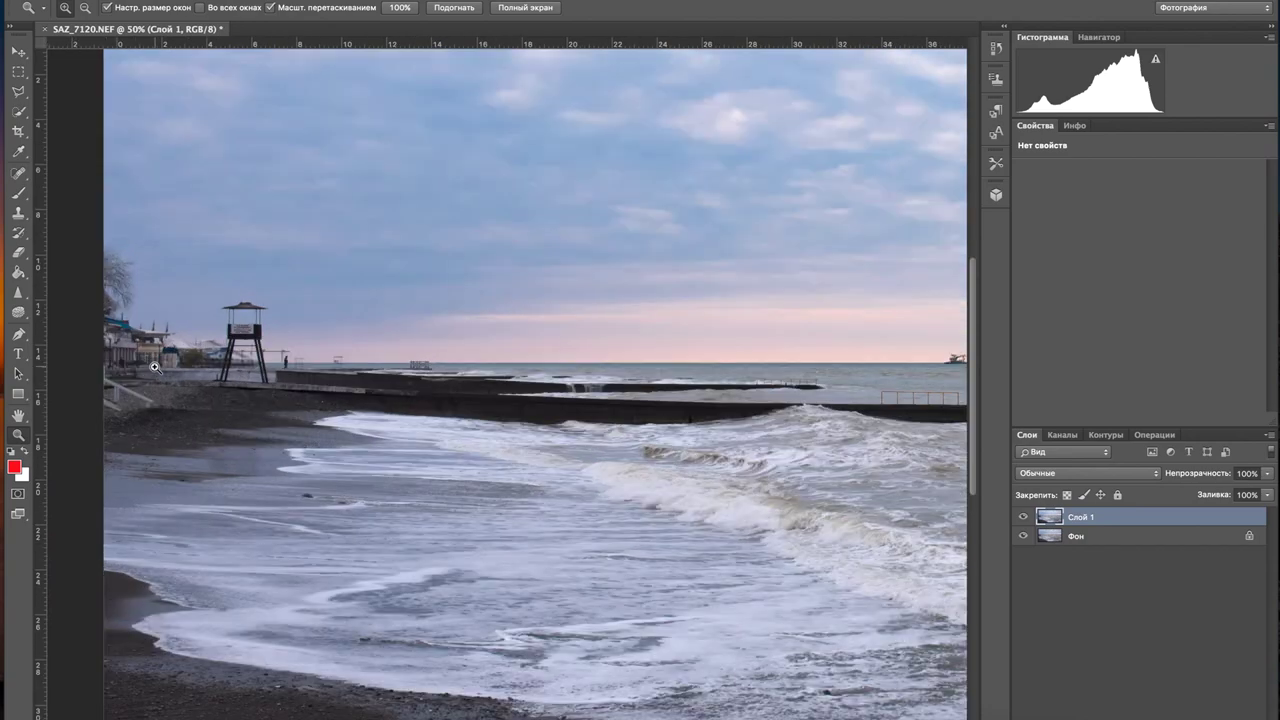
left_click(155, 367)
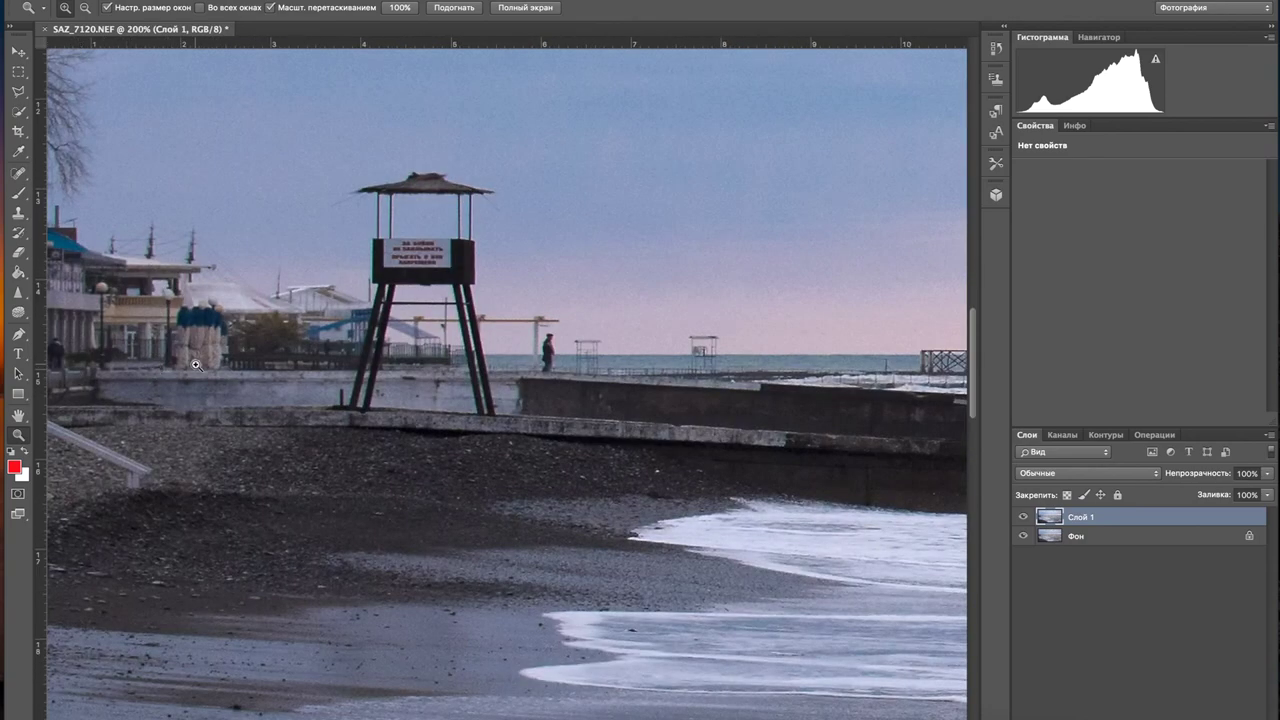
scroll(194, 362, "left", 5)
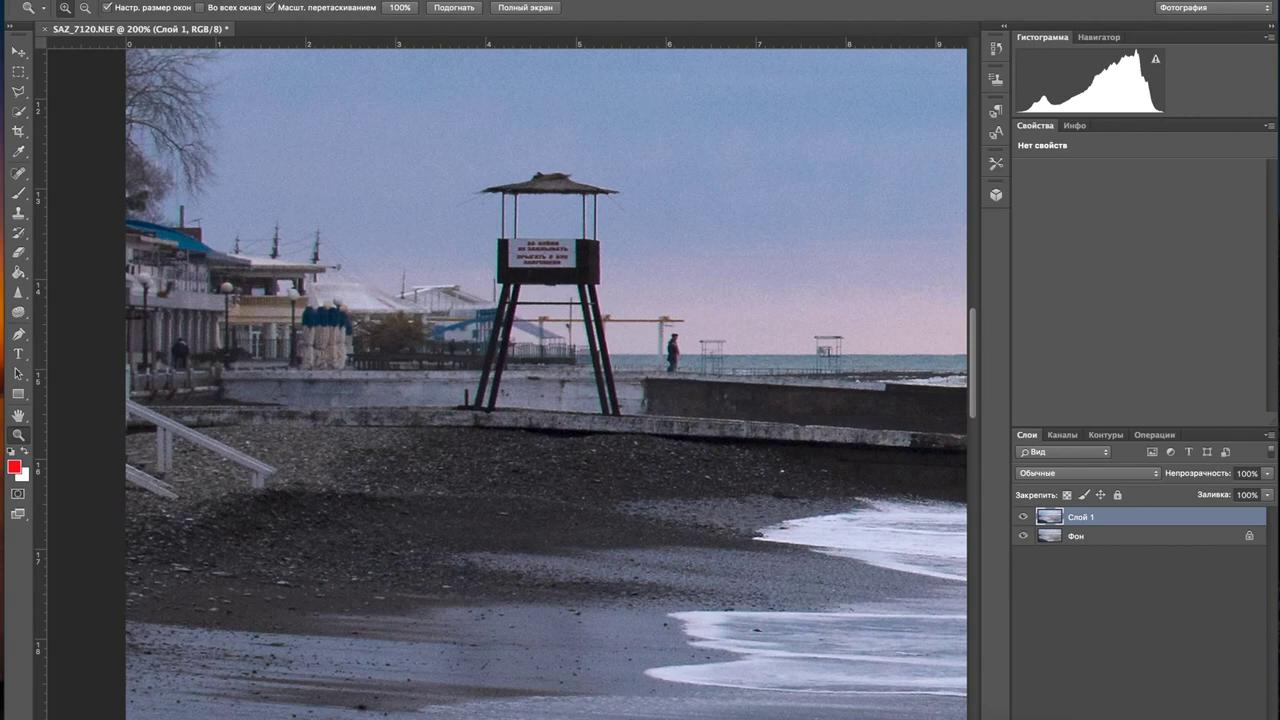
key("ctrl+j")
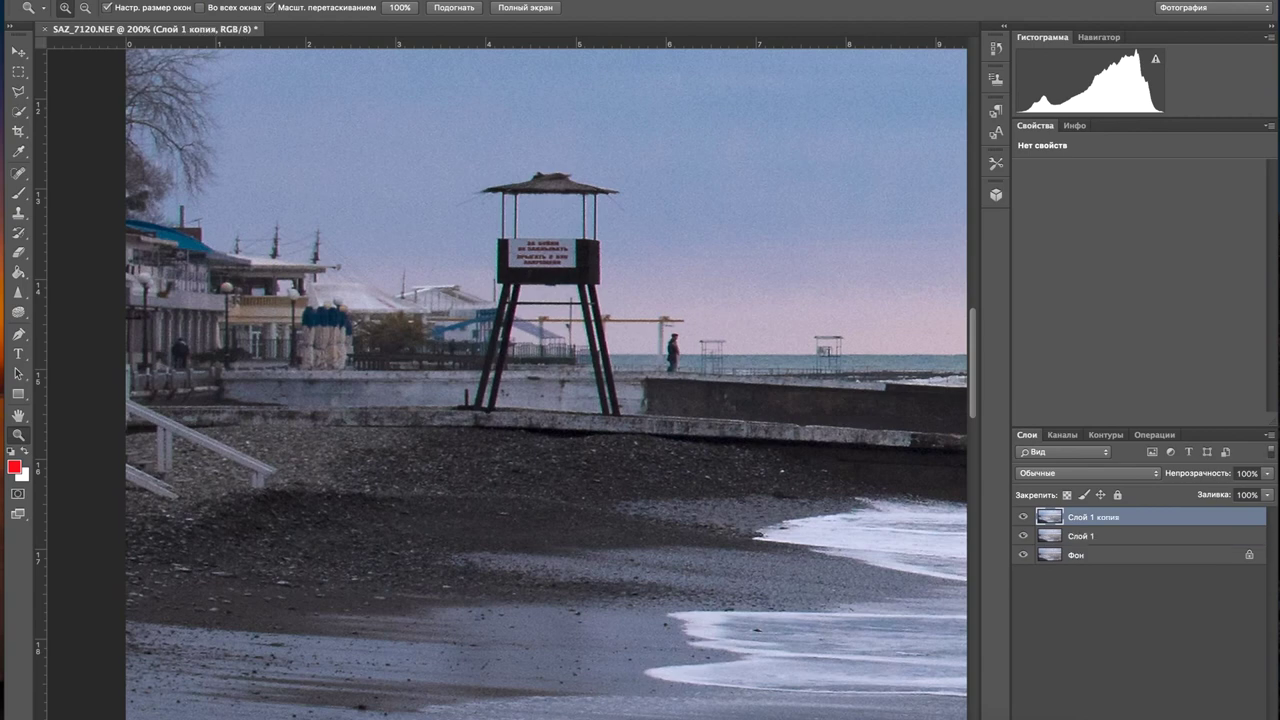
- Reduce the copy's noise with Dfine 2 using the automatic method, checking the preview around the beach tower before applying
left_click(530, 2)
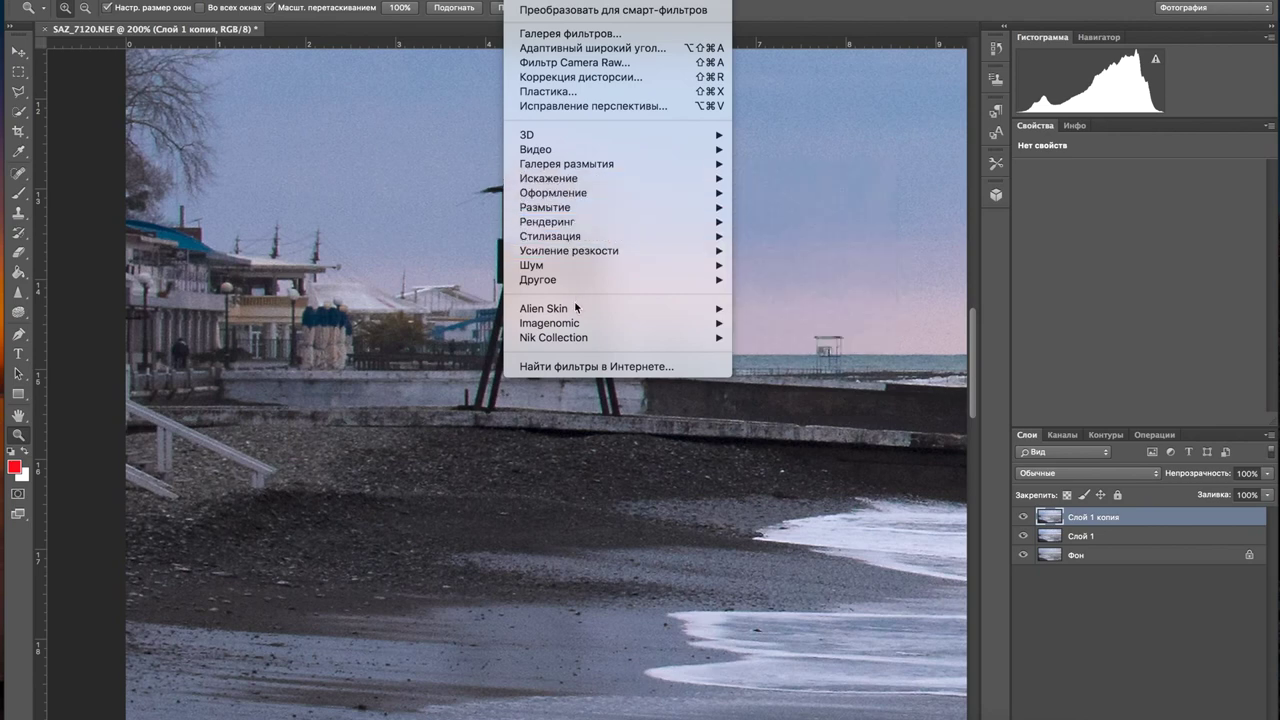
mouse_move(575, 309)
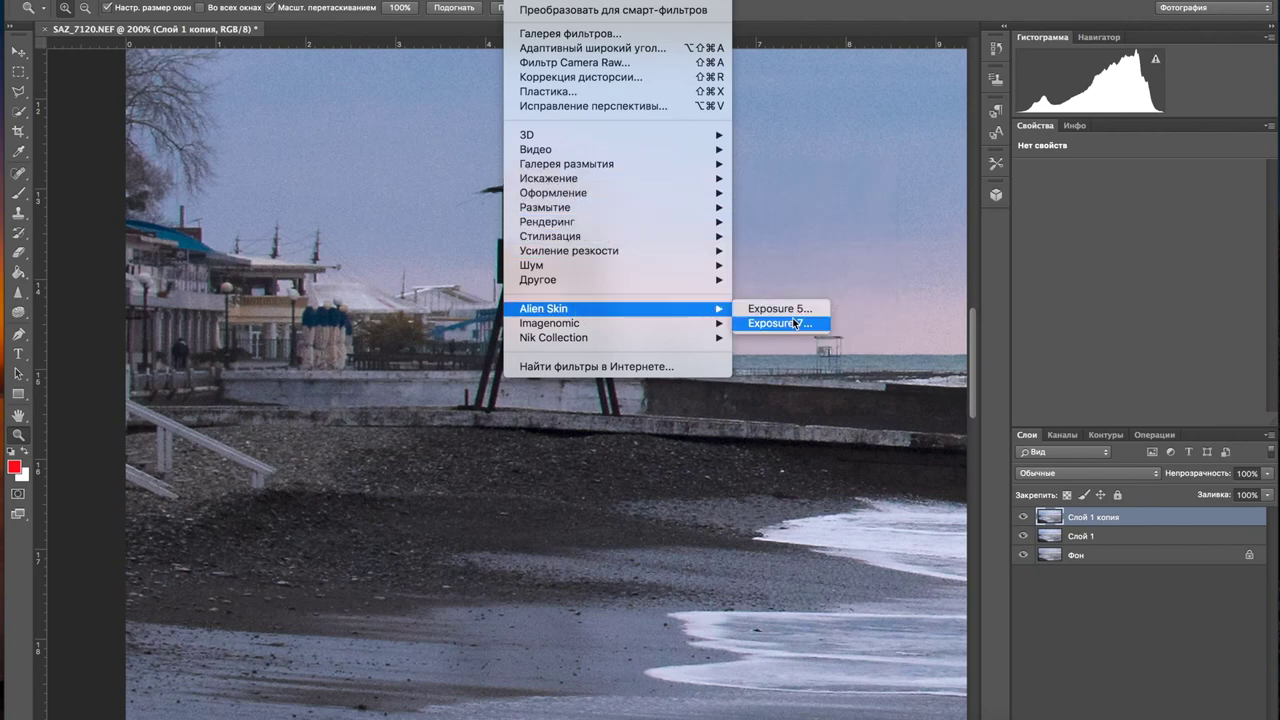
mouse_move(641, 338)
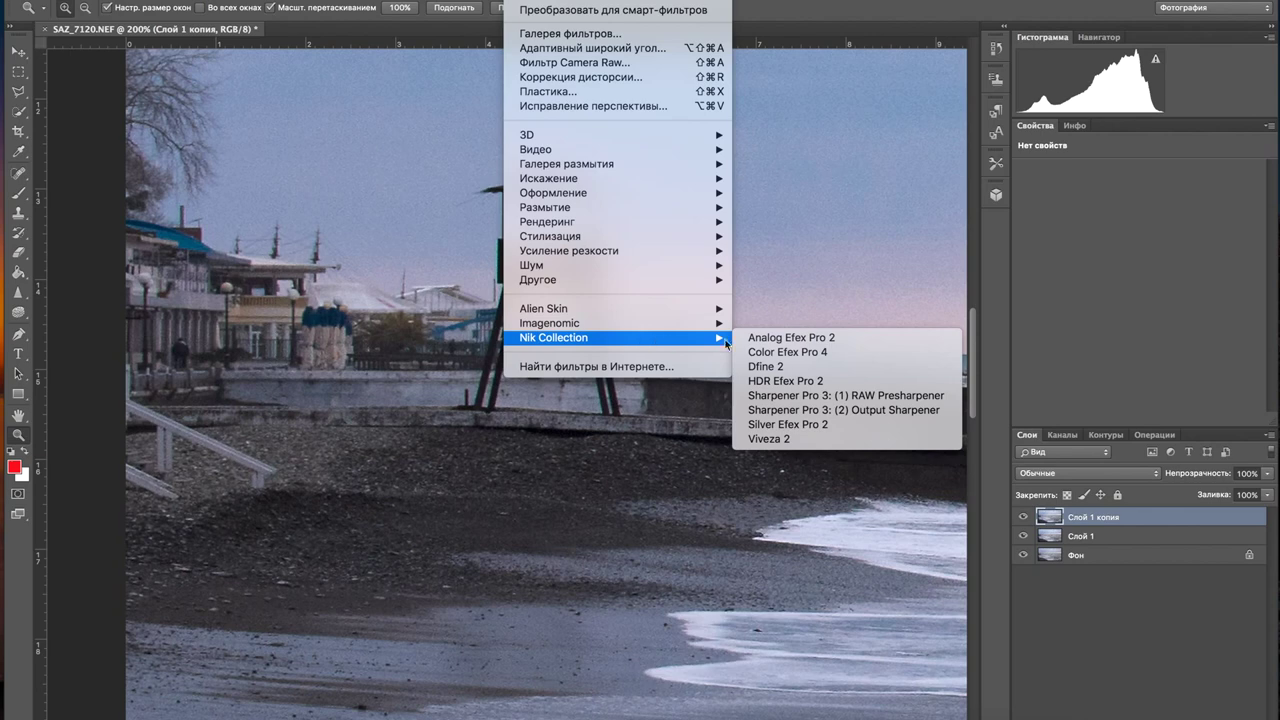
left_click(796, 368)
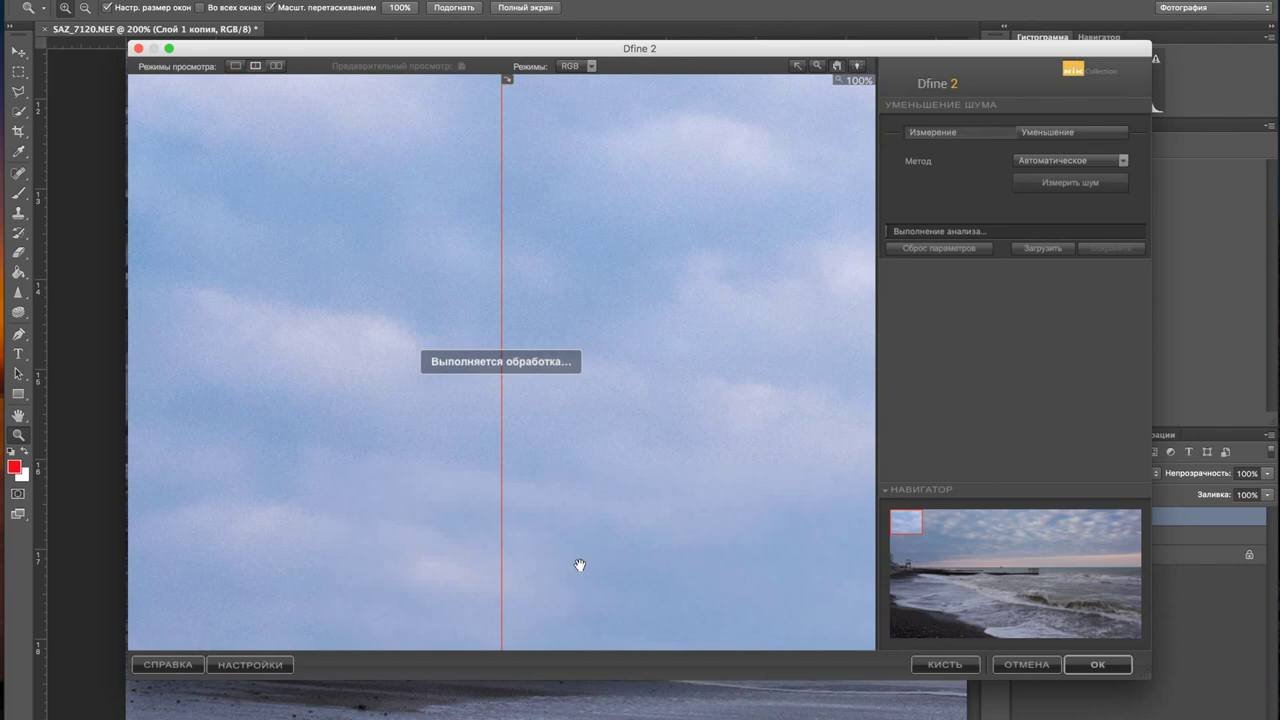
left_click_drag(570, 578, 666, 286)
left_click_drag(540, 551, 831, 229)
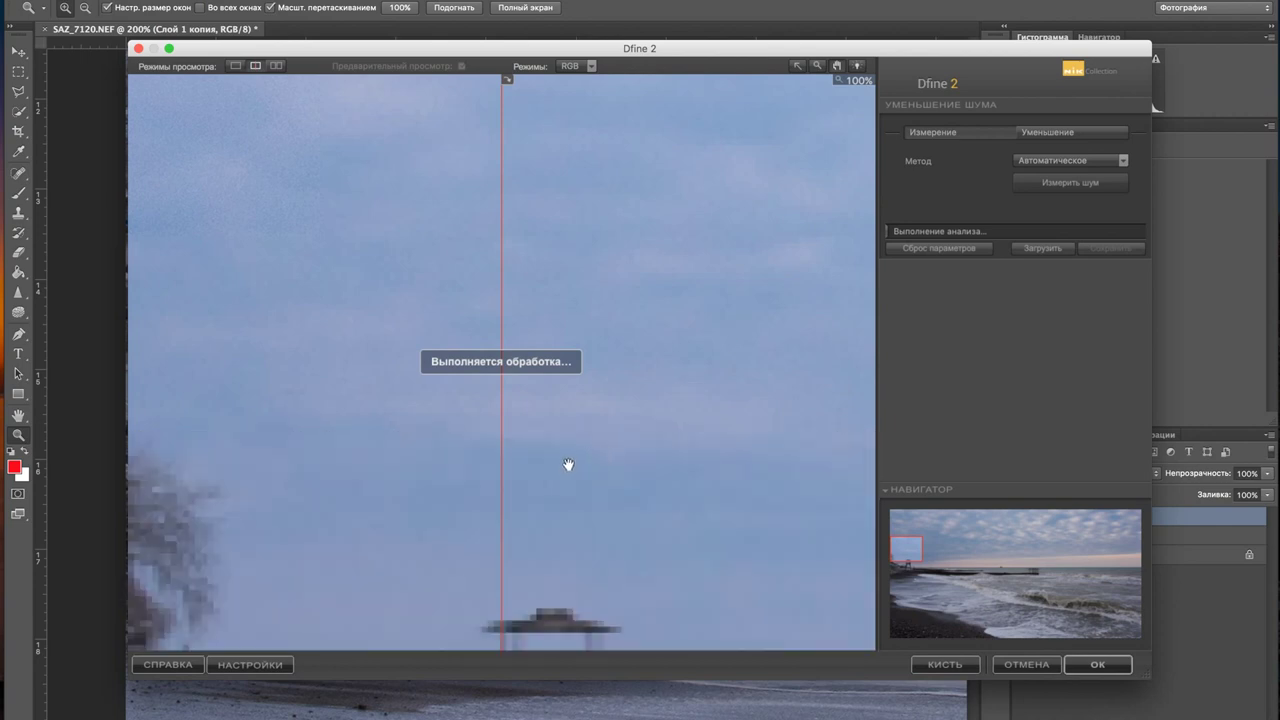
left_click_drag(680, 577, 703, 314)
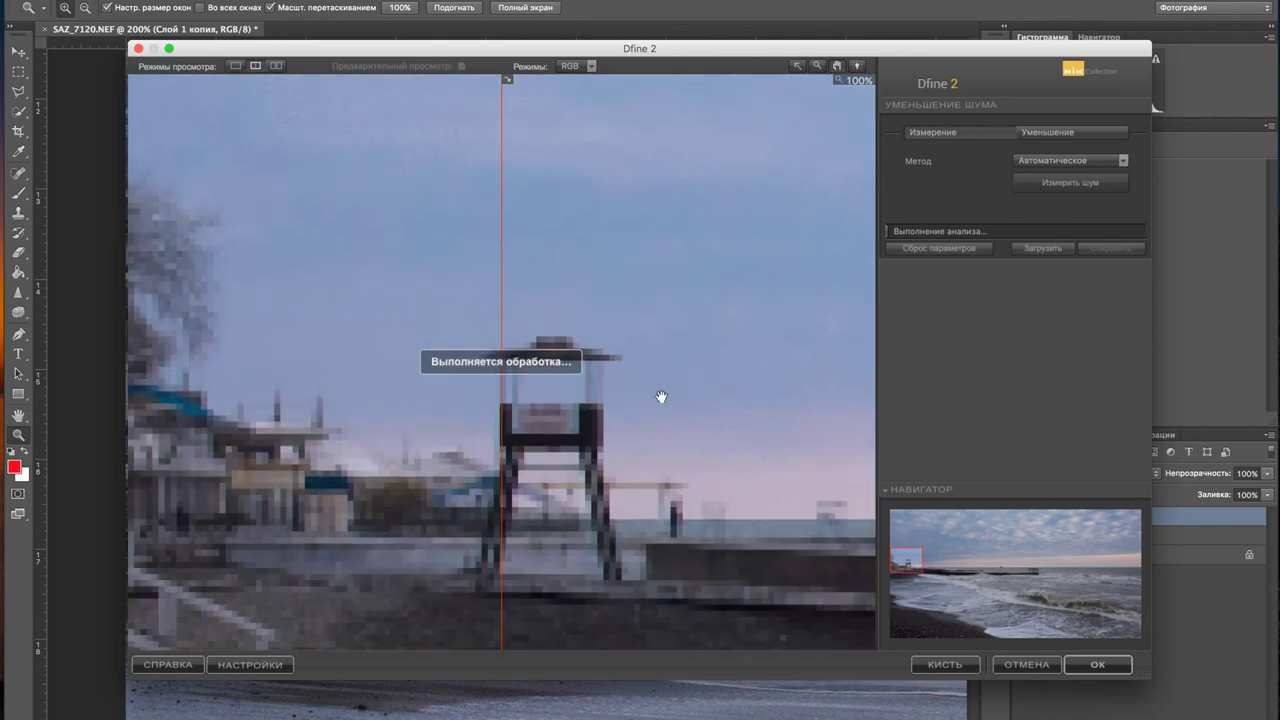
left_click_drag(651, 400, 614, 400)
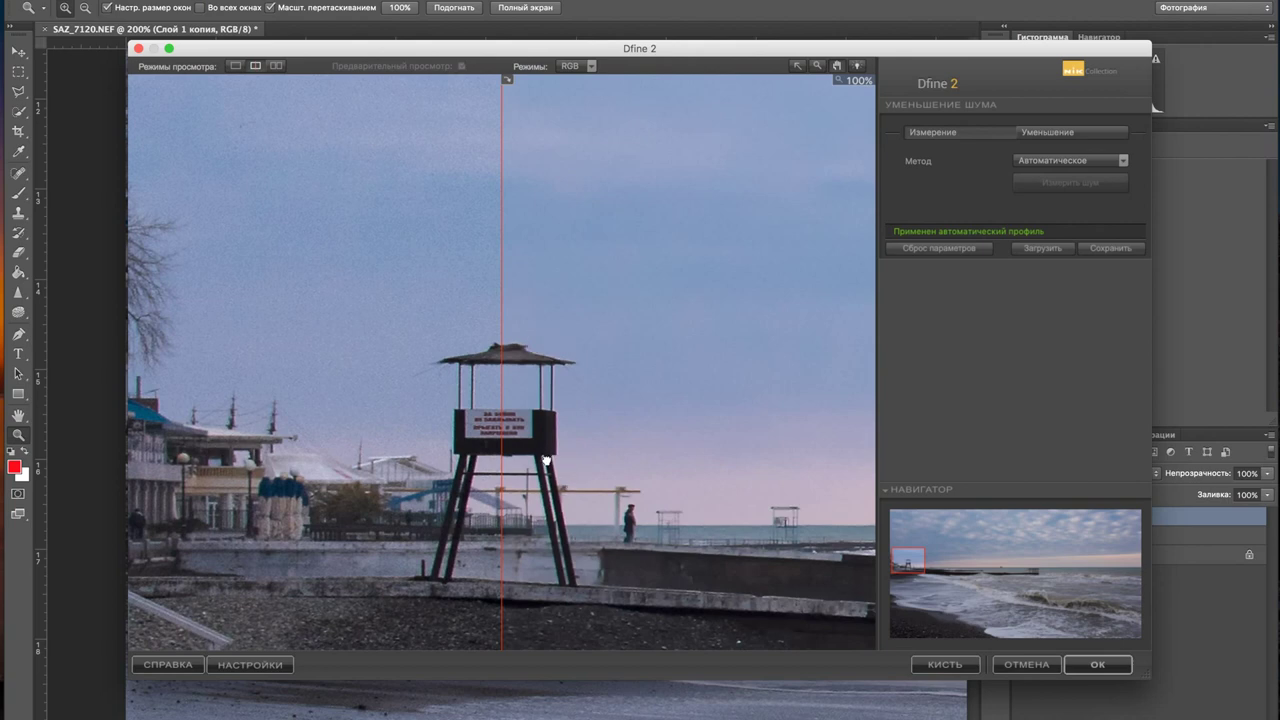
left_click_drag(566, 460, 540, 456)
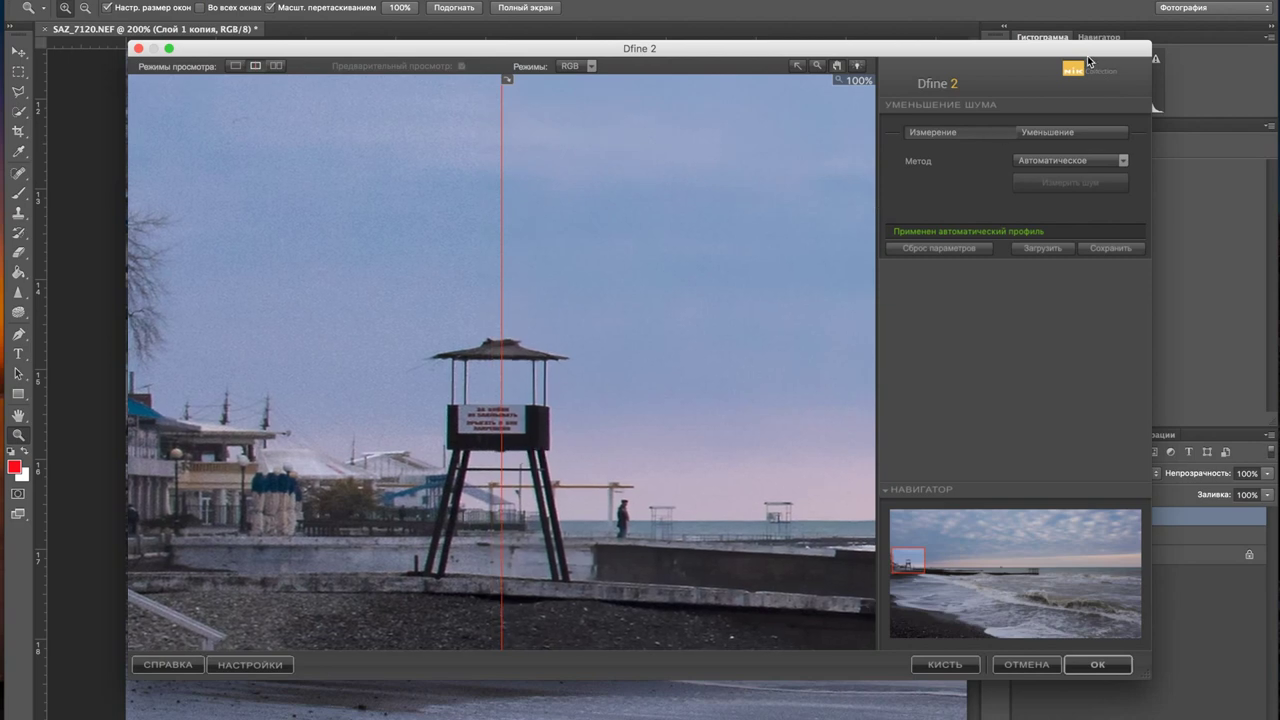
left_click(1097, 663)
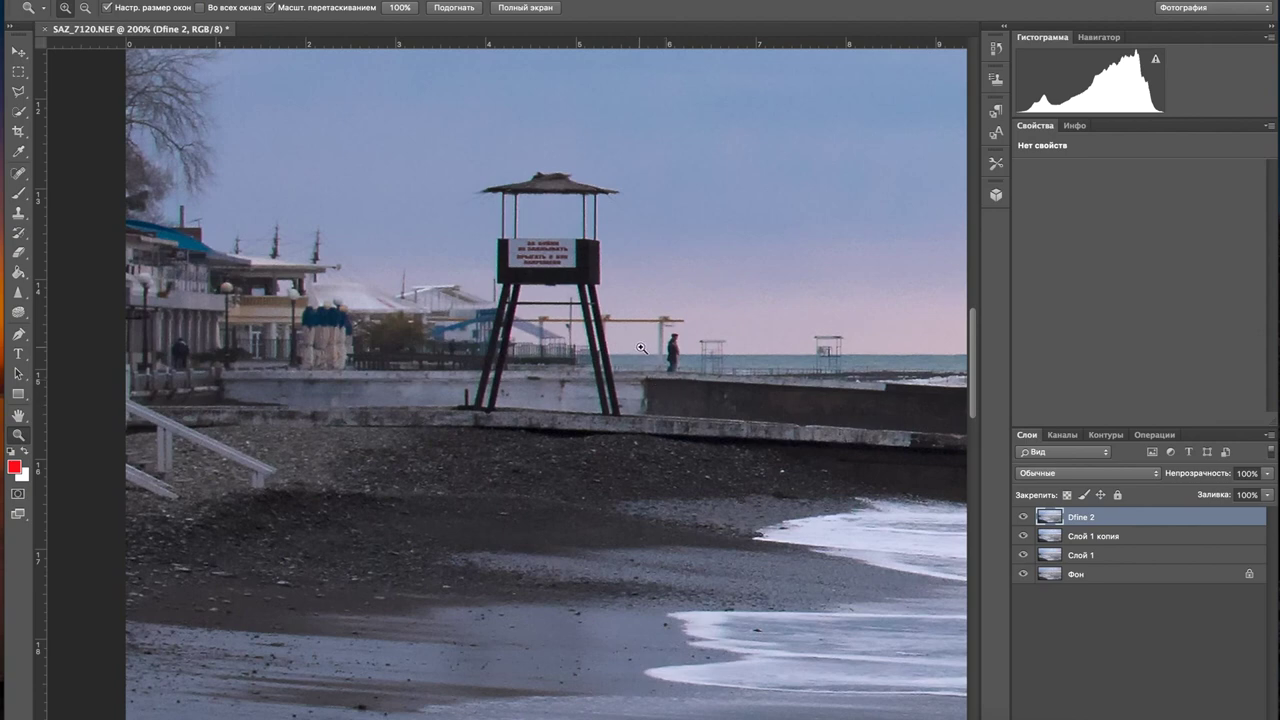
- Examine the denoised photo as a whole and inspect the detail of the breaking wave up close
left_click(551, 486, "alt")
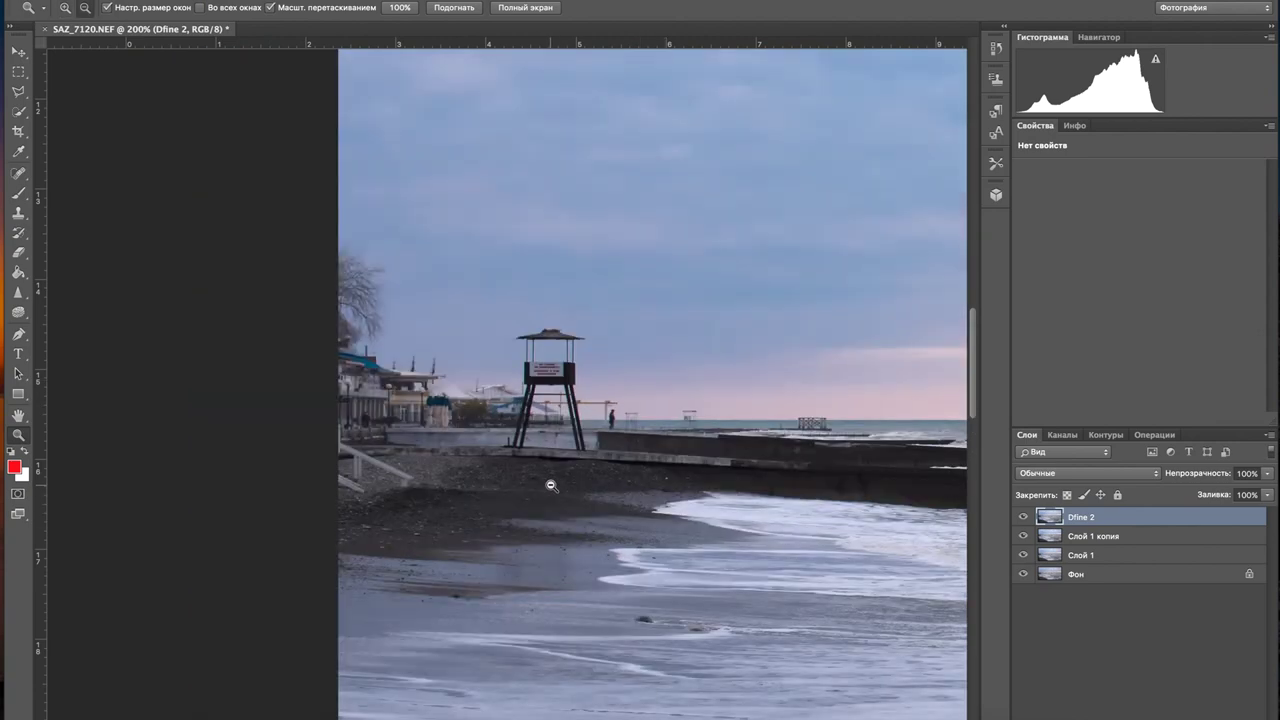
left_click(551, 486, "alt")
left_click(551, 486, "alt")
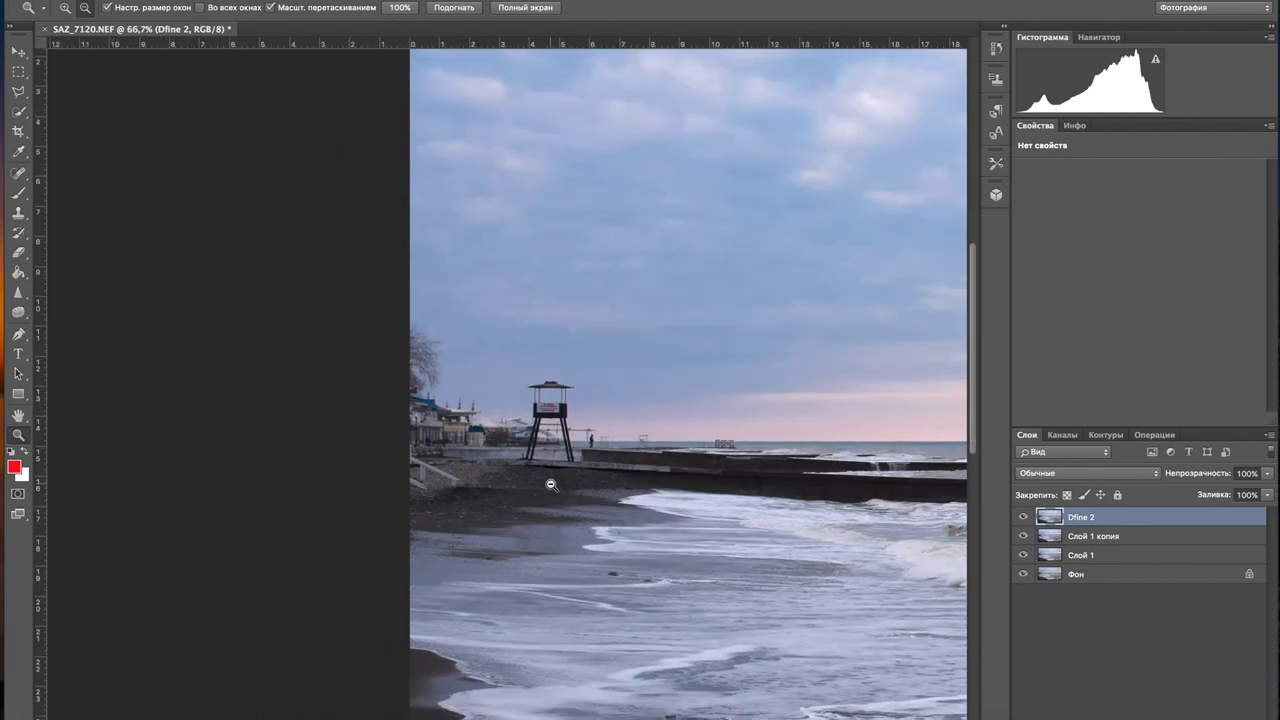
left_click(551, 486, "alt")
left_click(551, 486, "alt")
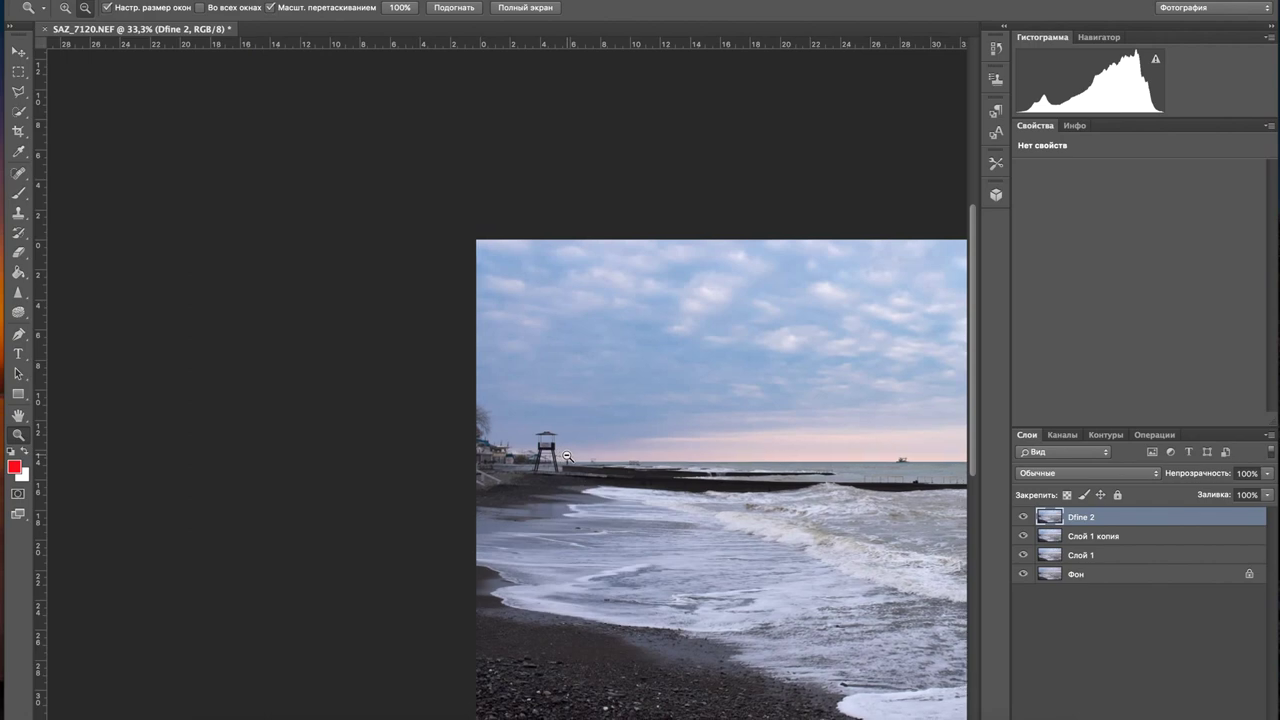
left_click(566, 456, "alt")
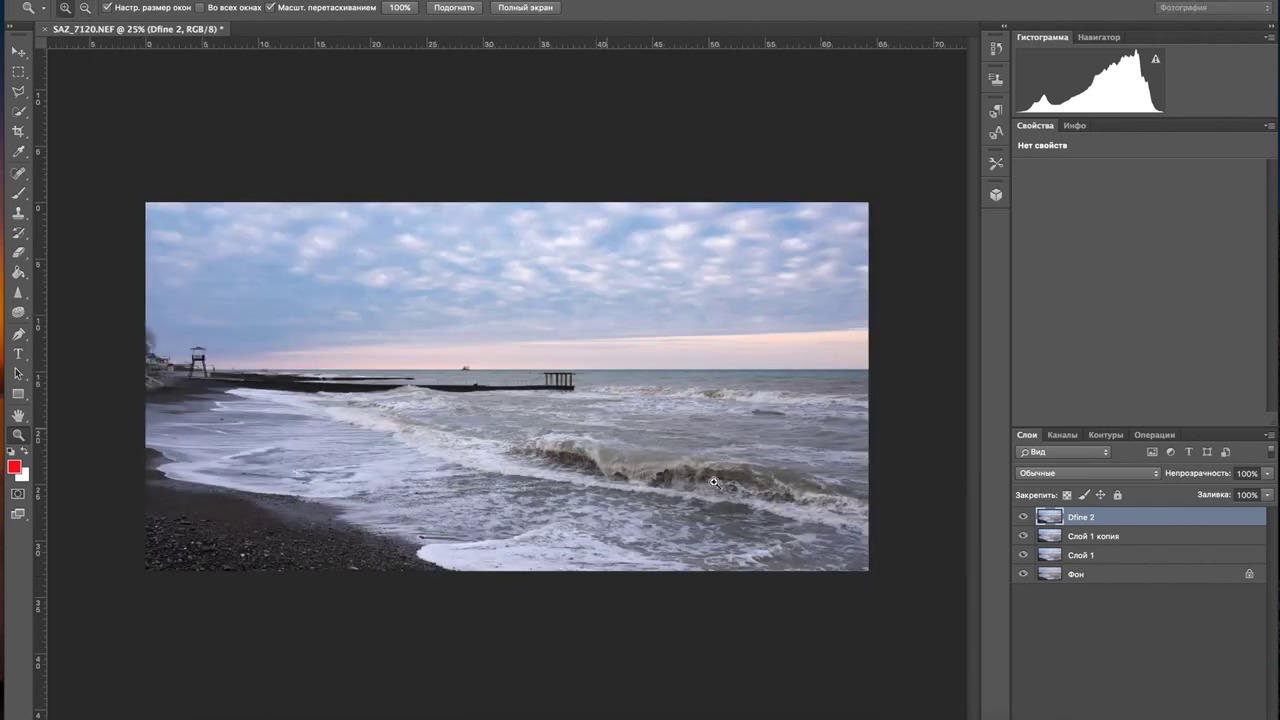
left_click(664, 476)
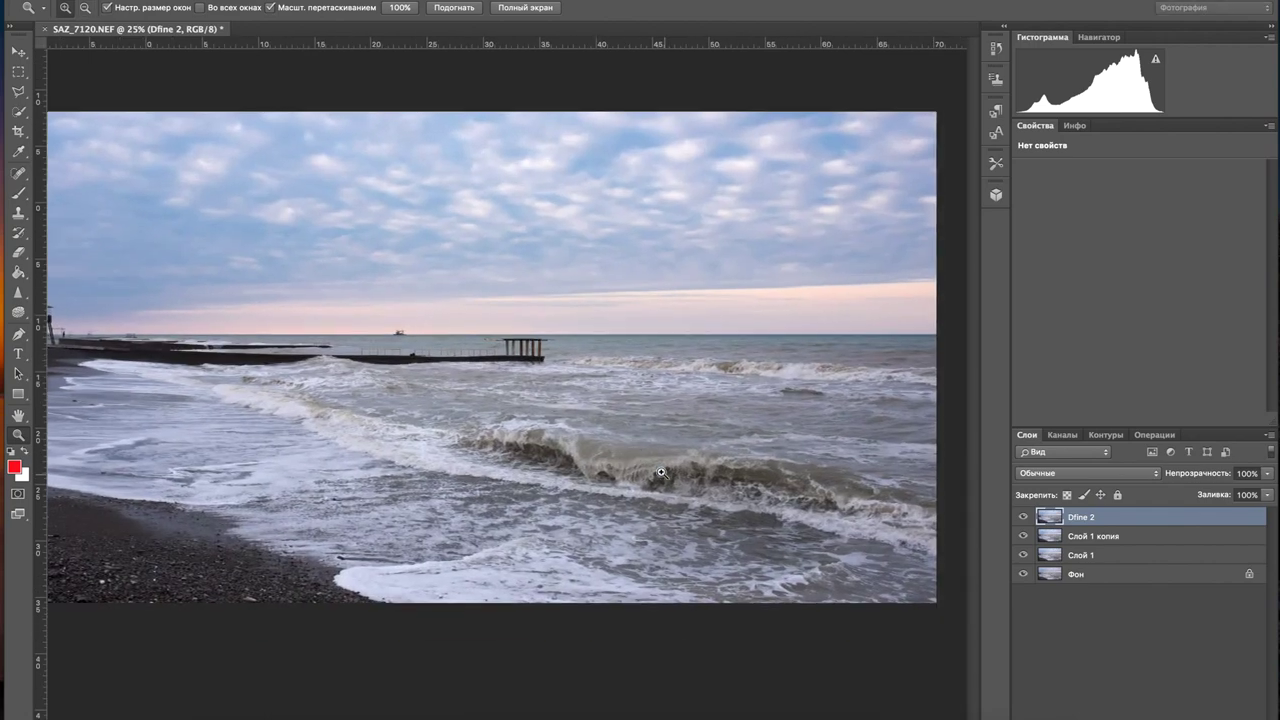
left_click(660, 471)
left_click(660, 471)
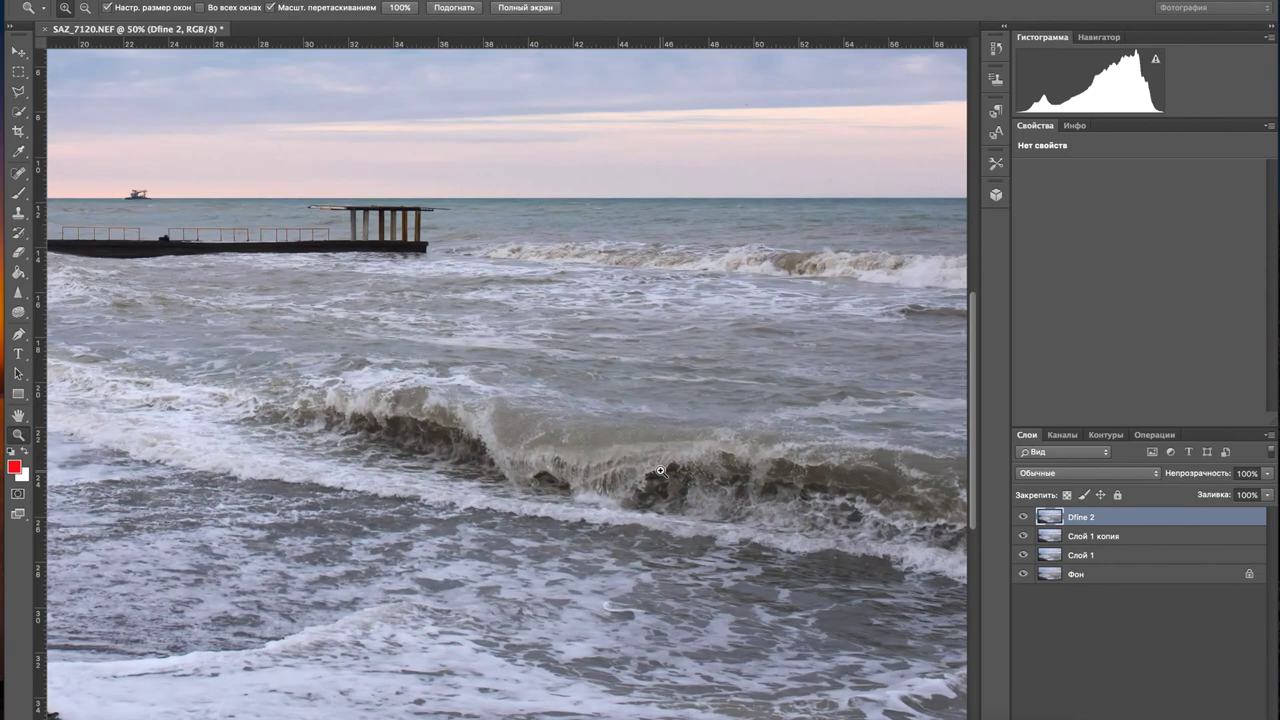
left_click(660, 471)
left_click(660, 471)
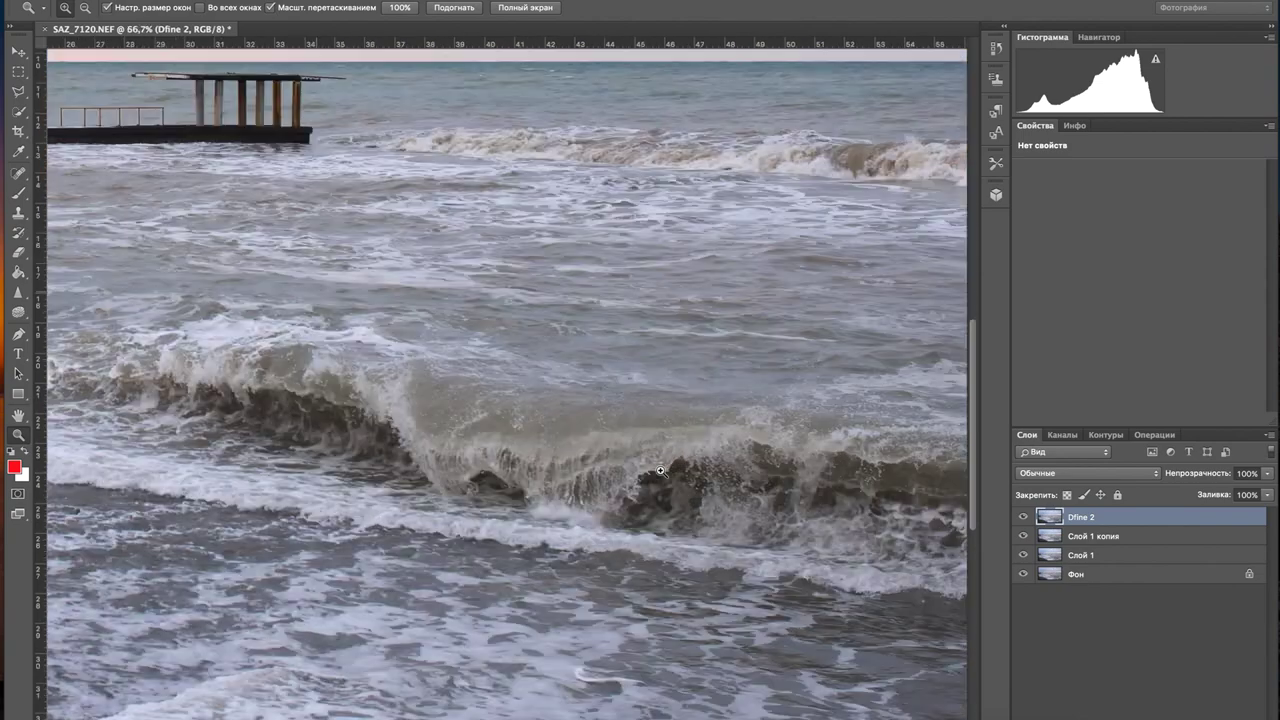
left_click(660, 471)
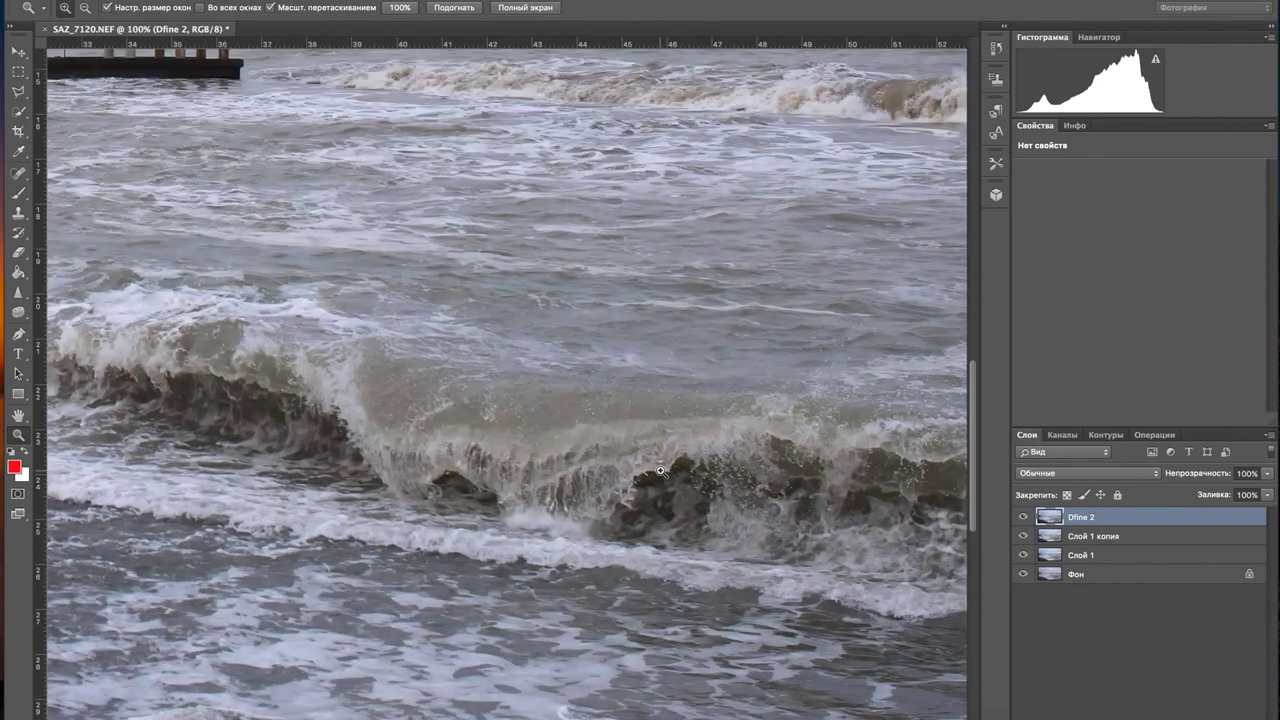
left_click(660, 471)
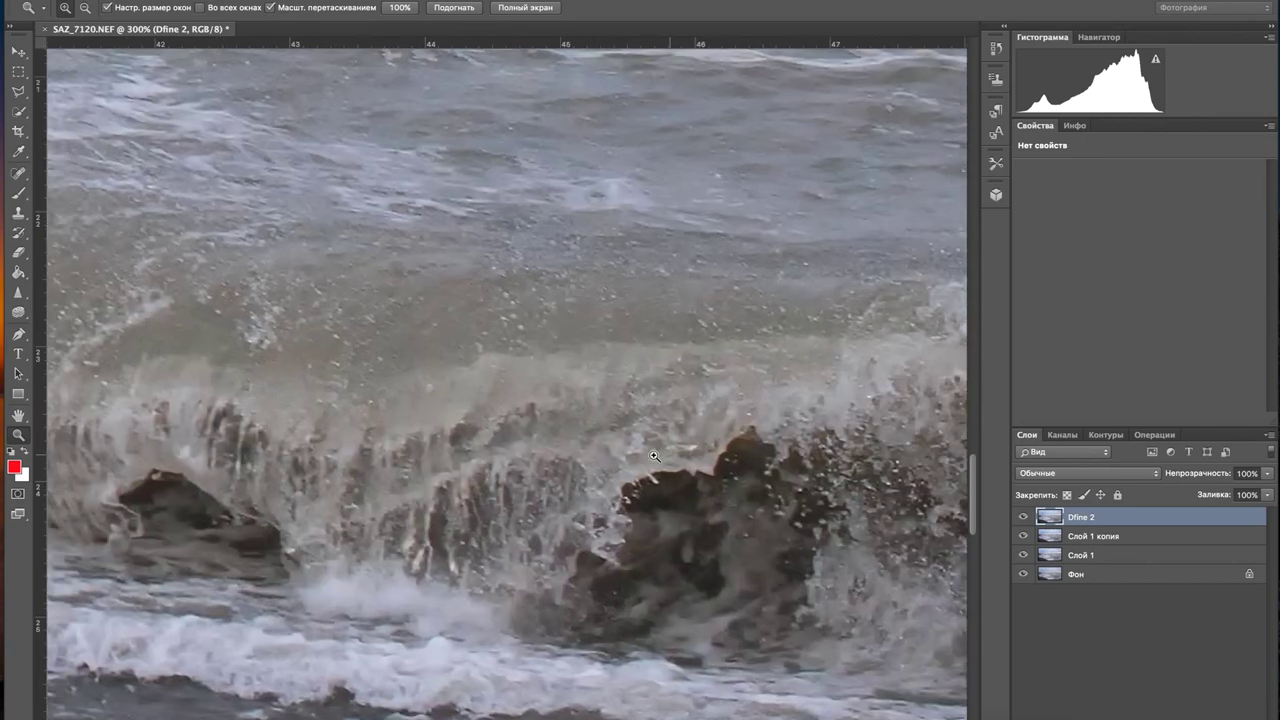
left_click(632, 455, "alt")
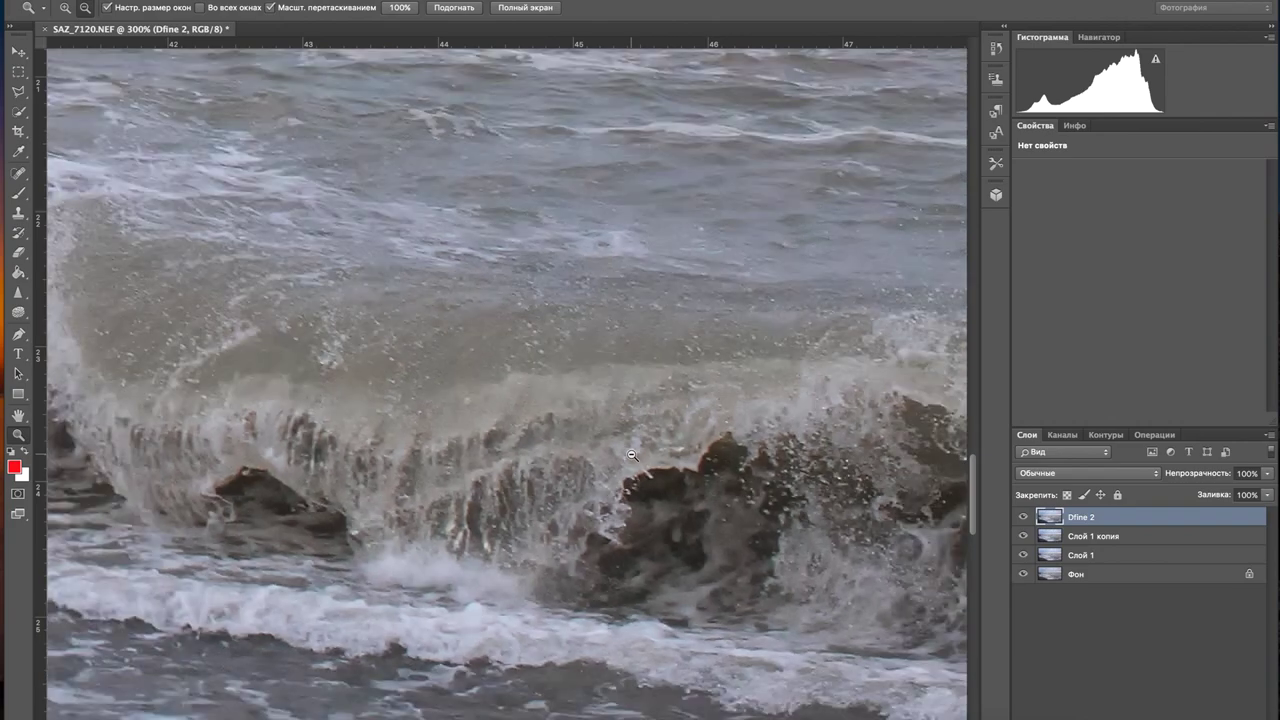
left_click(632, 455, "alt")
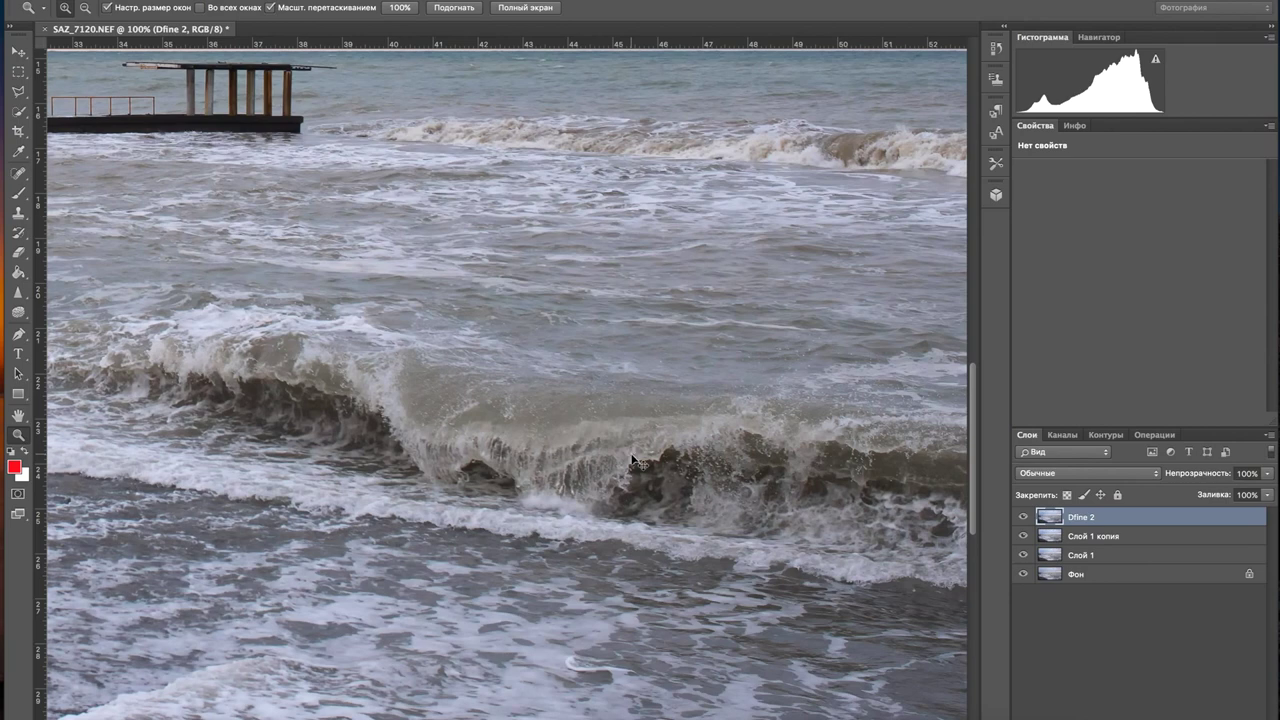
- Duplicate the Dfine 2 layer and apply a High Pass filter with a 3.1-pixel radius to the copy
key("ctrl+j")
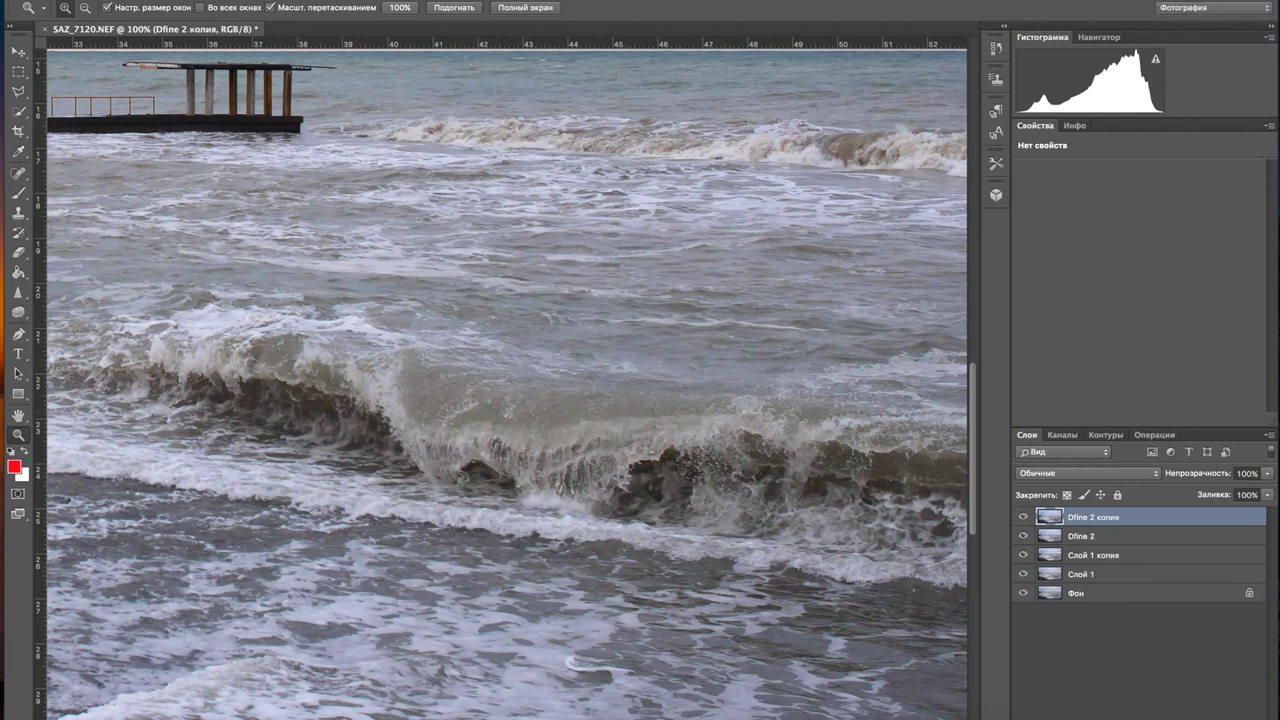
left_click(545, 5)
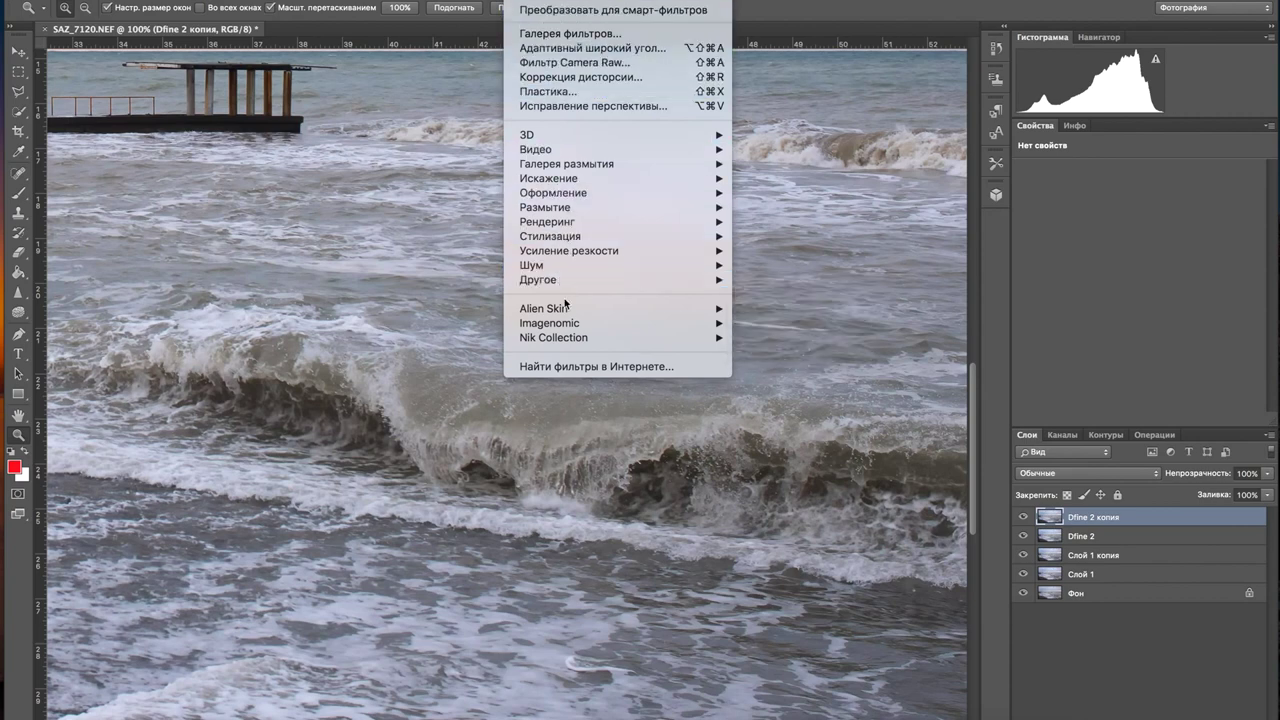
mouse_move(565, 280)
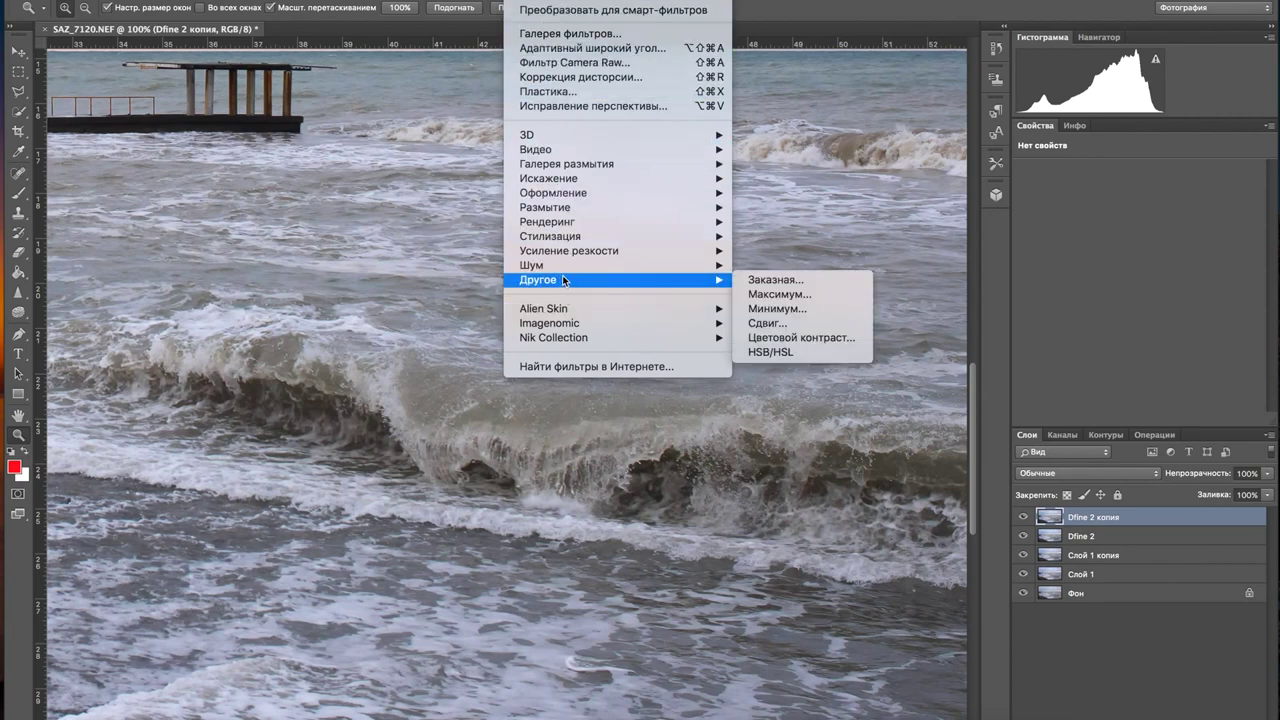
left_click(790, 340)
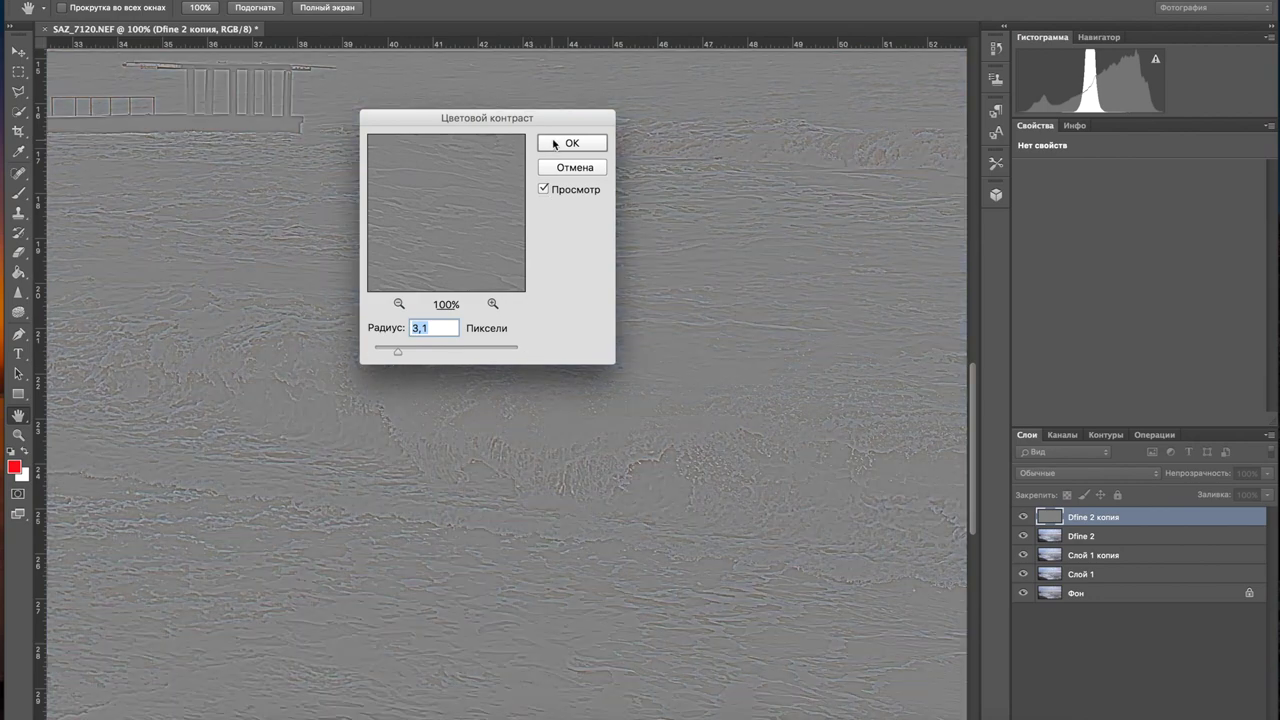
left_click(556, 145)
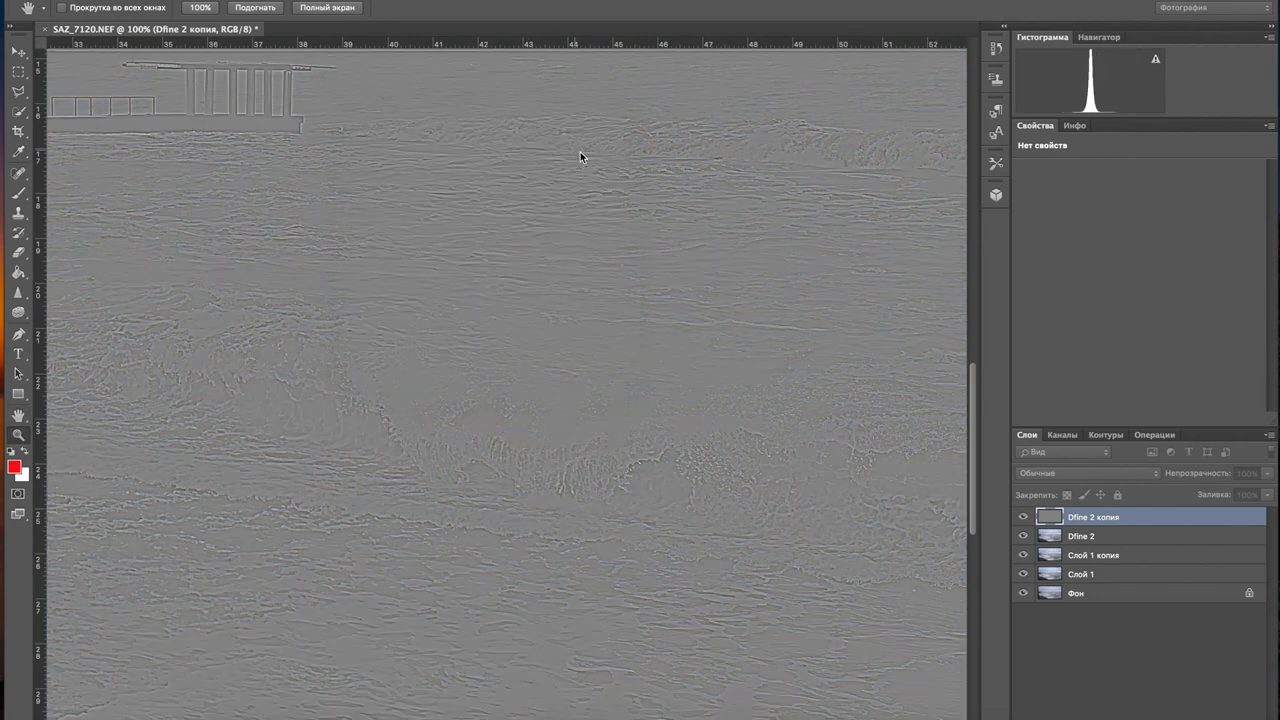
- Set the blend mode of the High Pass layer, Dfine 2 копия, to Перекрытие (Overlay)
key("z")
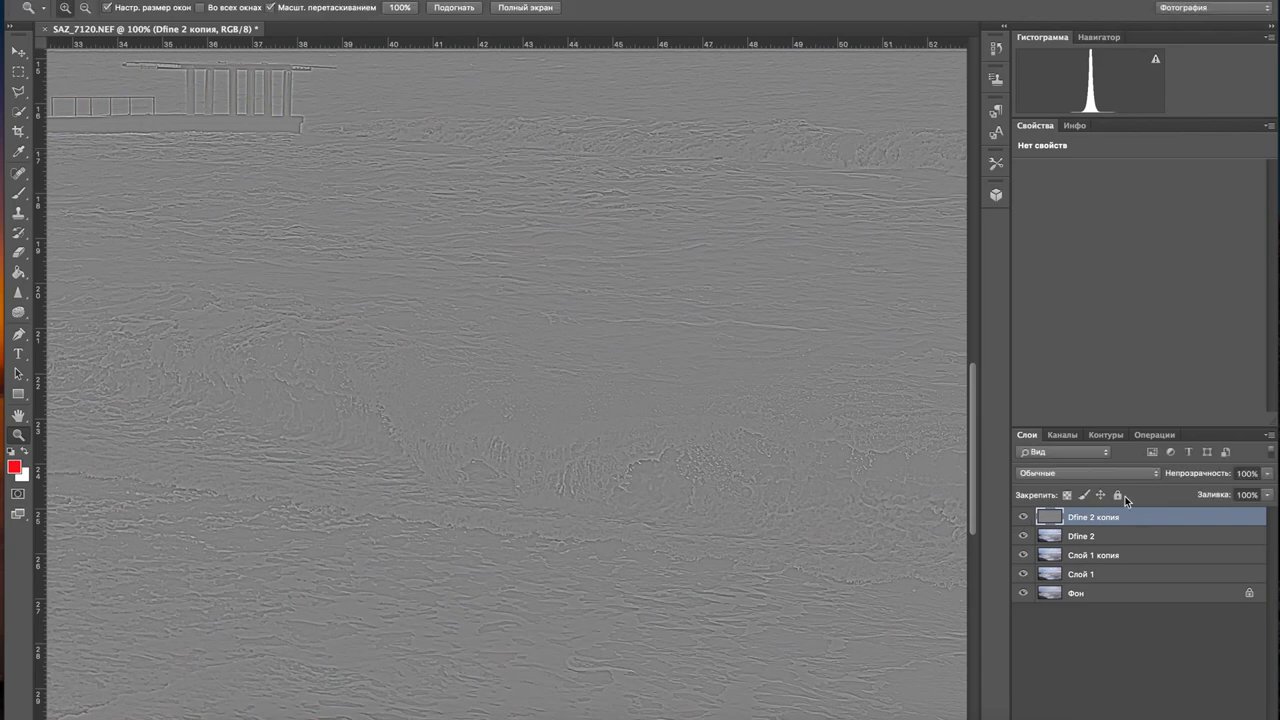
left_click(1147, 478)
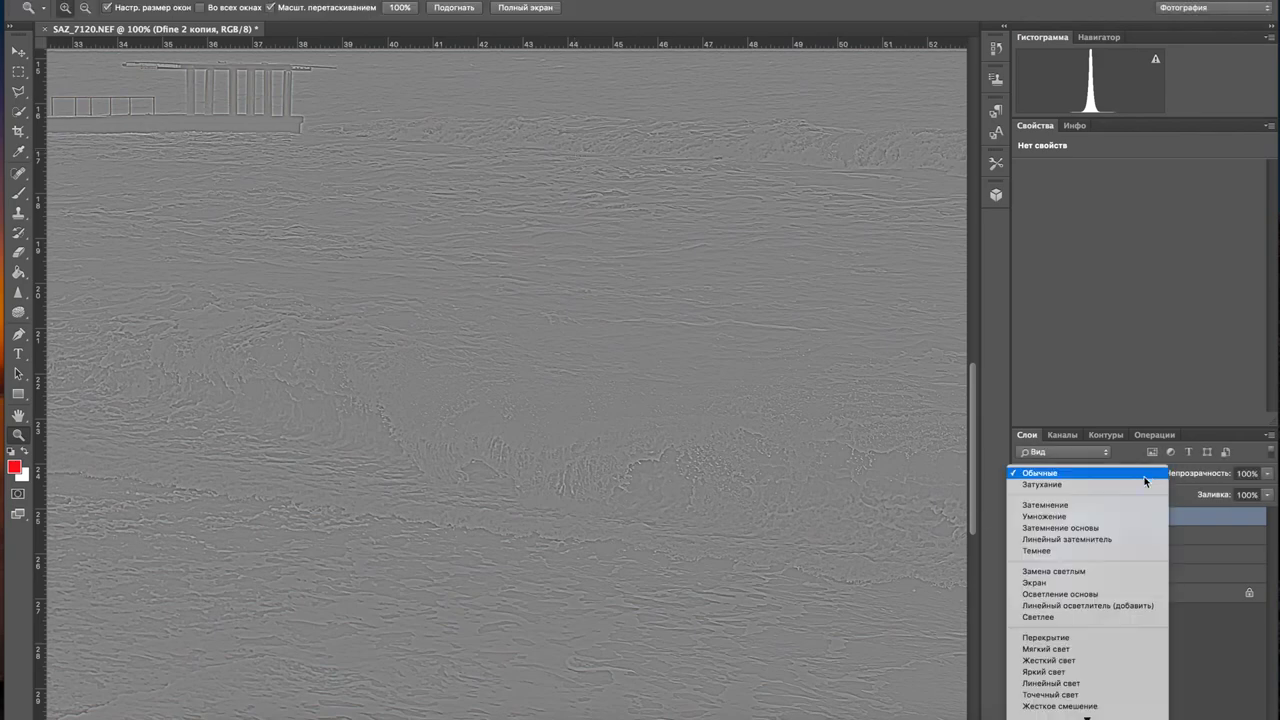
left_click(1071, 639)
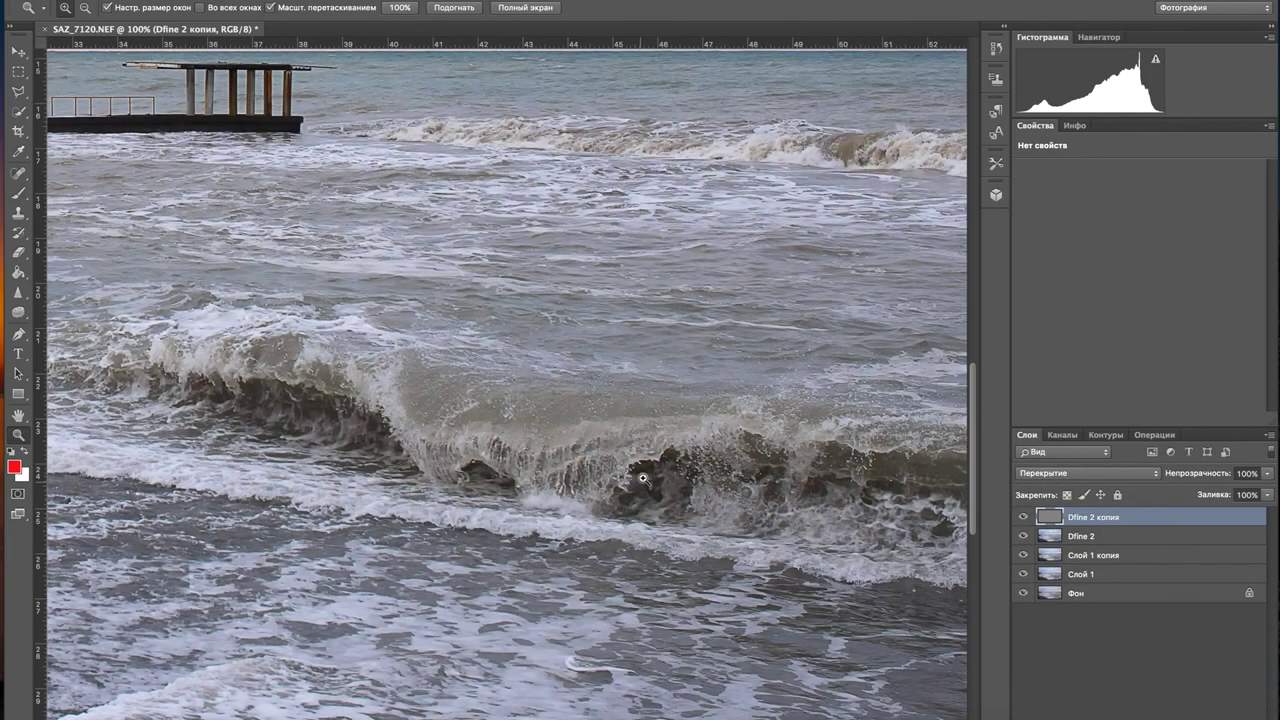
- Compare the breaking wave up close with the High Pass sharpening layer hidden and shown
left_click(585, 440)
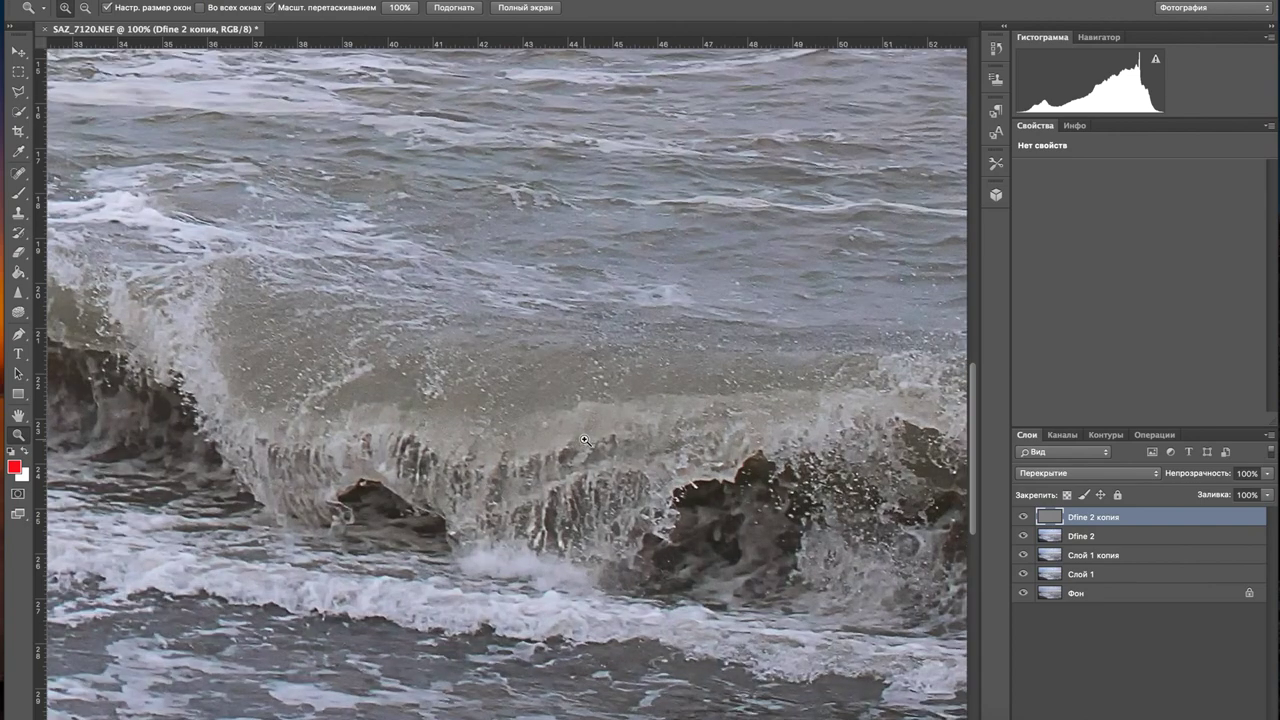
left_click(585, 440)
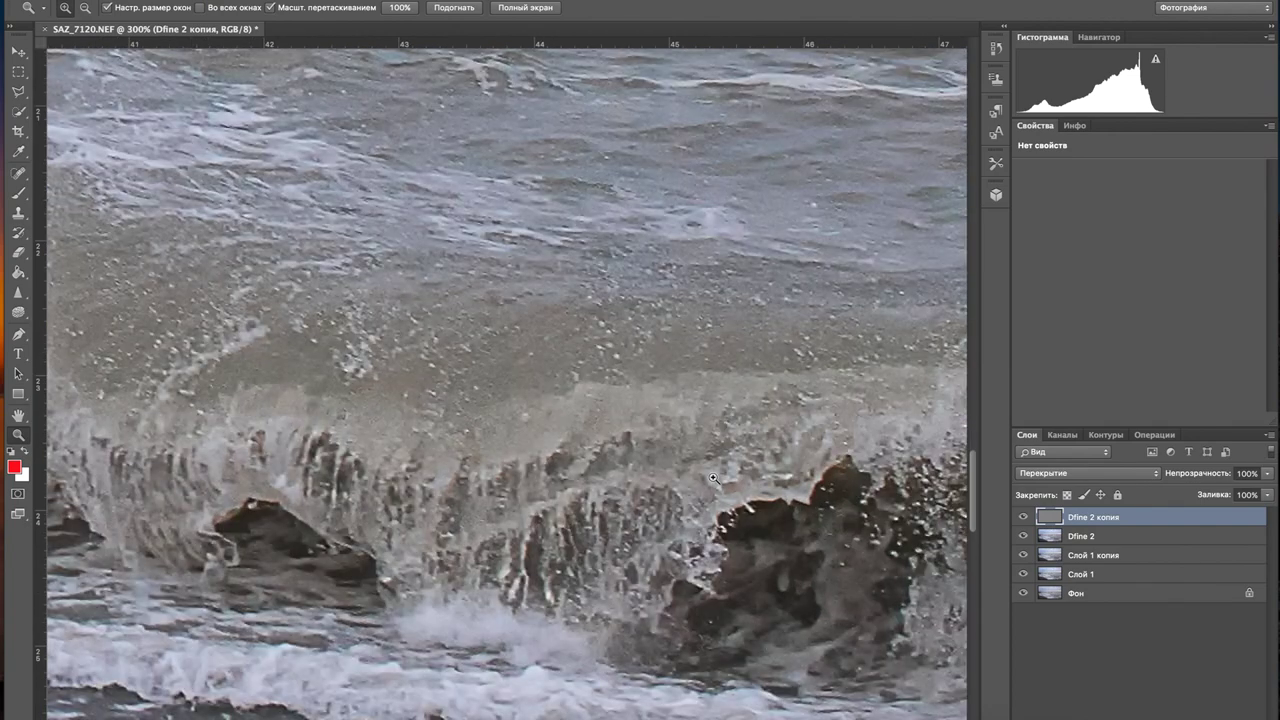
left_click(1022, 519)
left_click(1022, 519)
left_click(1022, 519)
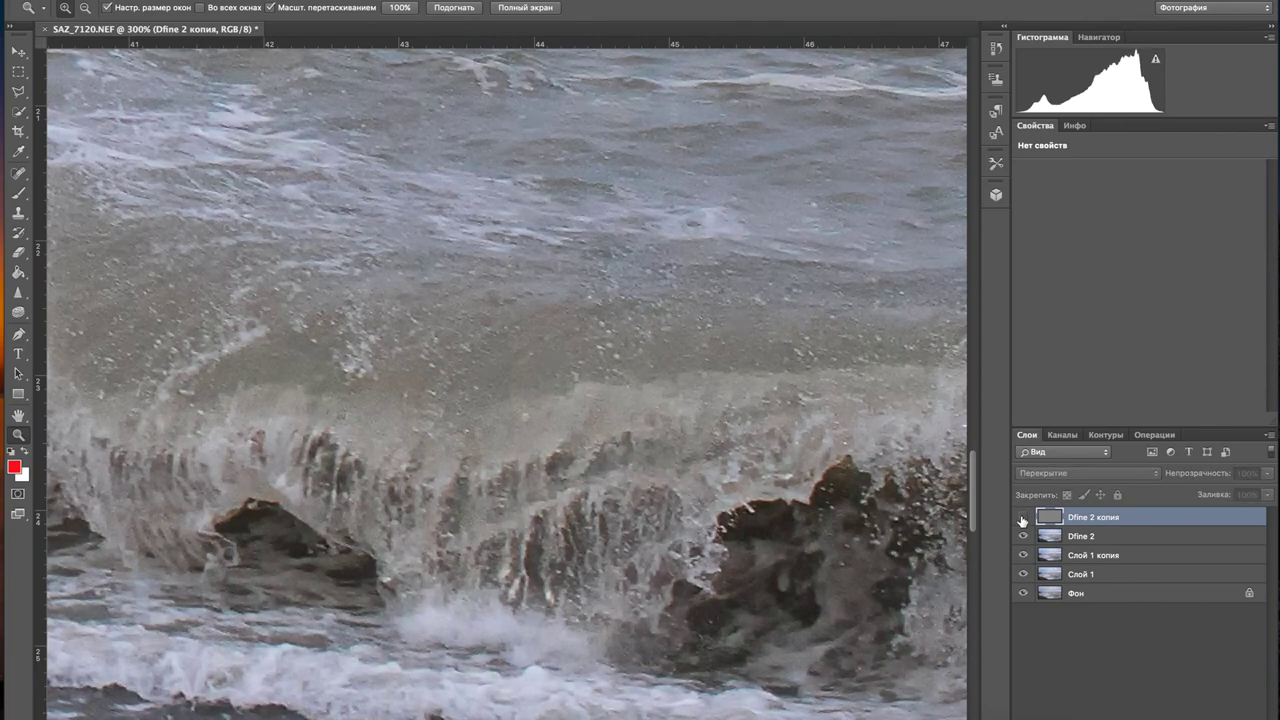
left_click(1022, 519)
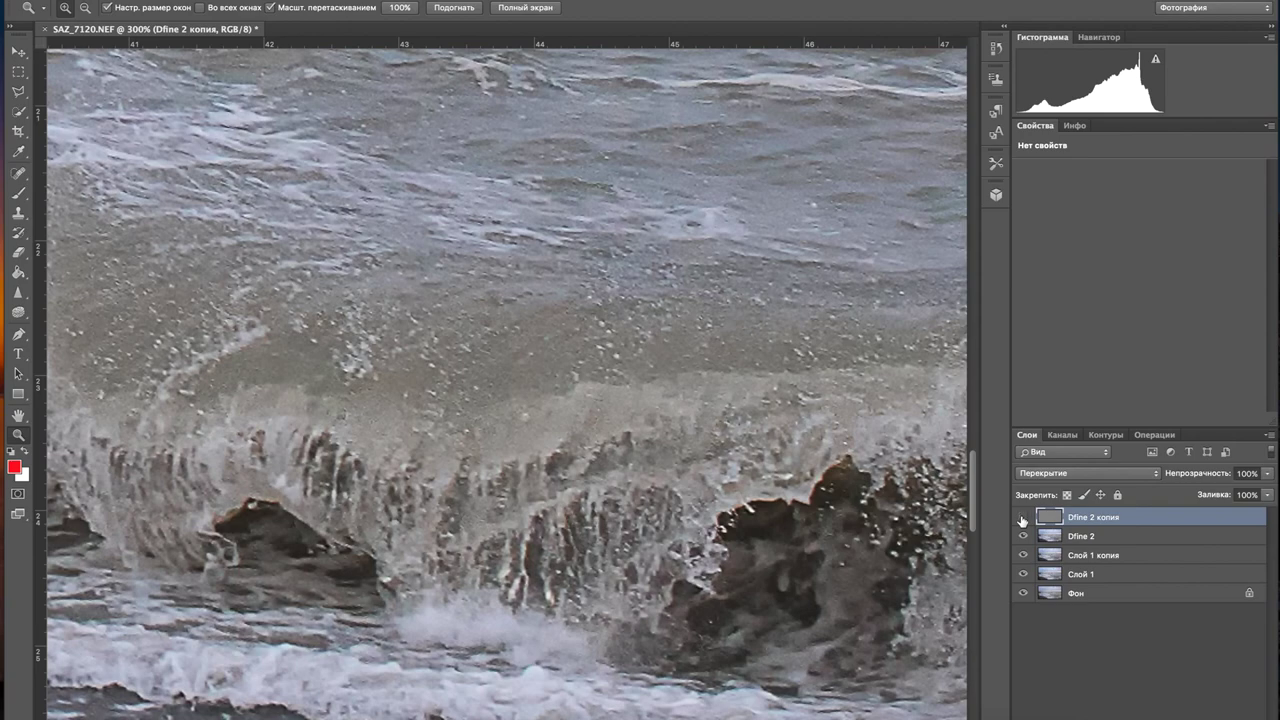
left_click(1022, 519)
left_click(1022, 519)
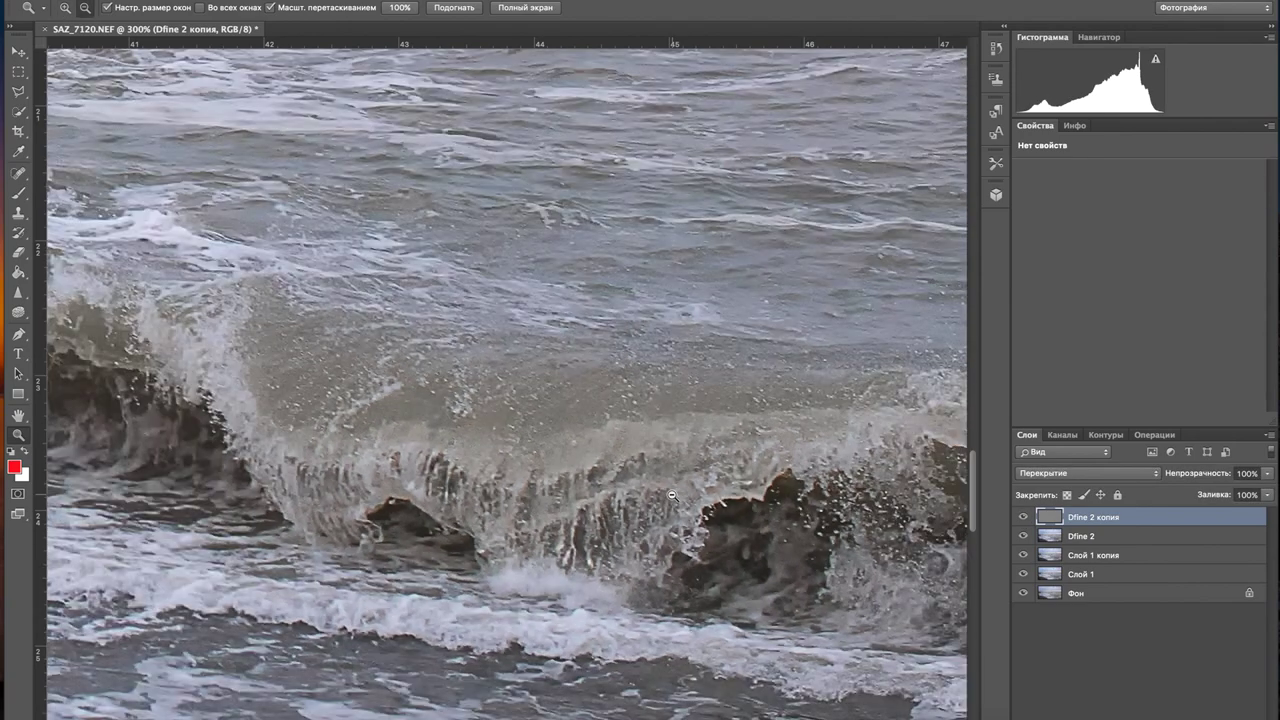
- Review the sharpened seascape as a whole, from the wave across to the beach and tower
left_click(672, 495, "alt")
left_click(672, 495, "alt")
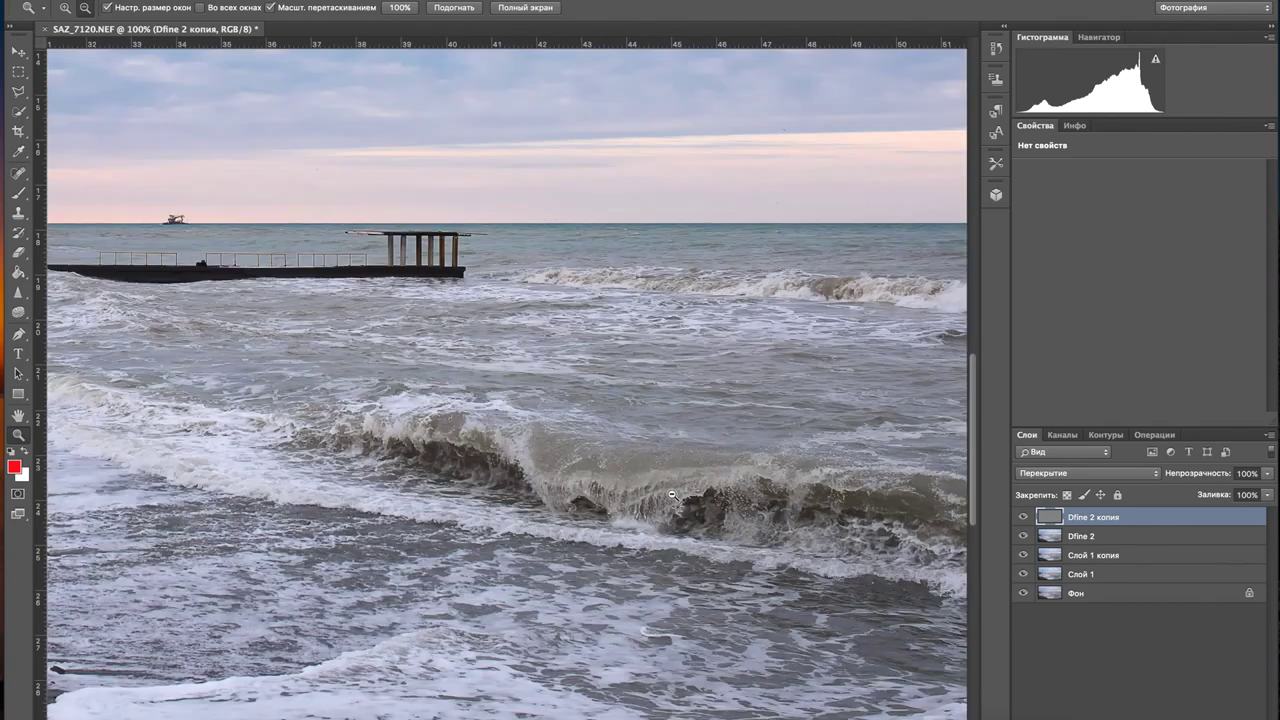
left_click(672, 495, "alt")
left_click(672, 495, "alt")
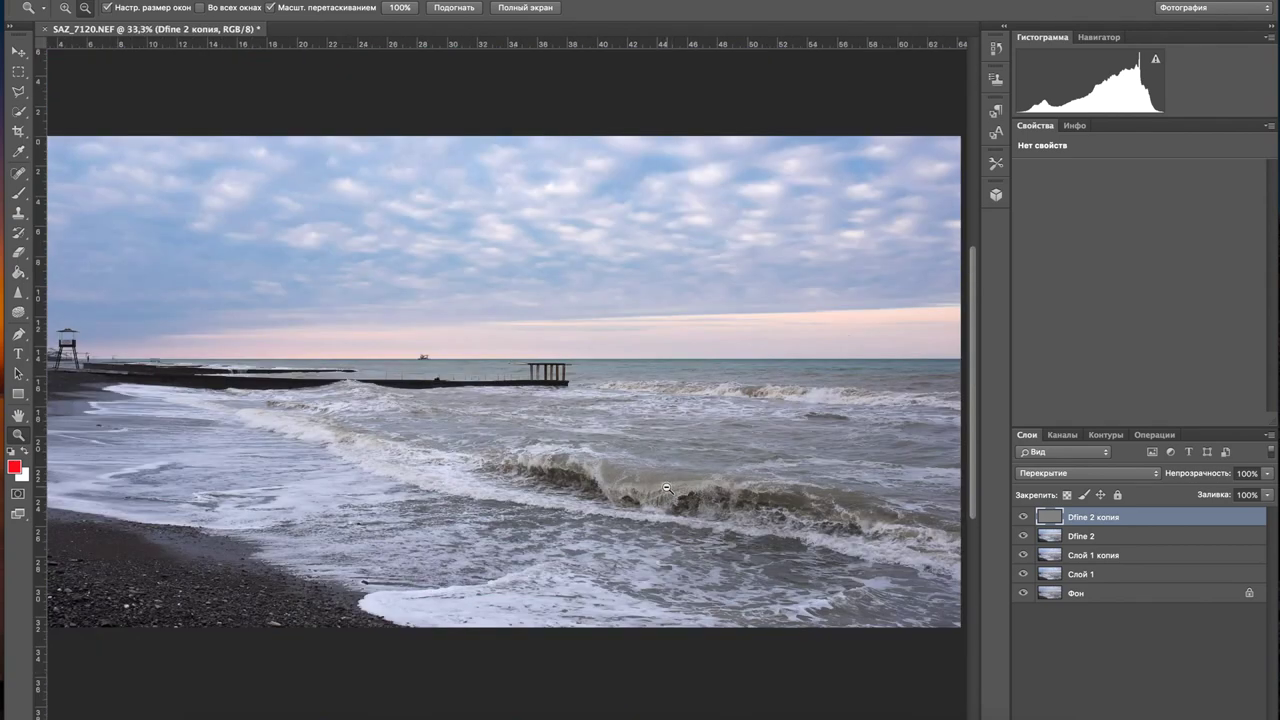
left_click(406, 481, "alt")
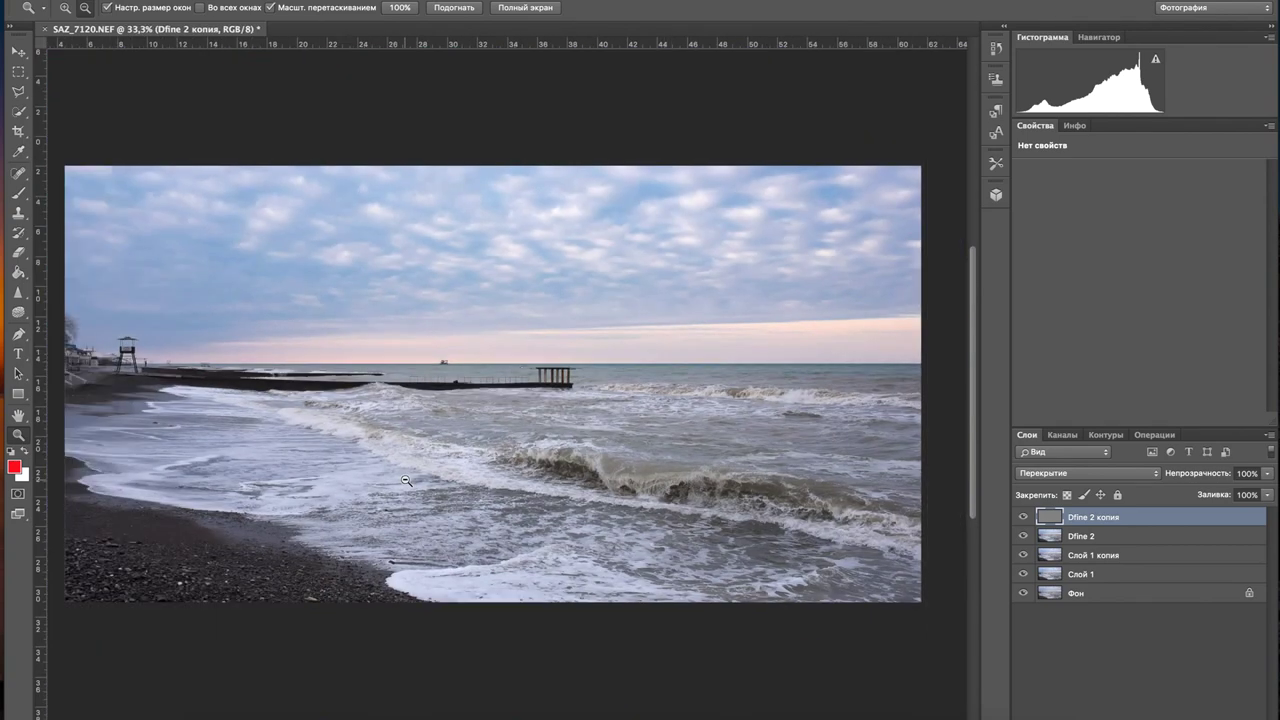
left_click(315, 421)
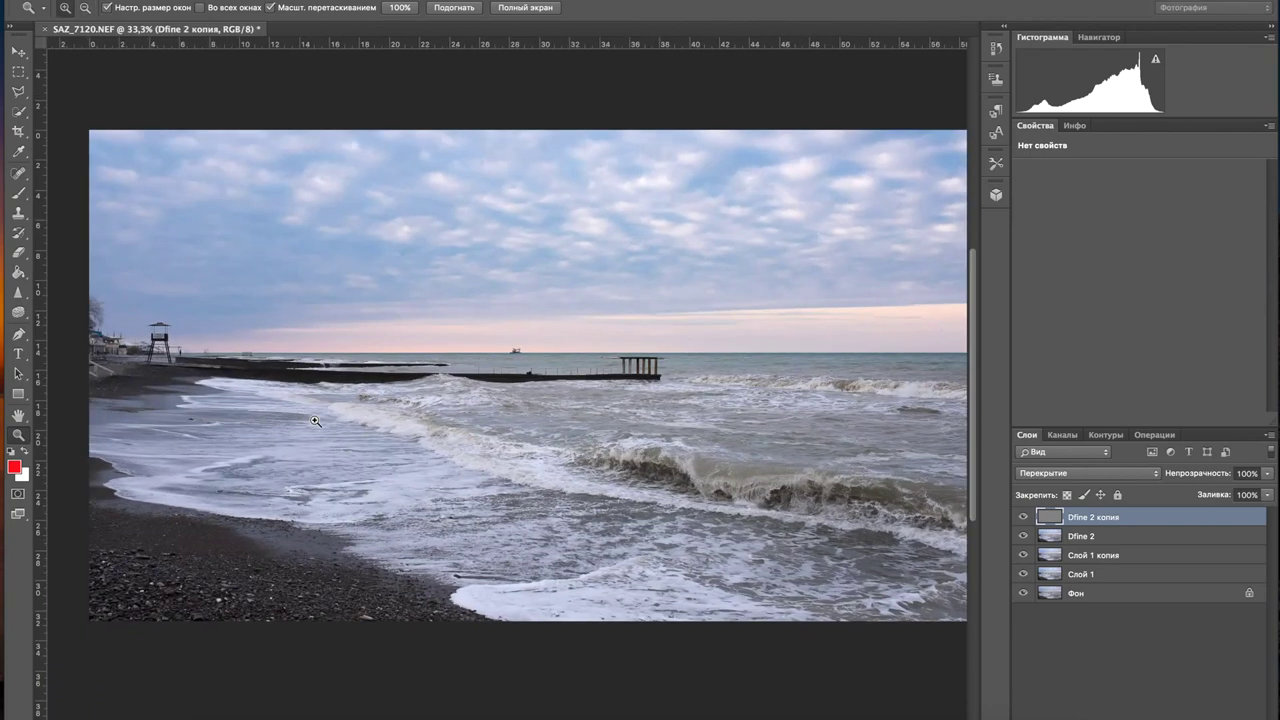
left_click(315, 421, "alt")
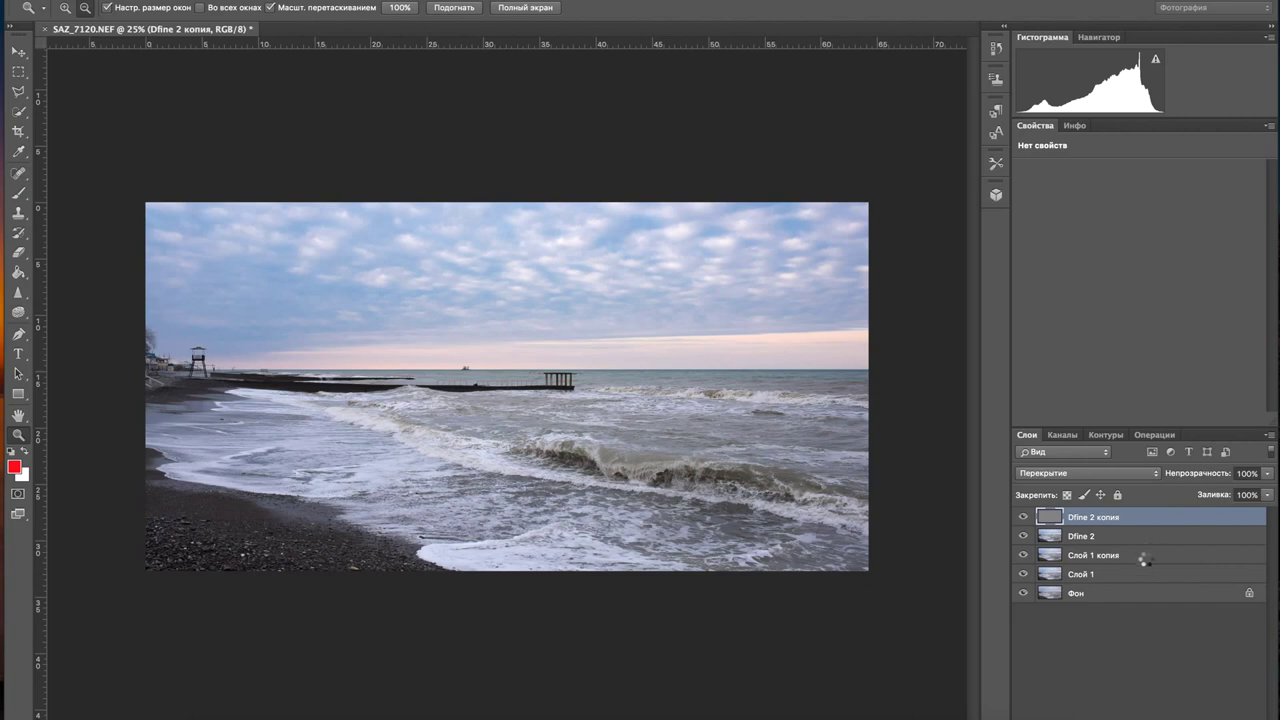
- Stamp the visible image onto a new layer, merge all layers above Фон into one, and compare it with the background
key("super+alt+shift+e")
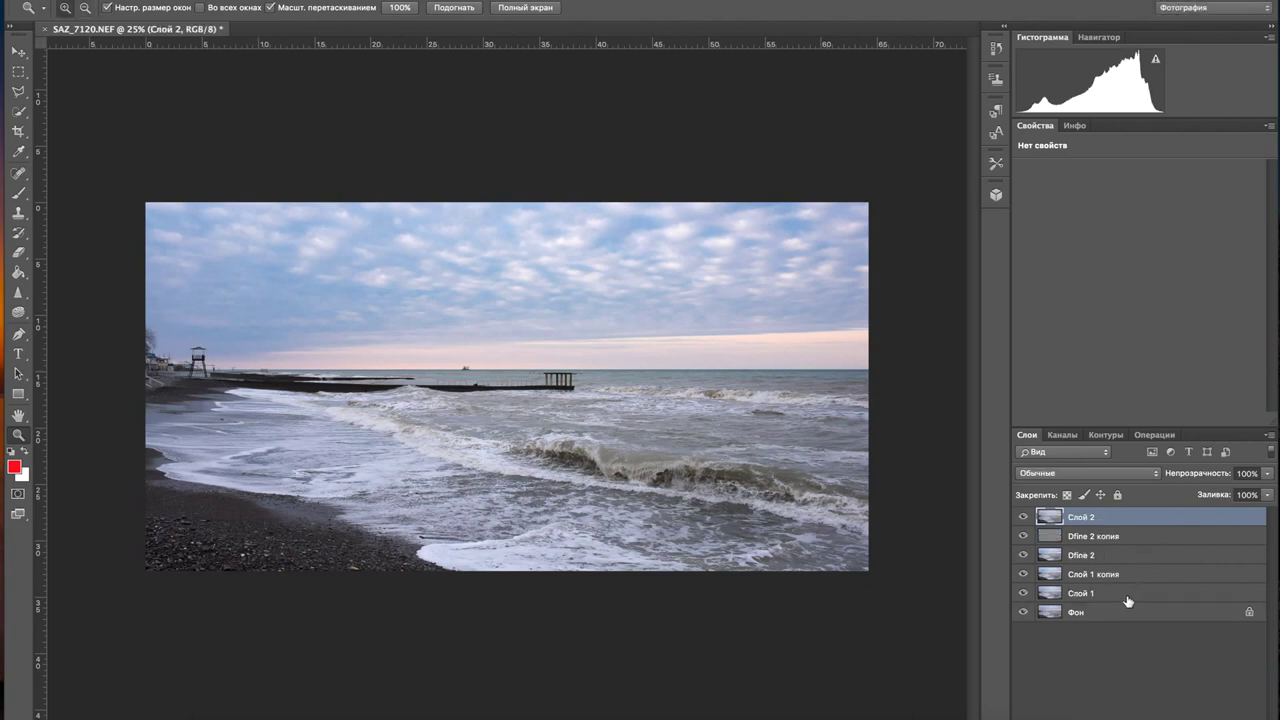
left_click(1127, 600, "shift")
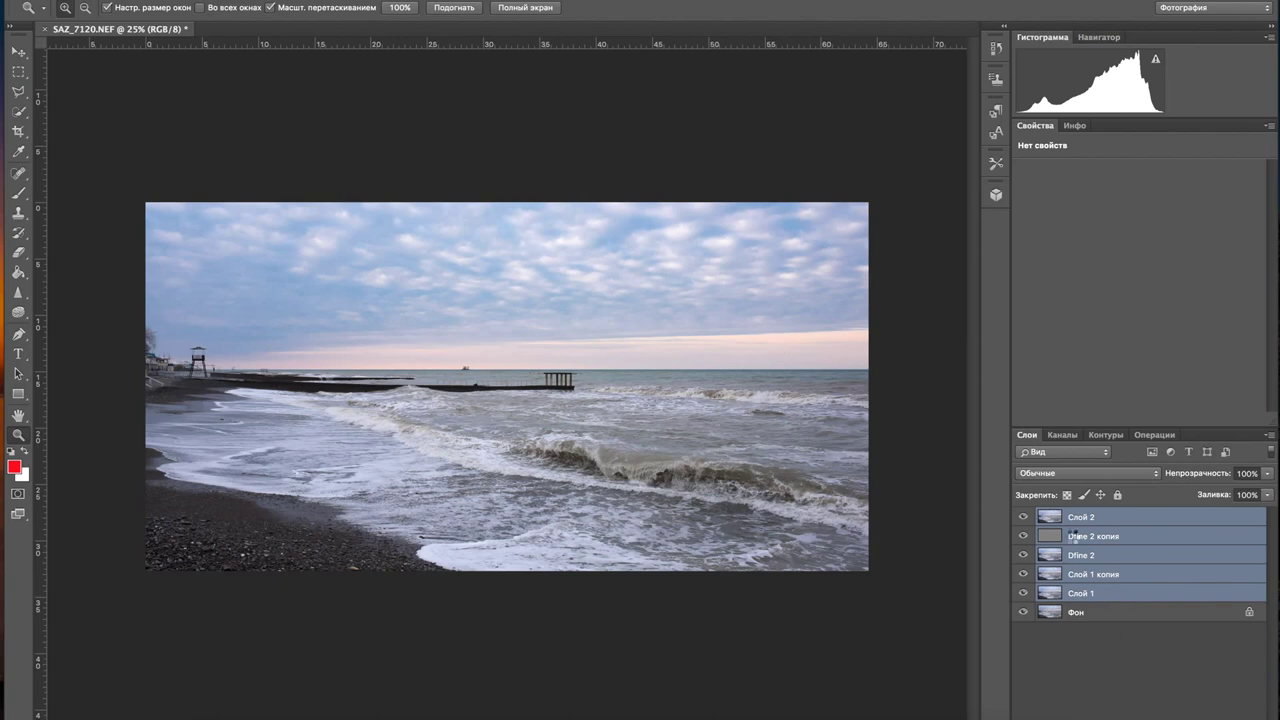
key("super+e")
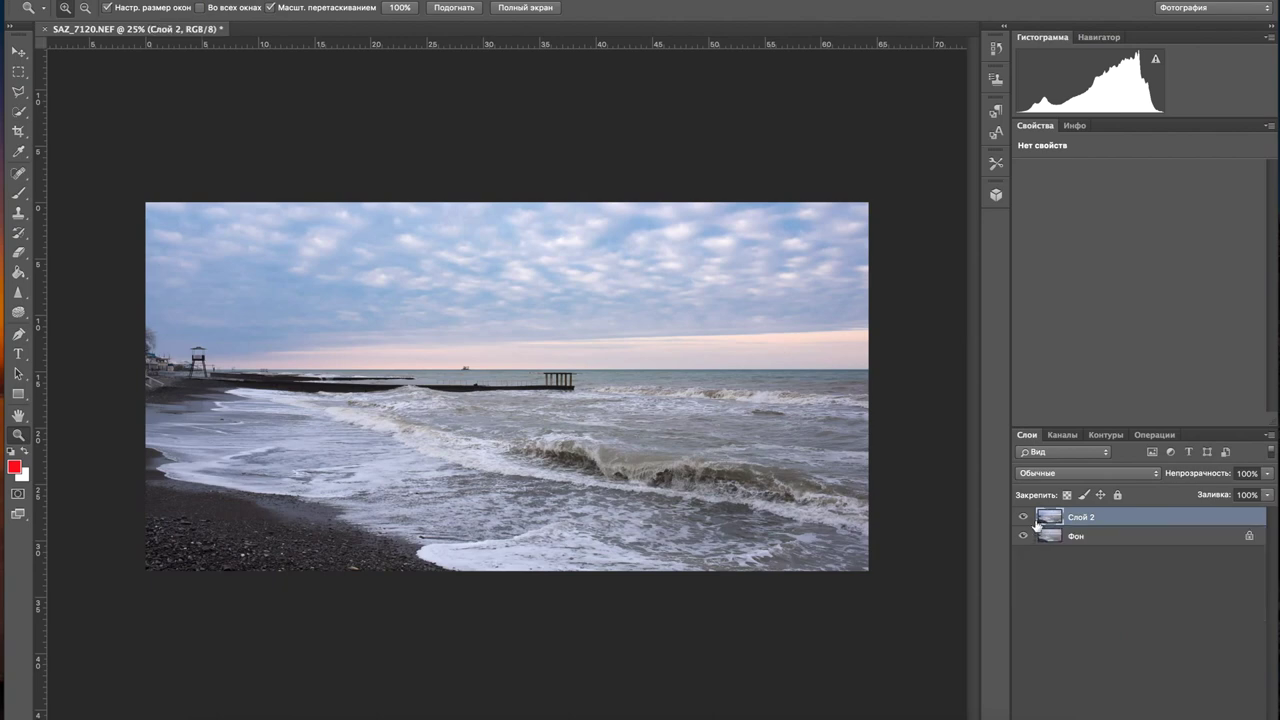
left_click(1024, 520)
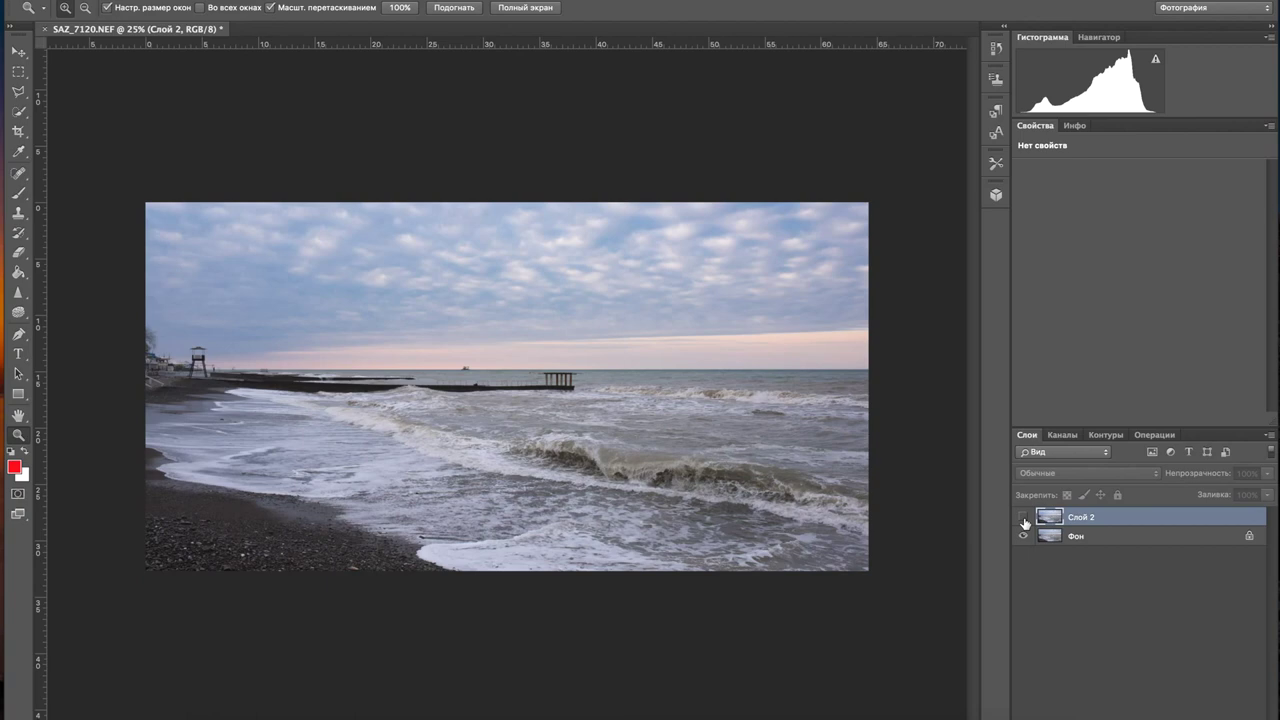
left_click(1024, 520)
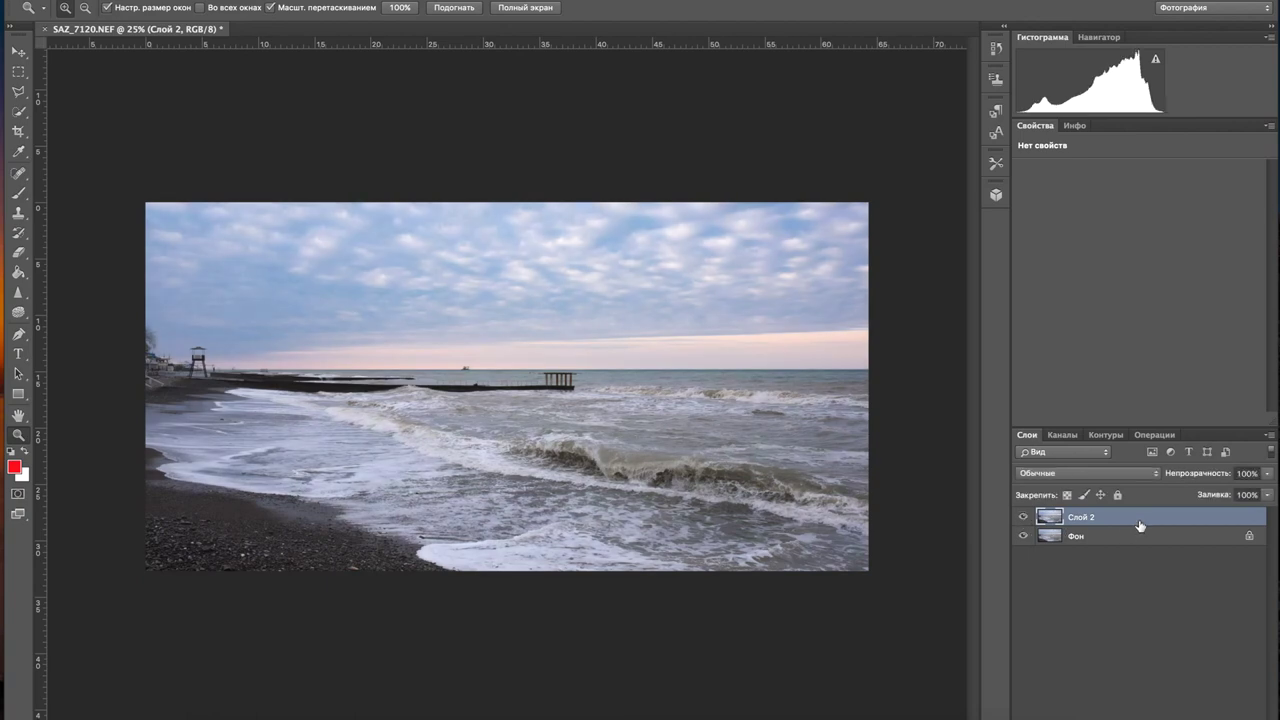
- Duplicate the merged layer Слой 2 and open the copy in the Camera Raw filter
key("ctrl+j")
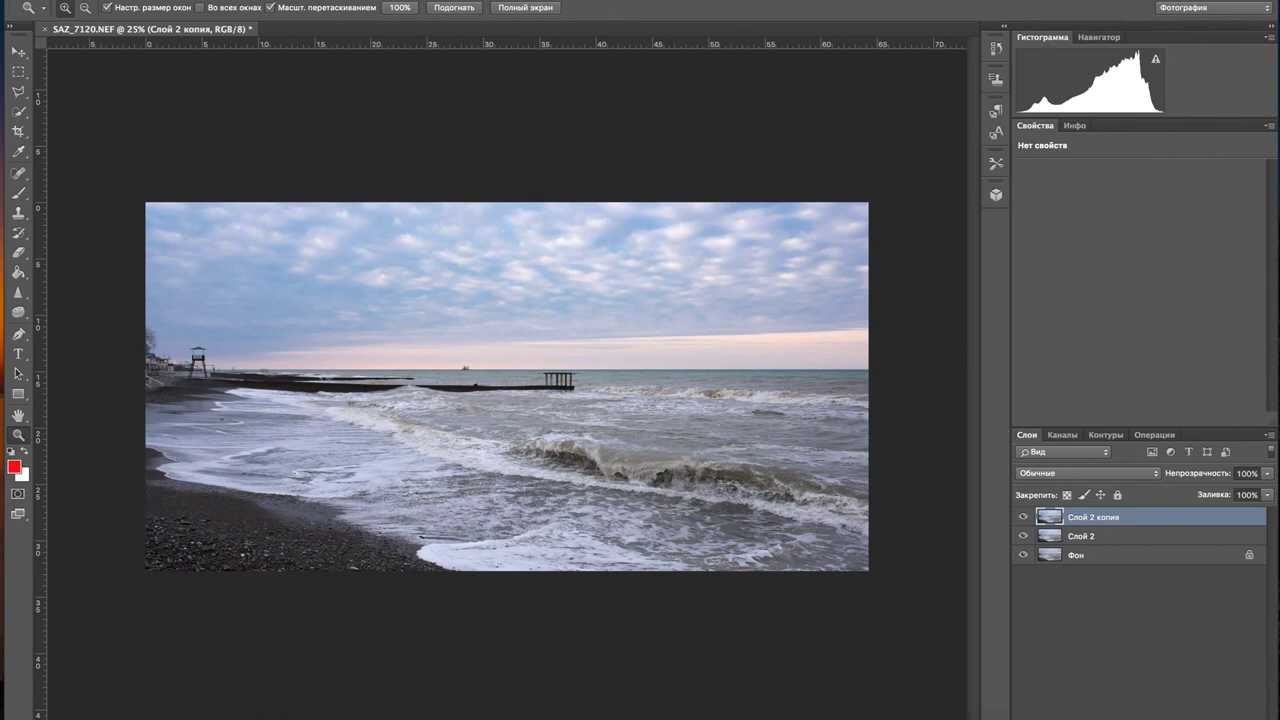
left_click(525, 0)
left_click(553, 64)
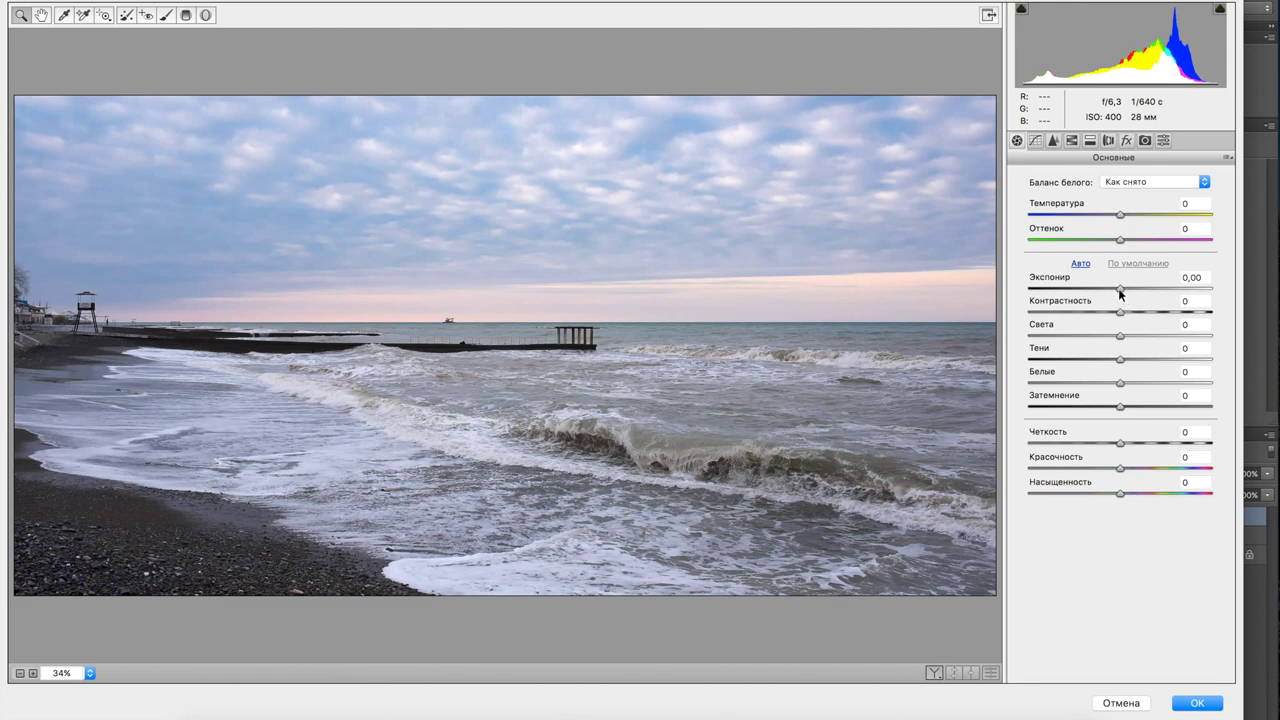
- Set the basic tones to exposure -0,65, contrast +8 and shadows -4
left_click_drag(1120, 292, 1107, 293)
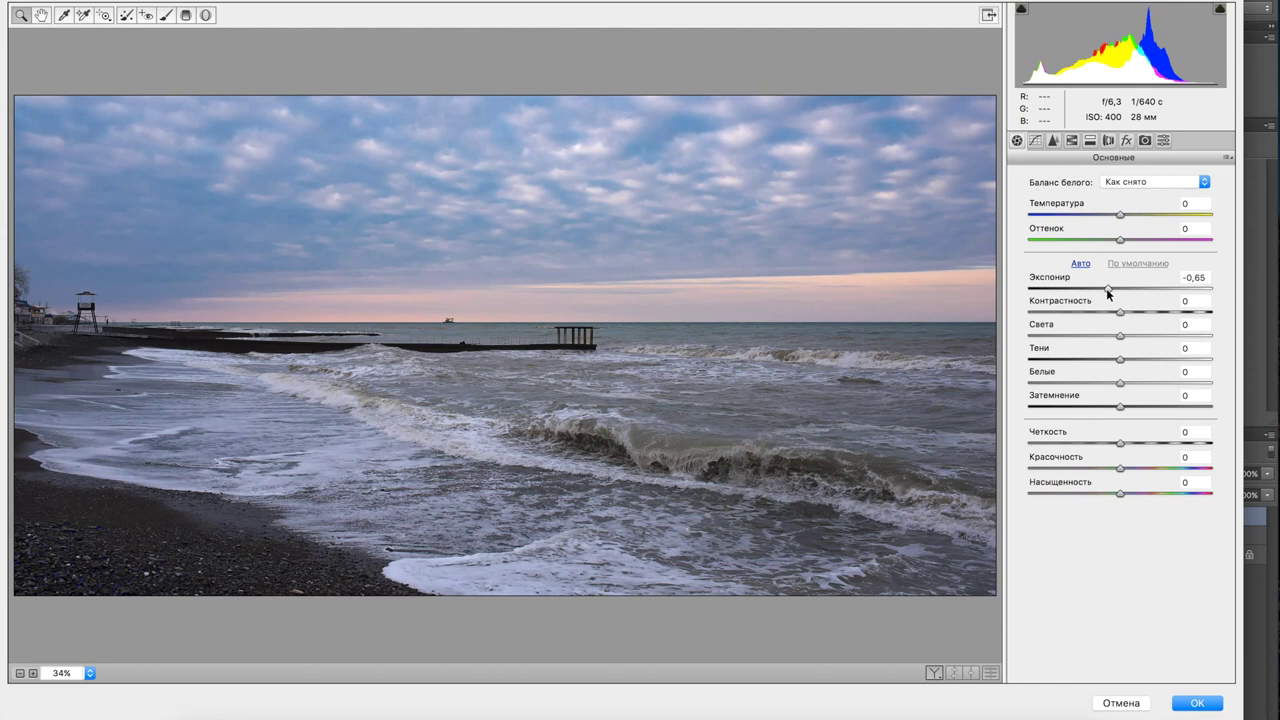
left_click(1107, 293)
mouse_move(1123, 312)
left_mouse_down()
mouse_move(1148, 312)
mouse_move(1131, 314)
mouse_move(1127, 335)
left_mouse_up()
key("Tab")
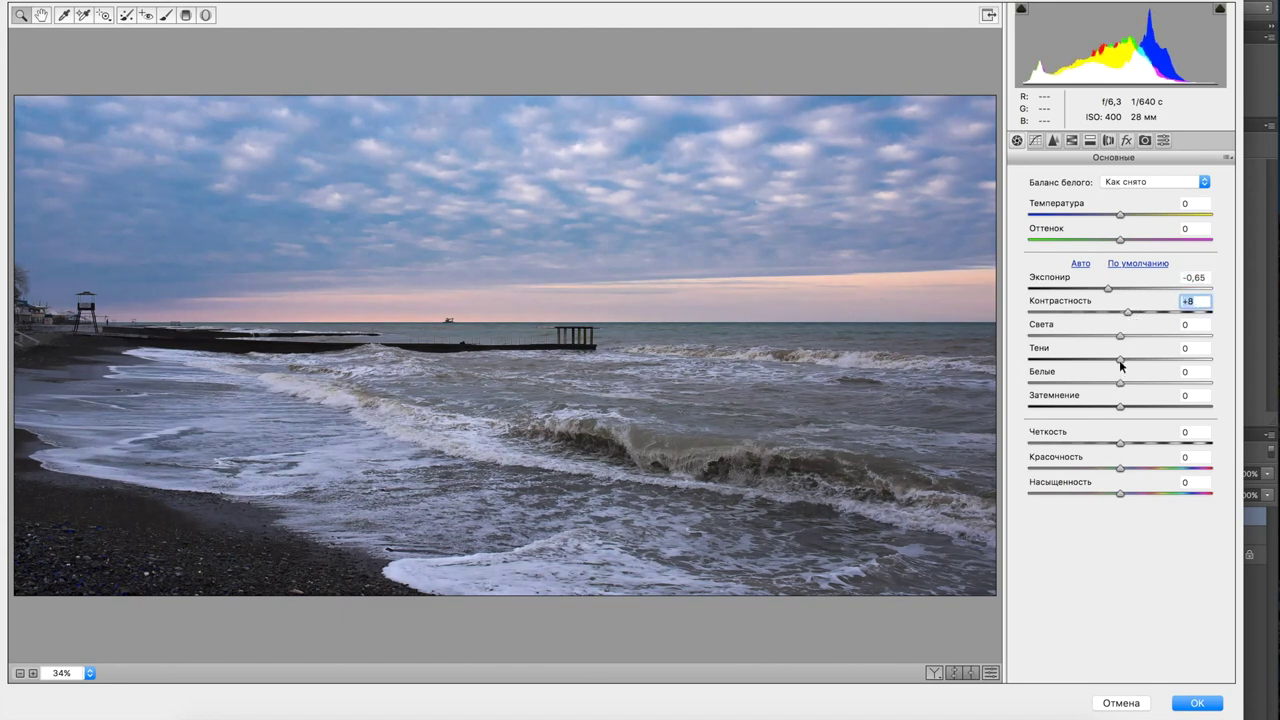
left_click_drag(1120, 362, 1095, 362)
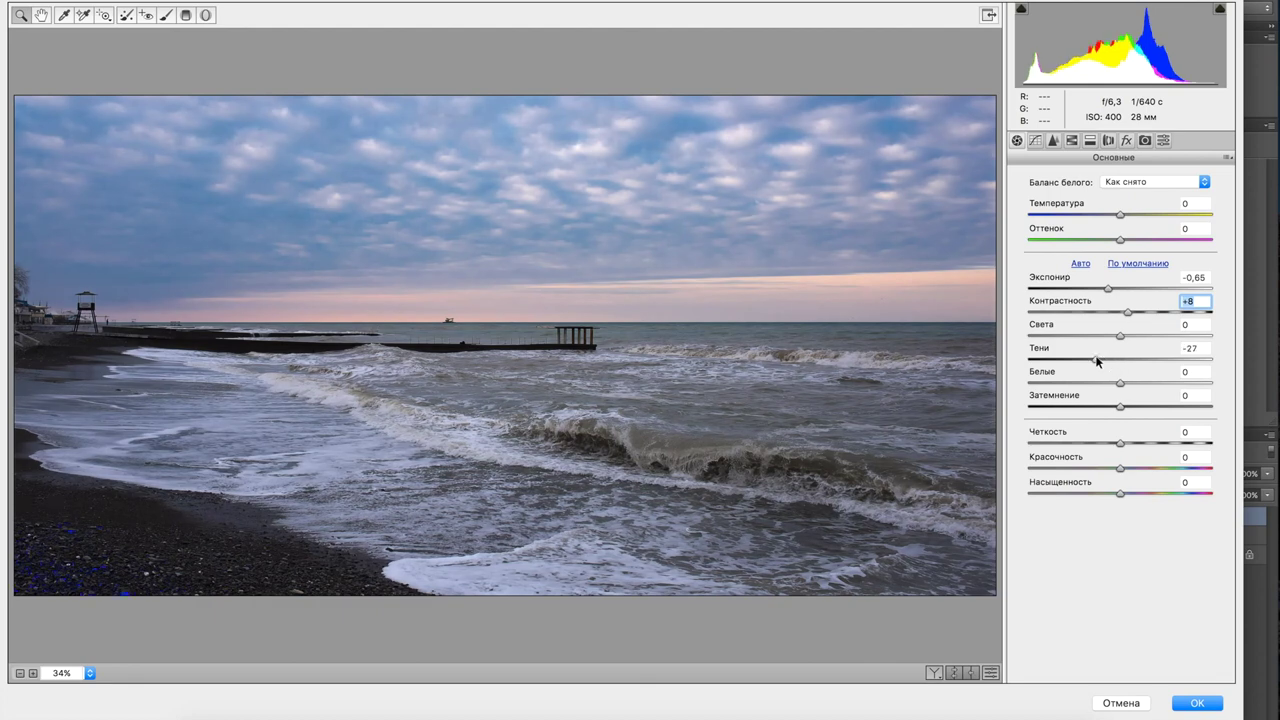
left_click(1117, 362)
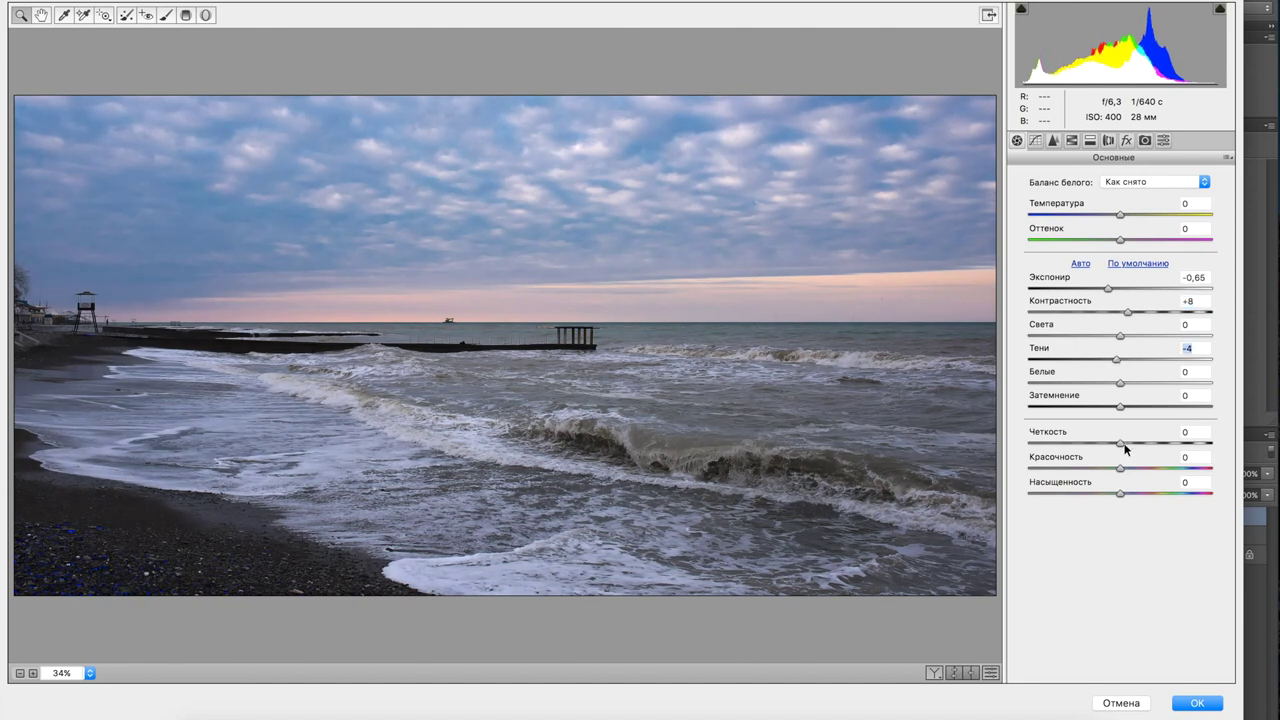
- Set clarity to +60, blacks (Затемнение) to +23 and the white balance temperature to +8
left_click_drag(1120, 443, 1164, 448)
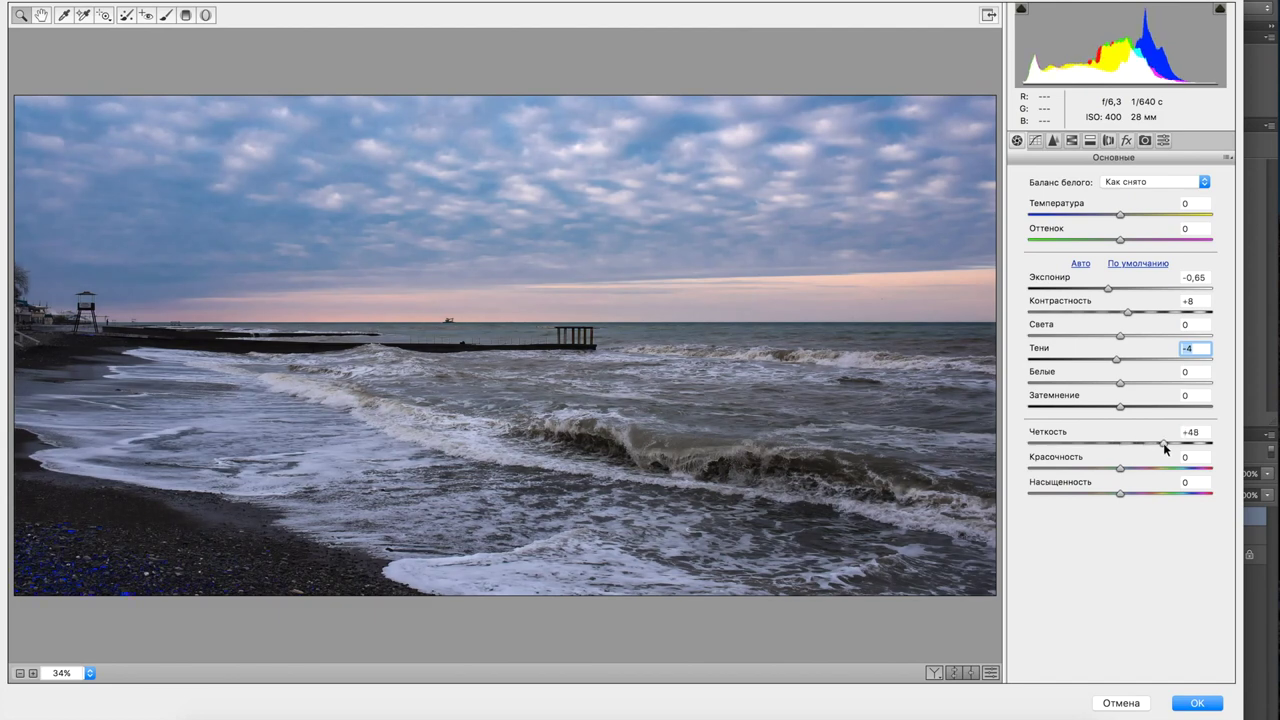
left_click_drag(1164, 449, 1177, 450)
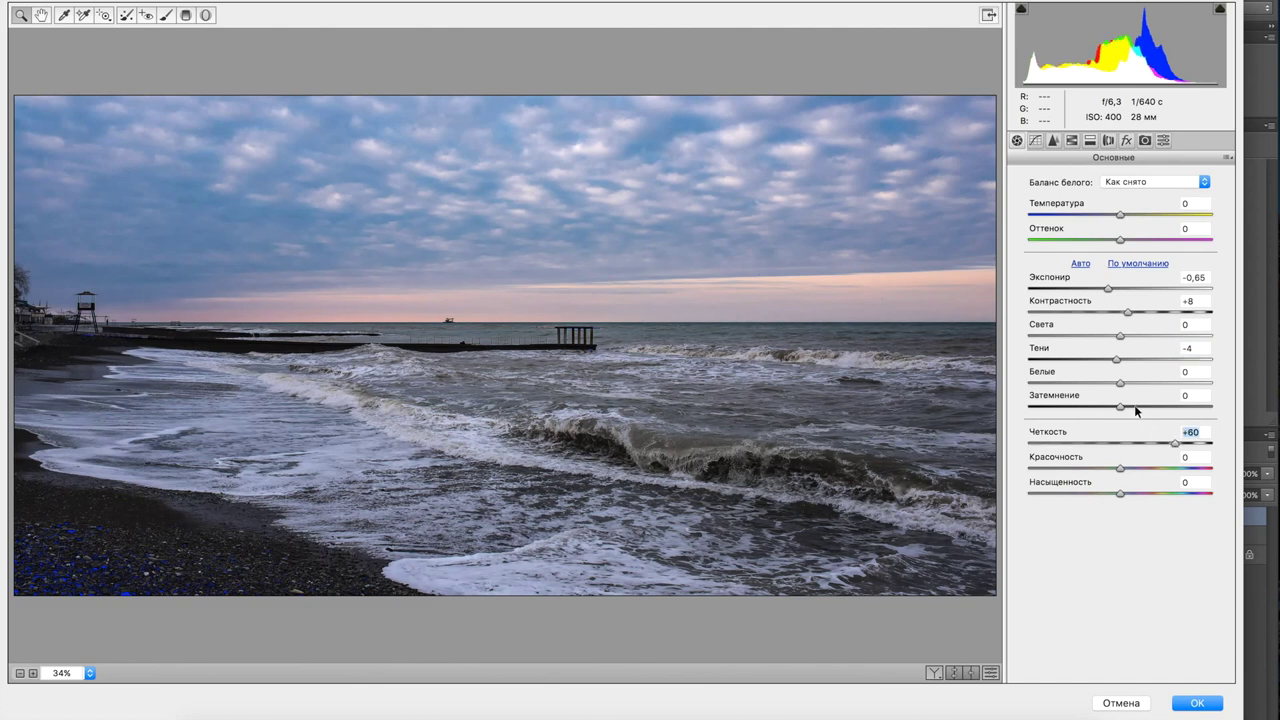
left_click_drag(1122, 408, 1143, 411)
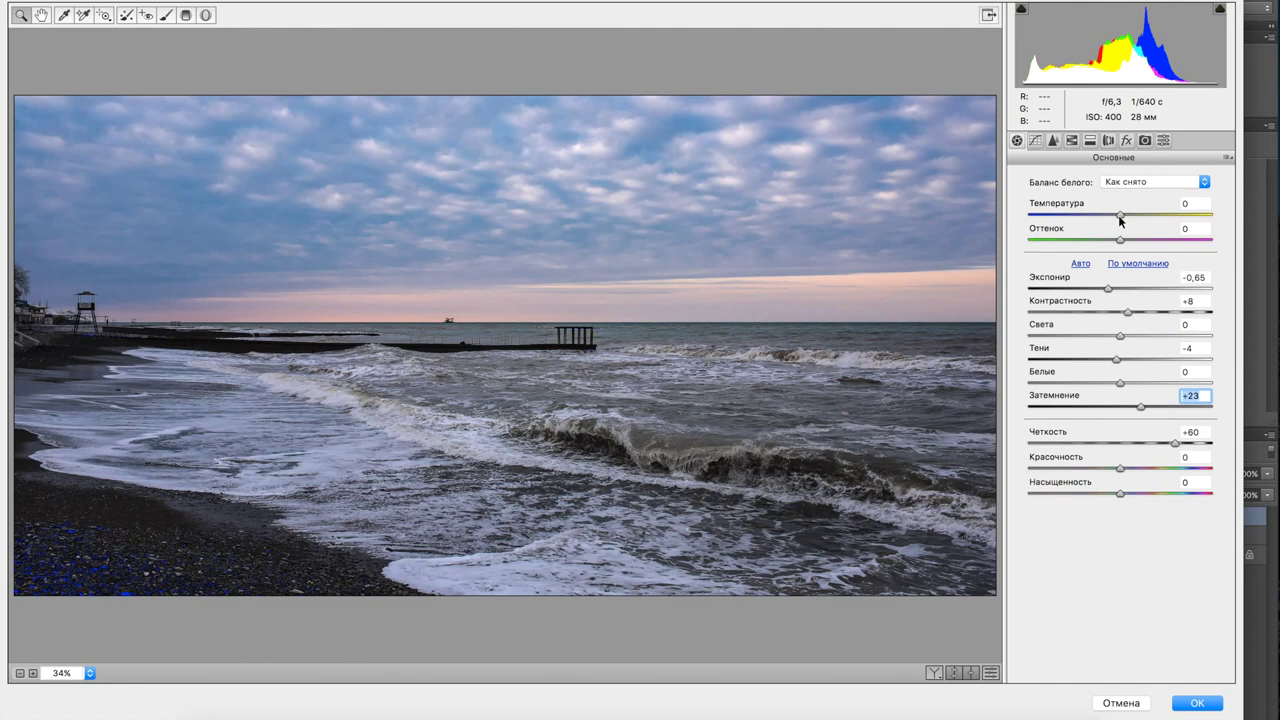
left_click_drag(1120, 220, 1115, 220)
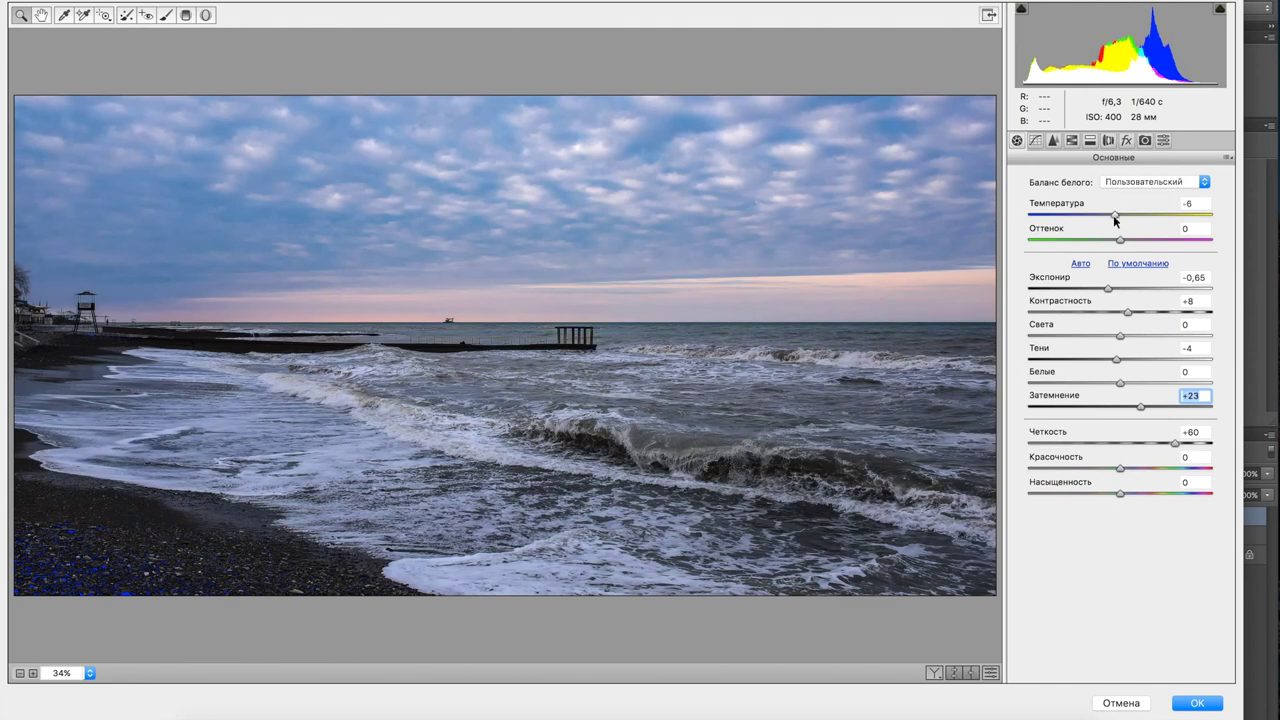
left_click_drag(1115, 220, 1126, 222)
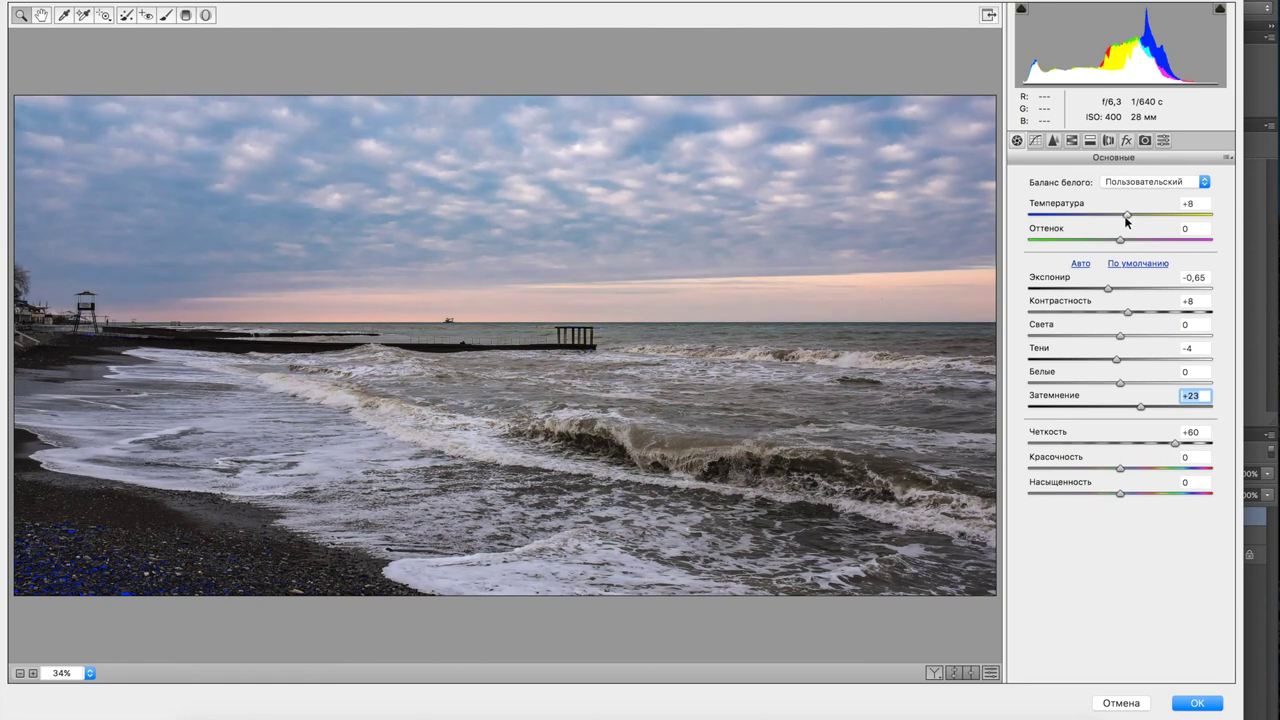
- In the HSL adjustments, set the oranges' saturation to +51 and raise the yellows' saturation
left_click(1076, 144)
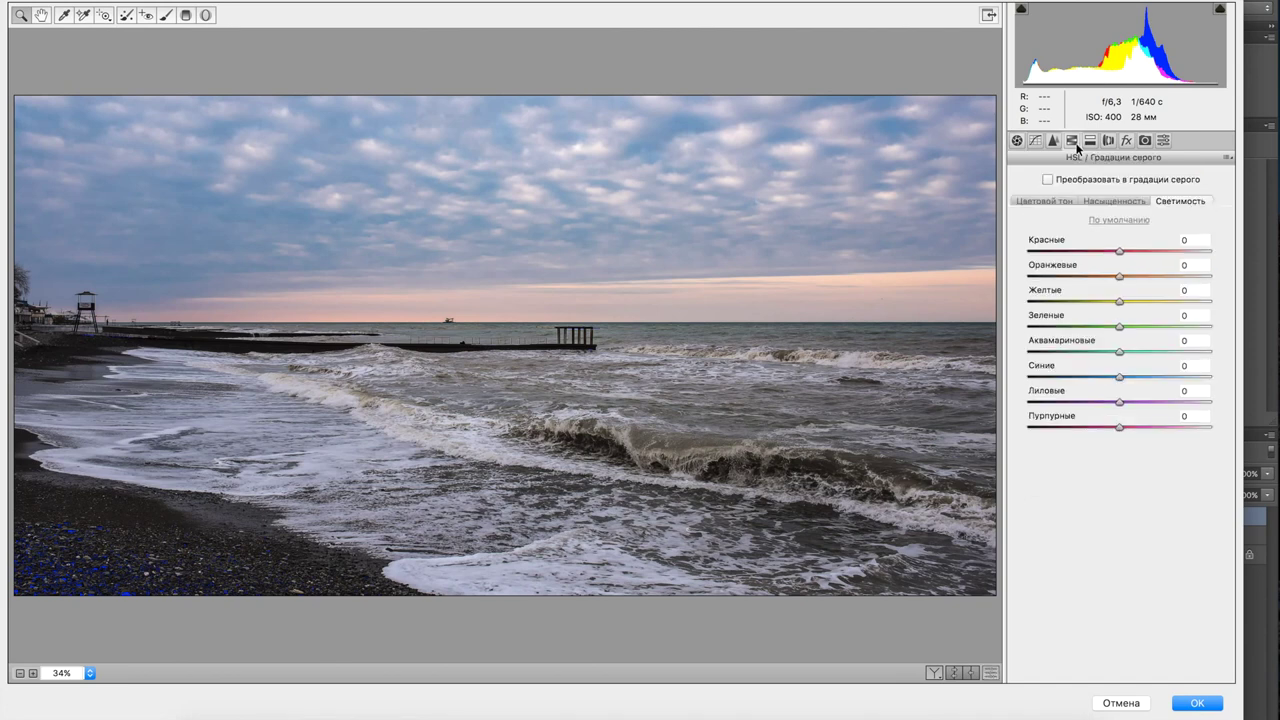
left_click(1122, 204)
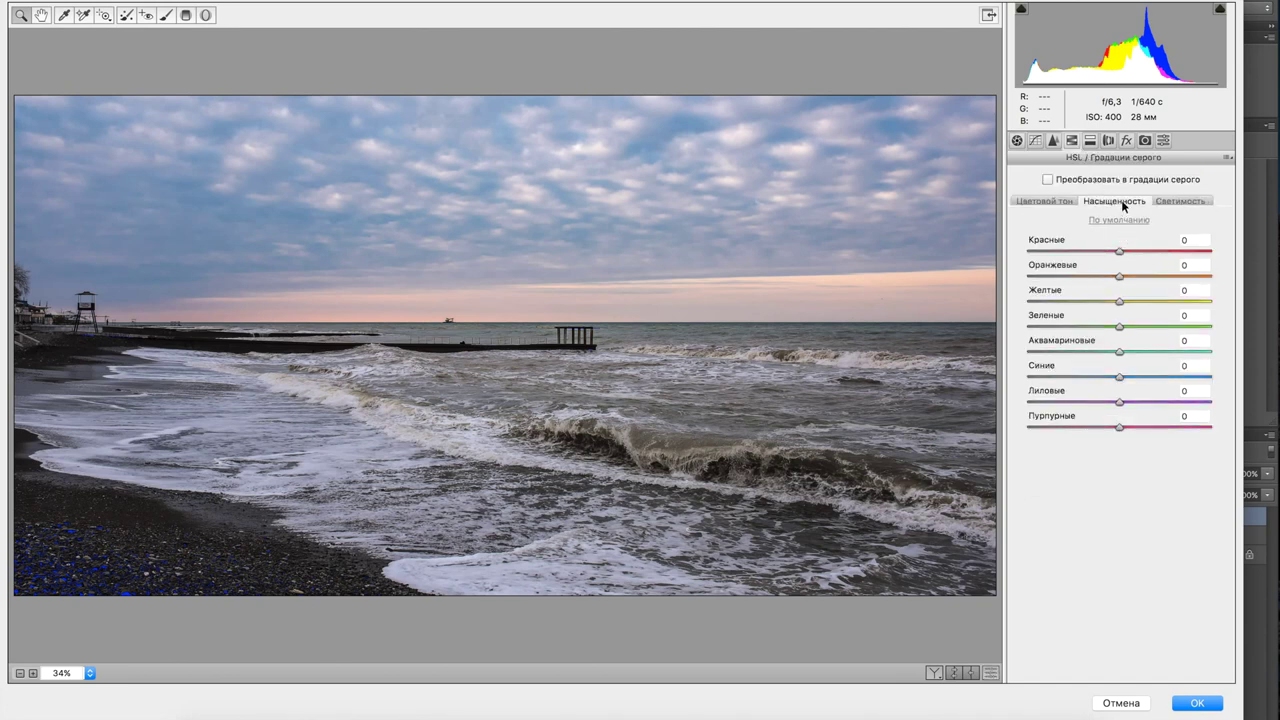
left_click_drag(1145, 281, 1154, 285)
left_click(1154, 283)
left_click(1169, 280)
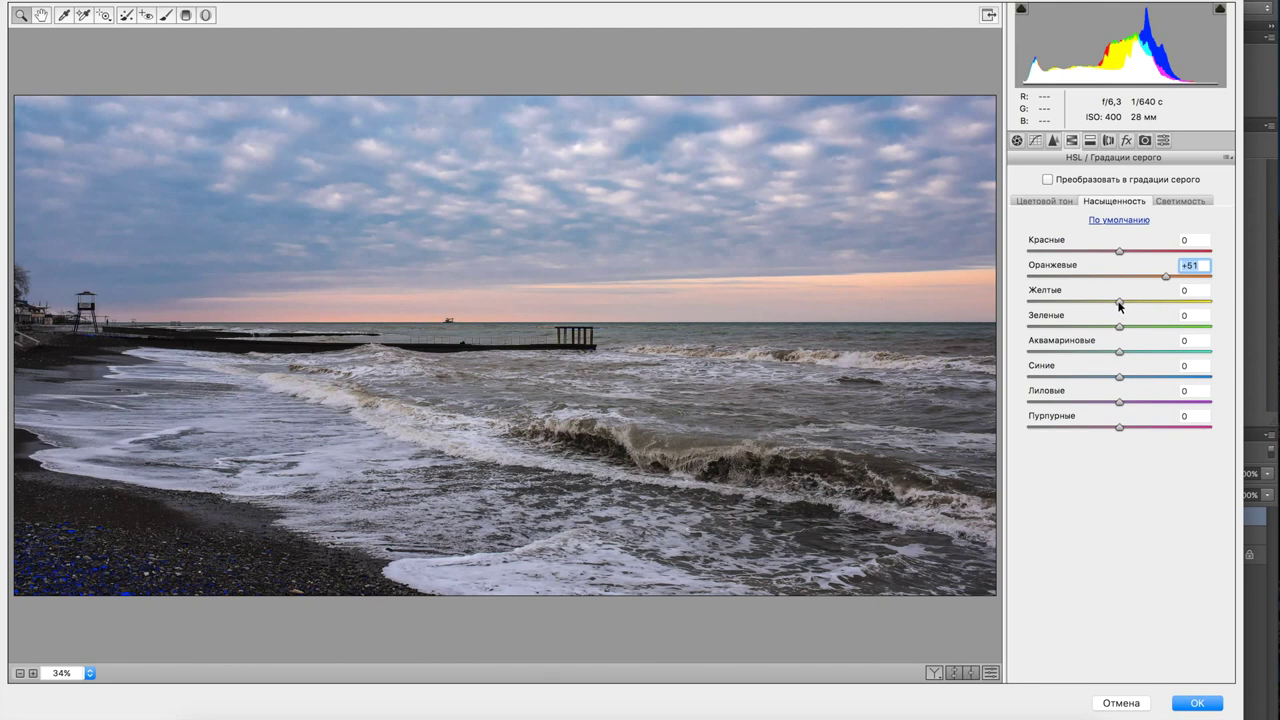
left_click(1156, 302)
- Set the oranges' luminance to -3 and apply the Camera Raw adjustments to the layer copy
left_click(1175, 203)
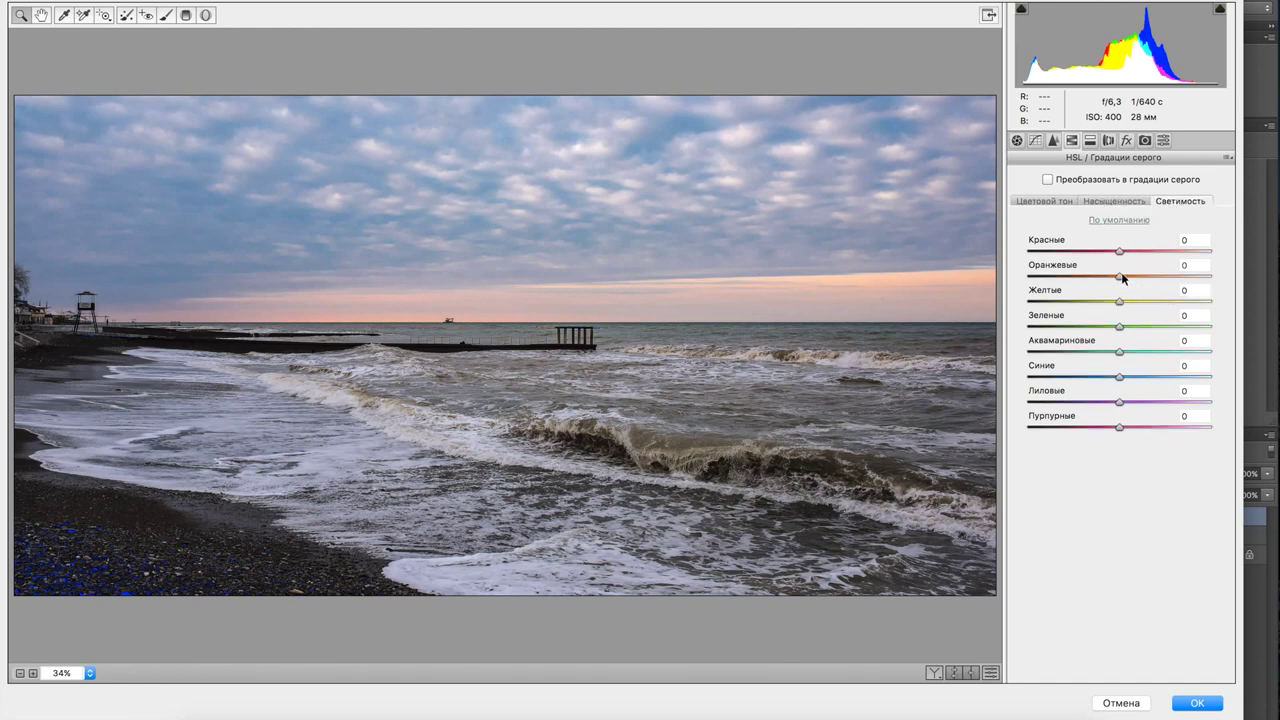
left_click_drag(1168, 280, 1130, 281)
left_click_drag(1120, 280, 1119, 280)
left_click(1120, 280)
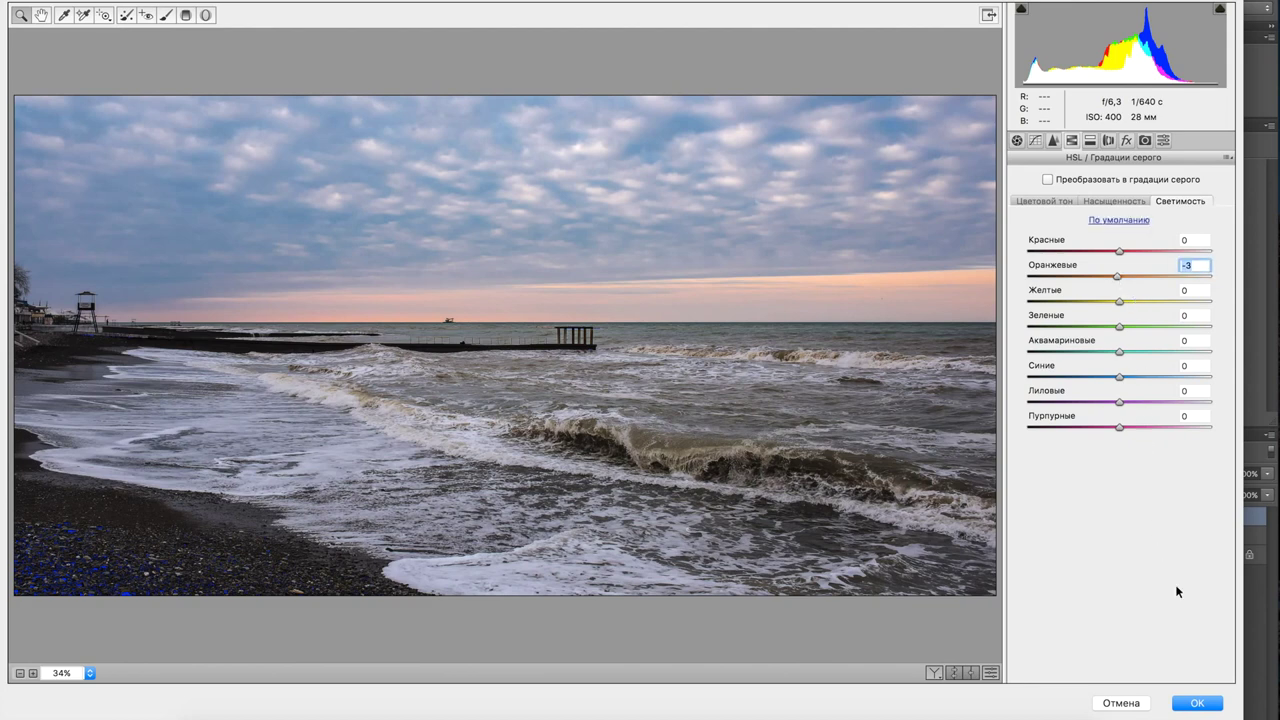
left_click(1213, 706)
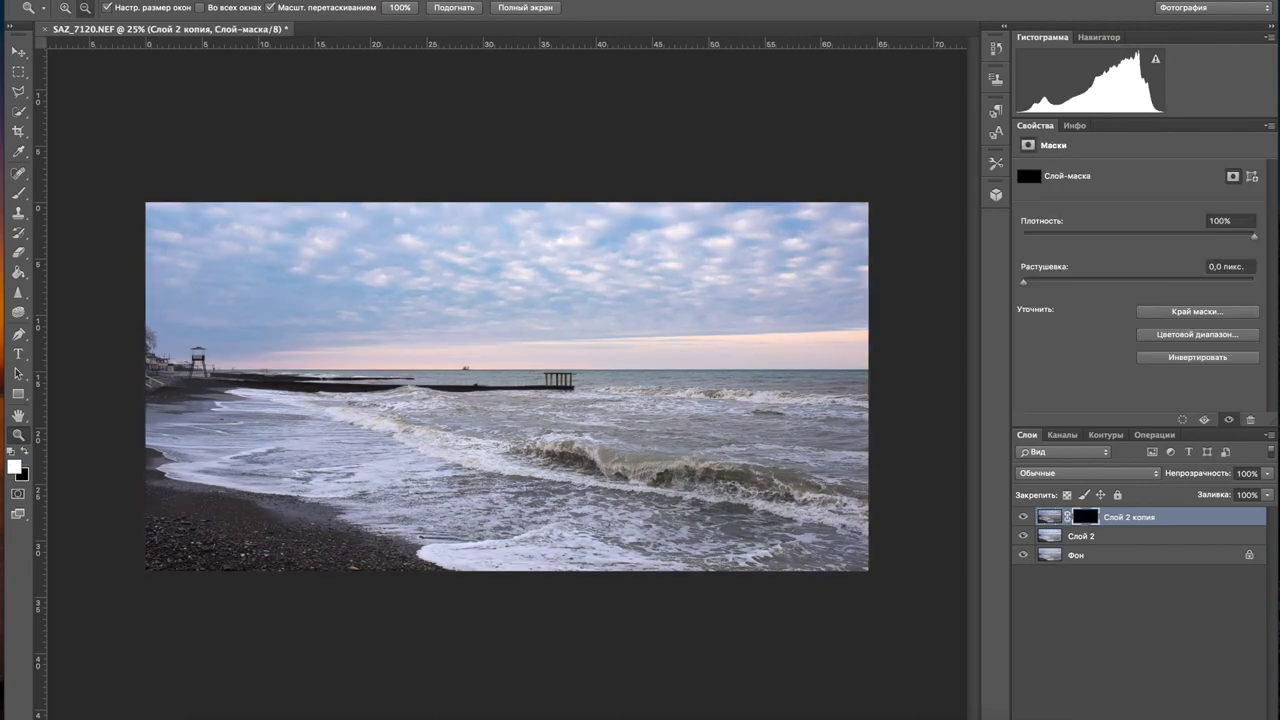
- Paint white over the upper sky on the mask of Слой 2 копия with a 1700 px brush at 27% opacity
left_click(397, 292)
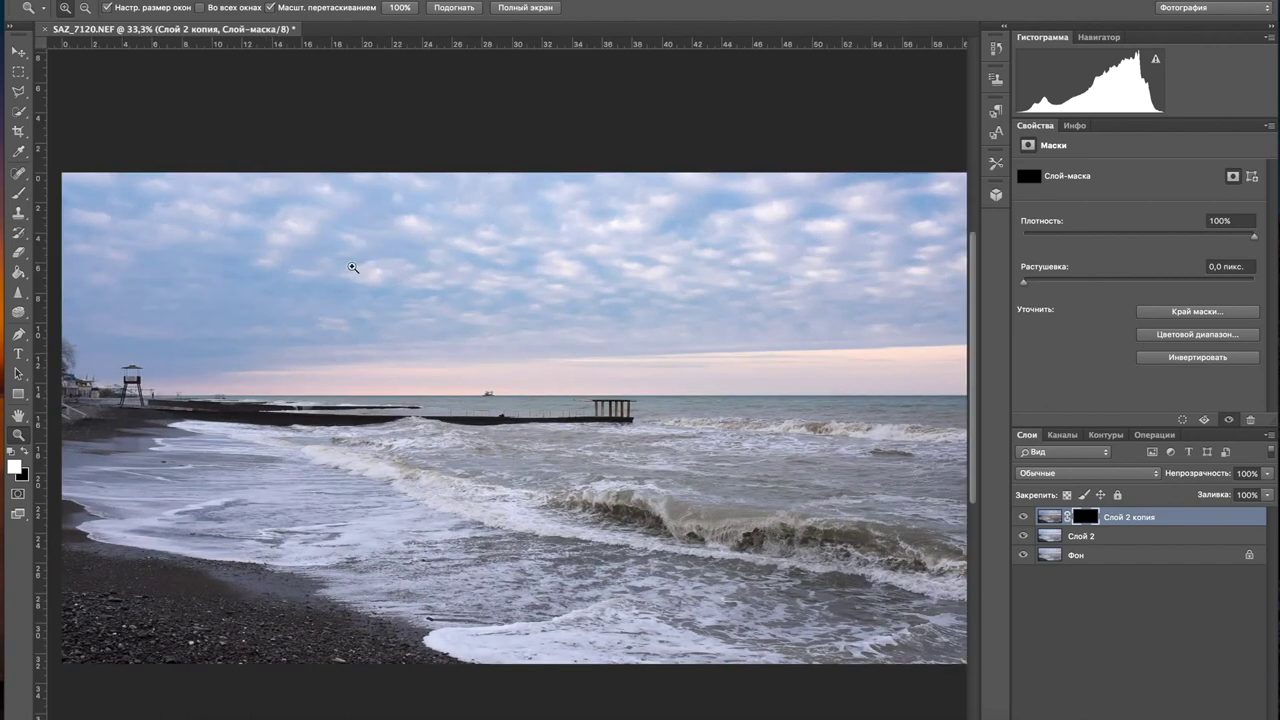
key("alt")
left_click(350, 266, "alt")
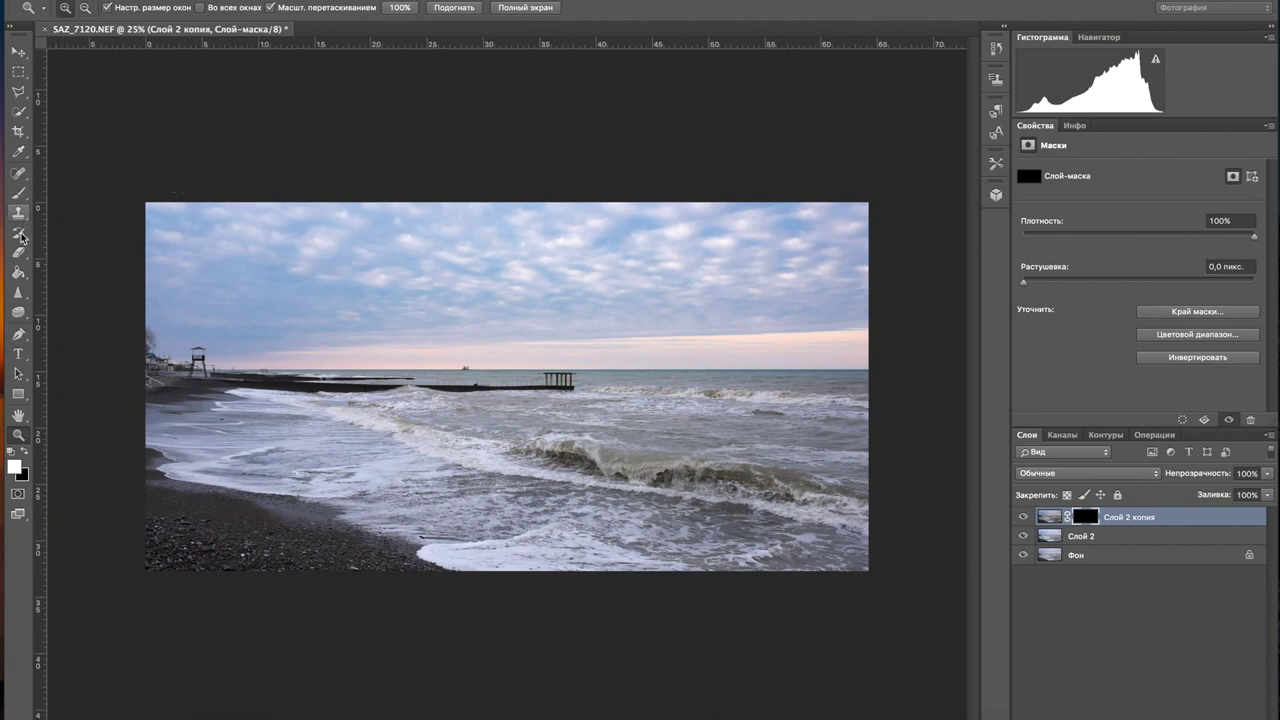
left_click(24, 197)
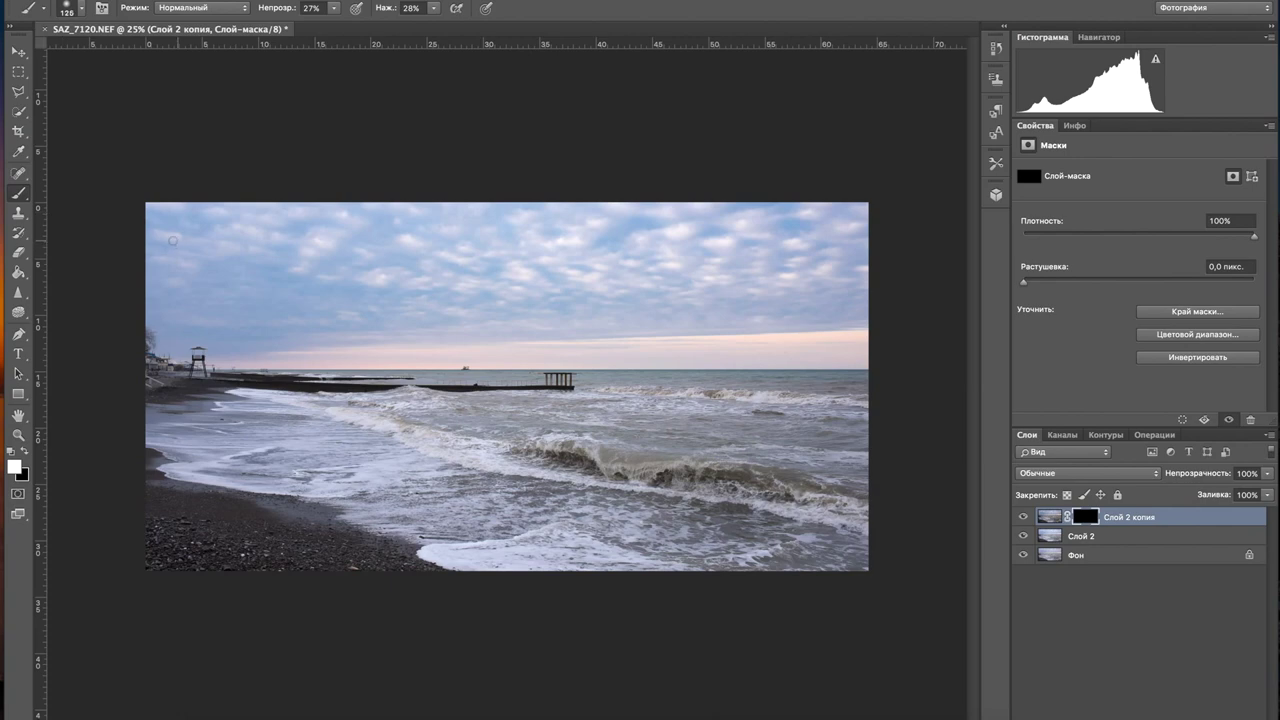
key("bracketright")
key("bracketright")
key("bracketright")
key("bracketright")
key("bracketright")
key("bracketright")
key("bracketright")
key("bracketright")
key("bracketright")
key("bracketright")
key("bracketright")
key("bracketright")
key("bracketright")
key("bracketright")
key("bracketright")
key("bracketright")
mouse_move(886, 223)
left_mouse_down()
mouse_move(815, 292)
mouse_move(662, 290)
left_mouse_up()
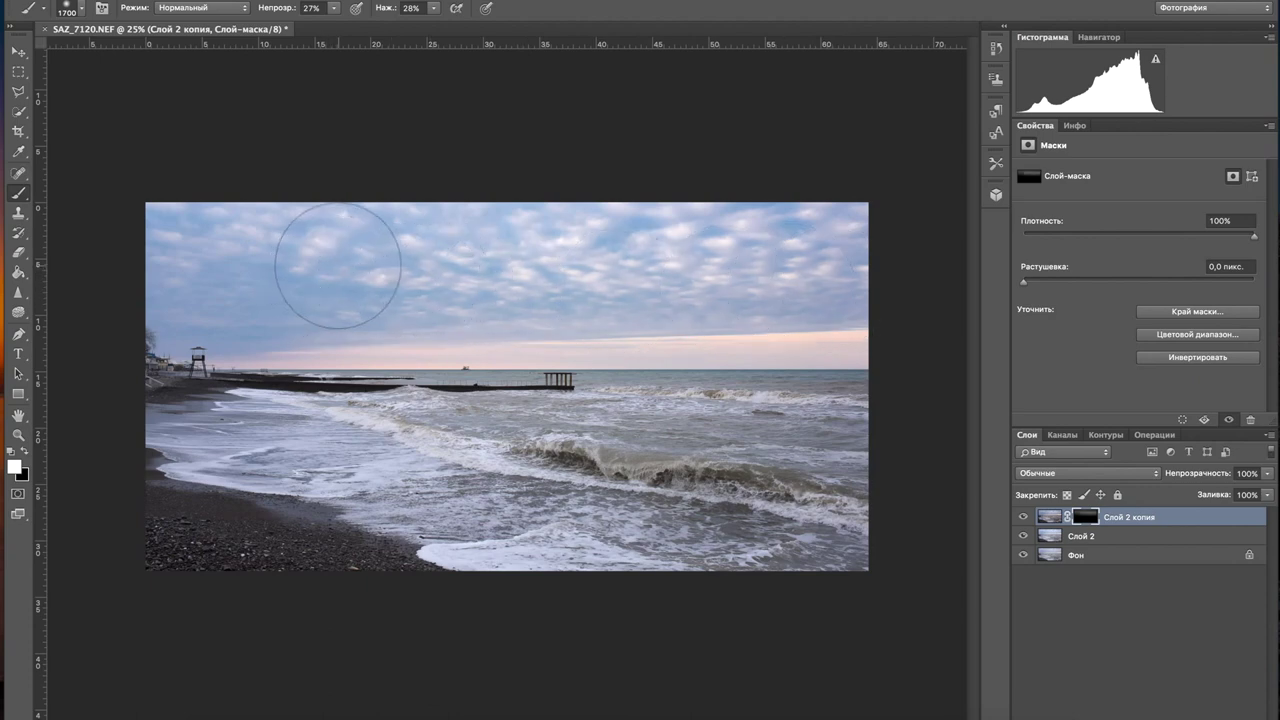
- Reveal the darker grade across the whole sky with the brush at 70% opacity, and compare it with the layer copy hidden
key("7")
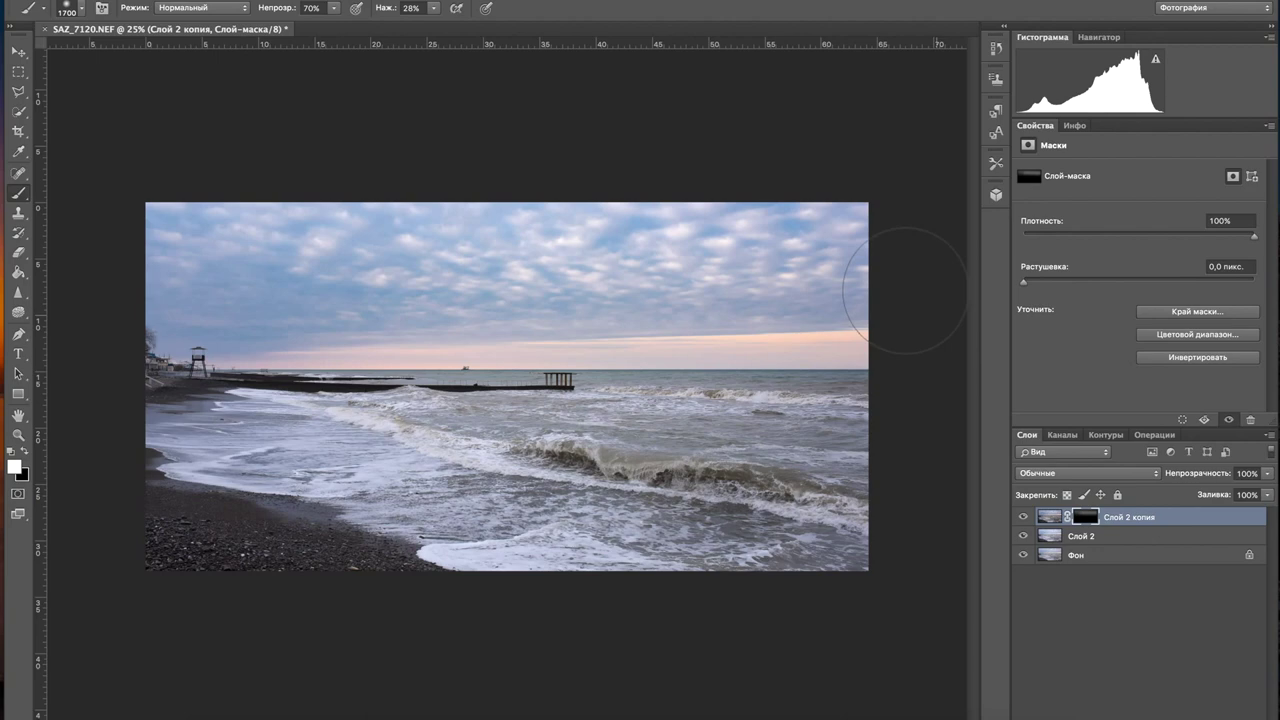
left_click_drag(830, 258, 795, 255)
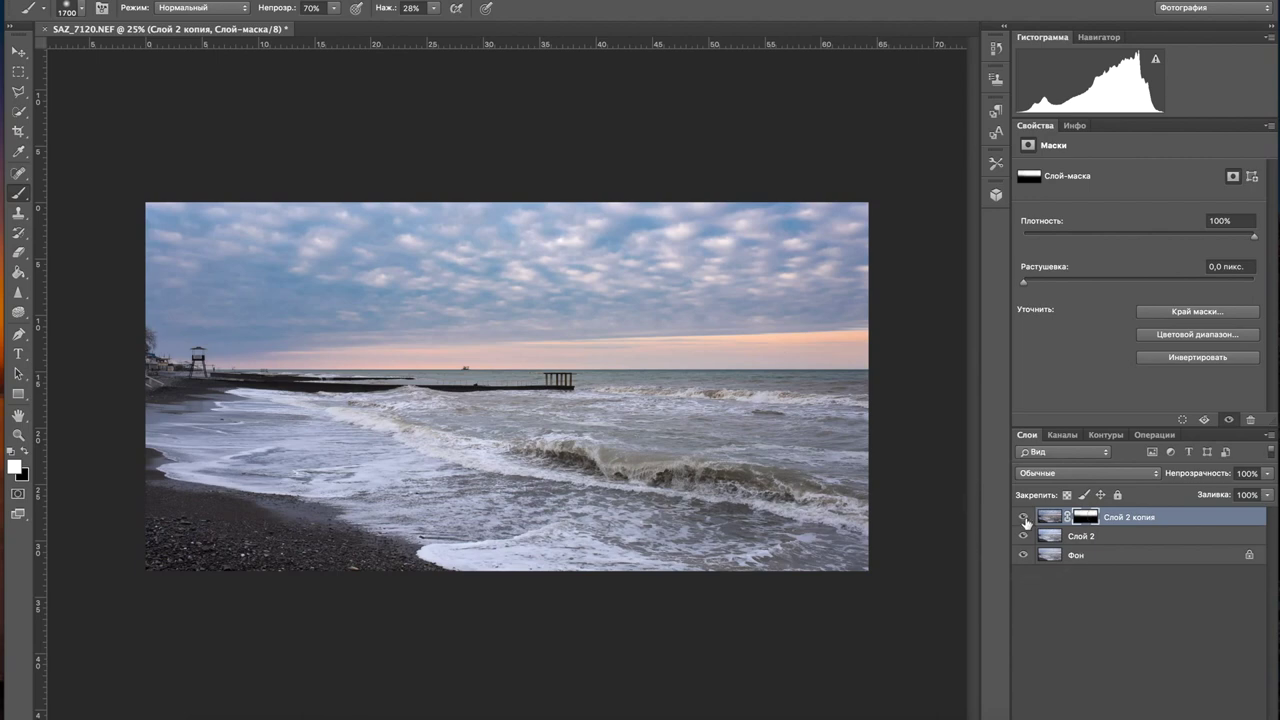
left_click(1024, 519)
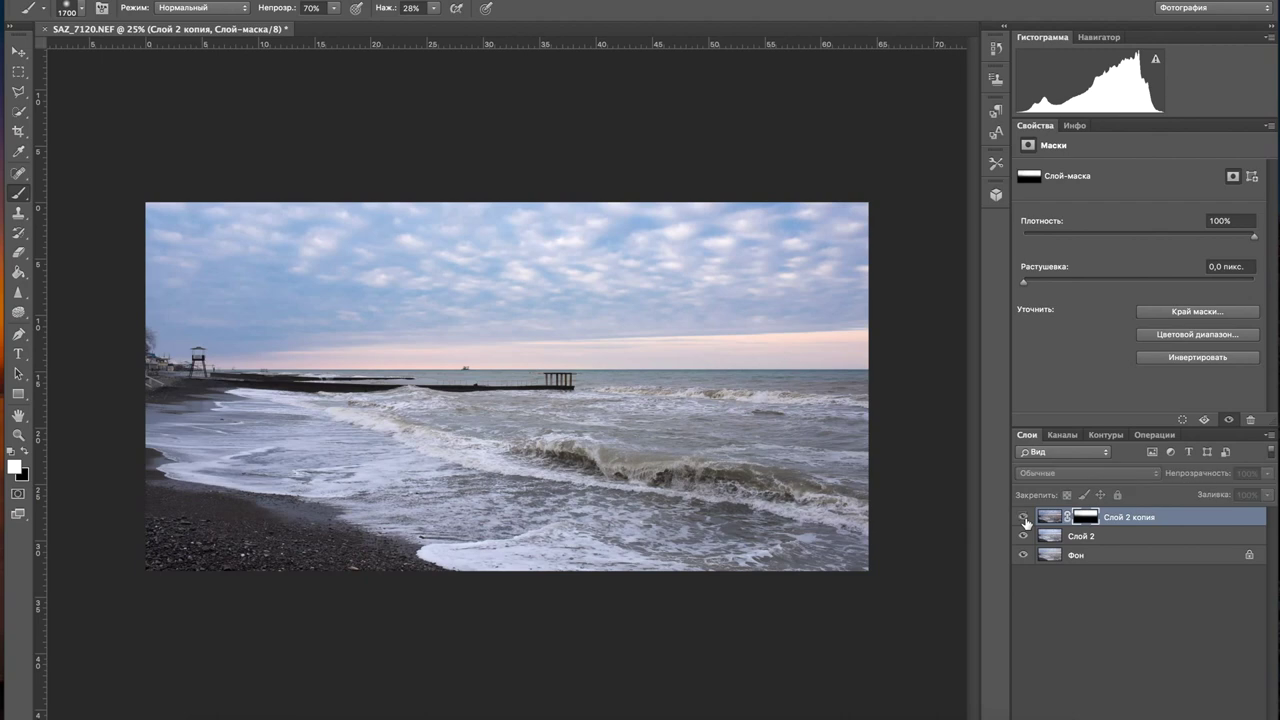
left_click(1024, 518)
left_click(1024, 518)
left_click(1024, 518)
left_click(1024, 518)
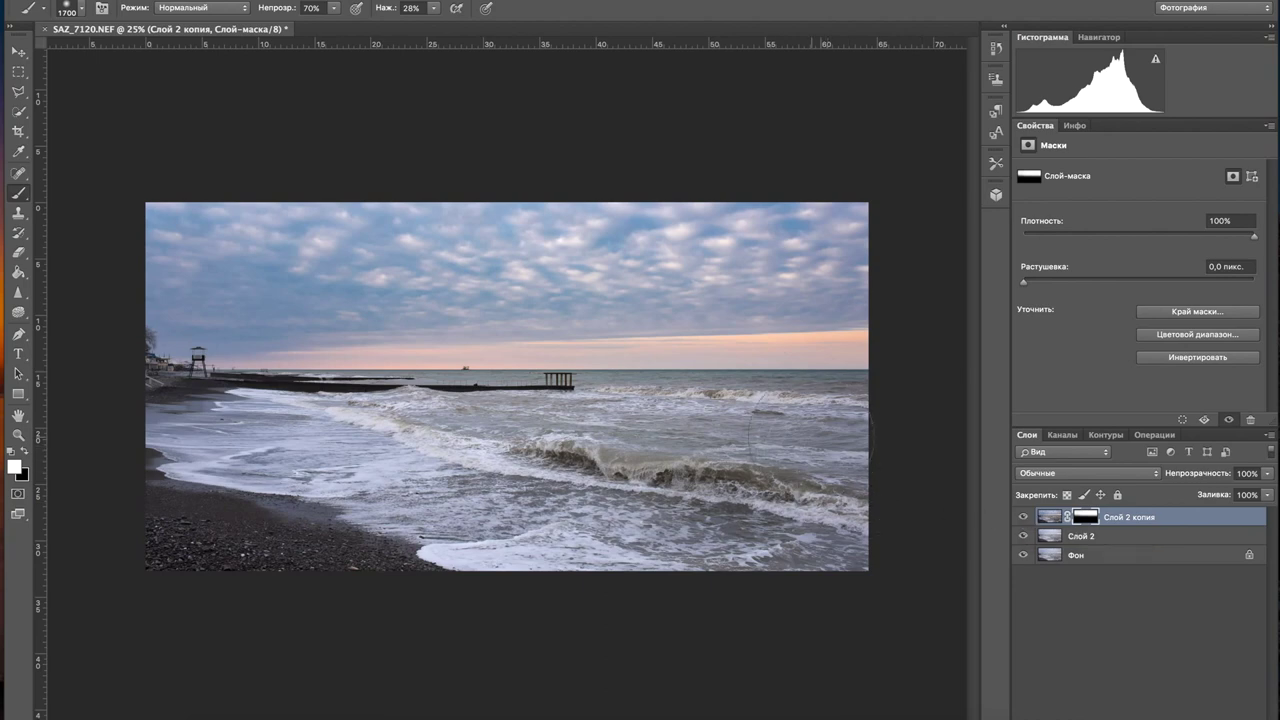
- Reduce the brush to 600 px and stamp all visible layers into a new layer on top
key("bracketleft")
key("bracketleft")
key("bracketleft")
key("bracketleft")
key("bracketleft")
key("bracketleft")
key("bracketleft")
key("bracketleft")
key("bracketleft")
key("x")
key("ctrl+shift+alt+e")
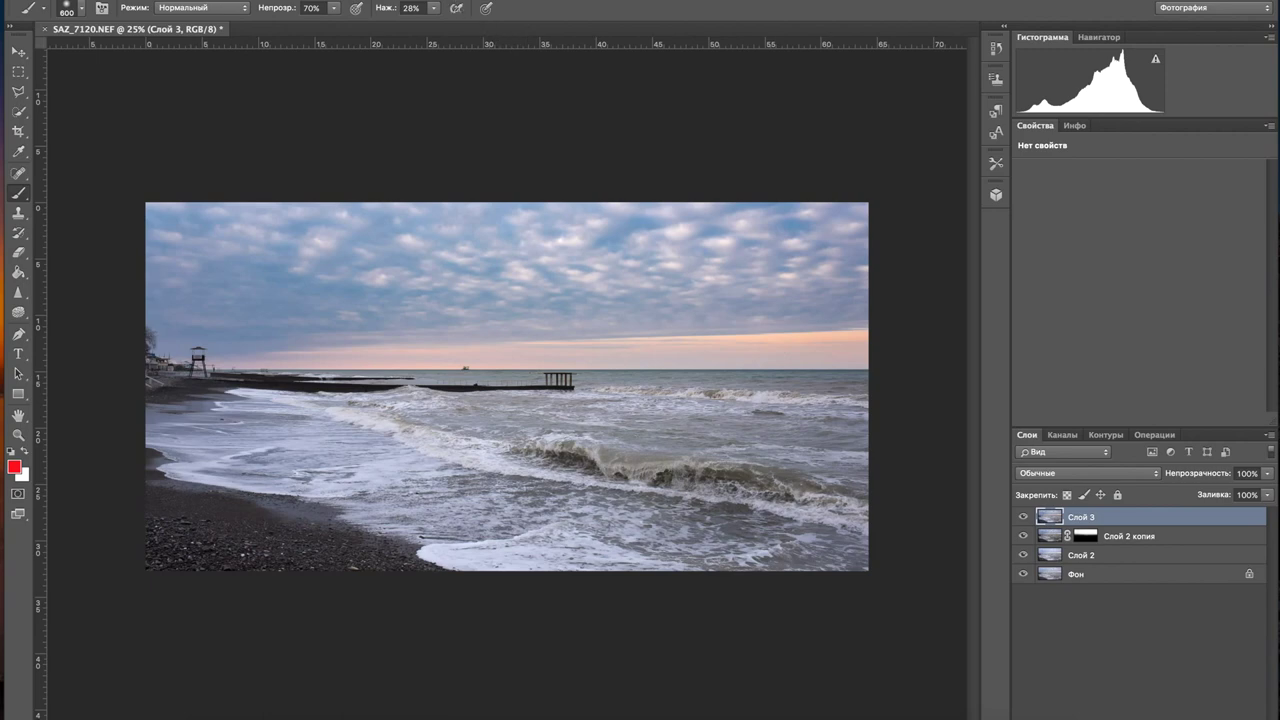
- Open the Camera Raw filter on the new layer and set exposure to +0,40 and contrast to +59
left_click(530, 1)
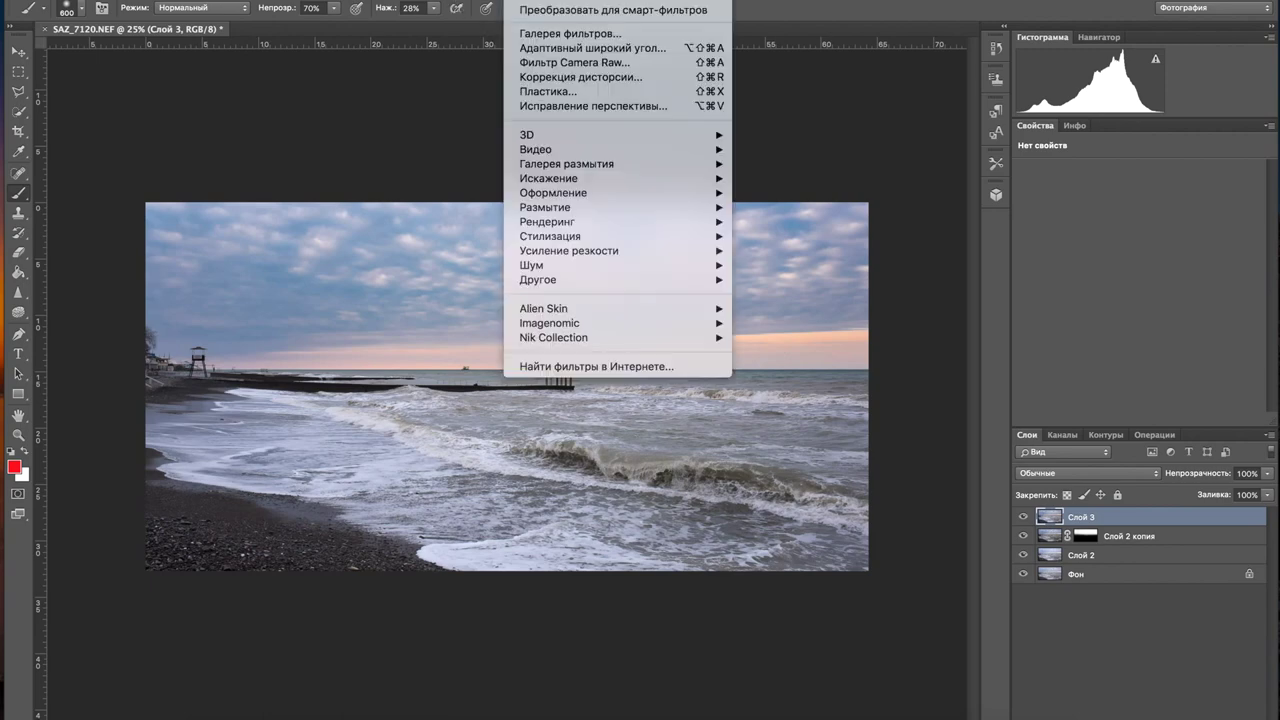
left_click(593, 62)
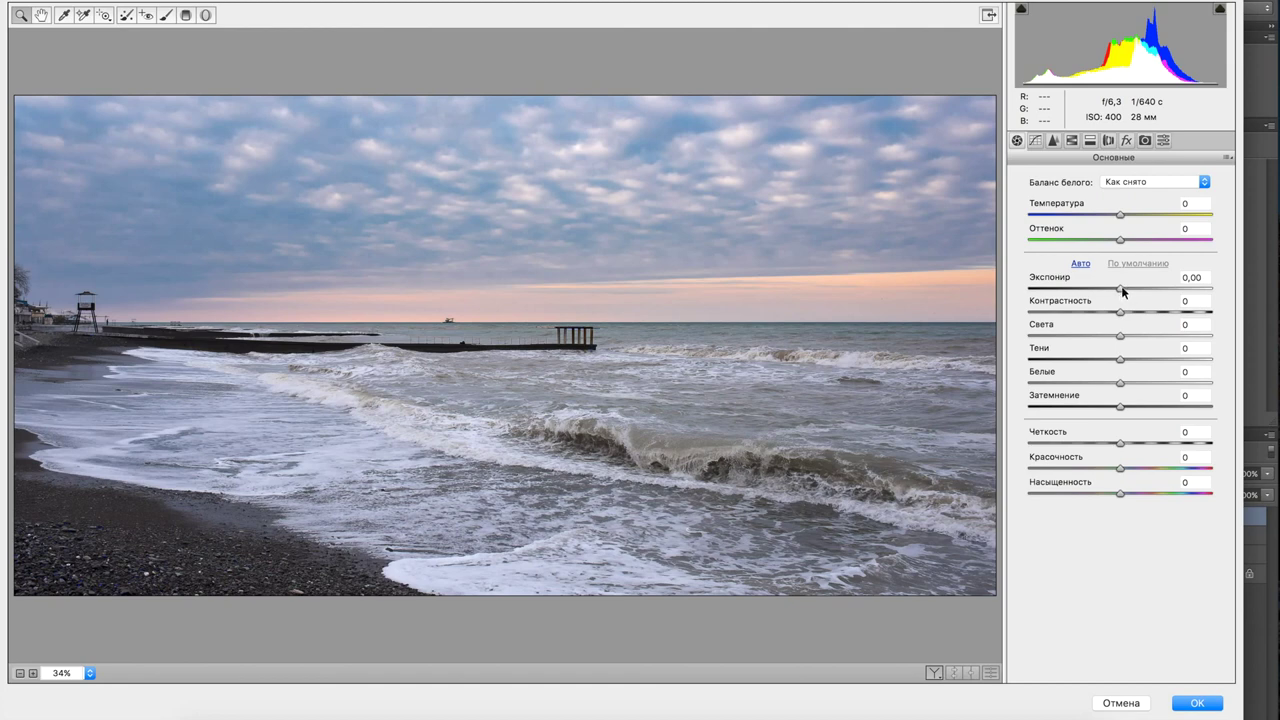
left_click_drag(1124, 288, 1126, 292)
left_click_drag(1126, 292, 1126, 293)
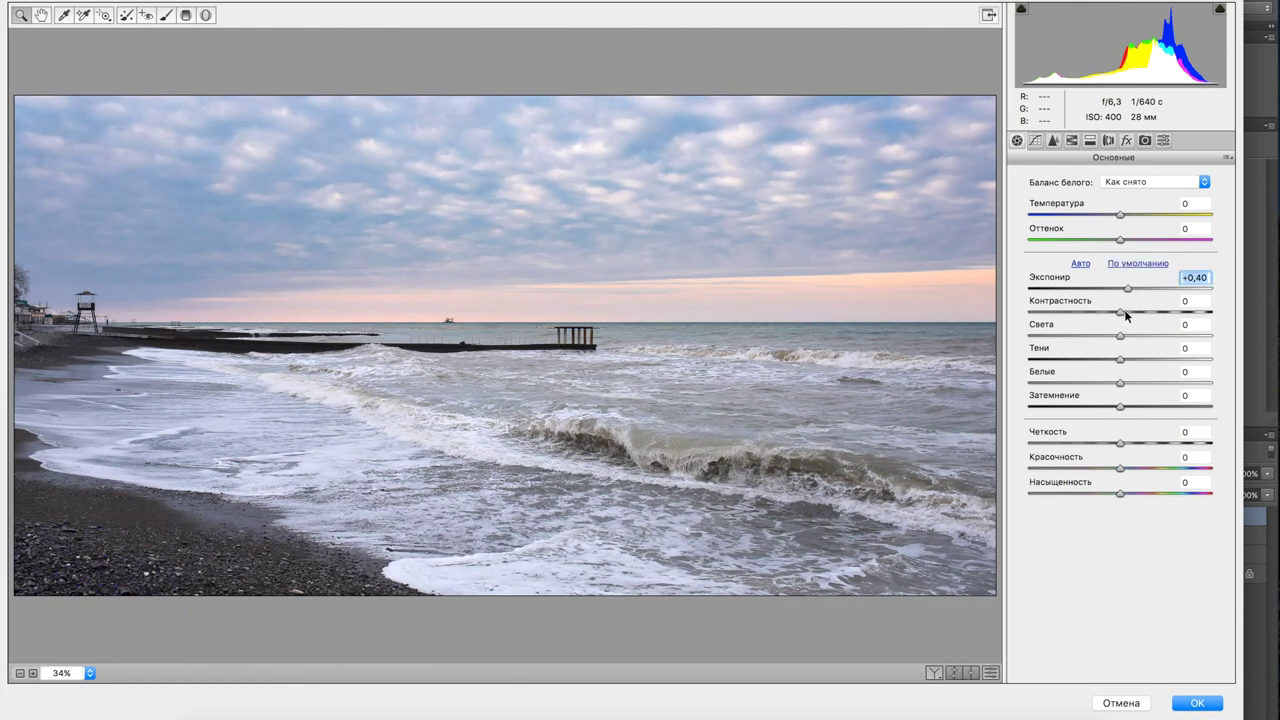
left_click(1160, 312)
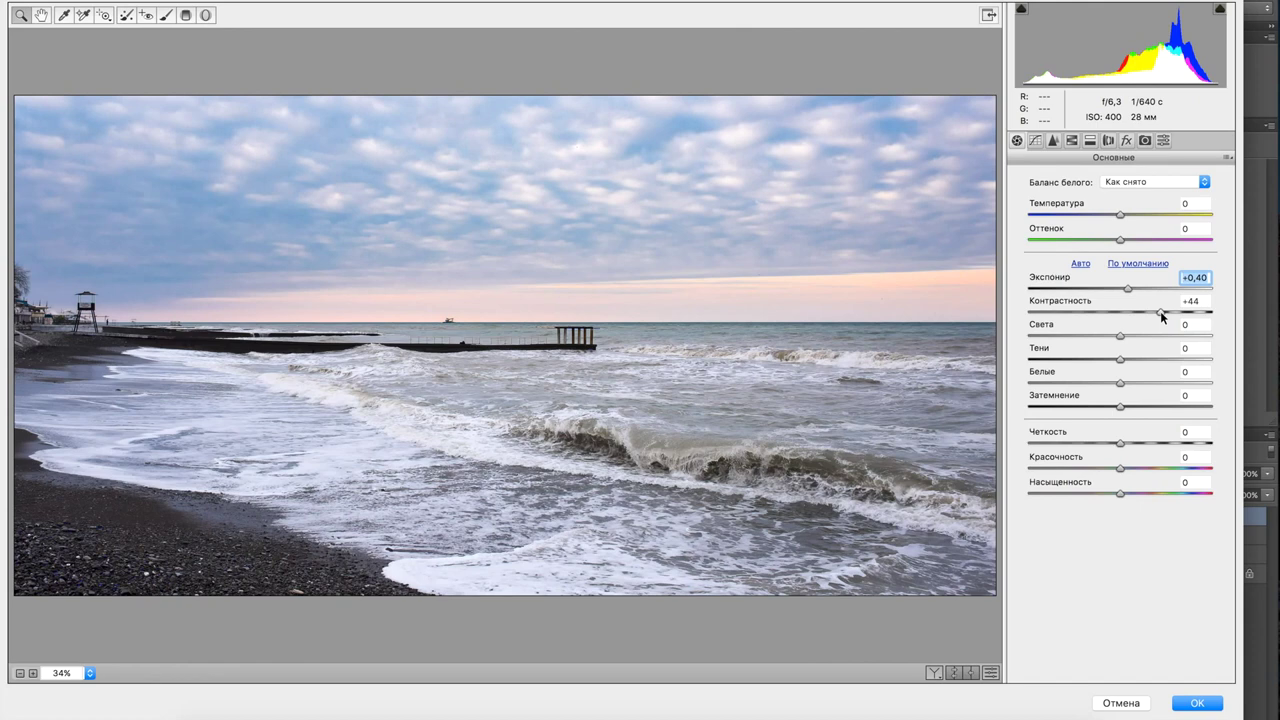
left_click(1174, 312)
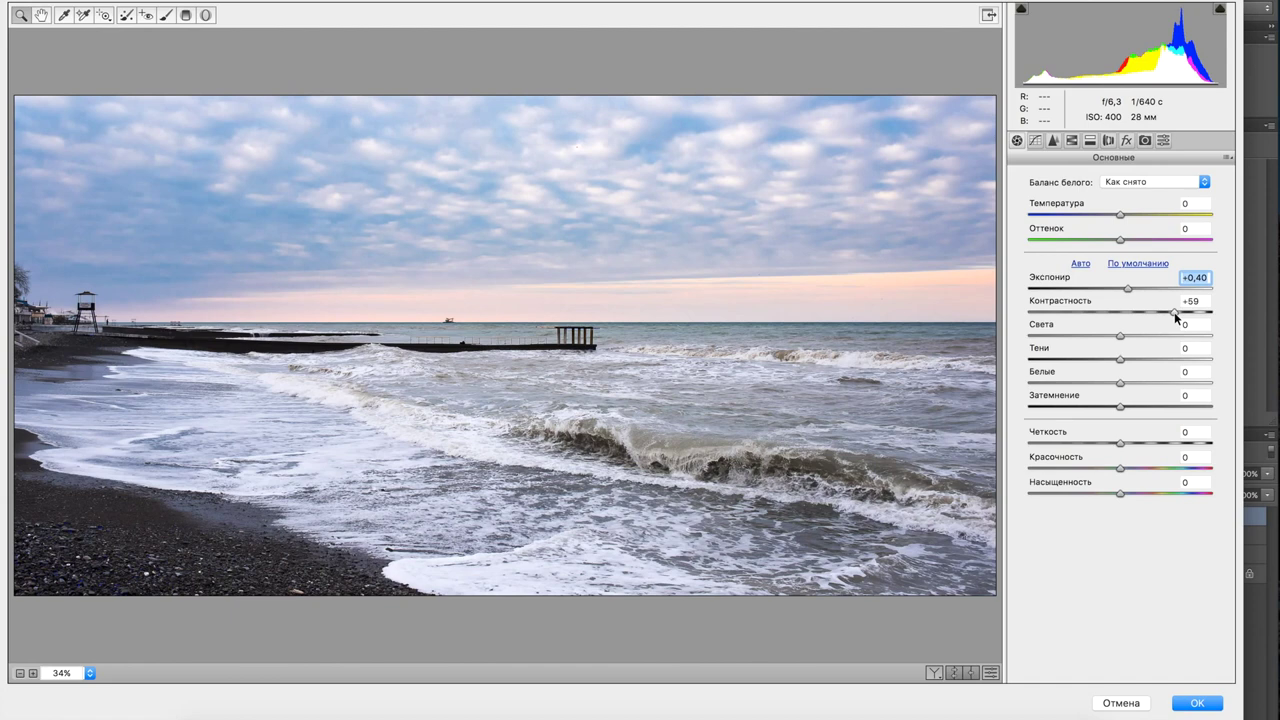
key("Tab")
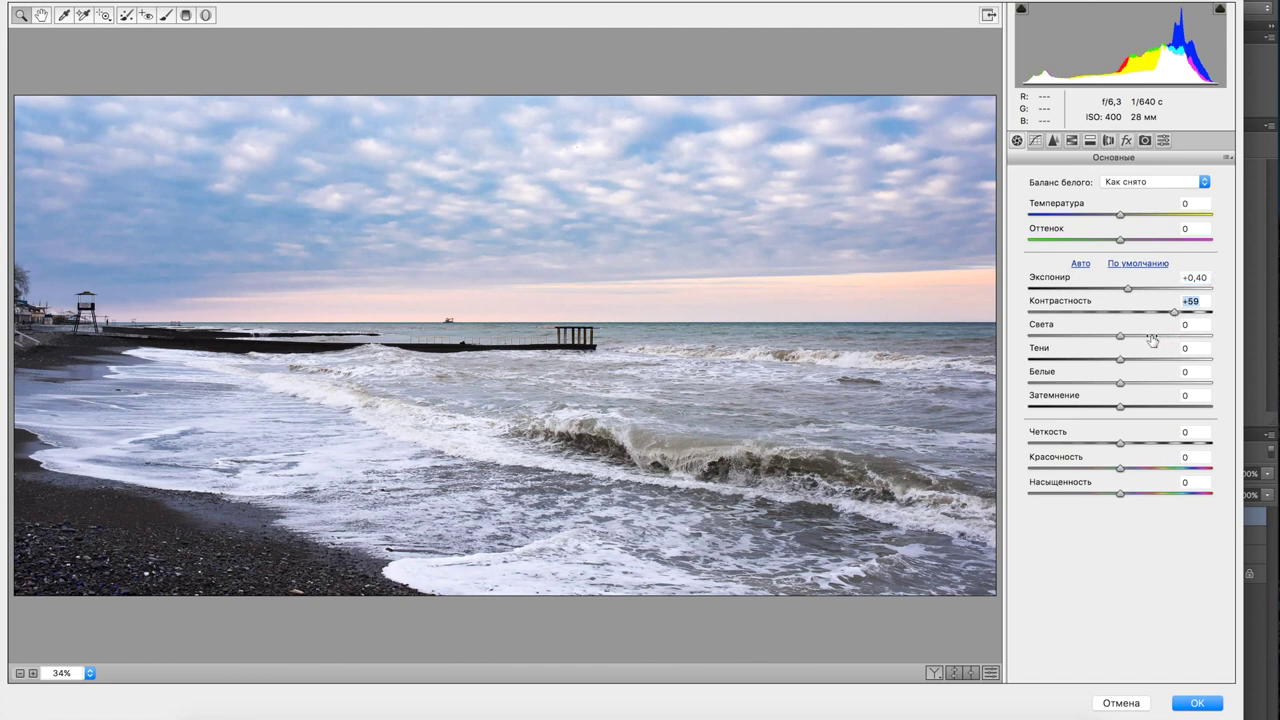
- Set shadows to +1, blacks (Затемнение) to +27 and the white balance temperature to -8
left_click(1097, 359)
left_click_drag(1097, 362, 1120, 362)
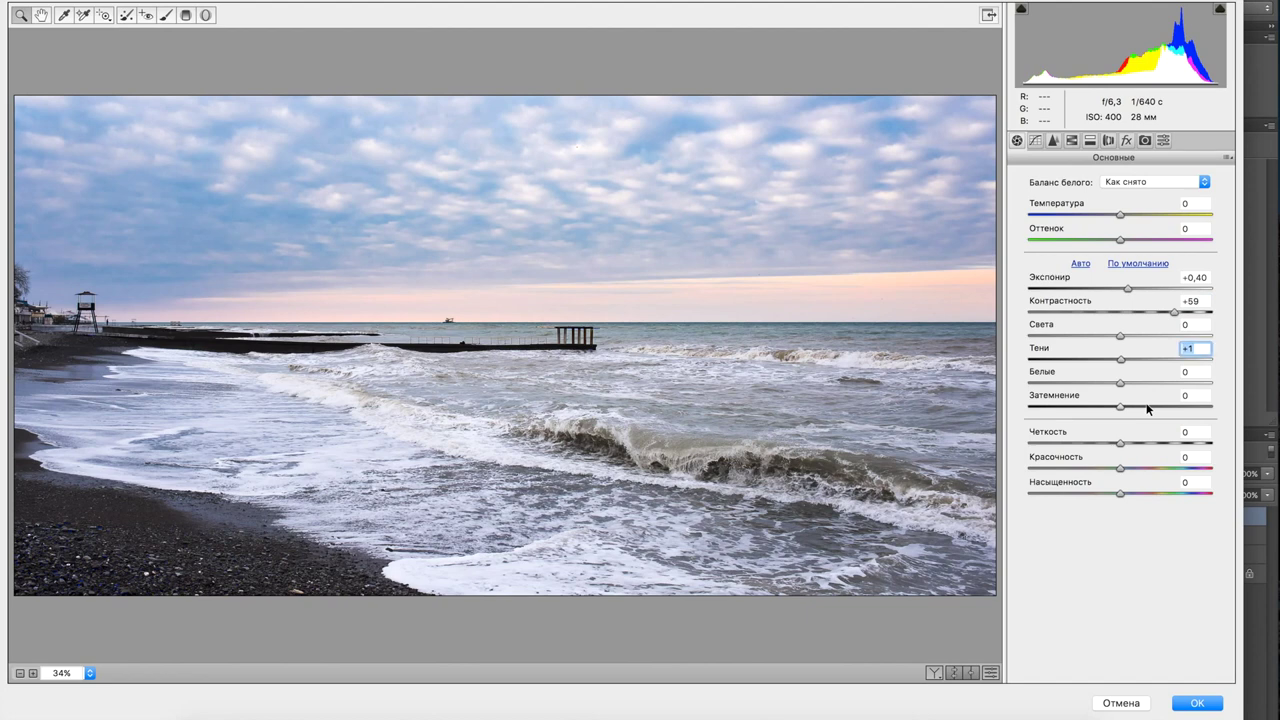
left_click(1147, 407)
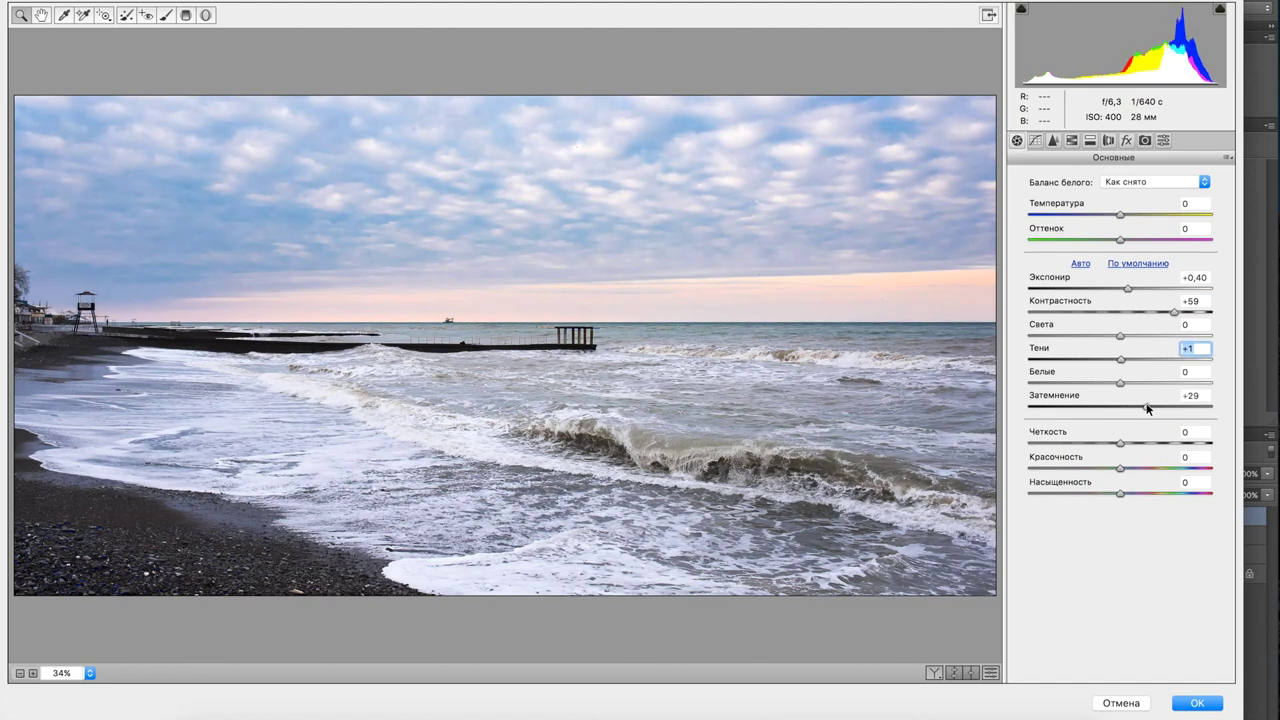
left_click_drag(1147, 407, 1143, 406)
left_click(1111, 216)
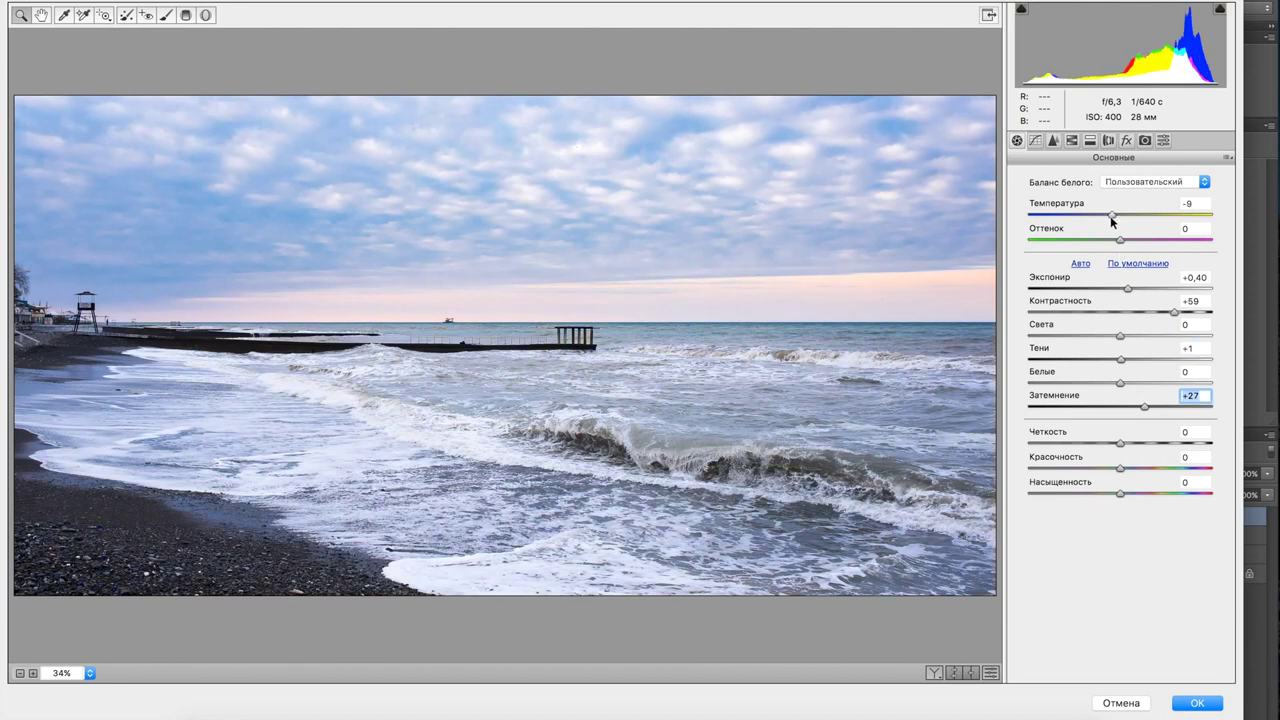
left_click(1116, 216)
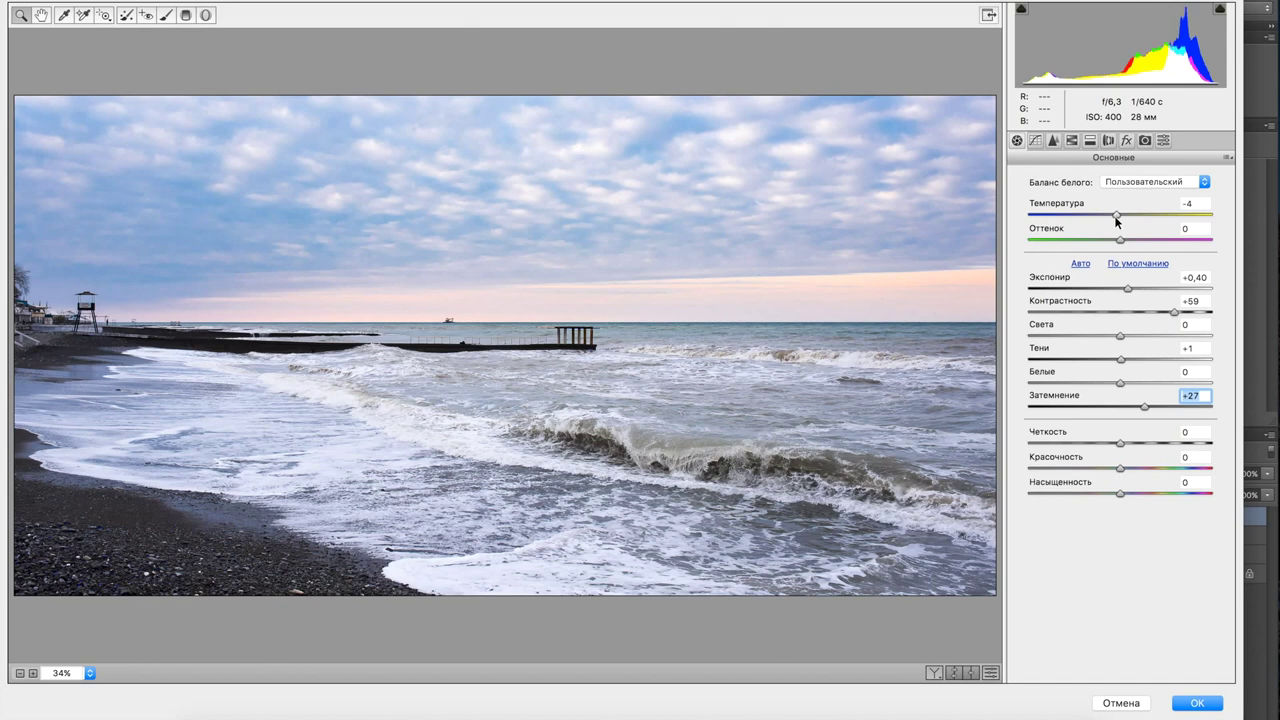
left_click_drag(1116, 217, 1113, 222)
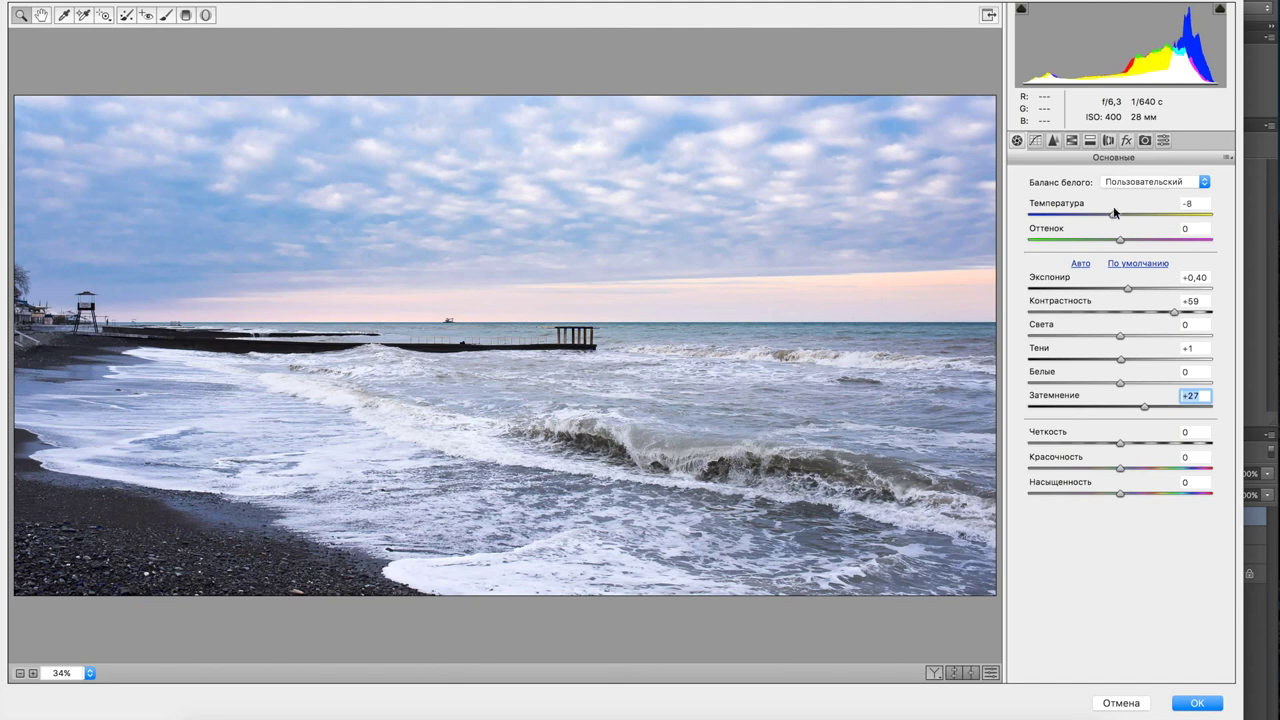
- In the HSL adjustments, set the blues' luminance to -12
left_click(1073, 143)
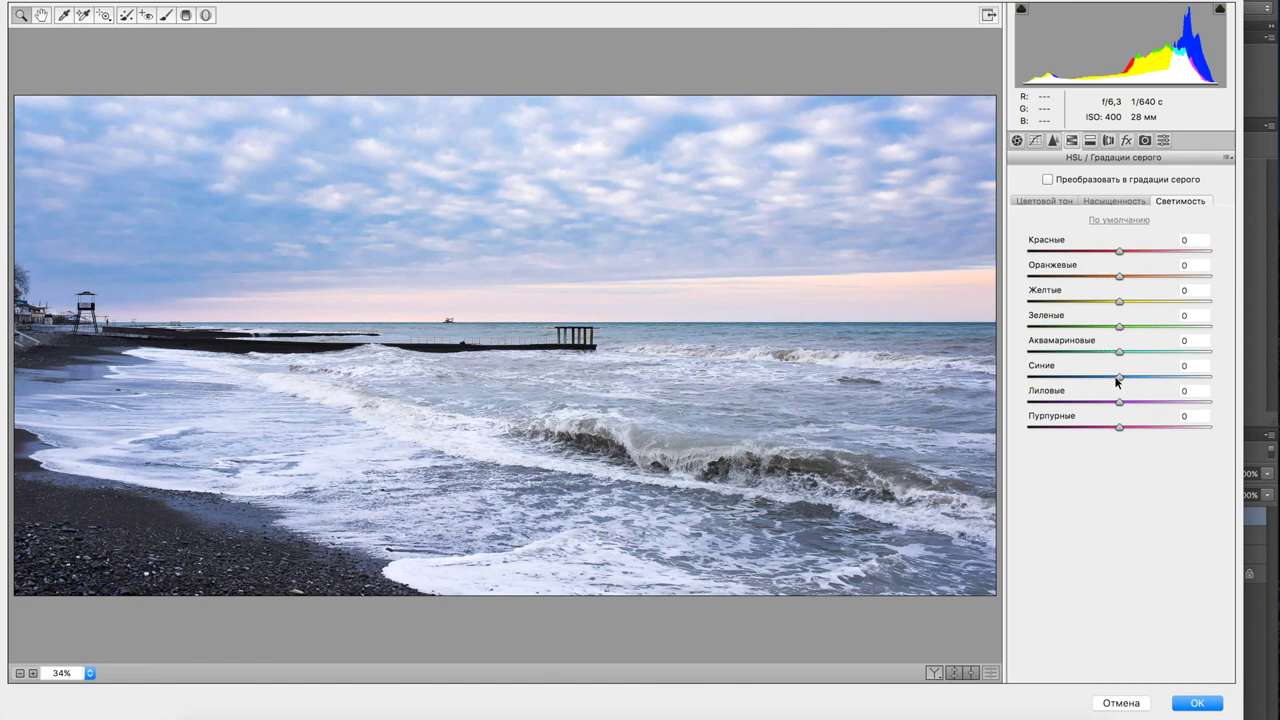
left_click_drag(1117, 380, 1104, 380)
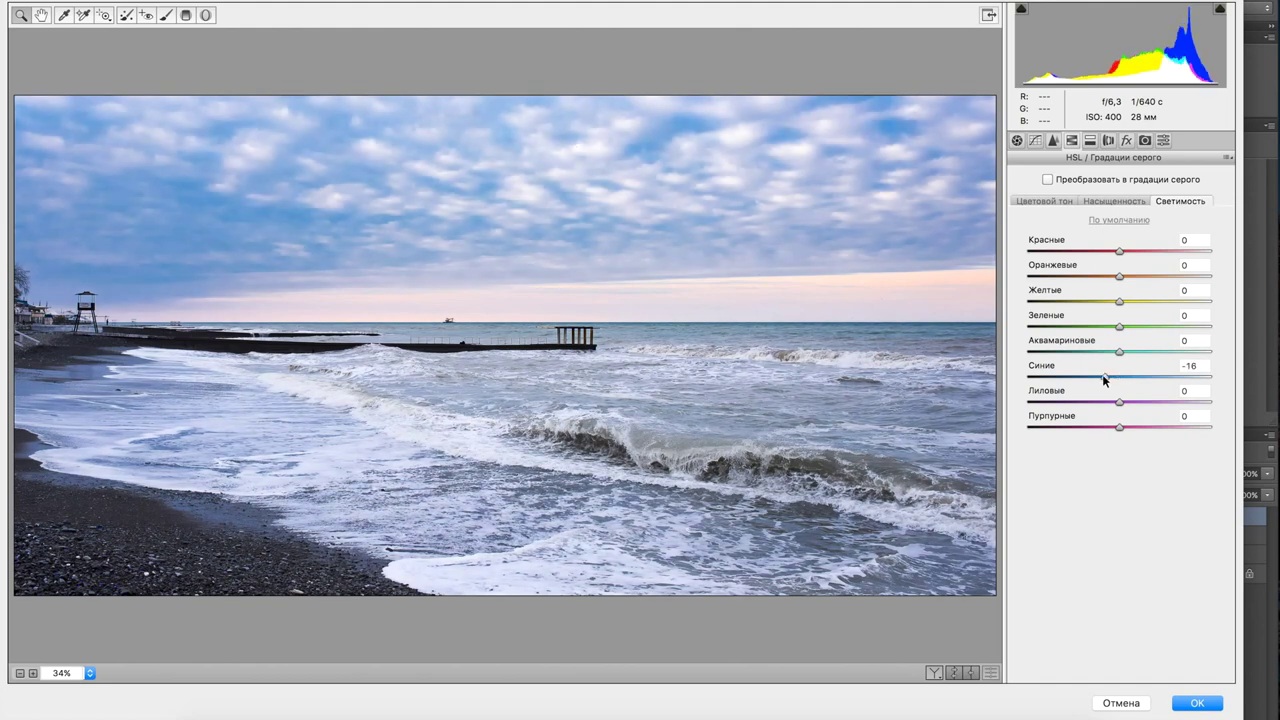
left_click_drag(1104, 378, 1108, 380)
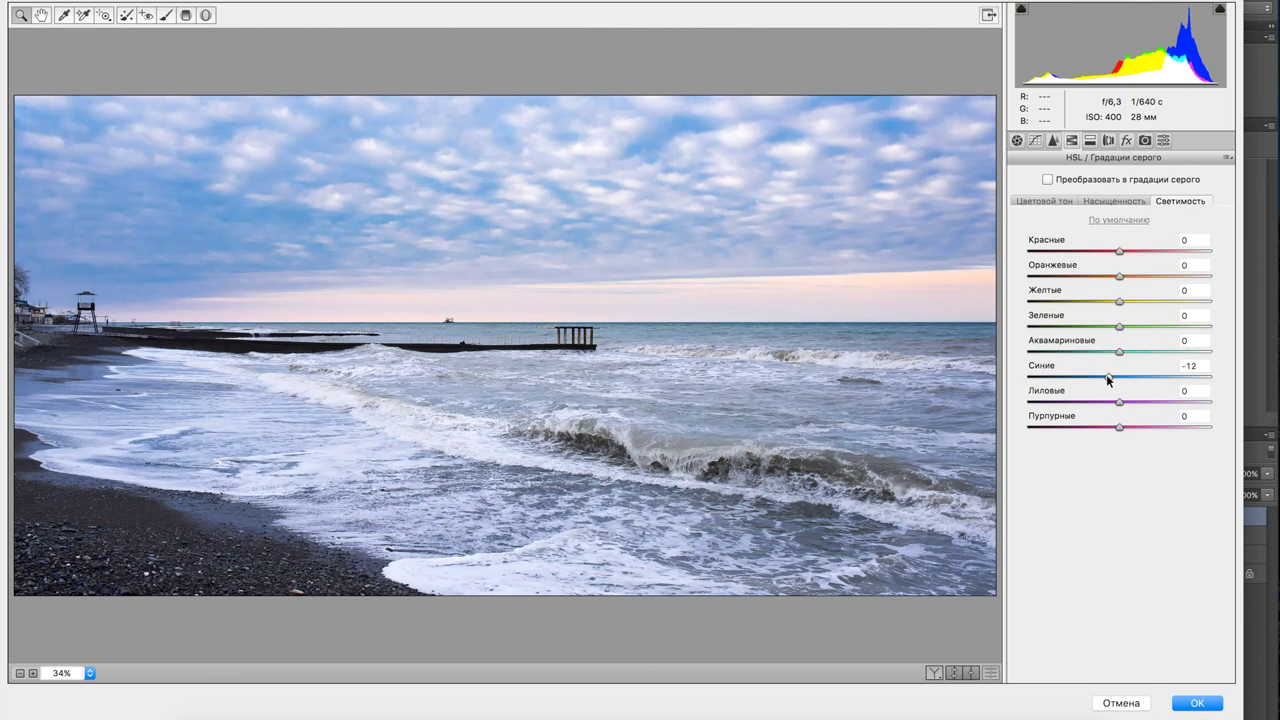
left_click_drag(1108, 380, 1108, 379)
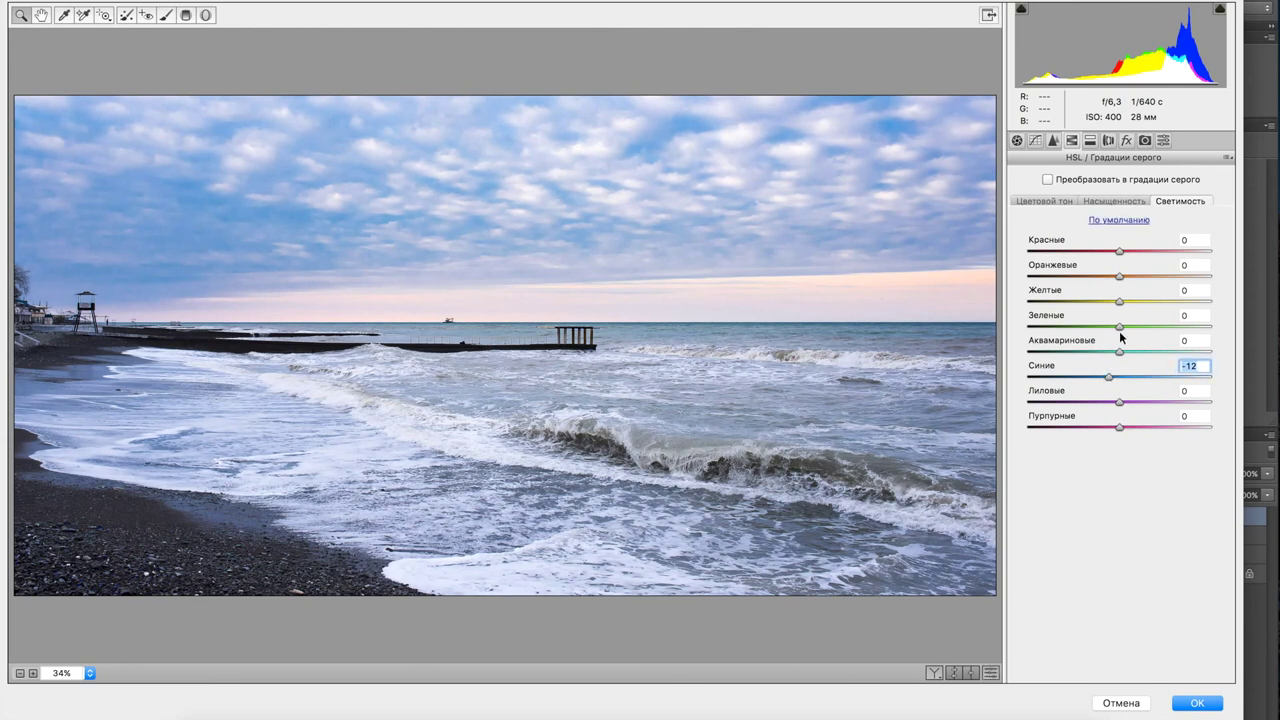
- Set the HSL saturation of the blues to +23, the yellows to +70 and the oranges to +69
left_click(1136, 202)
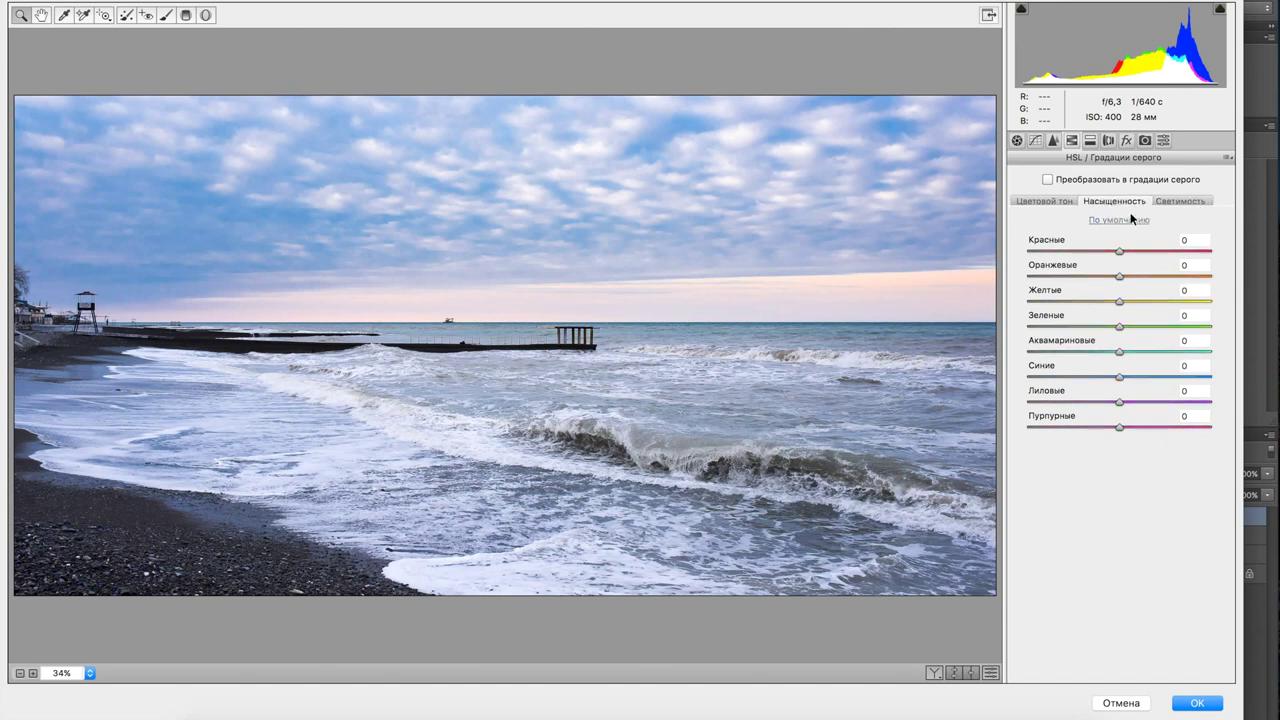
left_click_drag(1114, 379, 1117, 377)
left_click(1144, 377)
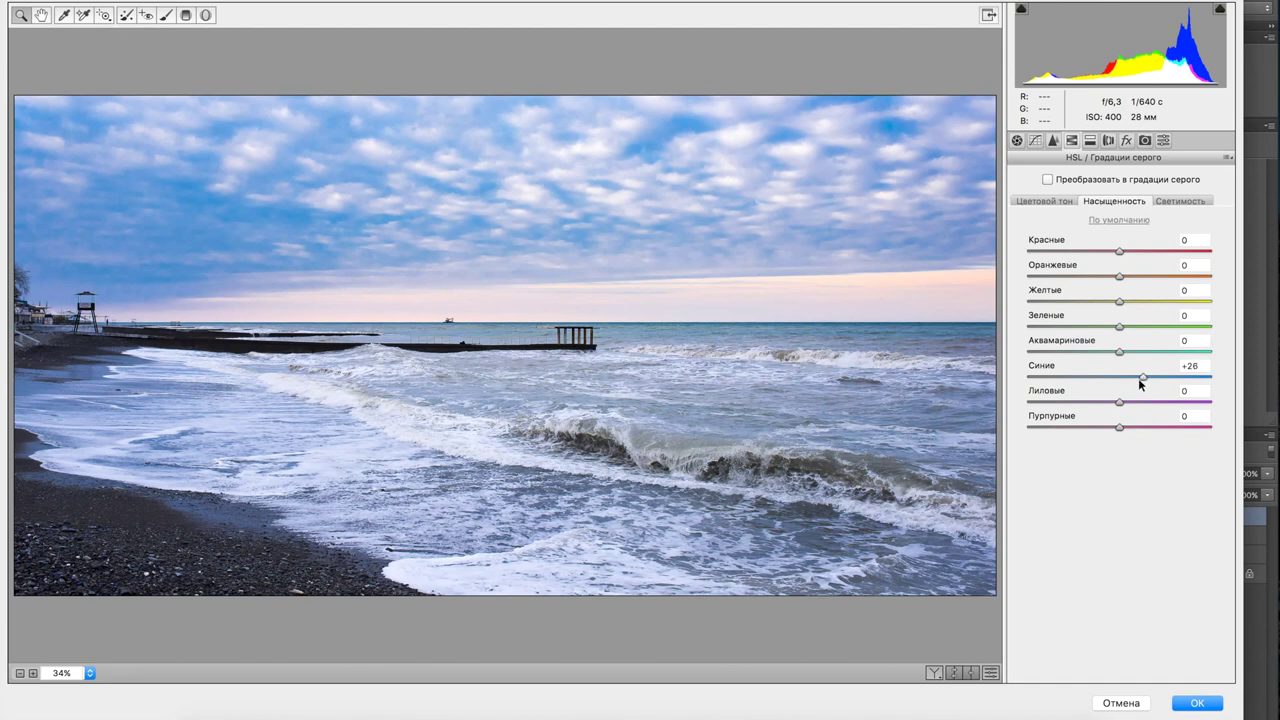
left_click(1138, 378)
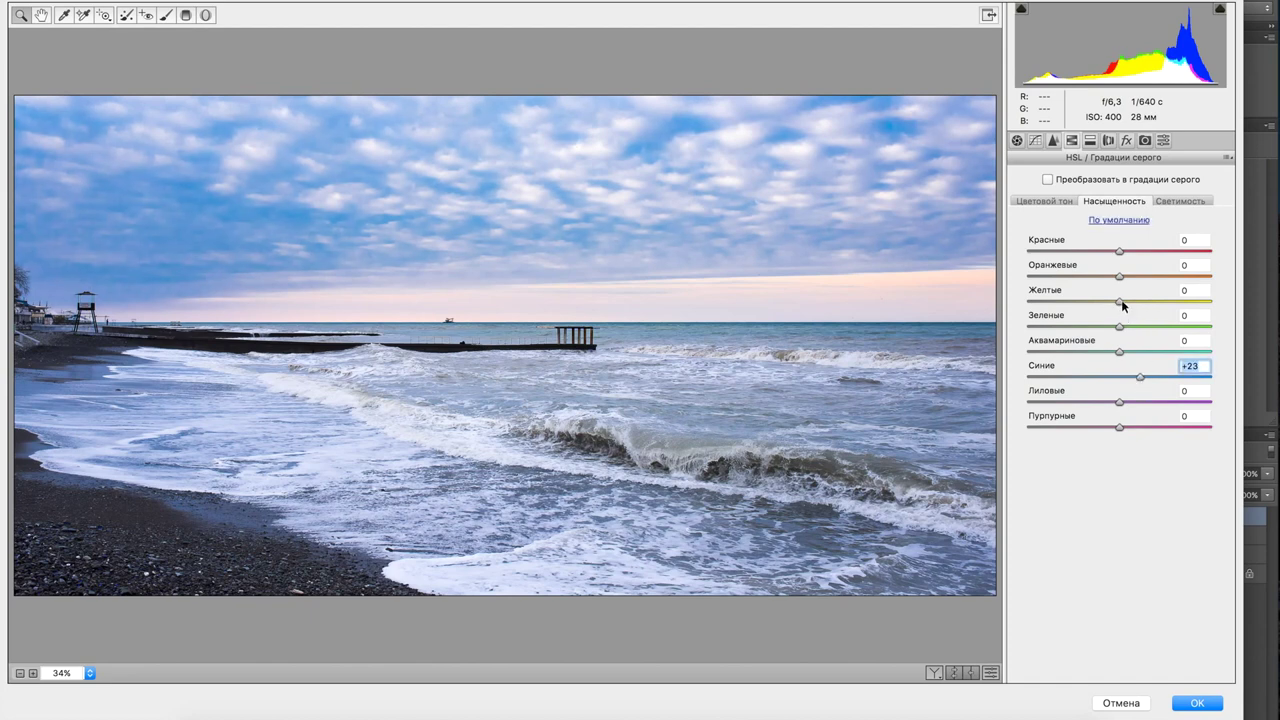
left_click_drag(1122, 303, 1184, 311)
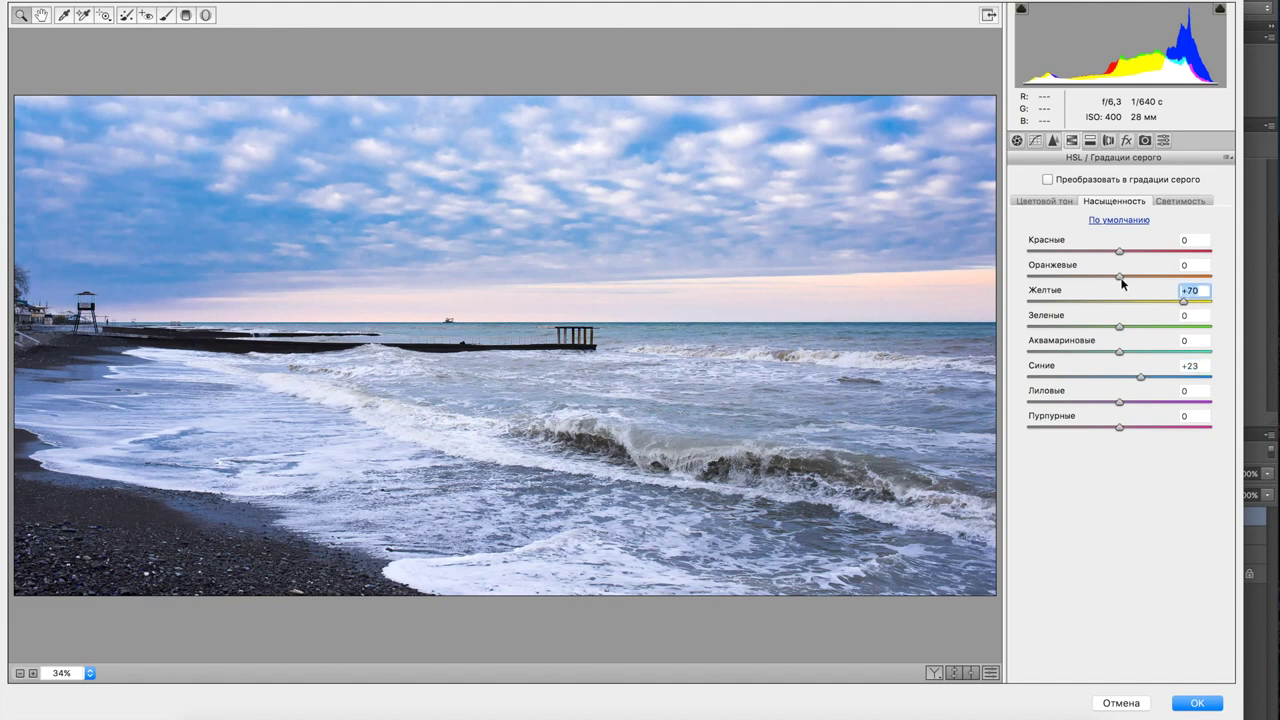
left_click_drag(1119, 275, 1183, 275)
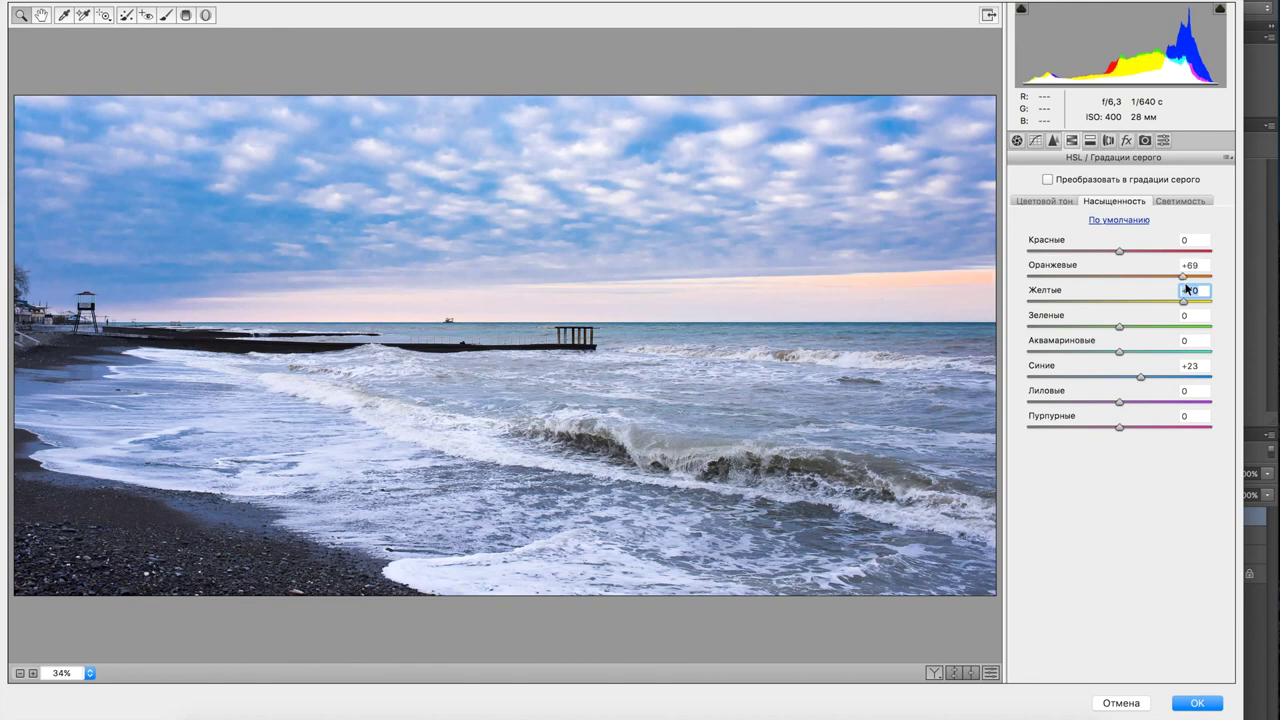
key("shift+Tab")
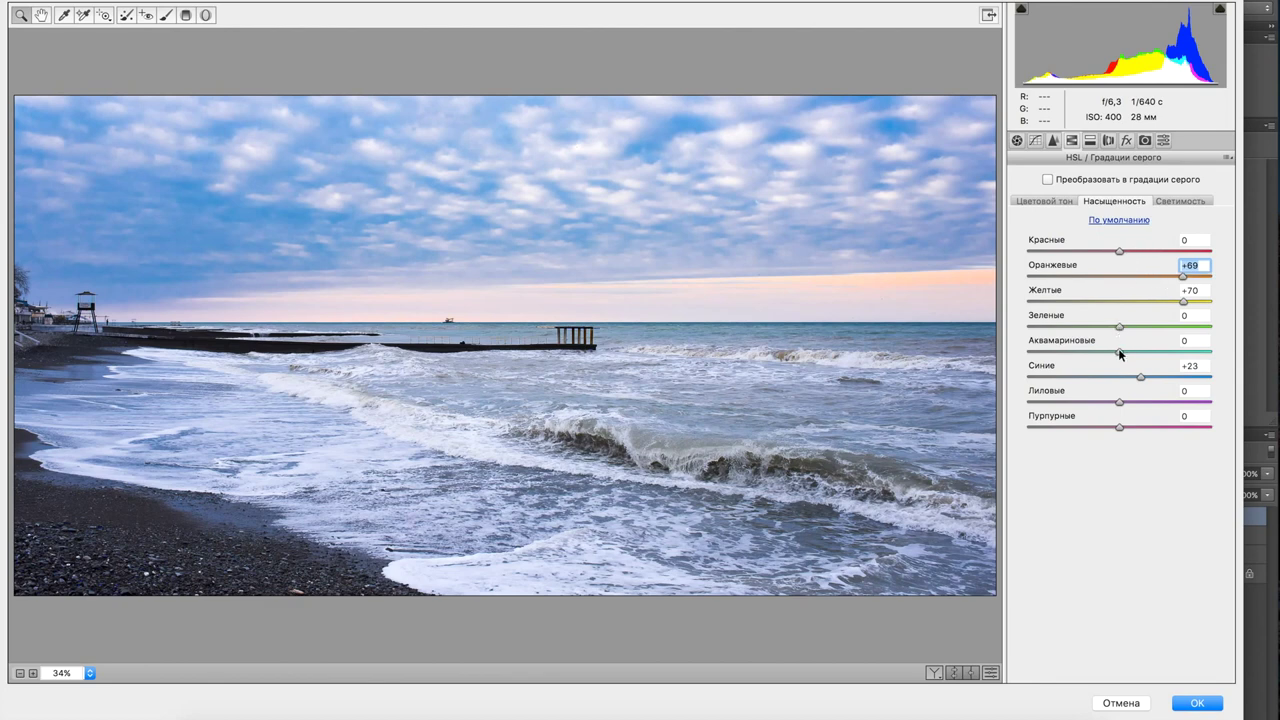
- Raise the saturation of the aquamarines in the HSL adjustments
left_click_drag(1119, 352, 1122, 352)
key("Tab")
key("Tab")
key("Tab")
key("shift+Up")
key("shift+Up")
- Set the HSL hue of the blues to +1 and of the aquamarines to +13
left_click(1046, 201)
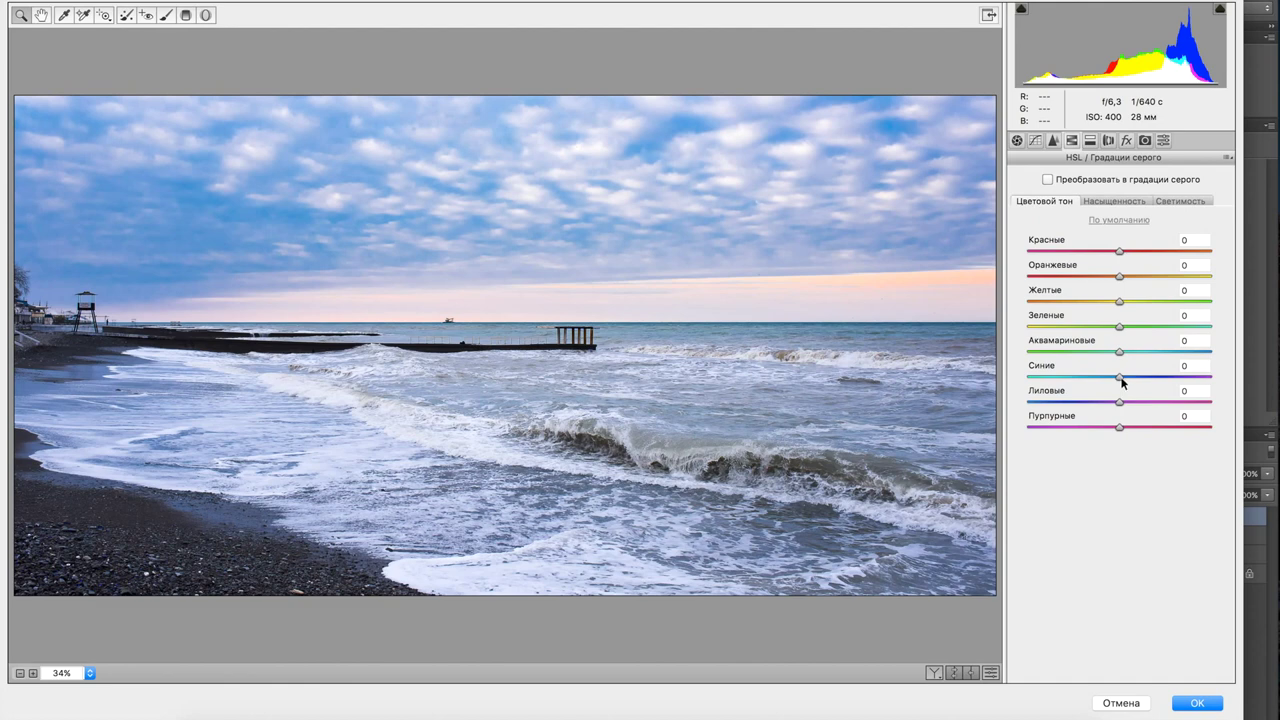
left_click(1121, 380)
left_click_drag(1121, 377, 1144, 378)
left_click_drag(1142, 377, 1123, 380)
left_click_drag(1123, 380, 1123, 379)
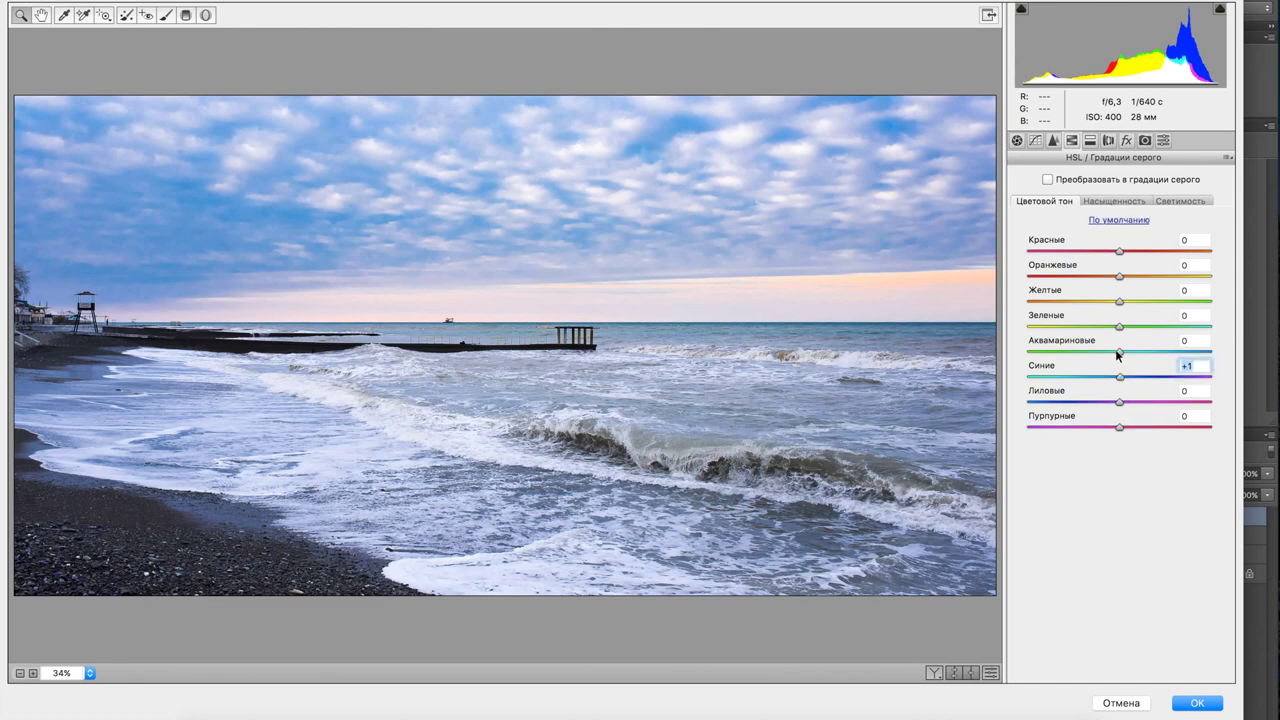
left_click_drag(1131, 354, 1130, 354)
left_click_drag(1131, 354, 1131, 357)
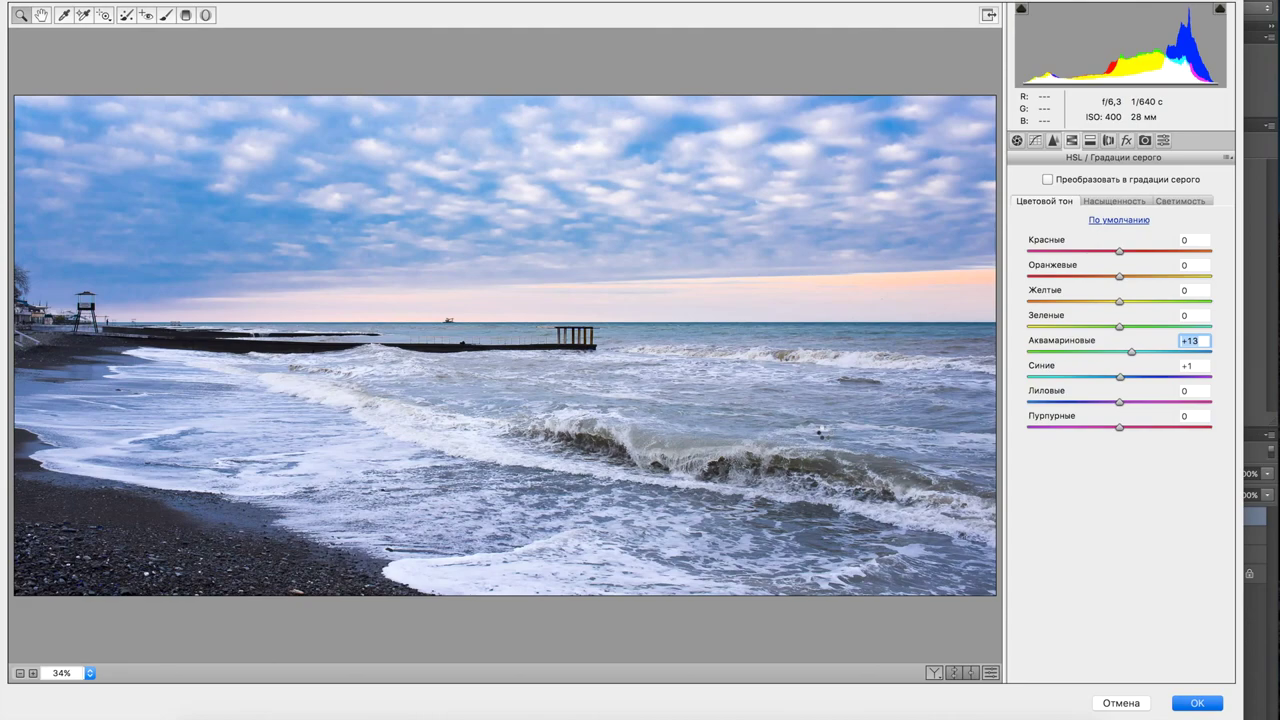
- Apply the Camera Raw adjustments and hide Слой 3 behind a black mask, with white as the painting color
key("Return")
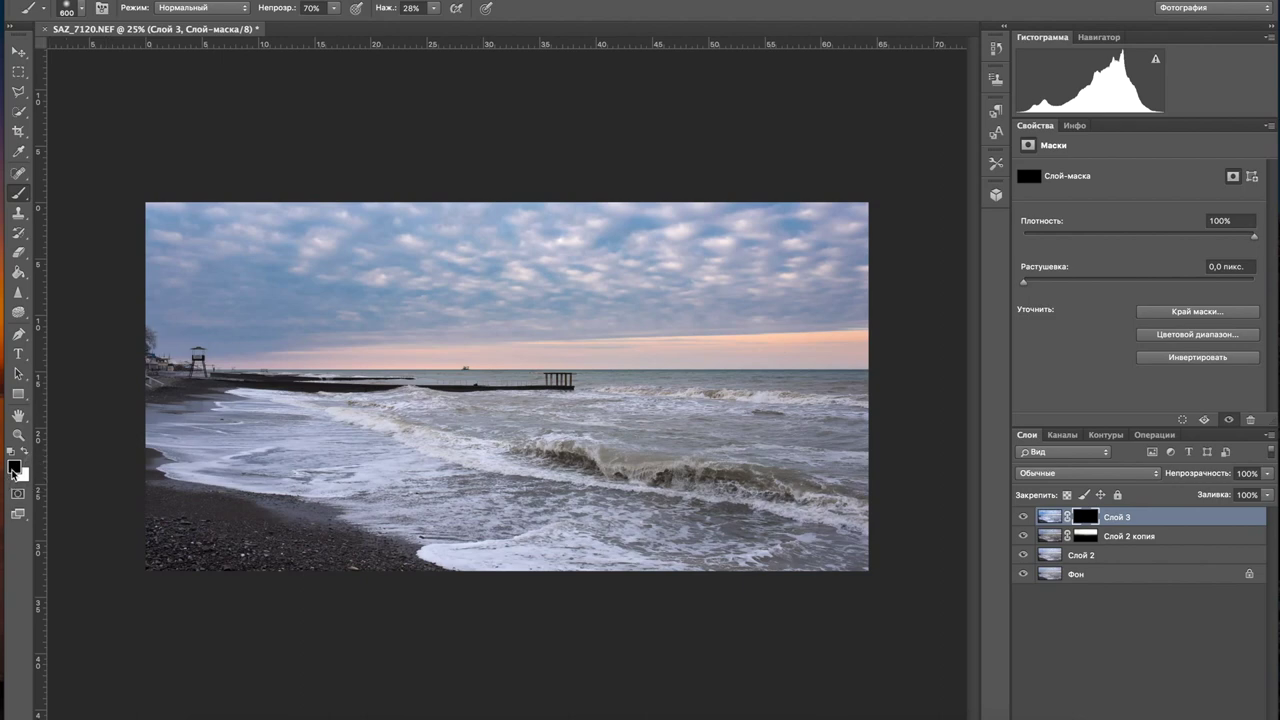
key("x")
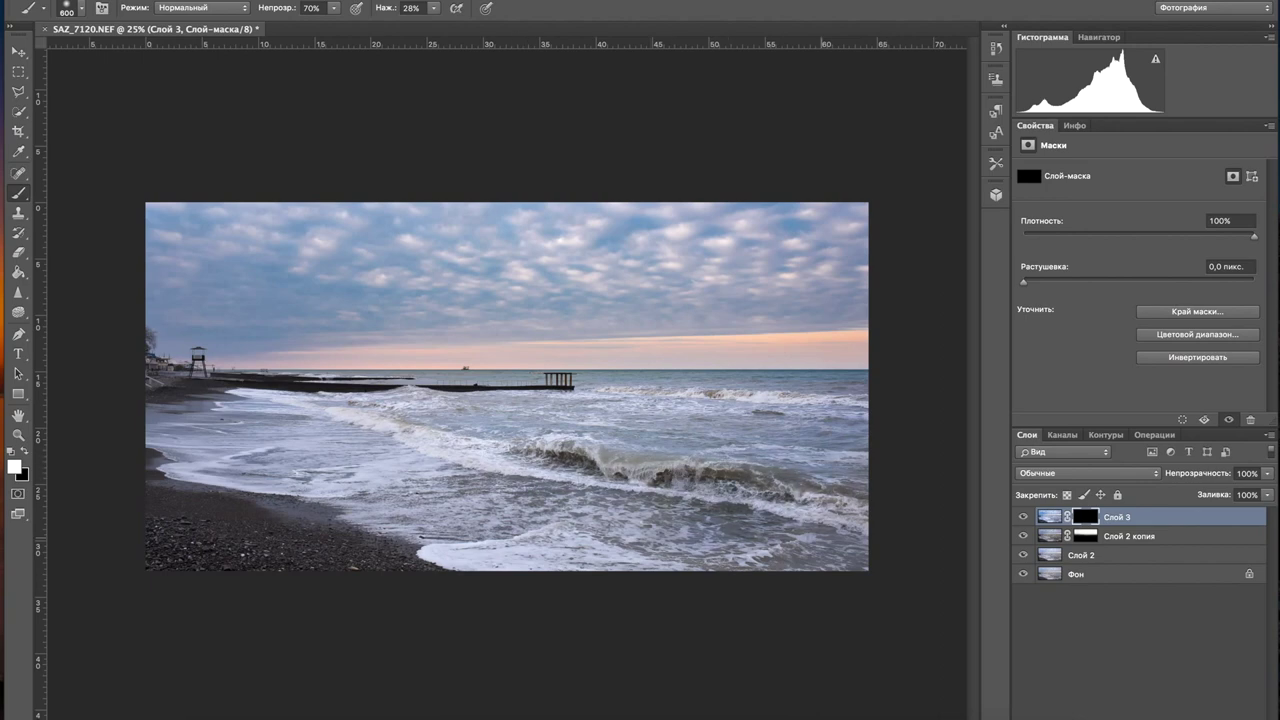
- Paint white over the sea and the pebble shore on the Слой 3 mask at 70% opacity and 28% flow
left_click_drag(495, 550, 600, 554)
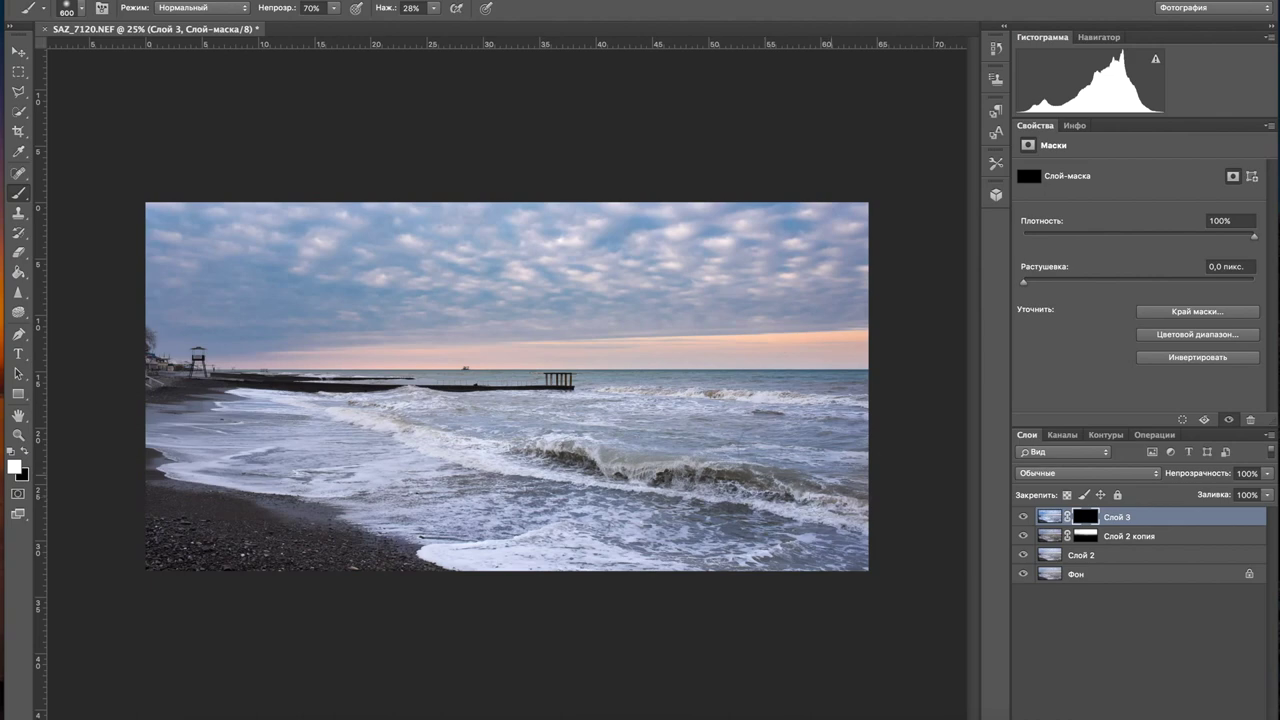
left_click_drag(890, 396, 745, 398)
mouse_move(840, 385)
left_mouse_down()
mouse_move(361, 385)
mouse_move(320, 398)
left_mouse_up()
left_click_drag(250, 465, 165, 510)
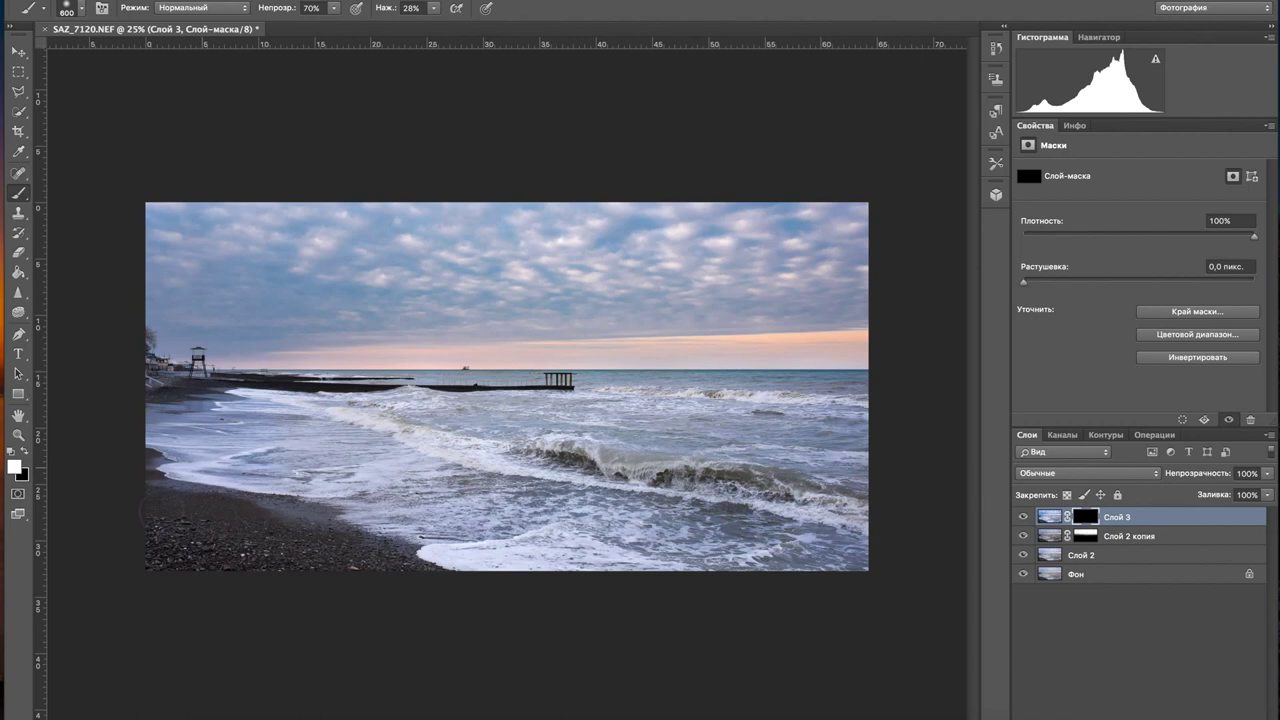
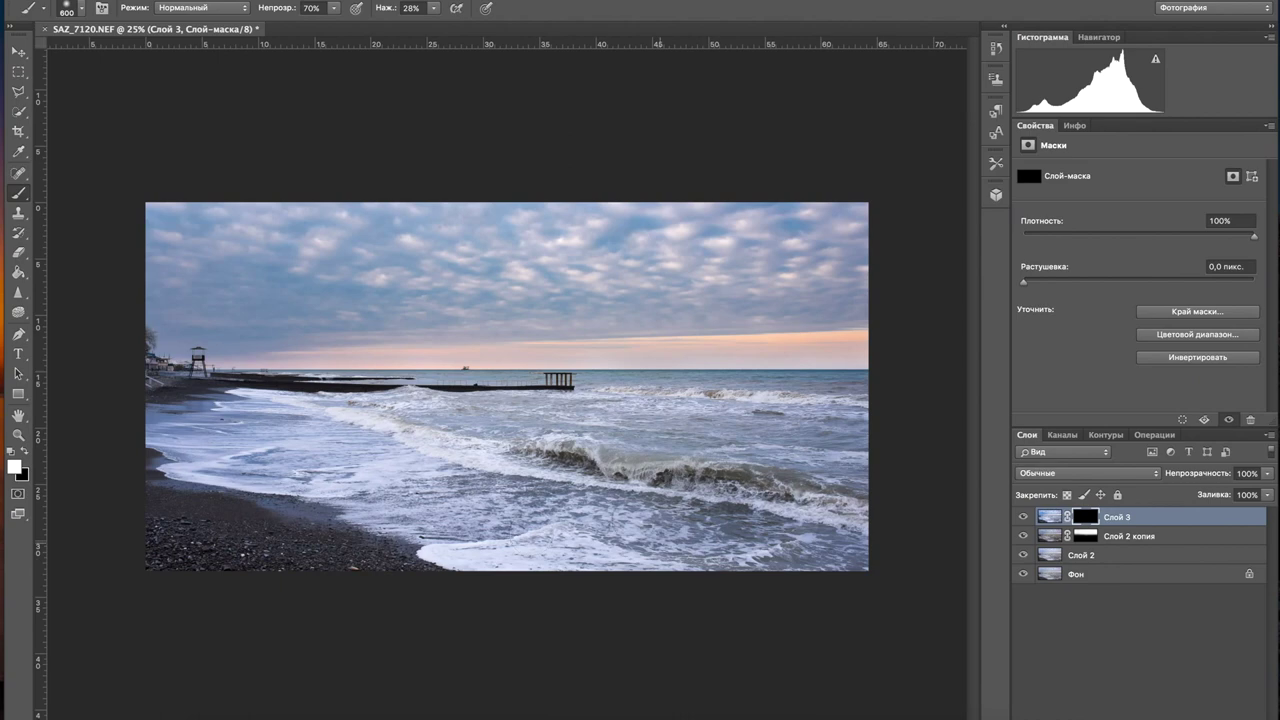
left_click_drag(548, 522, 570, 522)
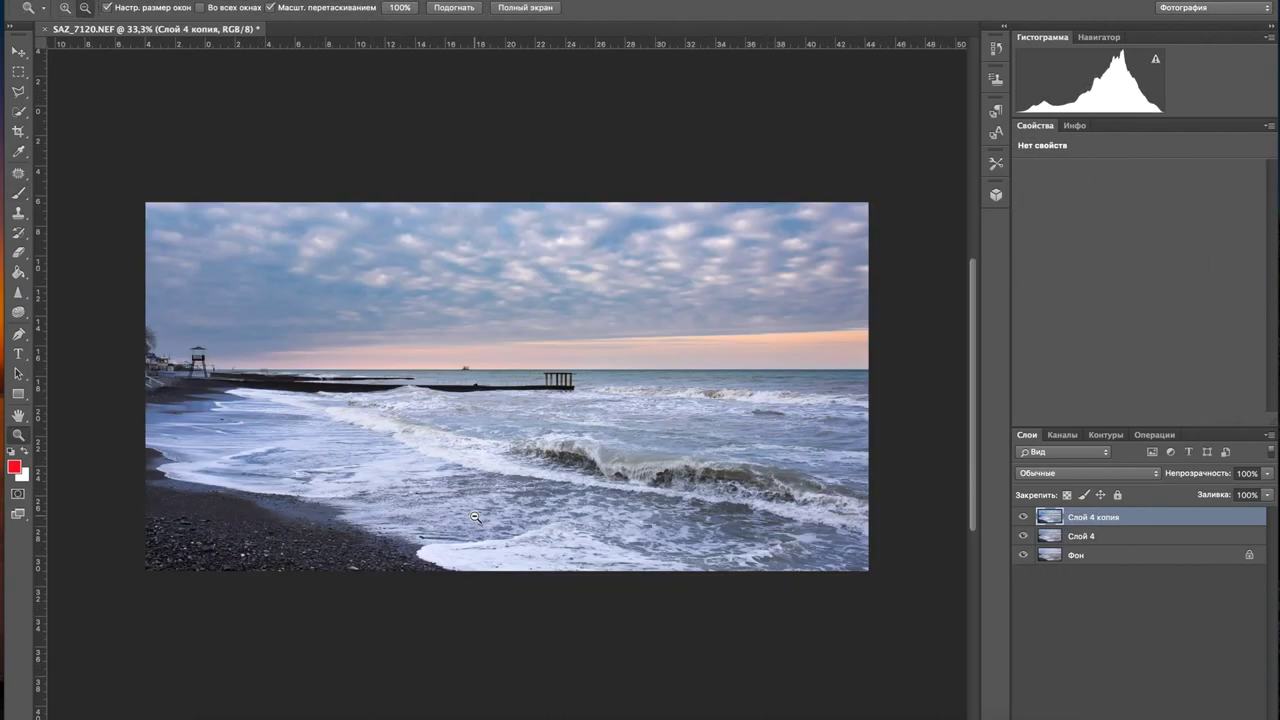
- Examine the whole image and the breaking wave at several magnifications
key("ctrl+minus")
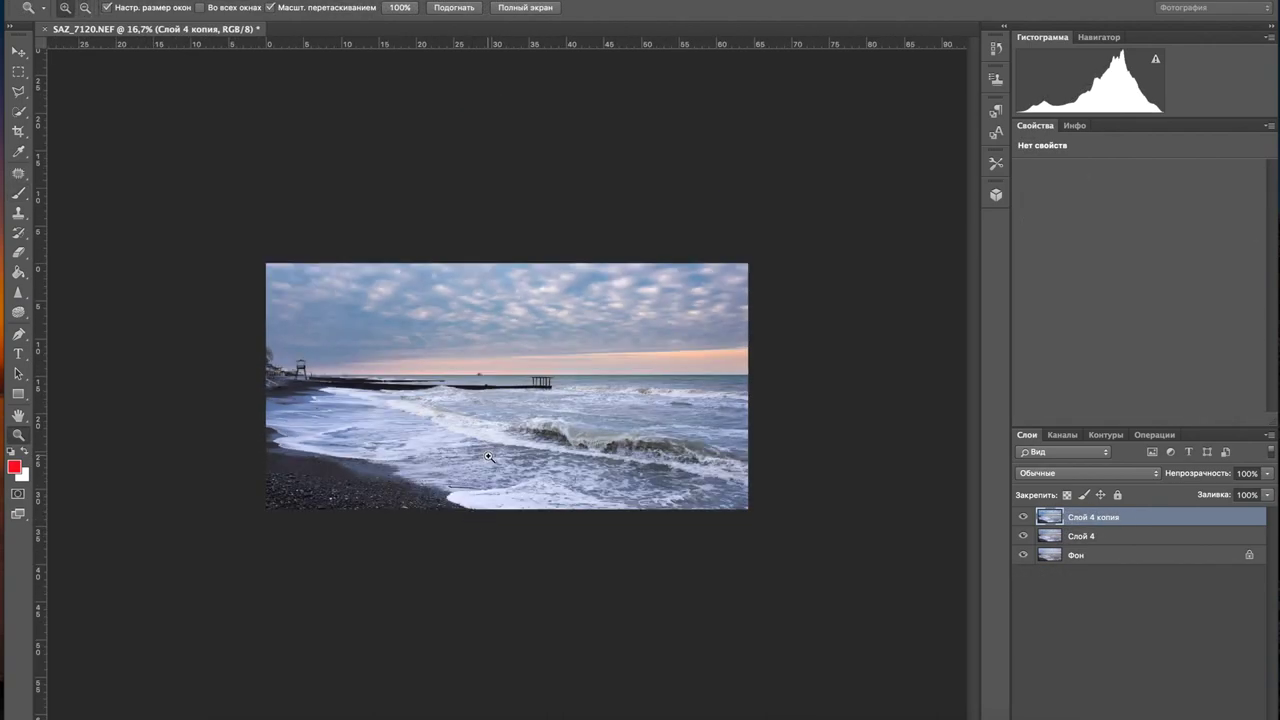
key("ctrl+plus")
key("ctrl+plus")
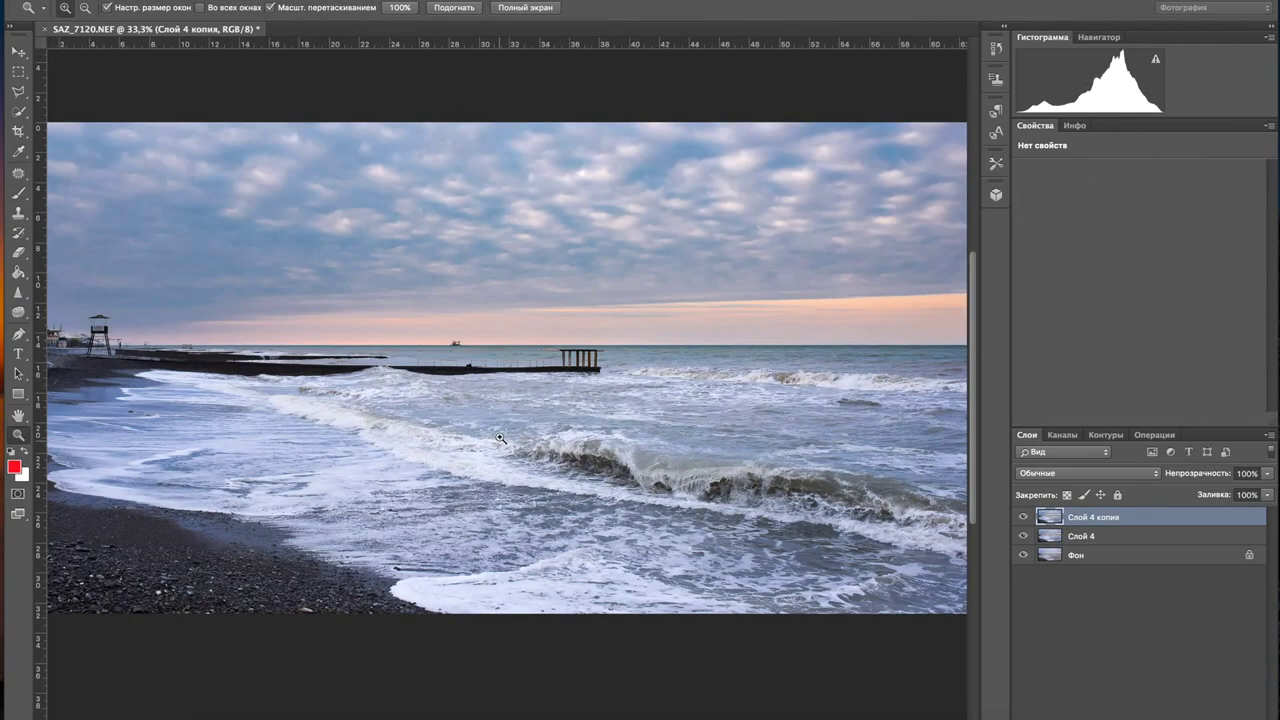
key("ctrl+minus")
key("ctrl+minus")
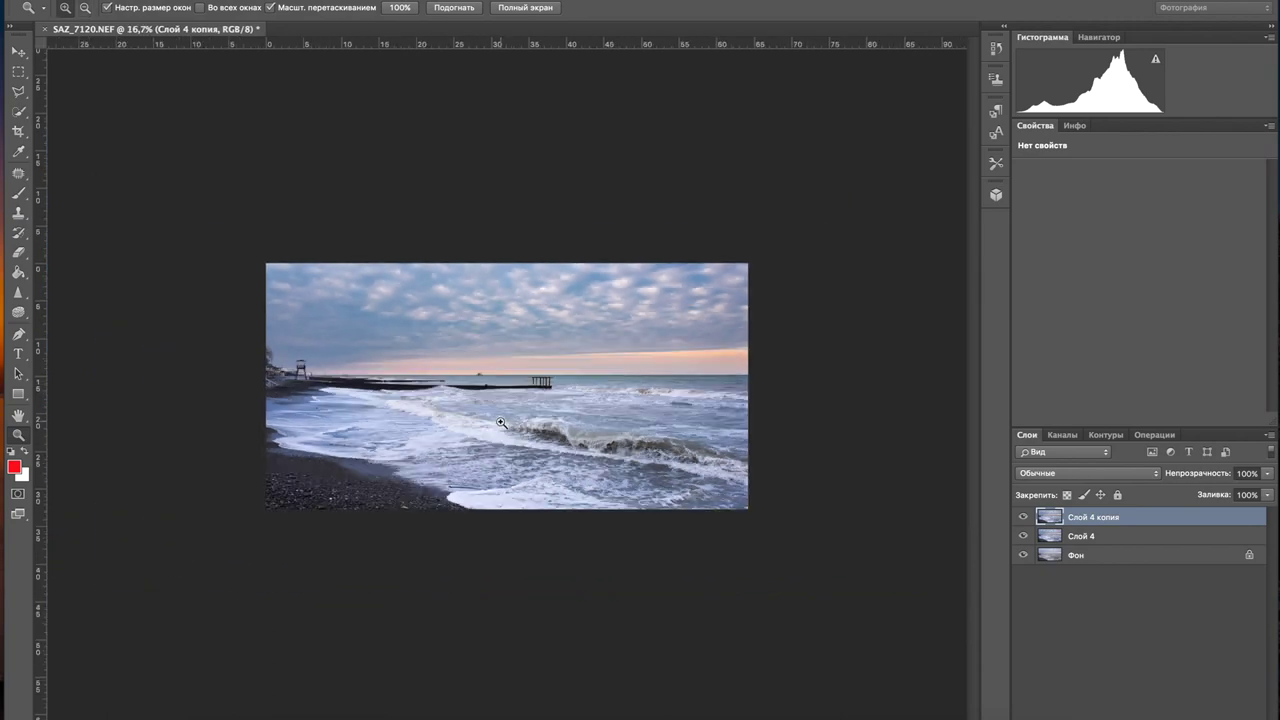
left_click(576, 423)
left_click(627, 453)
left_click(627, 453)
left_click(626, 452)
left_click(625, 451)
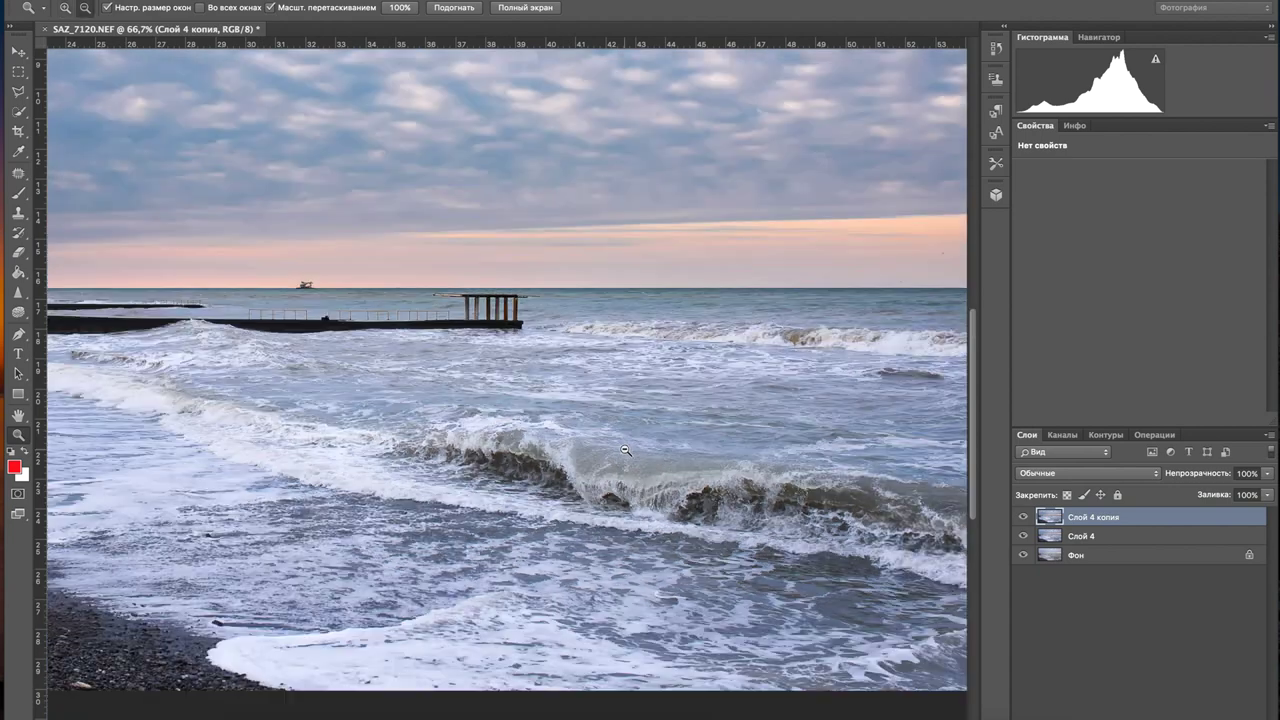
left_click(625, 451, "alt")
left_click(703, 446, "alt")
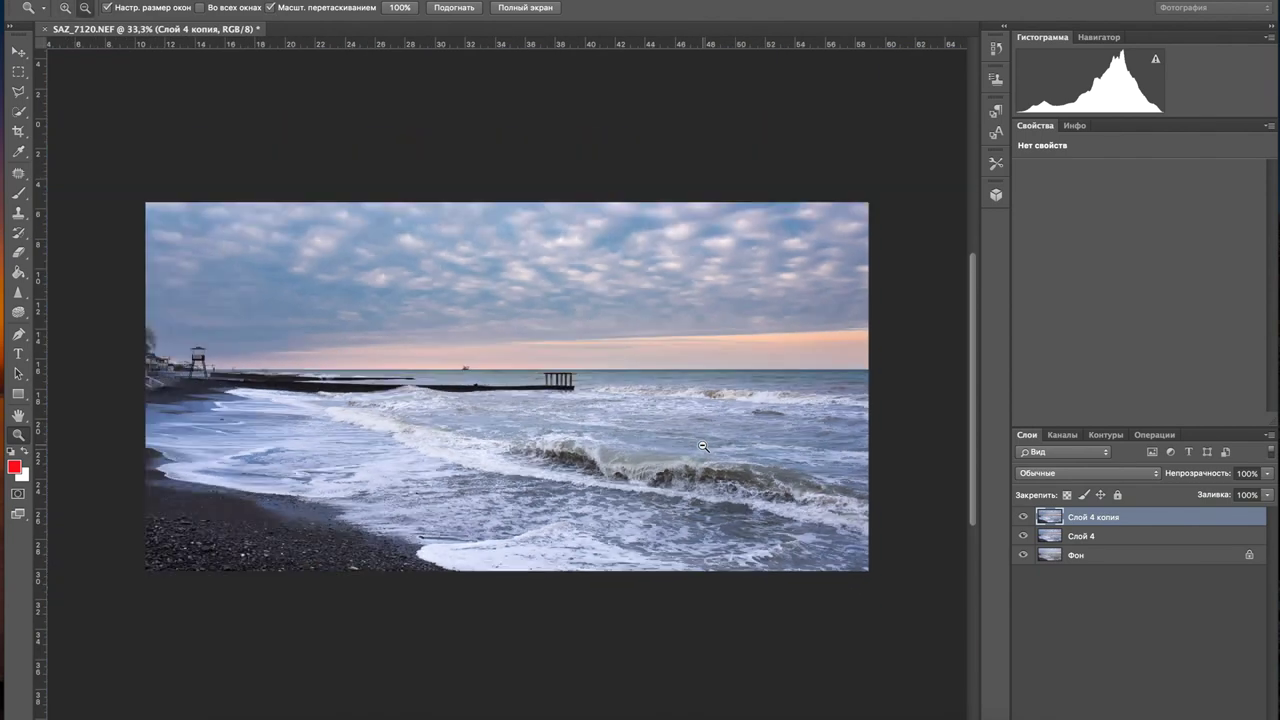
- Duplicate the layer Слой 4 копия and open the Liquify filter on the duplicate
key("ctrl+j")
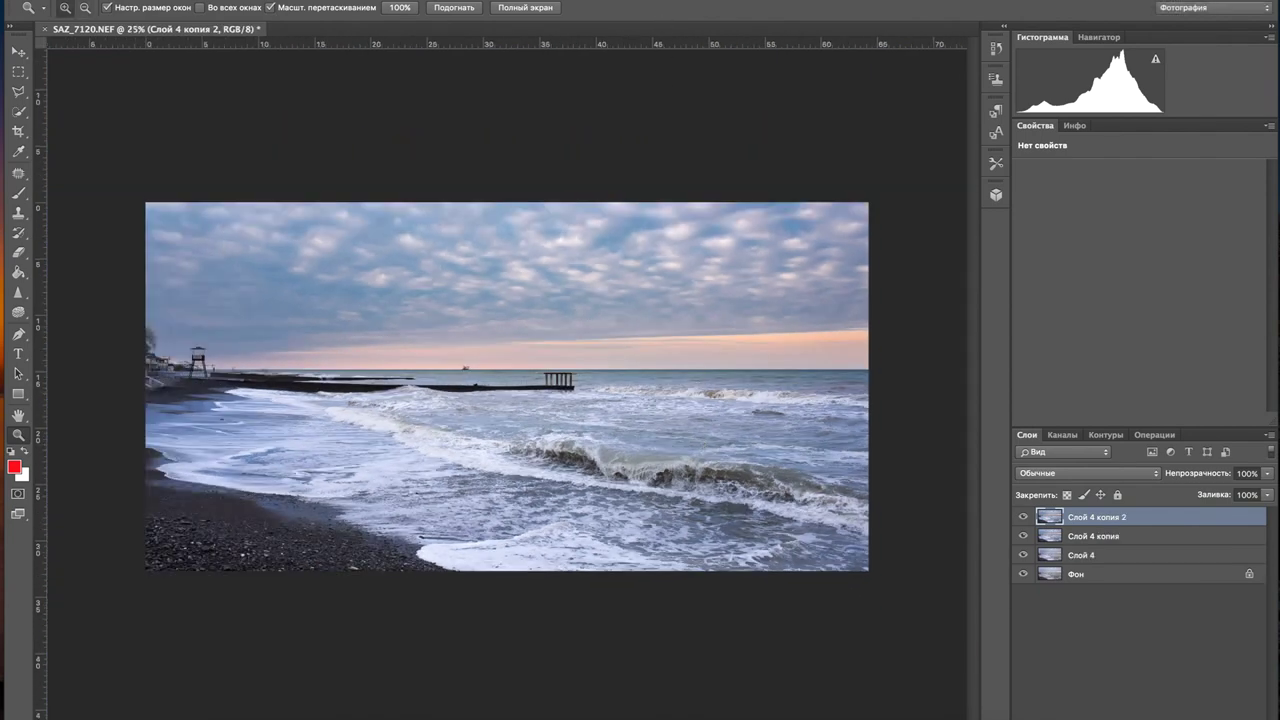
left_click(520, 1)
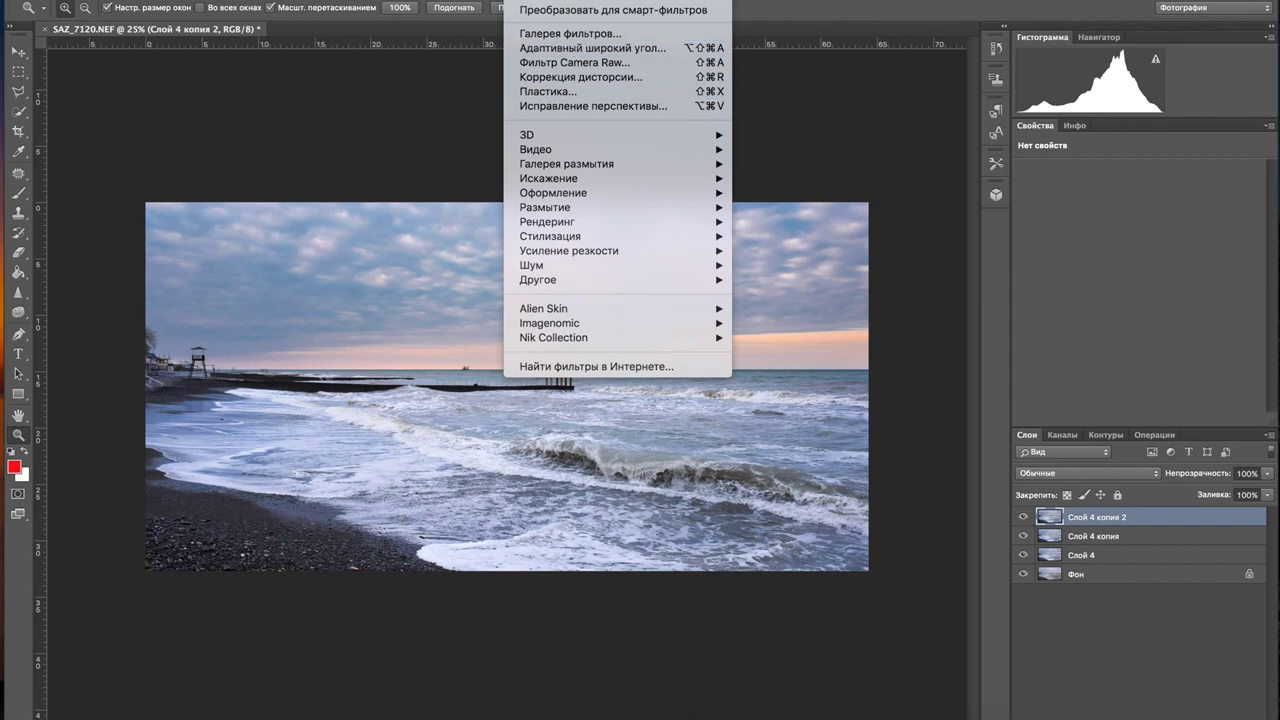
key("Escape")
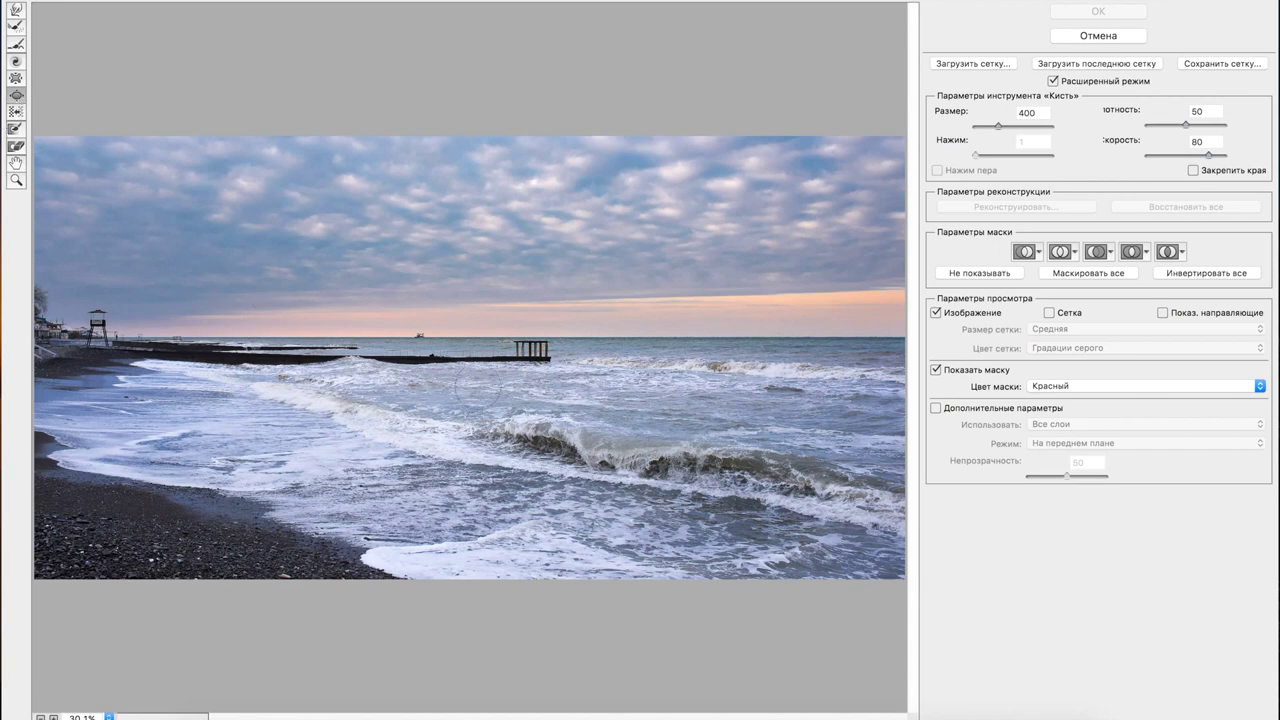
- Bloat the foaming wave near the shore in Liquify, enlarging the brush to 800
left_click_drag(405, 433, 355, 410)
key("bracketright")
key("bracketright")
key("bracketright")
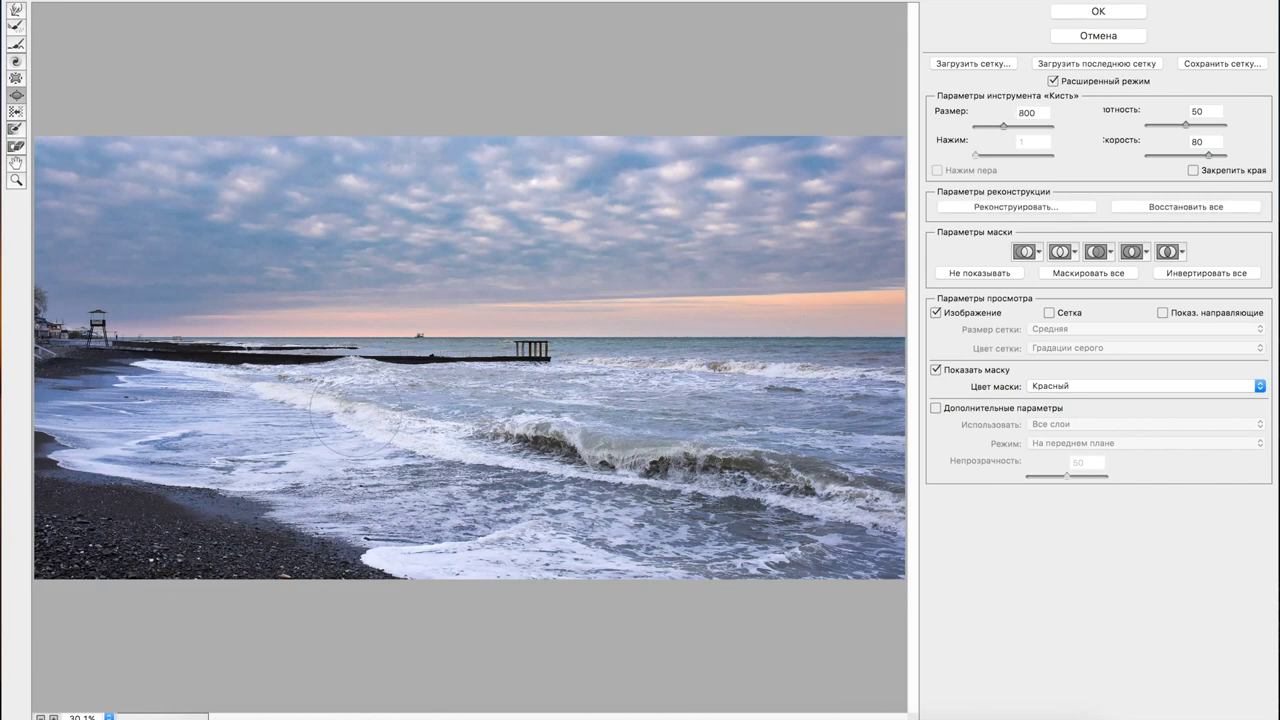
mouse_move(342, 424)
left_mouse_down()
mouse_move(291, 412)
mouse_move(347, 421)
left_mouse_up()
- Switch to the Forward Warp tool and accept the Liquify reconstruction with an effect of 100
key("w")
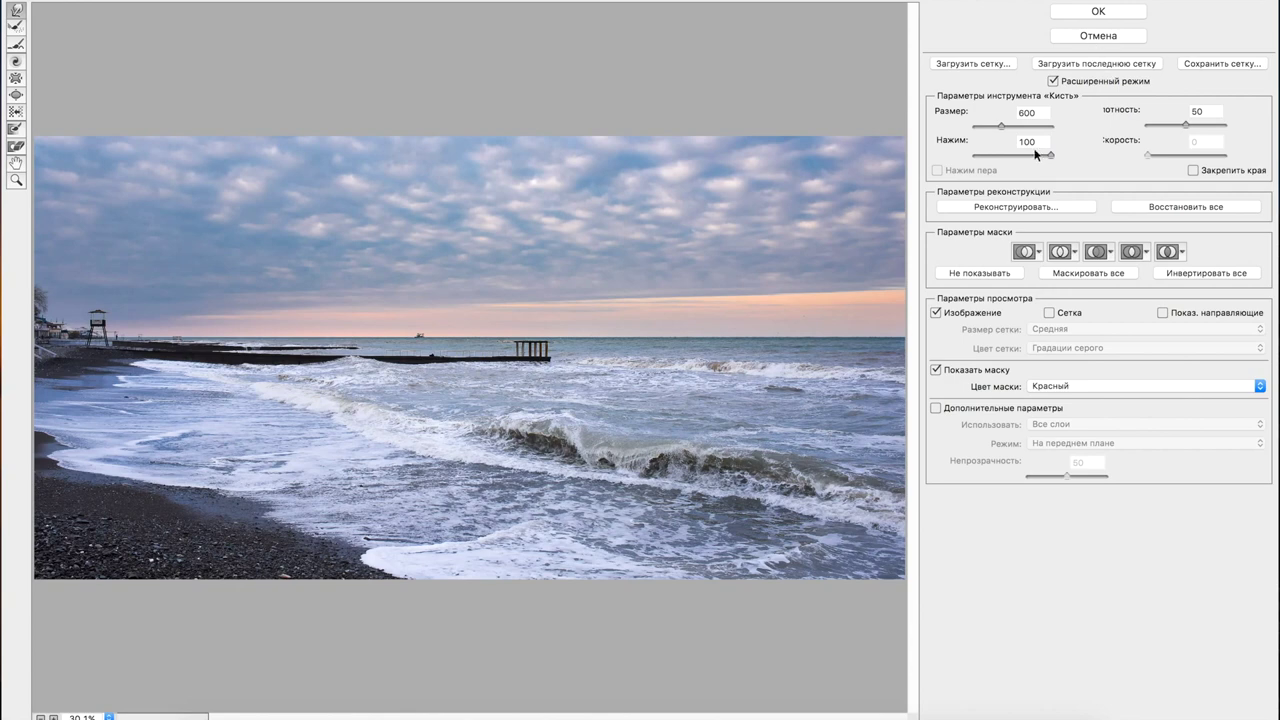
left_click(955, 206)
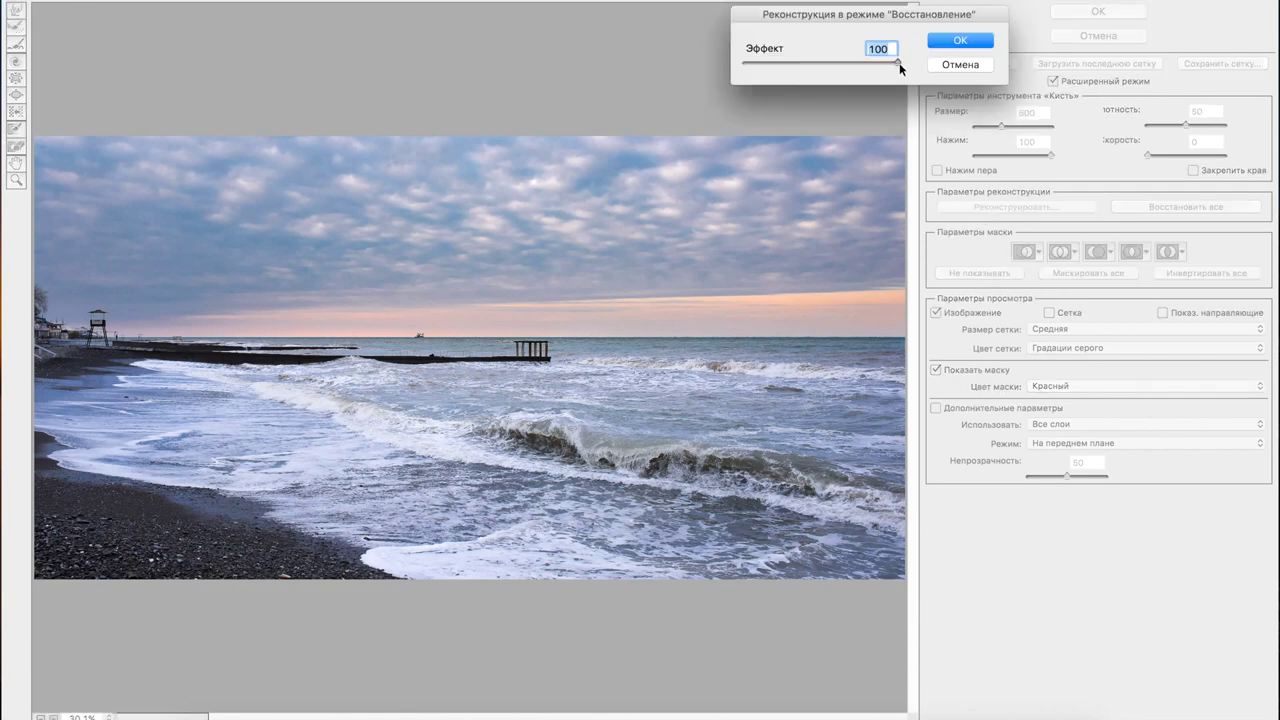
mouse_move(899, 64)
left_mouse_down()
mouse_move(870, 65)
mouse_move(900, 65)
left_mouse_up()
left_click(959, 42)
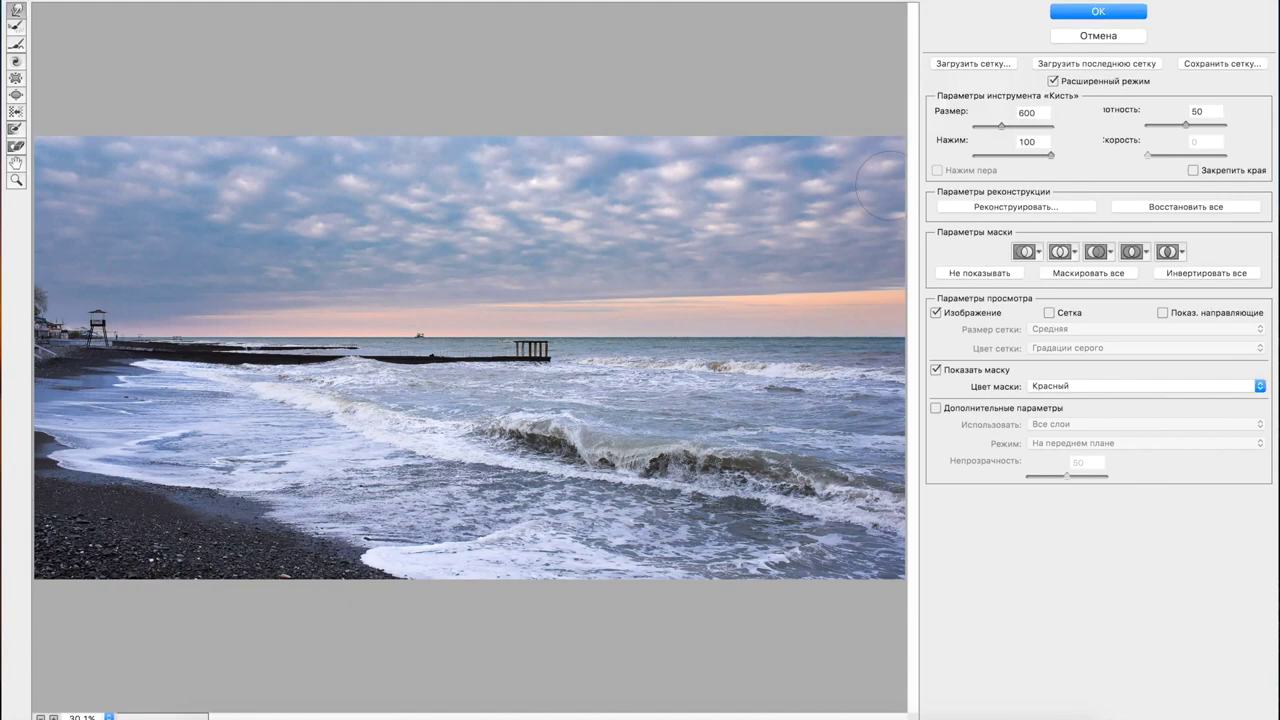
- Bloat the small wave crests beyond the large breaking wave using a brush size of 175
left_click(17, 180)
left_click(626, 467)
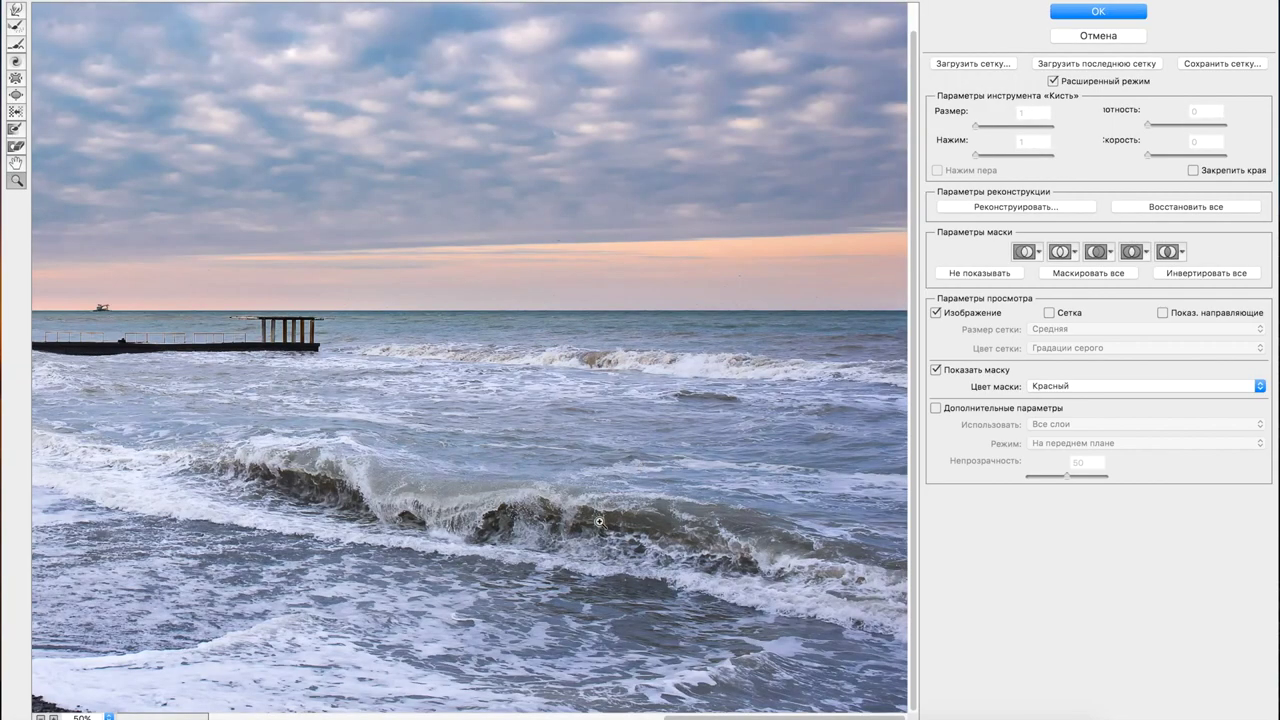
left_click(540, 527)
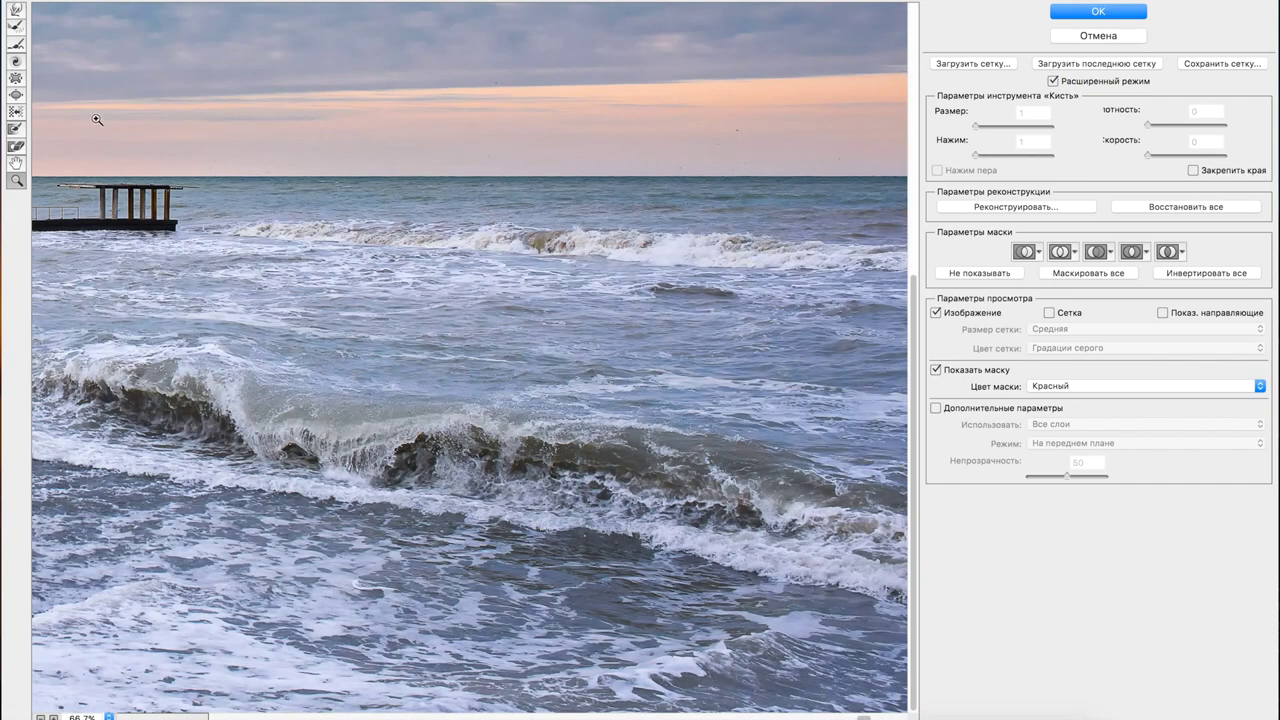
left_click(16, 12)
left_click(17, 95)
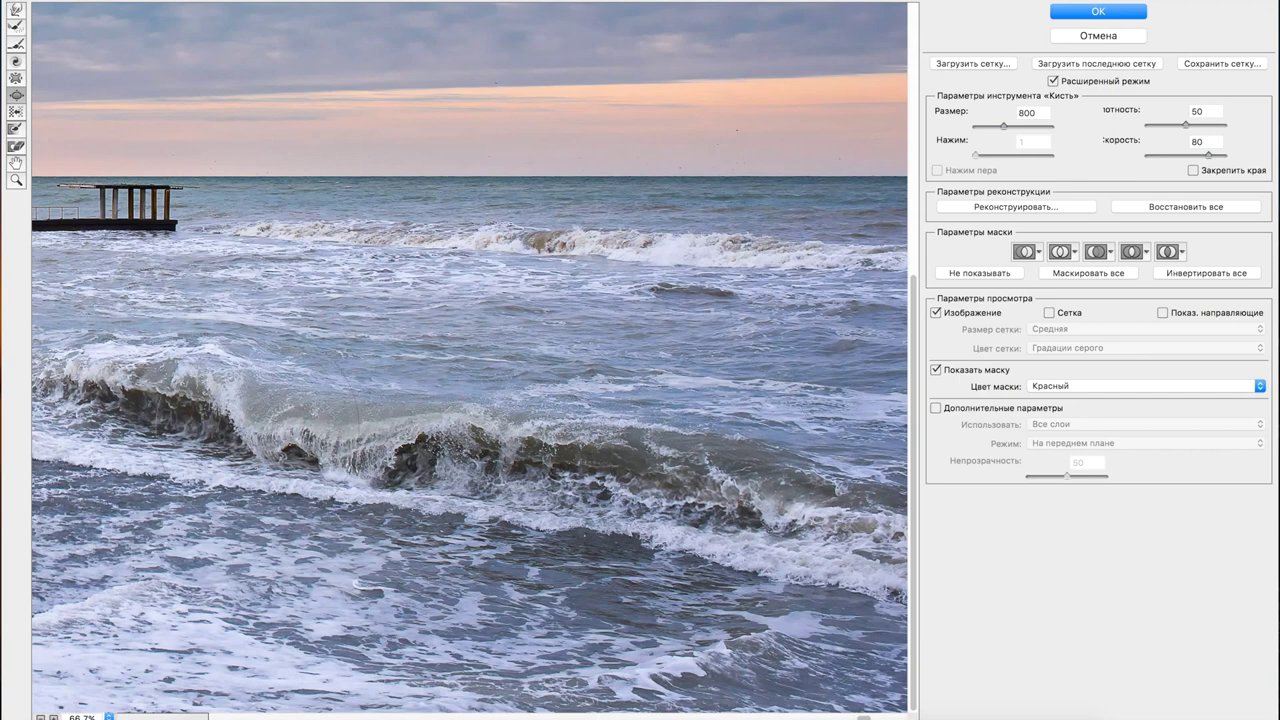
key("bracketleft")
key("bracketleft")
key("bracketleft")
key("bracketleft")
key("bracketleft")
key("bracketleft")
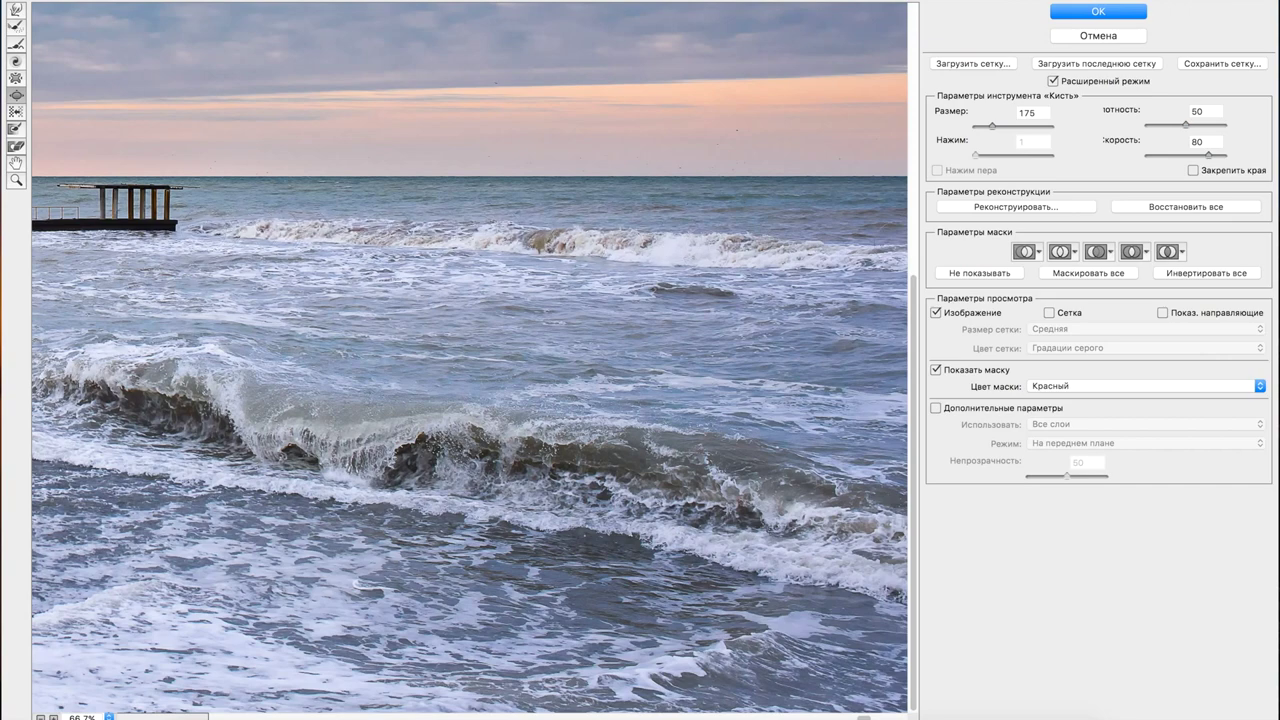
left_click_drag(735, 287, 600, 290)
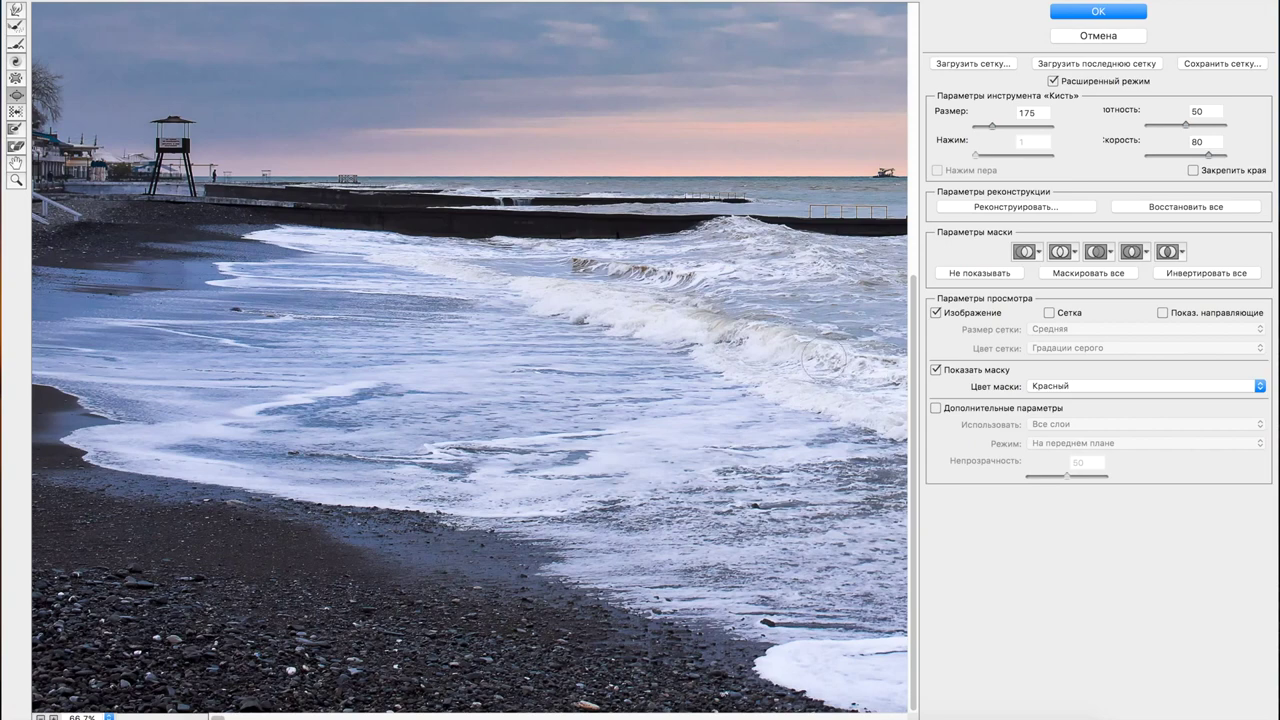
scroll(680, 320, "right", 10)
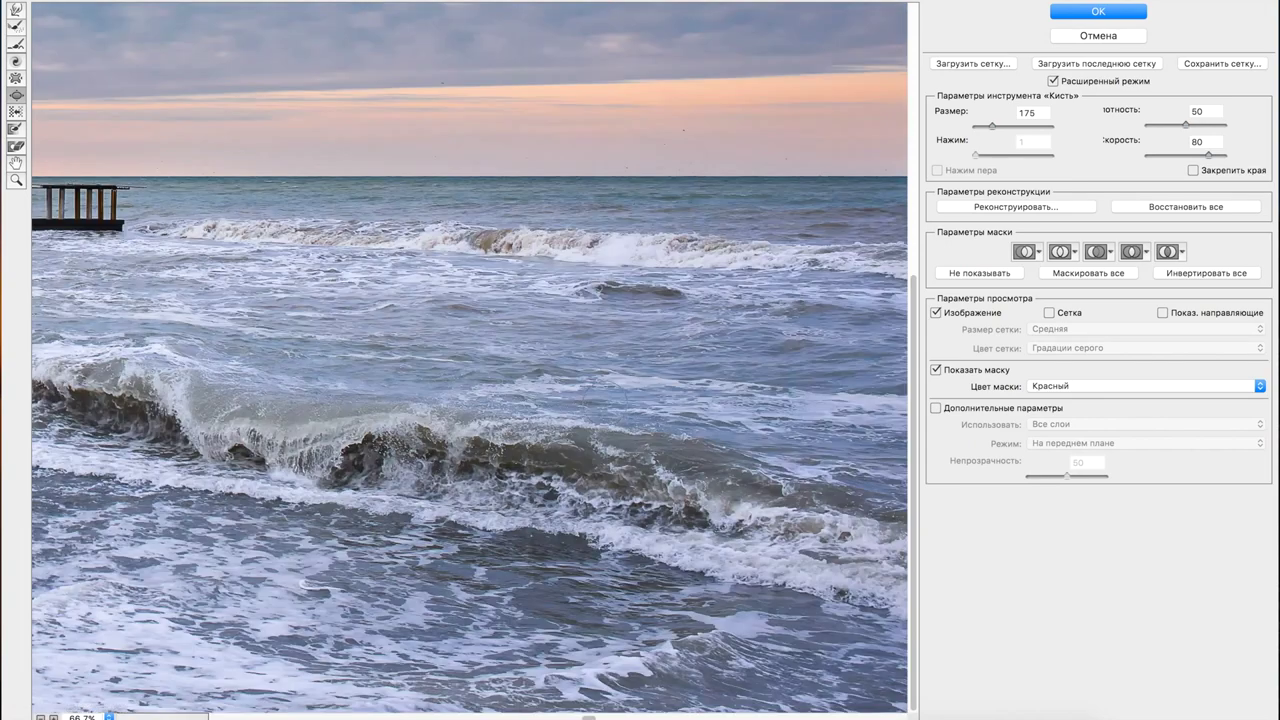
scroll(470, 360, "left", 2)
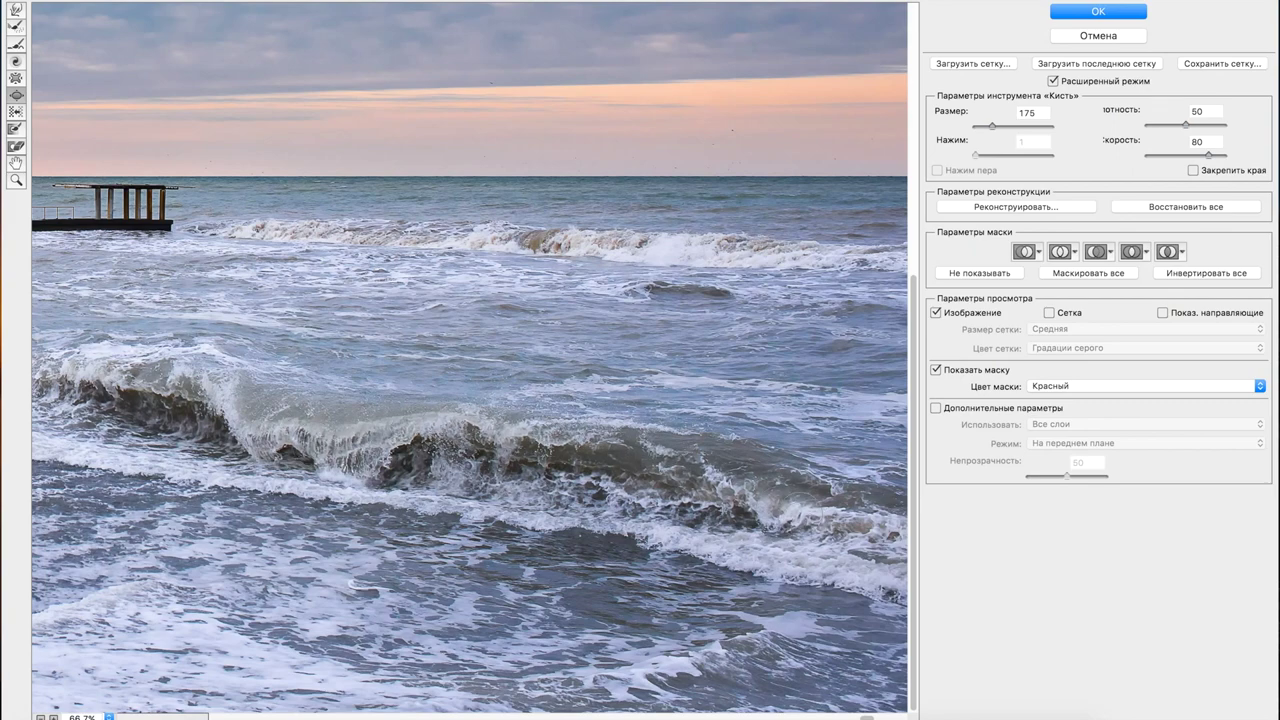
scroll(787, 515, "right", 2)
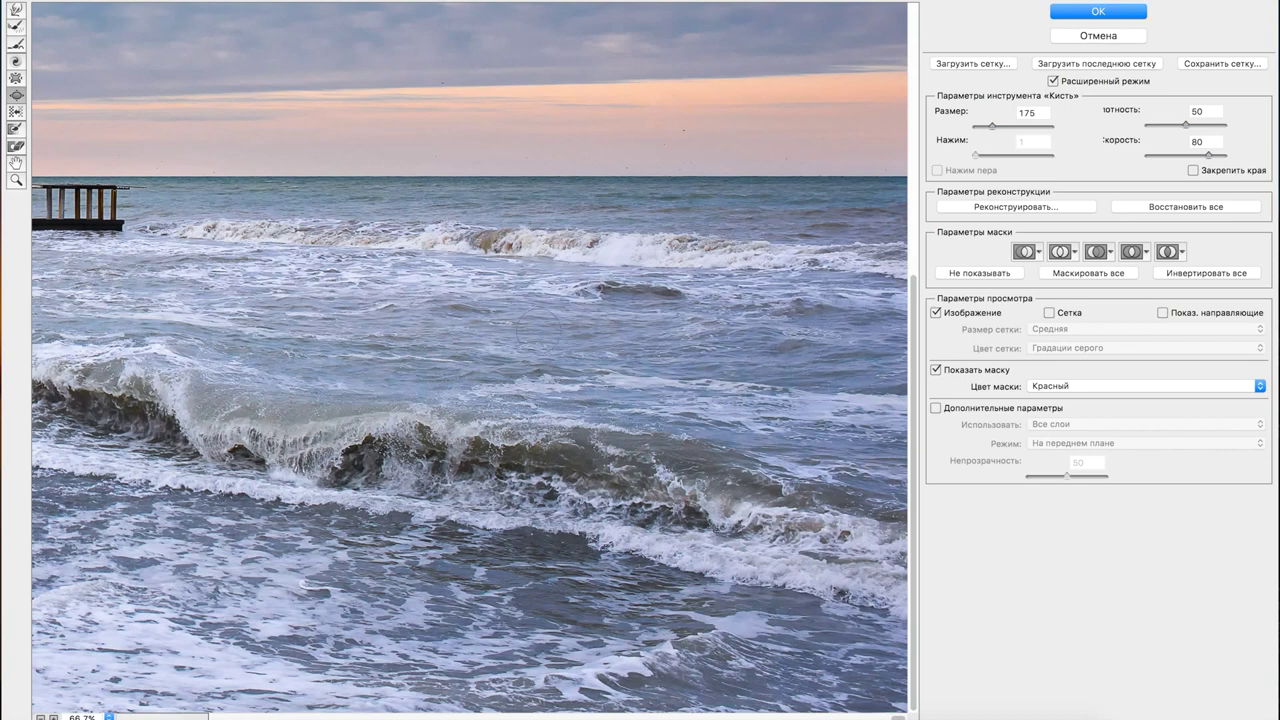
- Forward-warp the crest of the large breaking wave with a brush size of 500 and apply Liquify
key("w")
key("bracketleft")
key("bracketleft")
key("bracketleft")
key("bracketleft")
key("bracketleft")
key("bracketleft")
key("bracketleft")
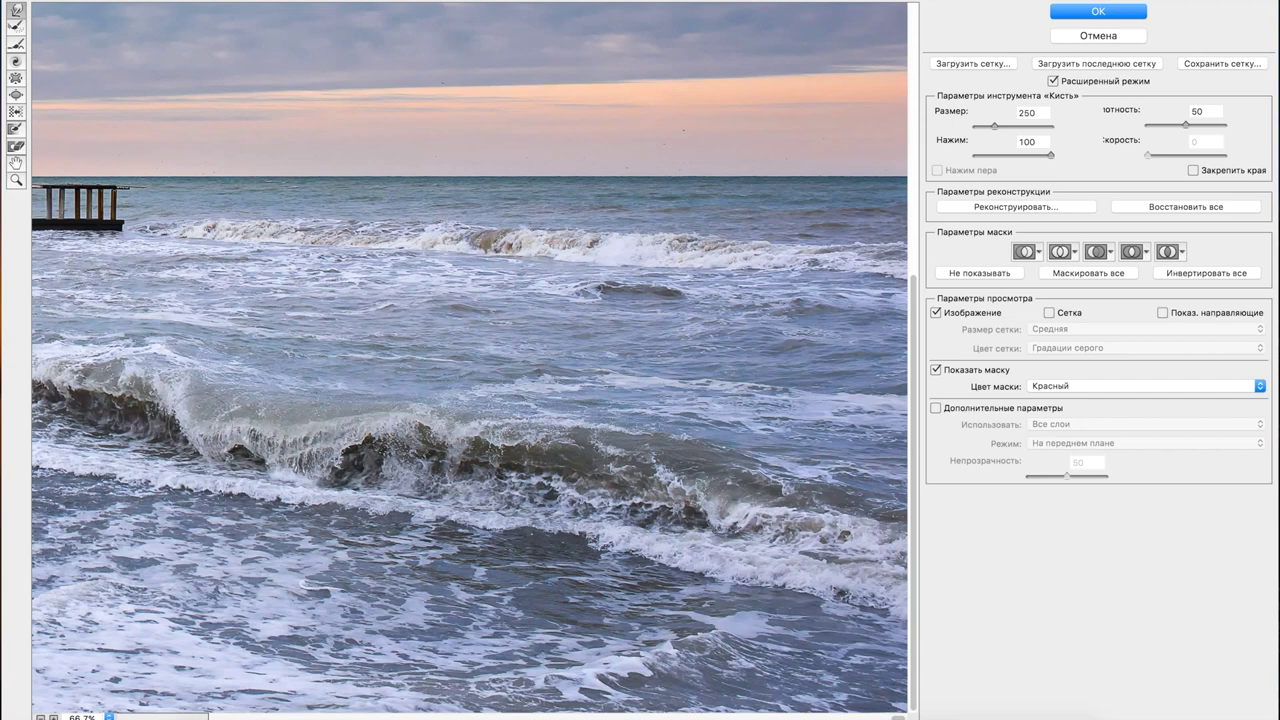
key("bracketright")
key("bracketright")
key("bracketright")
key("bracketright")
key("bracketright")
mouse_move(195, 430)
left_mouse_down()
mouse_move(190, 412)
mouse_move(240, 484)
mouse_move(280, 445)
mouse_move(340, 440)
mouse_move(366, 422)
mouse_move(400, 440)
mouse_move(515, 447)
left_mouse_up()
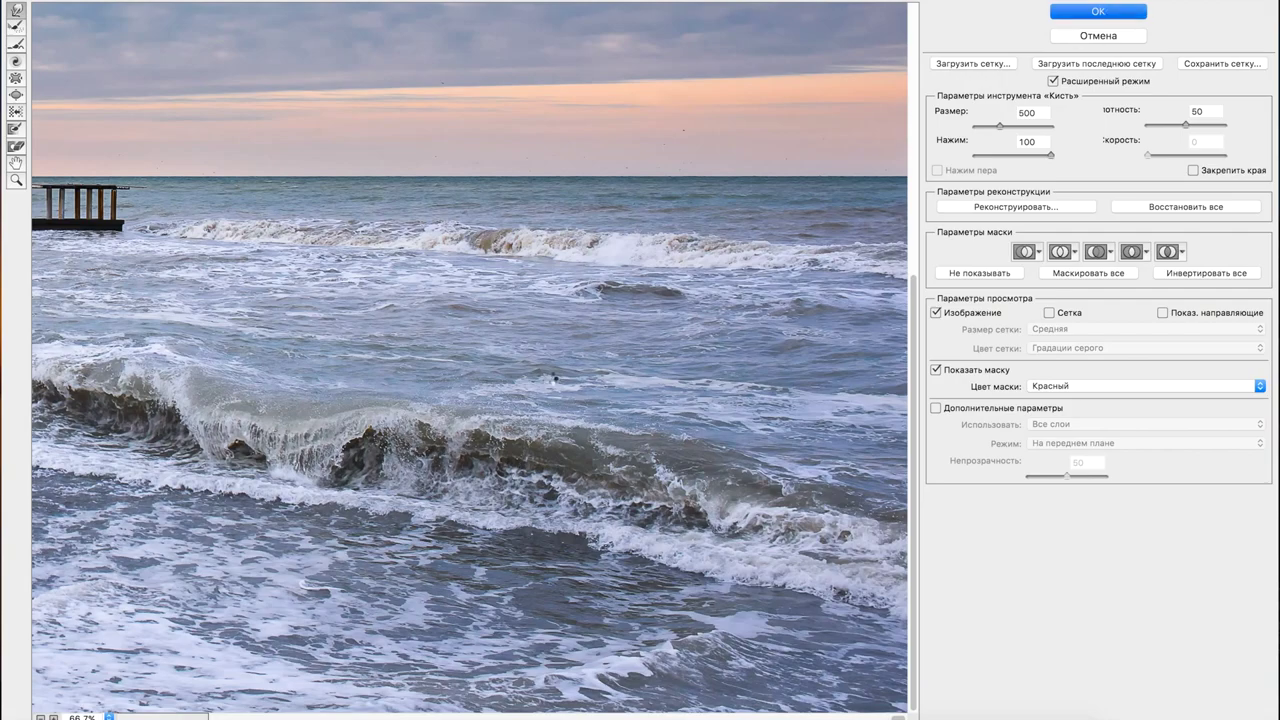
key("Return")
- Compare the image with and without the liquified layer Слой 4 копия 2
left_click(1022, 517)
left_click(1022, 517)
left_click(1022, 517)
left_click(1022, 517)
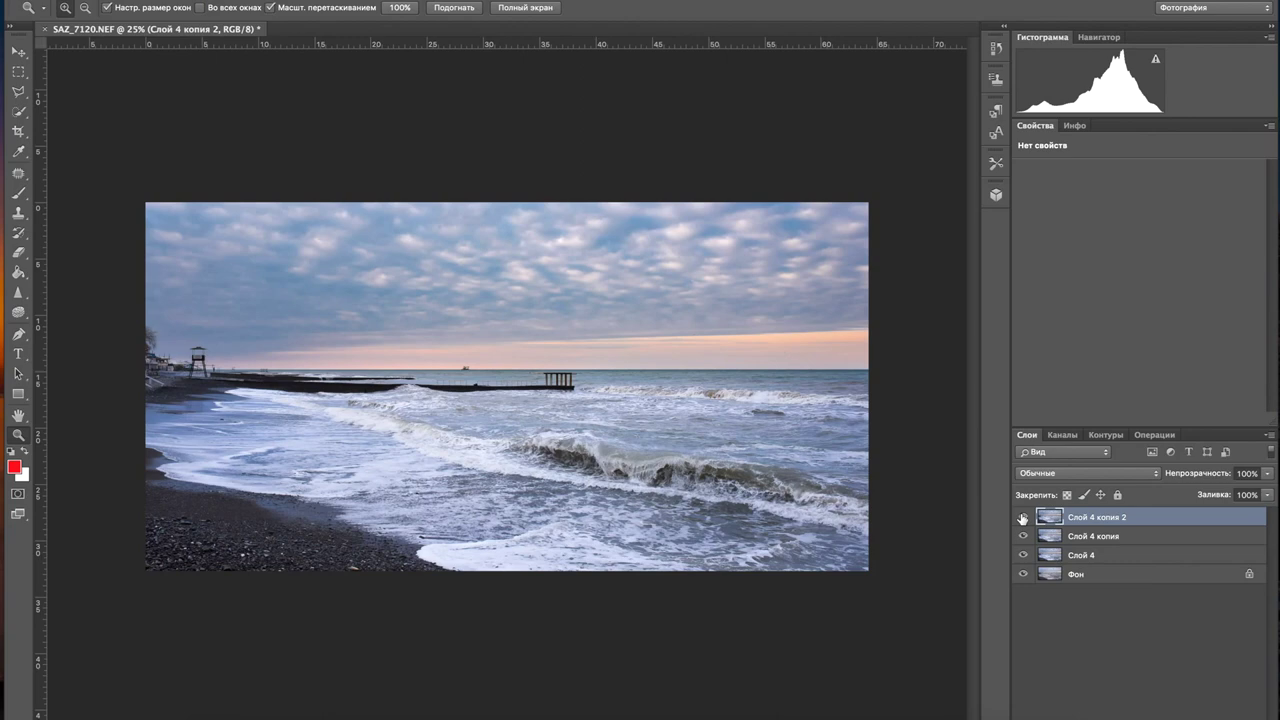
left_click(410, 426, "alt")
left_click(505, 417)
- Stamp all visible layers into a new layer and open it in Color Efex Pro 4
key("ctrl+alt+shift+e")
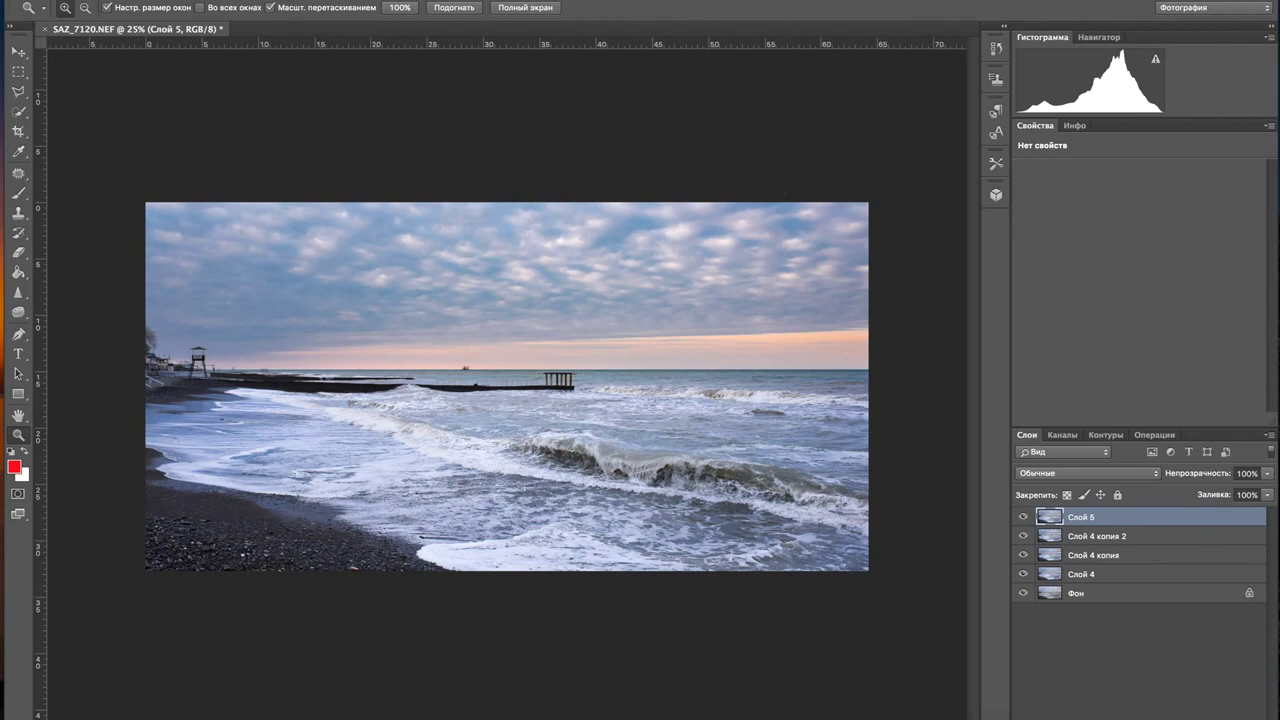
left_click(530, 0)
mouse_move(588, 340)
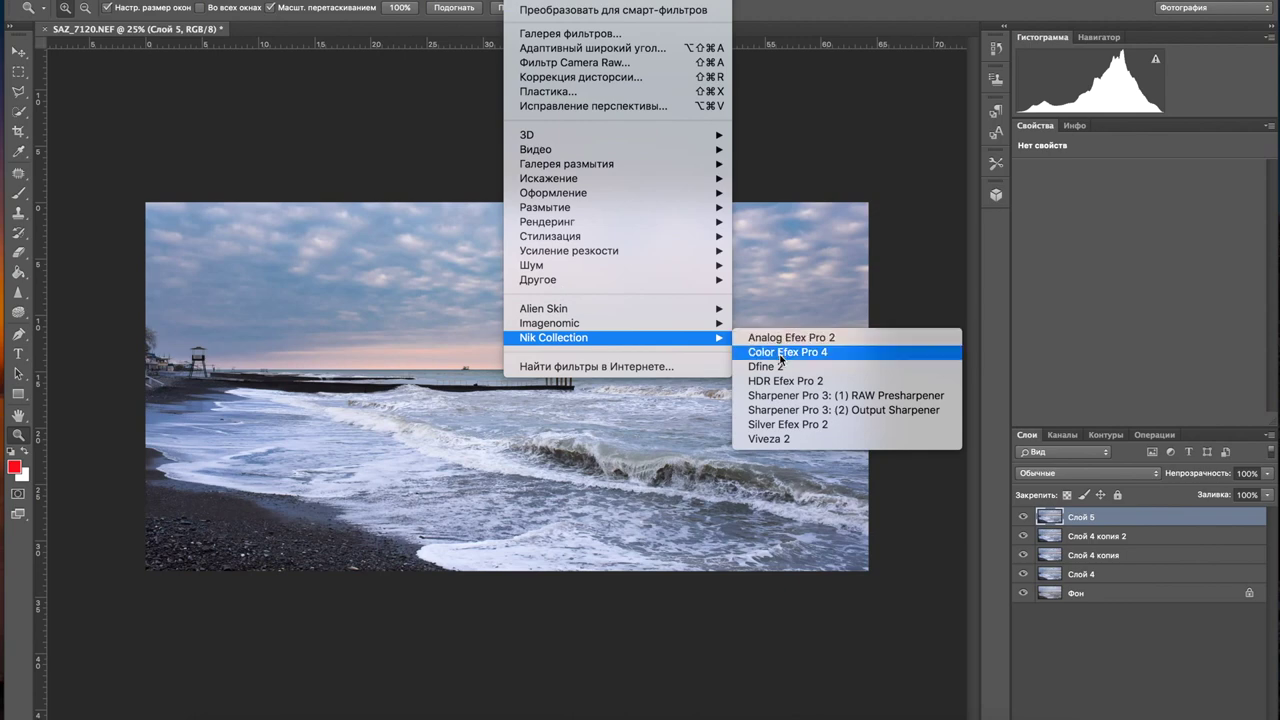
left_click(781, 353)
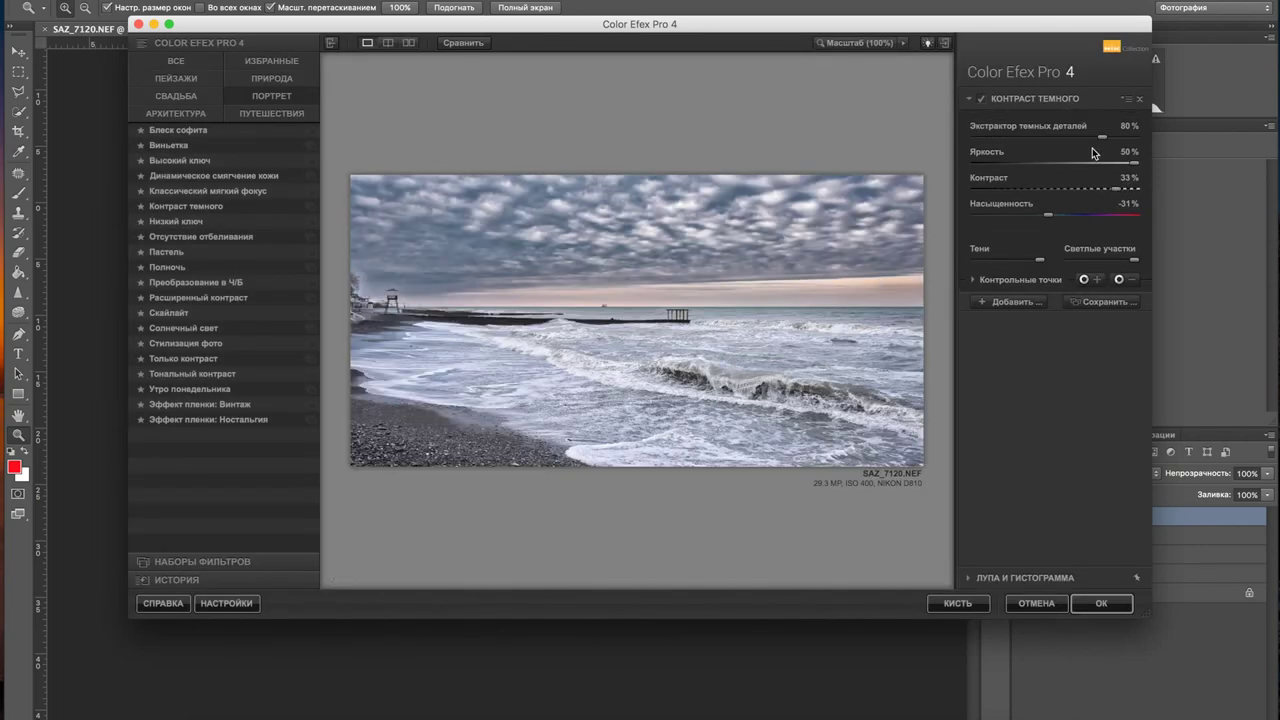
- Try Контраст темного with dark detail extraction at 92%, and the Высокий ключ filter from the nature category
left_click_drag(1103, 143, 1124, 141)
left_click(274, 80)
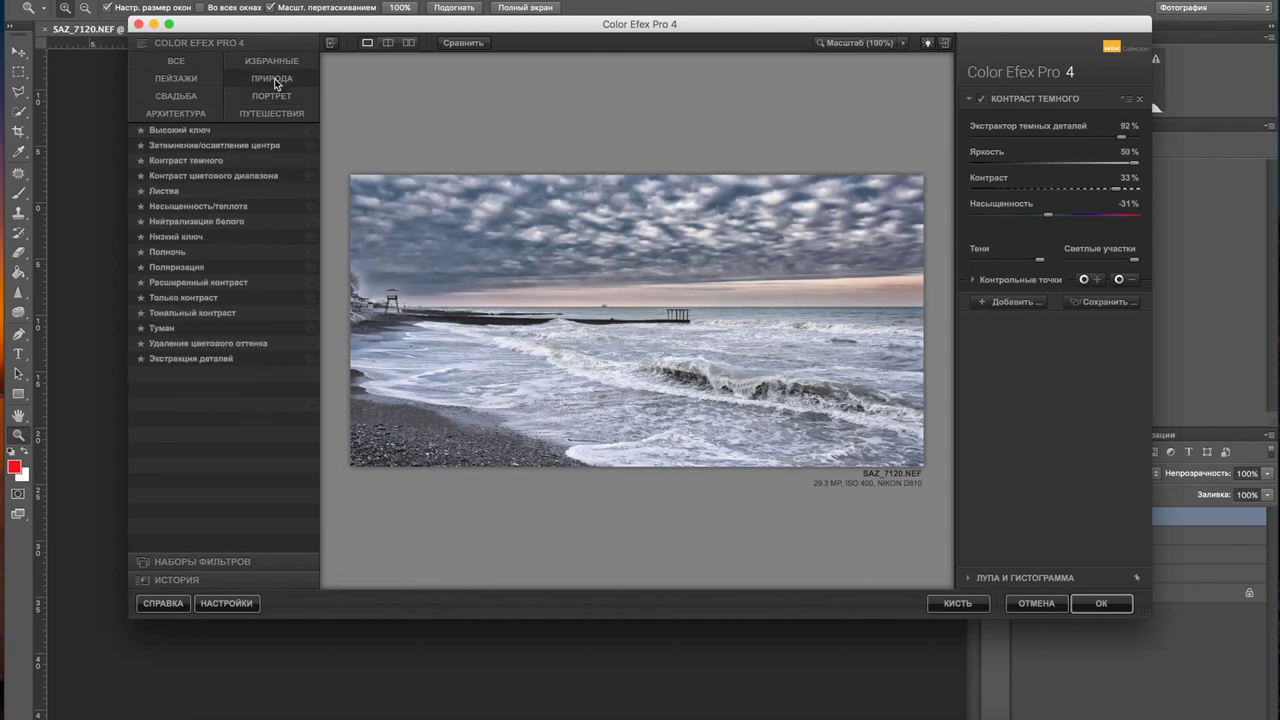
left_click(226, 130)
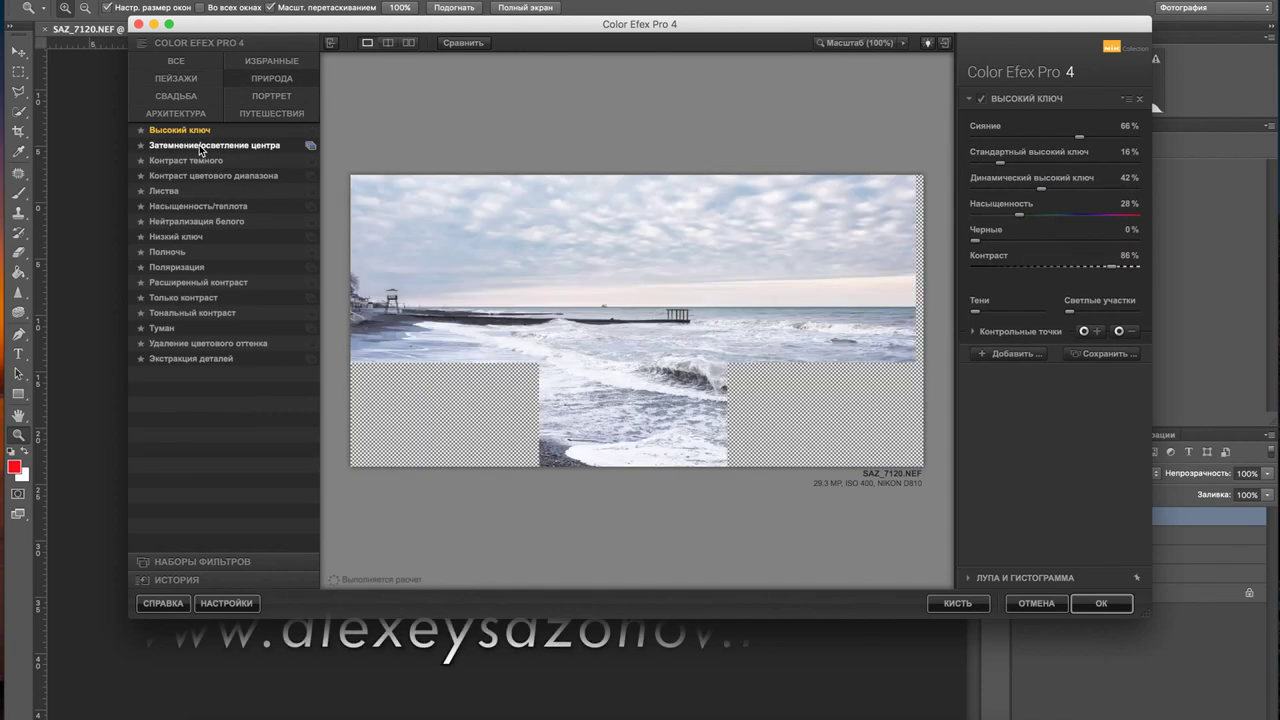
- Choose the Затемнение/осветление центра filter with shape 1 and set the edge glow to 3%
left_click(200, 147)
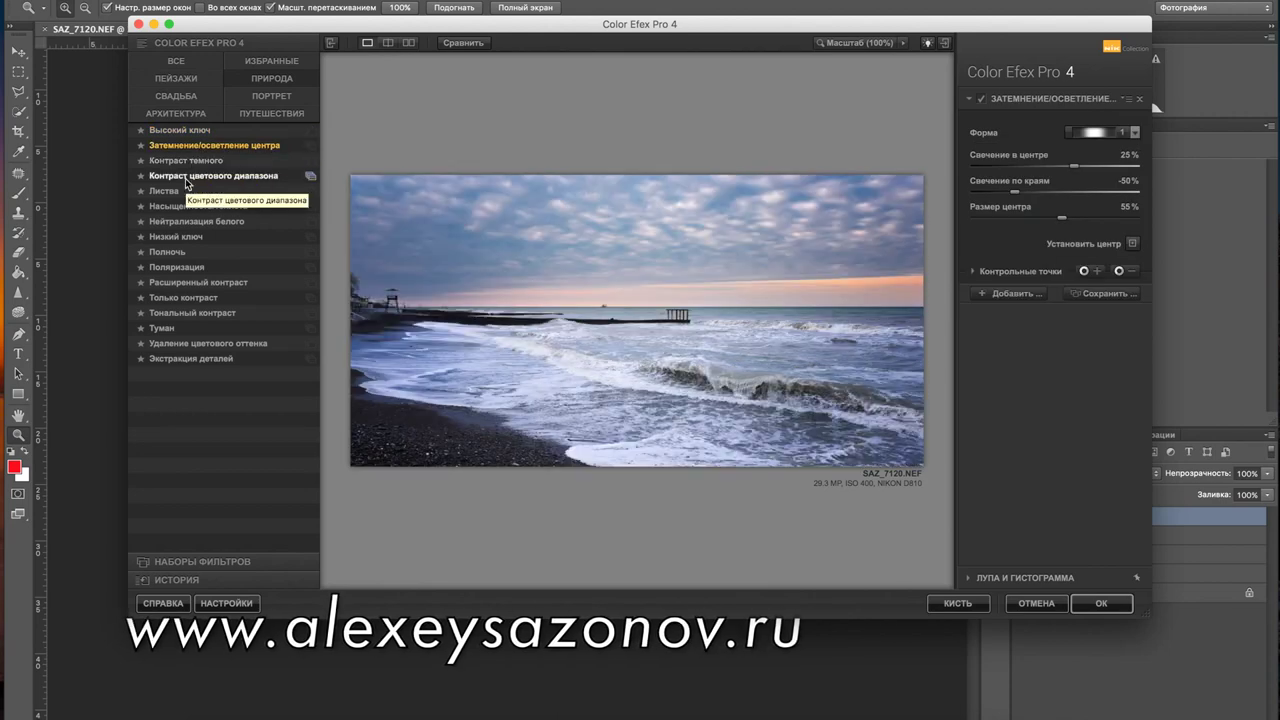
left_click(1134, 131)
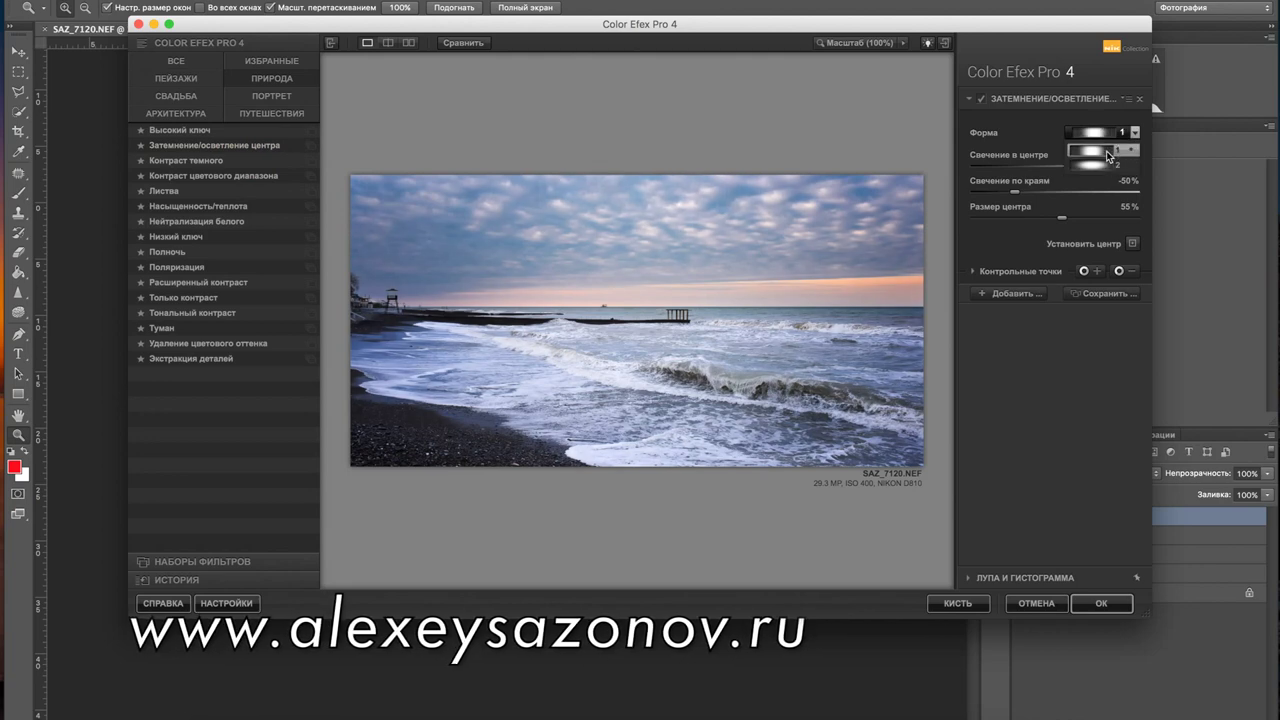
left_click(1108, 155)
left_click_drag(1014, 191, 1056, 197)
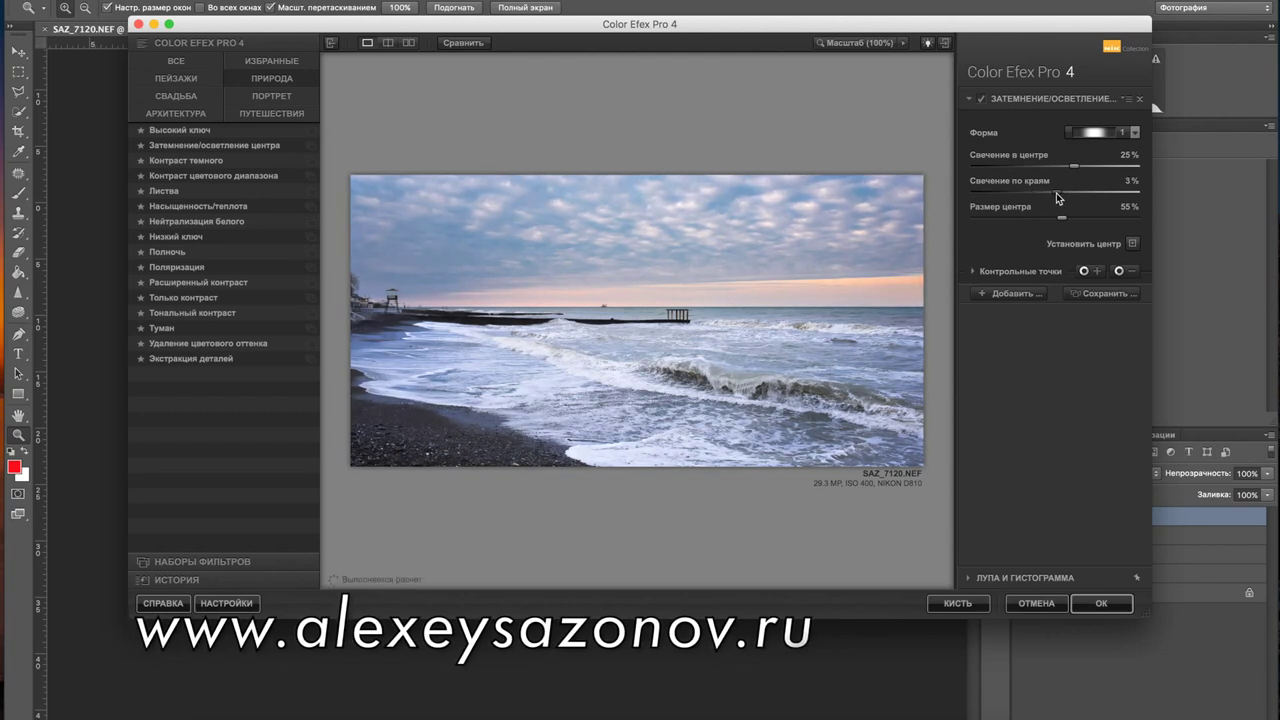
- Set the centre size to 100% and add a Контраст цветового диапазона filter with brightness -19% and readjusted contrast, applied as a black-masked layer
left_click_drag(1063, 219, 1091, 218)
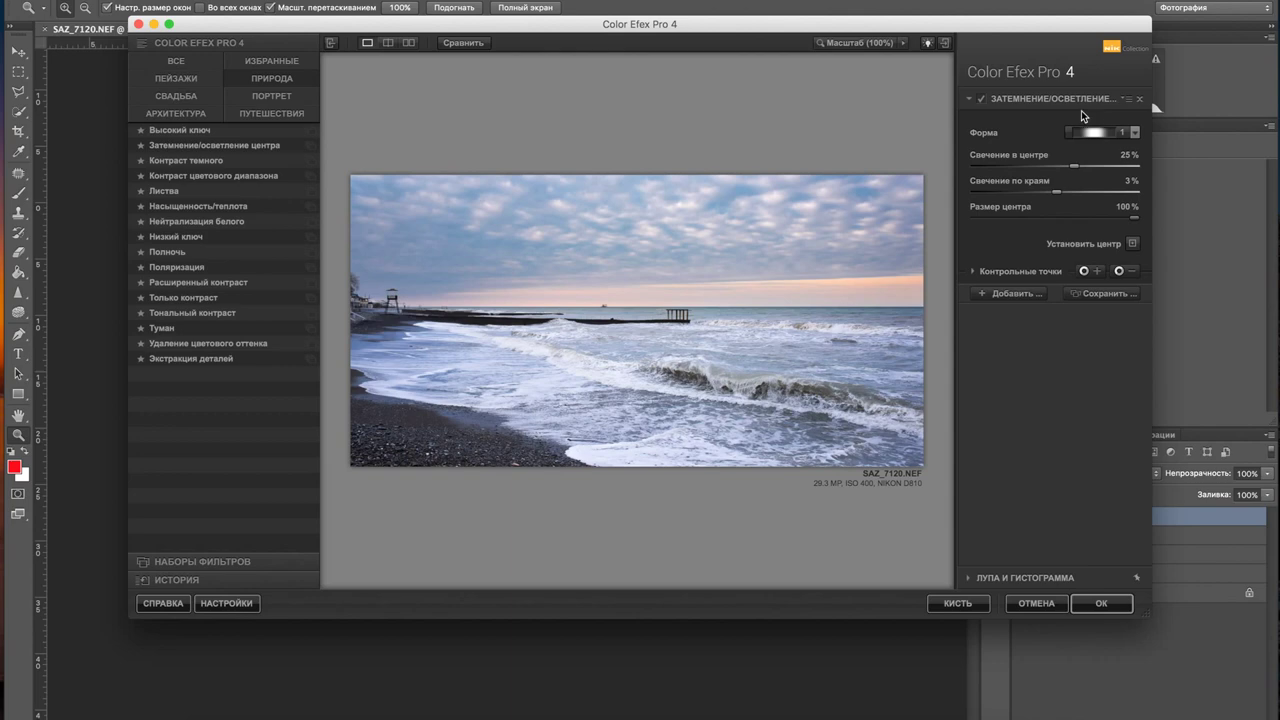
left_click(1013, 293)
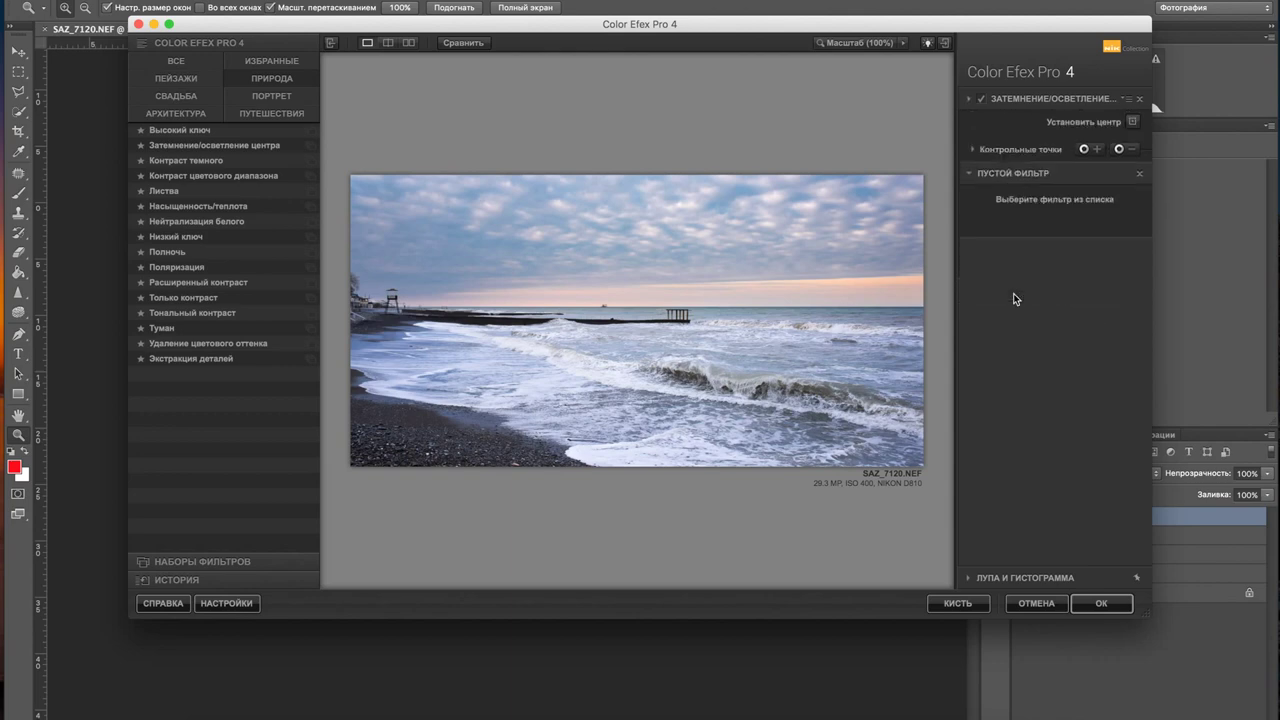
left_click(172, 180)
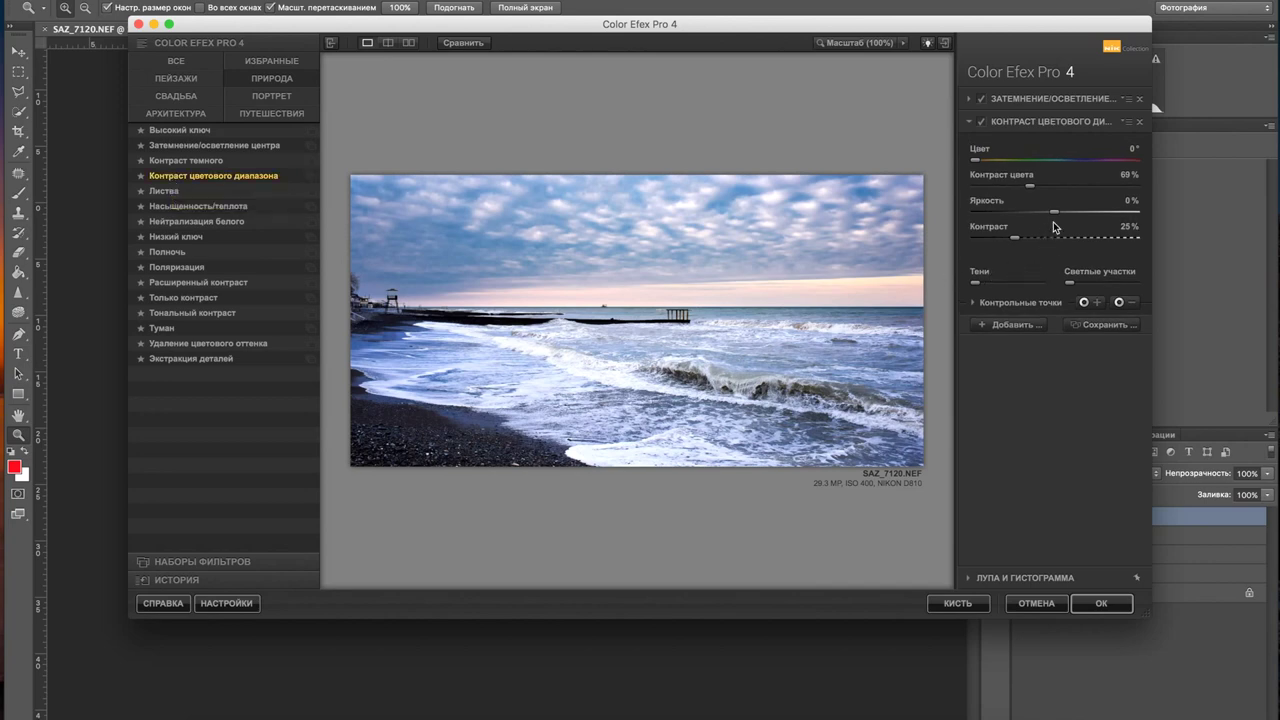
mouse_move(1054, 212)
left_mouse_down()
mouse_move(1072, 218)
mouse_move(1026, 221)
mouse_move(1041, 222)
left_mouse_up()
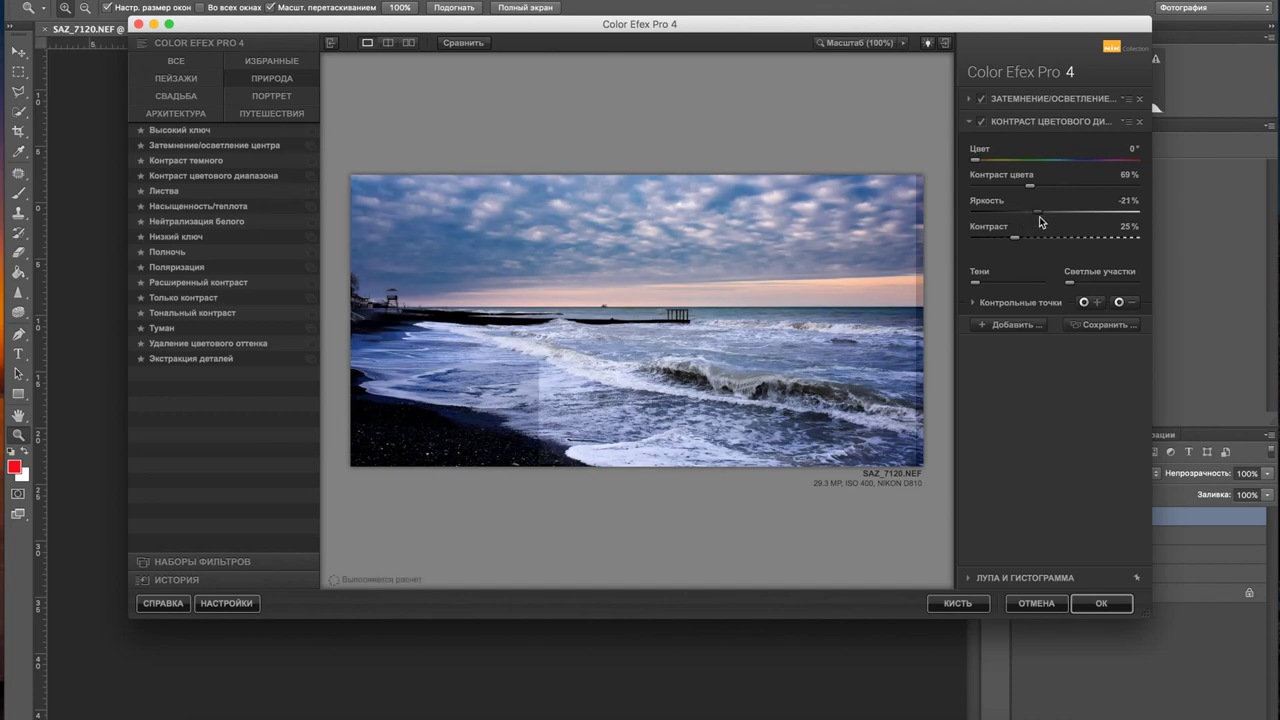
left_click_drag(1016, 242, 1051, 245)
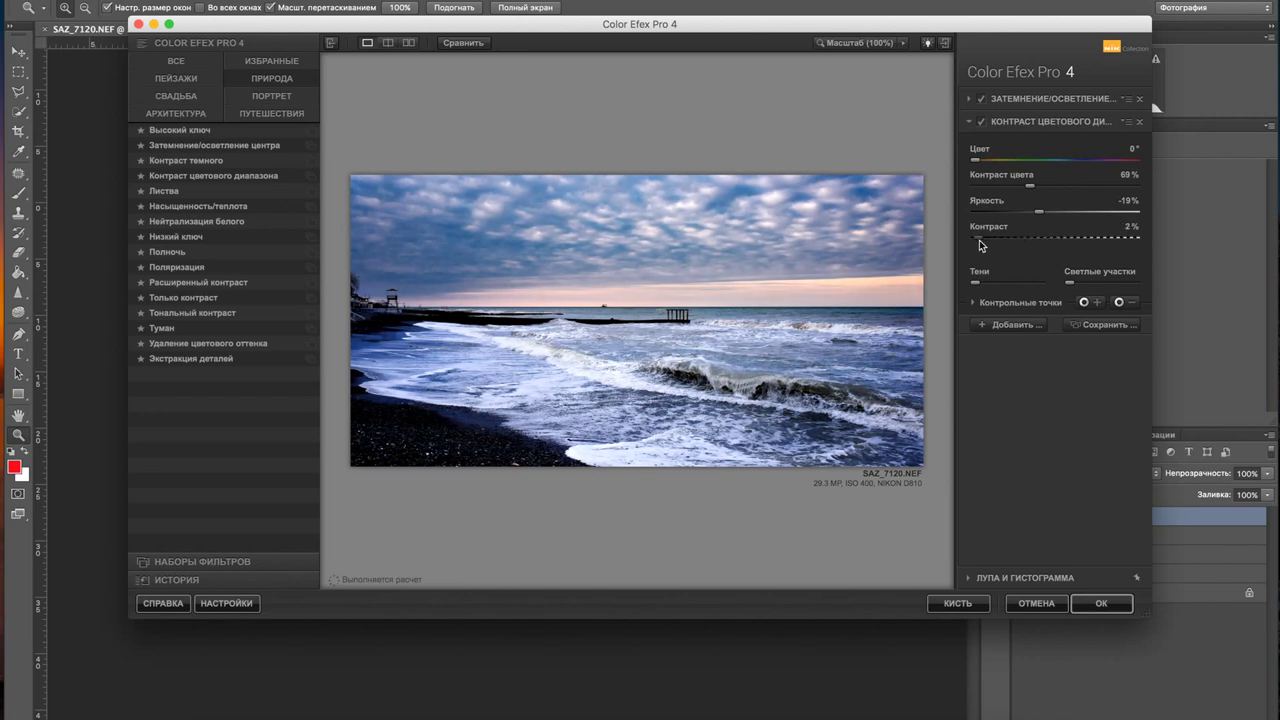
left_click_drag(1060, 246, 1007, 242)
left_click(1100, 604)
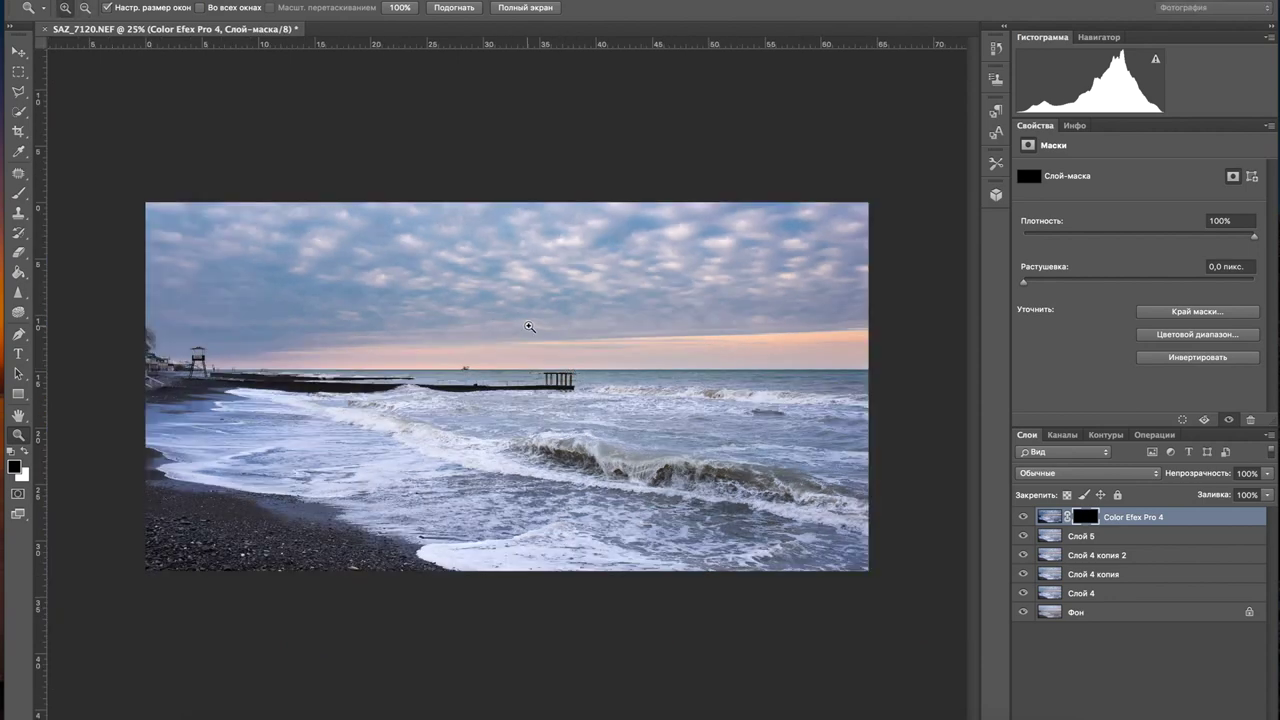
- Paint white on the Color Efex Pro 4 mask with a 700 px brush along the horizon and across the clouds
left_click(20, 195)
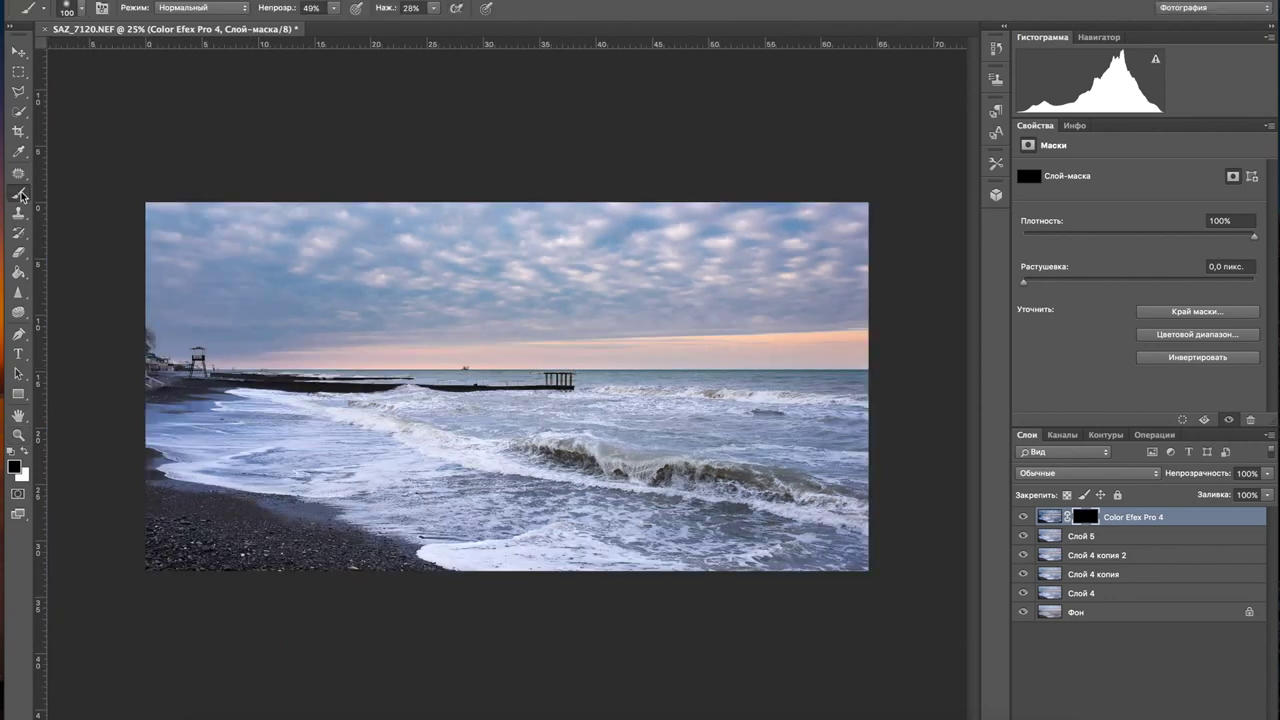
key("bracketright")
key("bracketright")
key("bracketright")
key("bracketright")
key("bracketright")
key("bracketright")
key("bracketright")
key("x")
left_click_drag(218, 342, 838, 347)
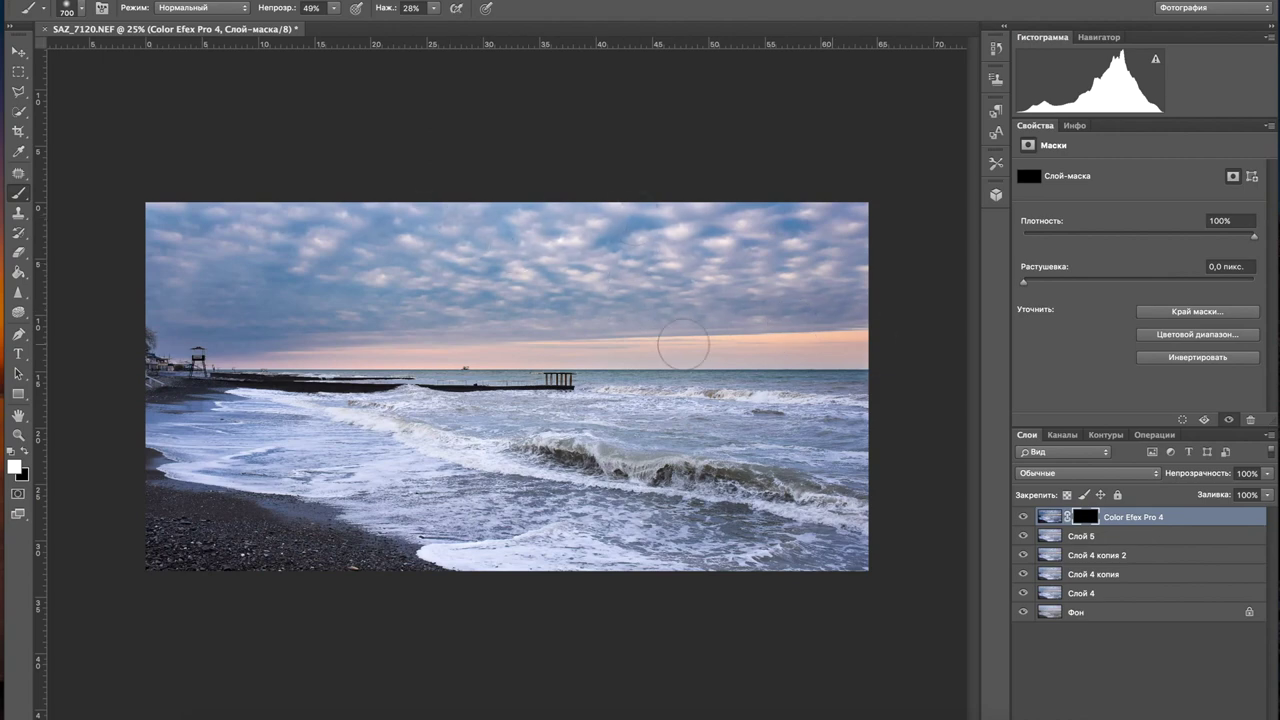
mouse_move(676, 264)
left_mouse_down()
mouse_move(724, 207)
mouse_move(588, 237)
mouse_move(249, 236)
mouse_move(397, 278)
left_mouse_up()
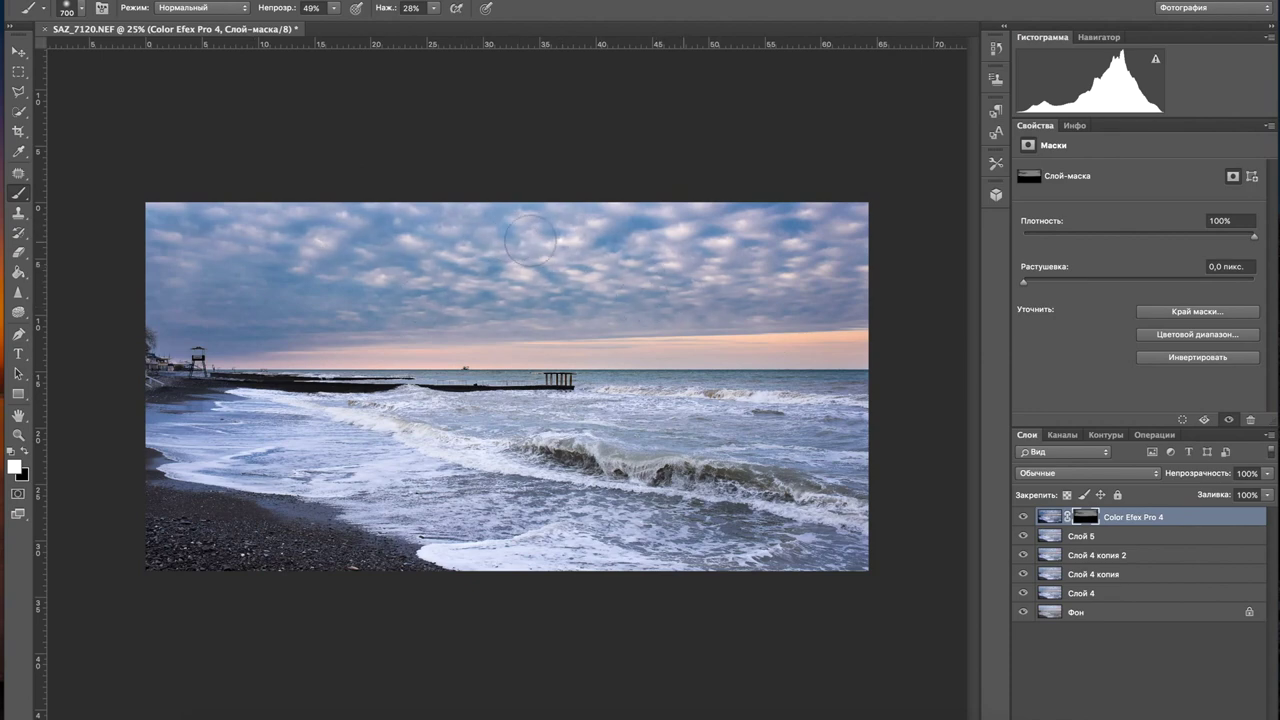
- Reveal the Color Efex Pro 4 effect over the sea, waves and shore foam by painting its mask white with a 400 px brush
left_click(18, 434)
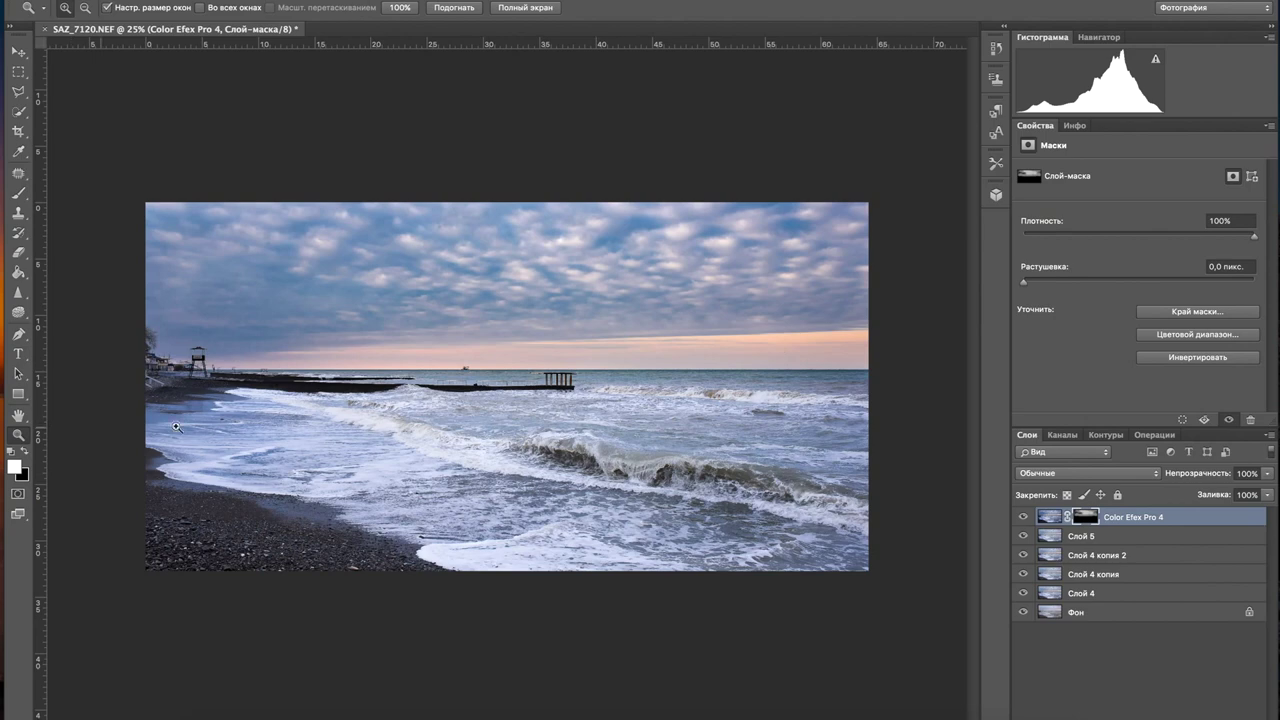
left_click(232, 424)
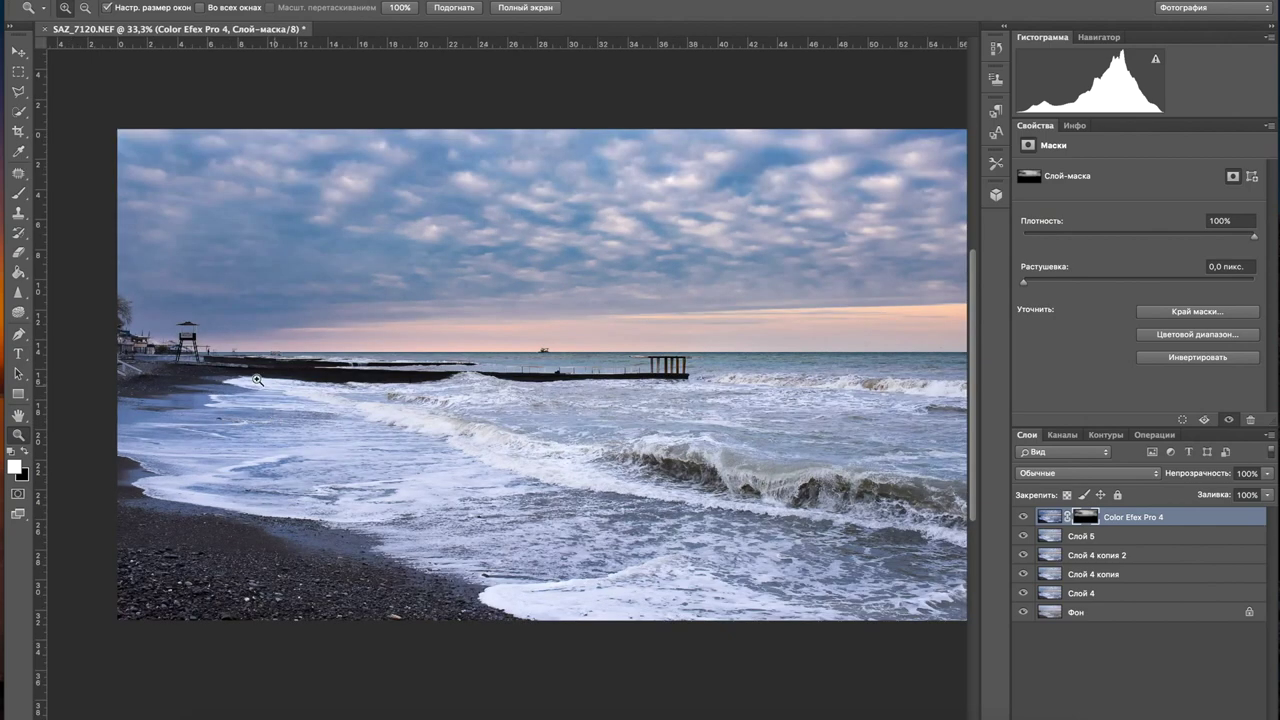
left_click(18, 193)
key("bracketleft")
key("bracketleft")
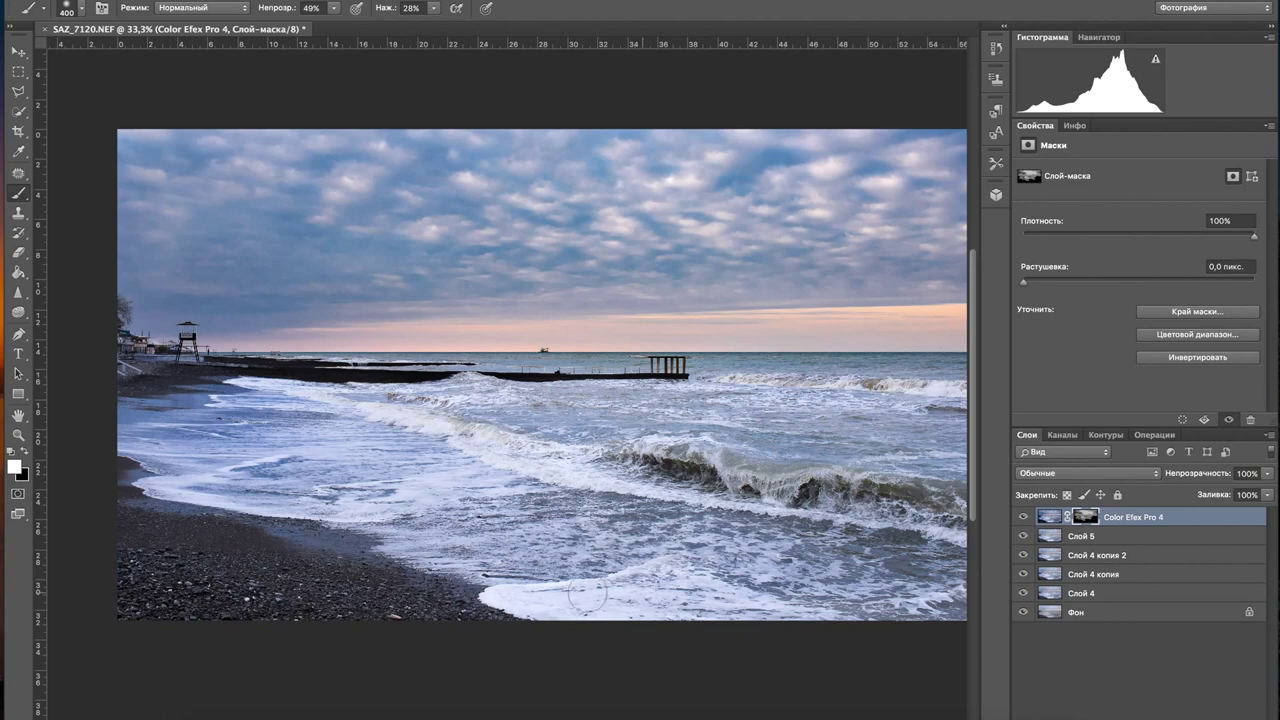
scroll(590, 483, "right", 1)
scroll(590, 483, "right", 10)
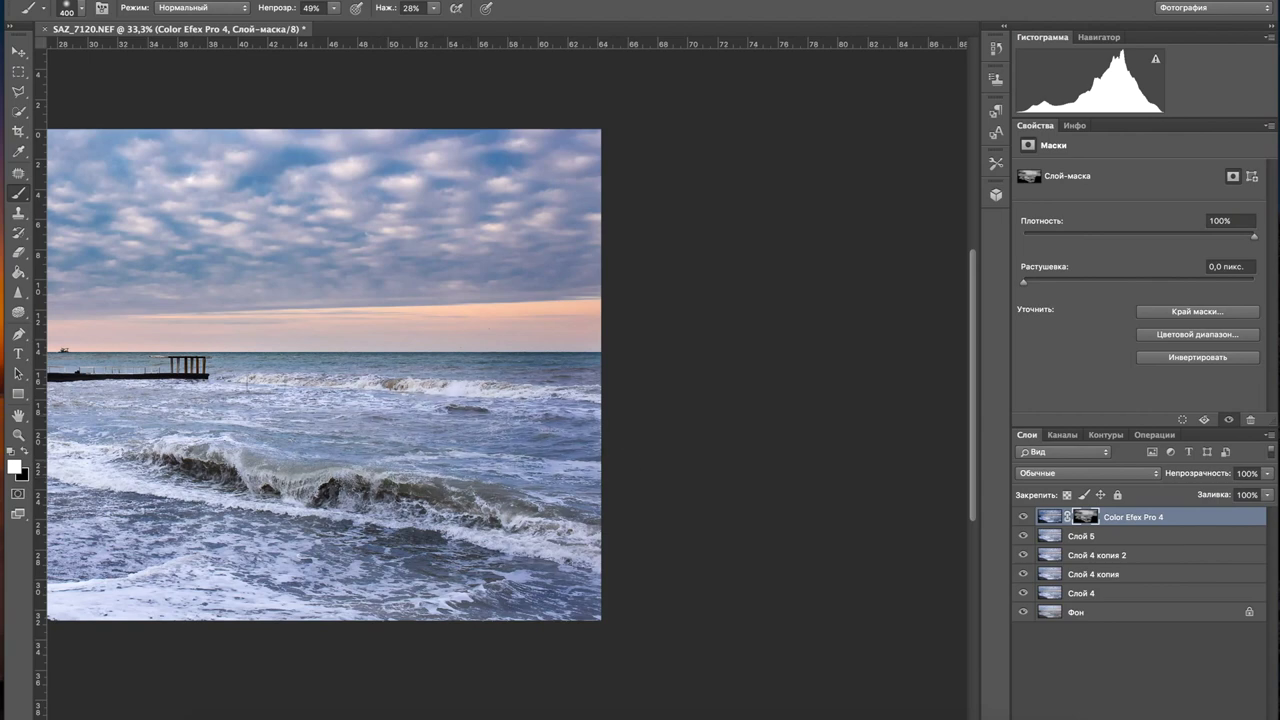
left_click_drag(294, 337, 140, 385)
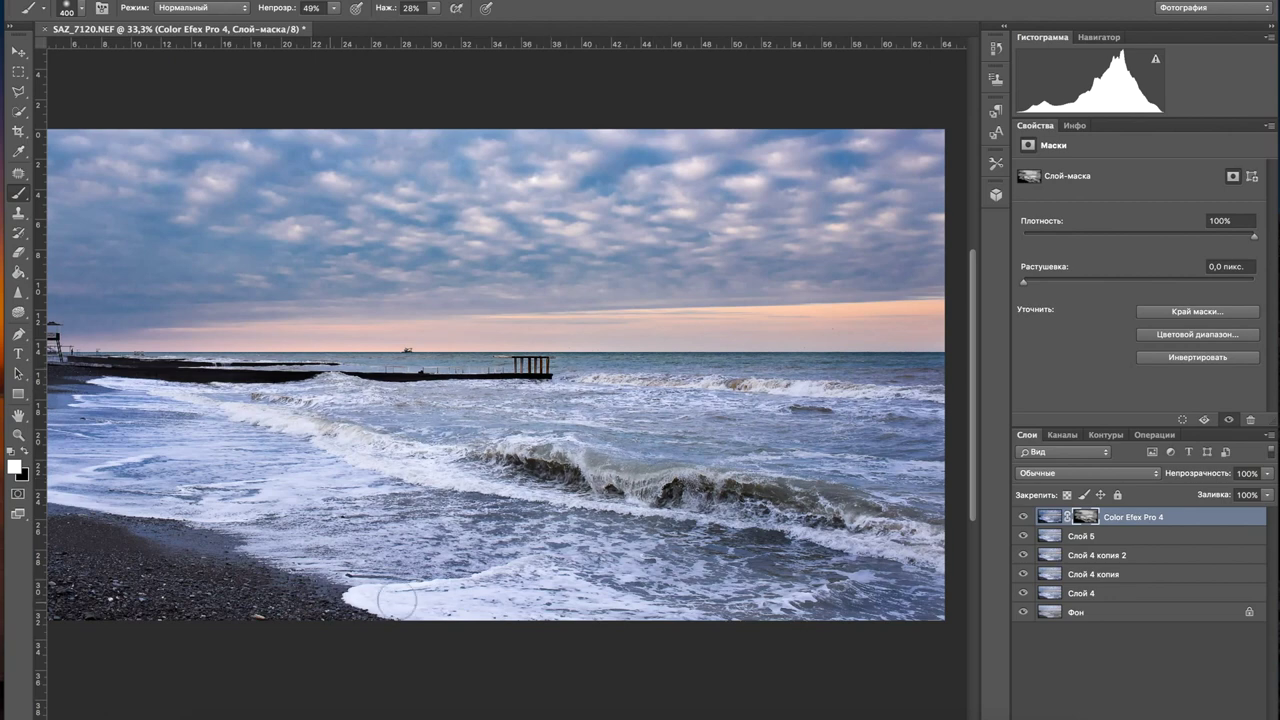
left_click_drag(396, 598, 660, 600)
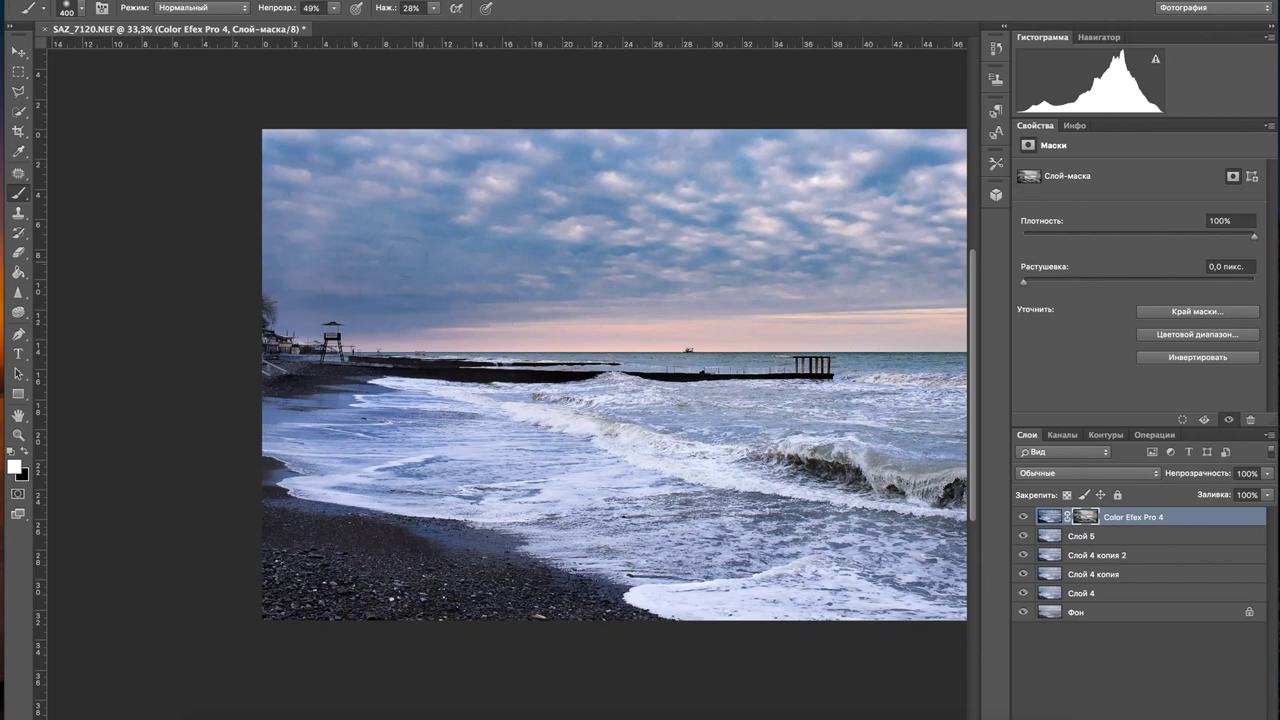
- Refine the Color Efex Pro 4 mask using a 300 px black and a 175 px white brush, and check the layer on and off
scroll(640, 390, "right", 5)
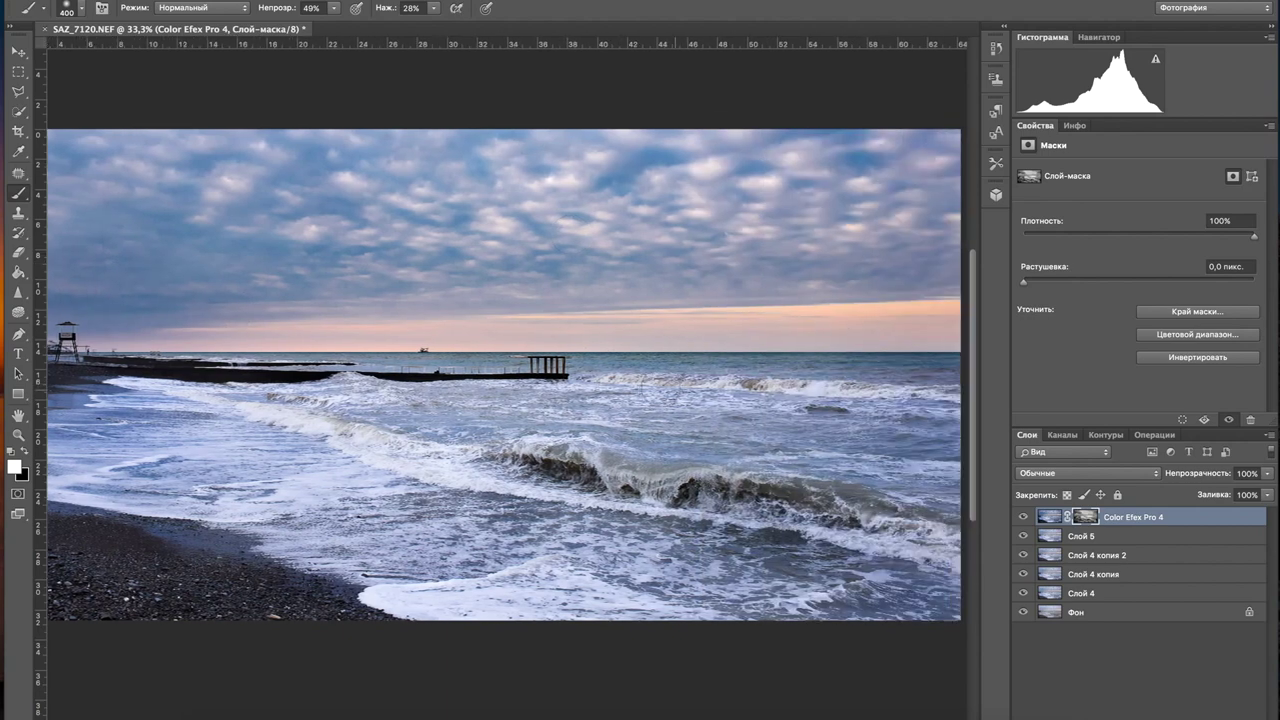
scroll(552, 380, "right", 3)
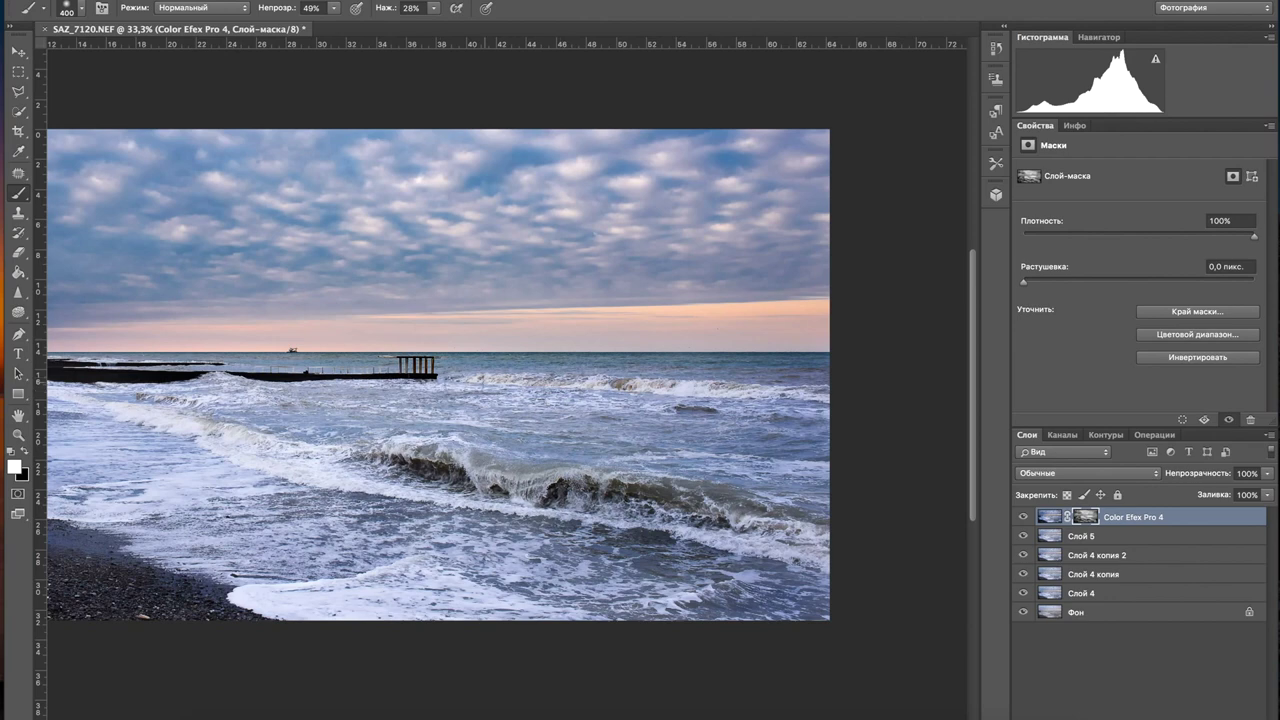
key("bracketleft")
key("bracketleft")
key("x")
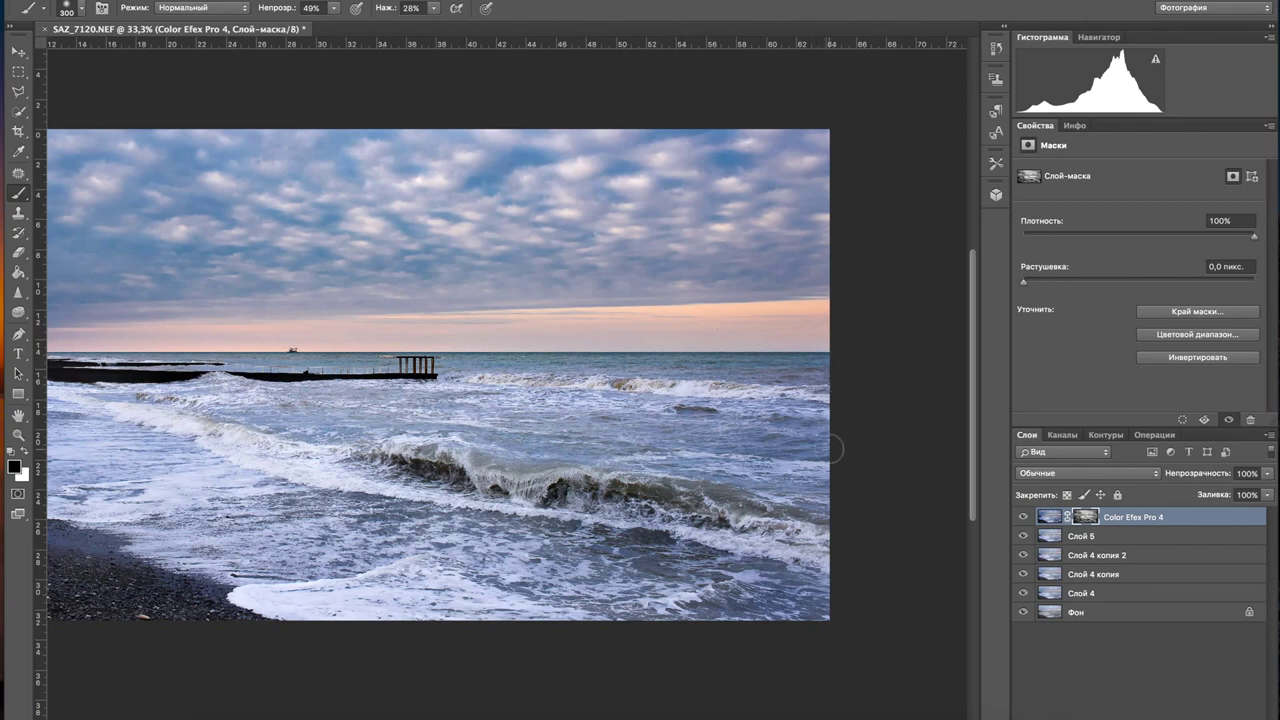
key("bracketleft")
key("x")
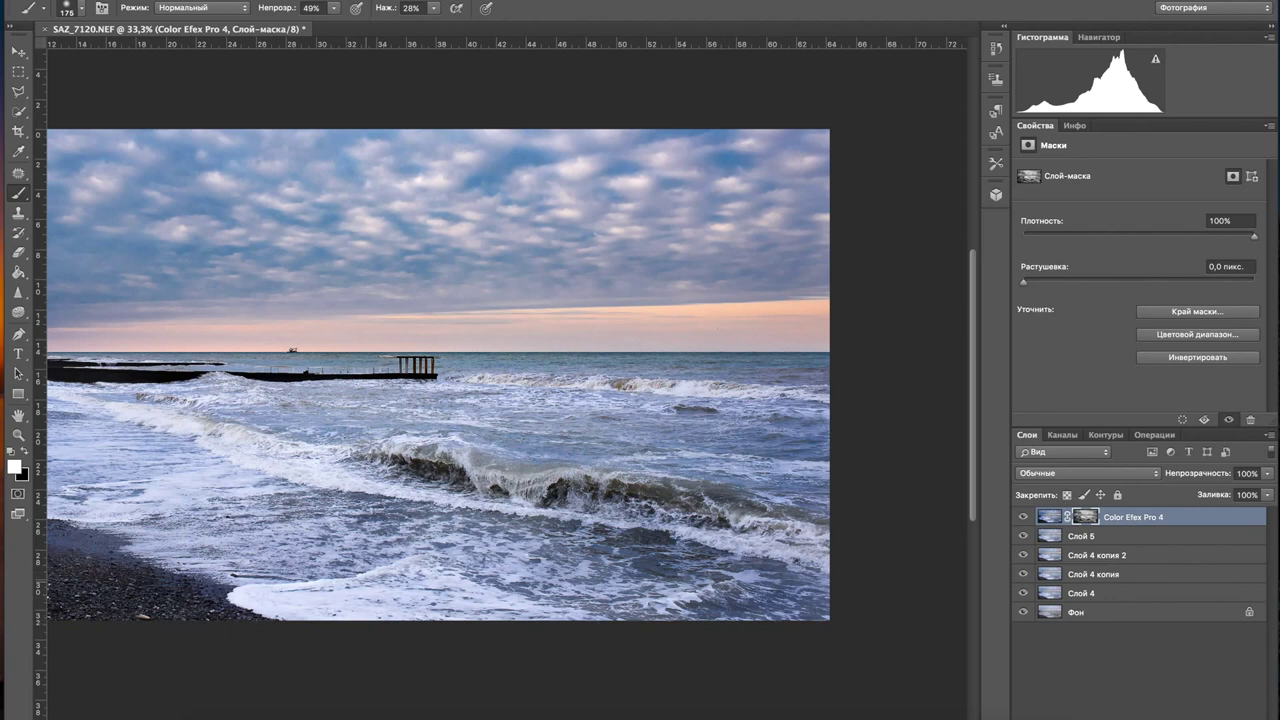
scroll(198, 505, "left", 5)
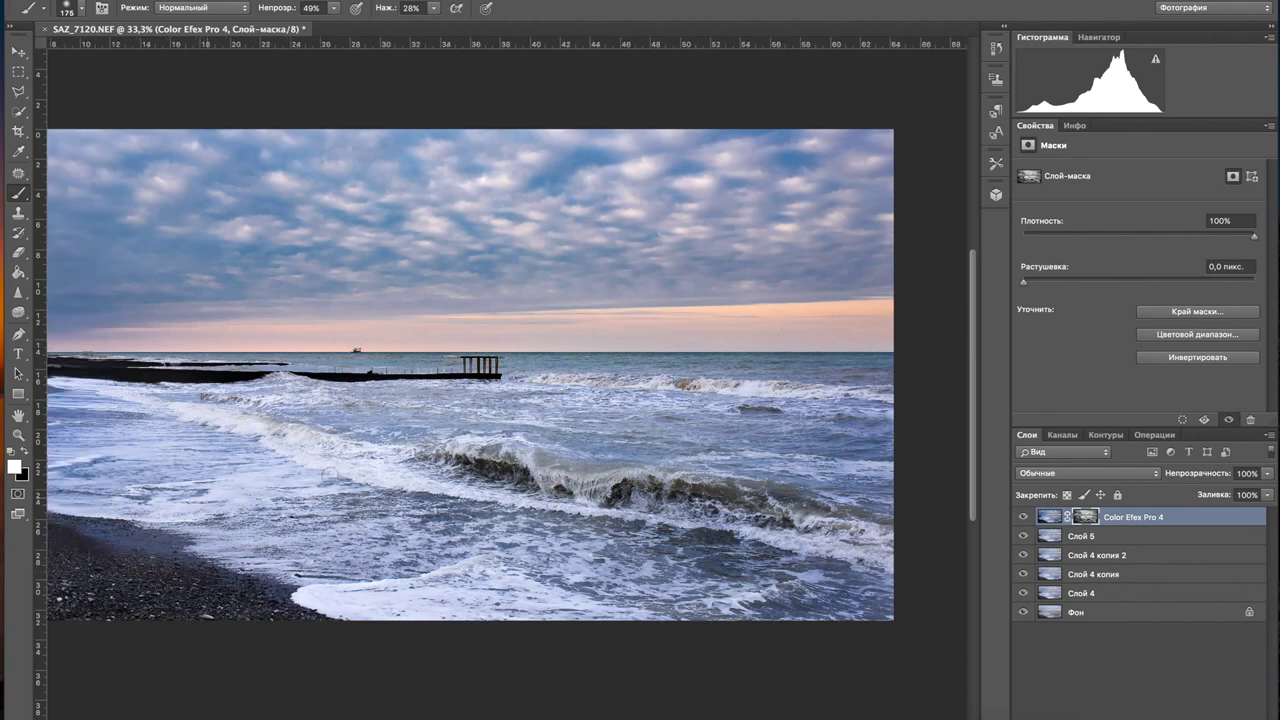
scroll(630, 428, "left", 3)
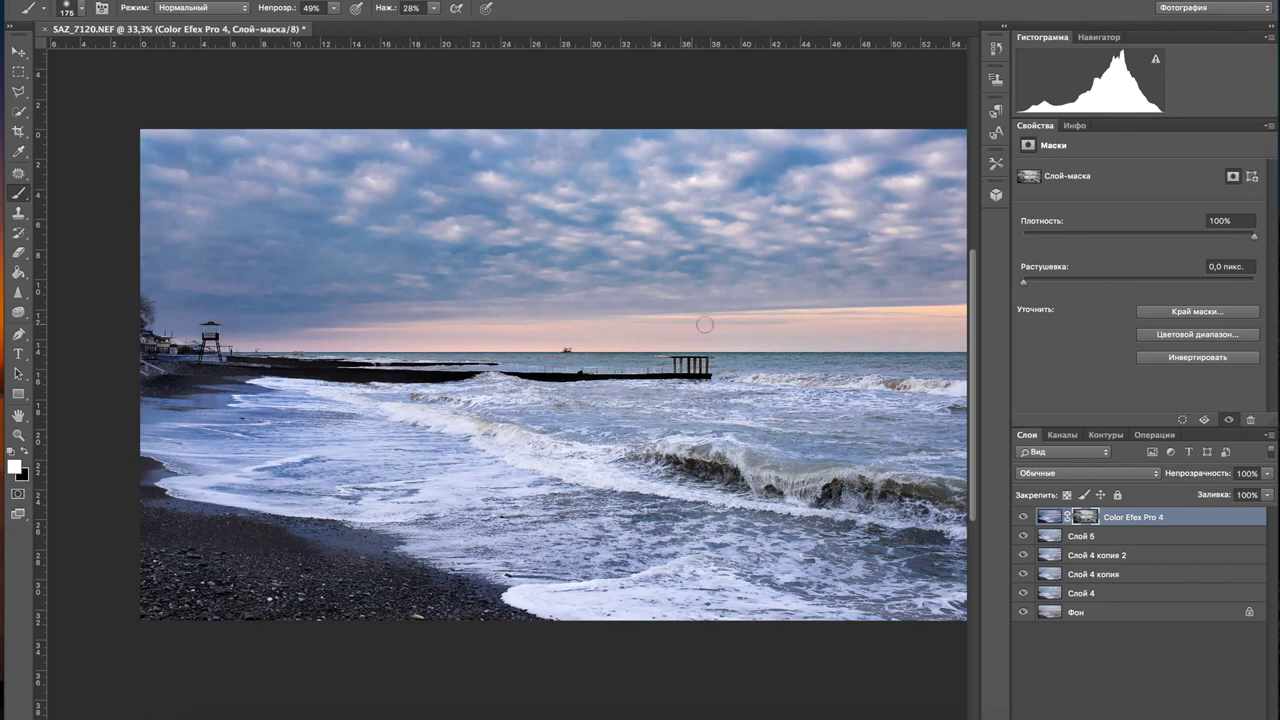
scroll(720, 324, "right", 6)
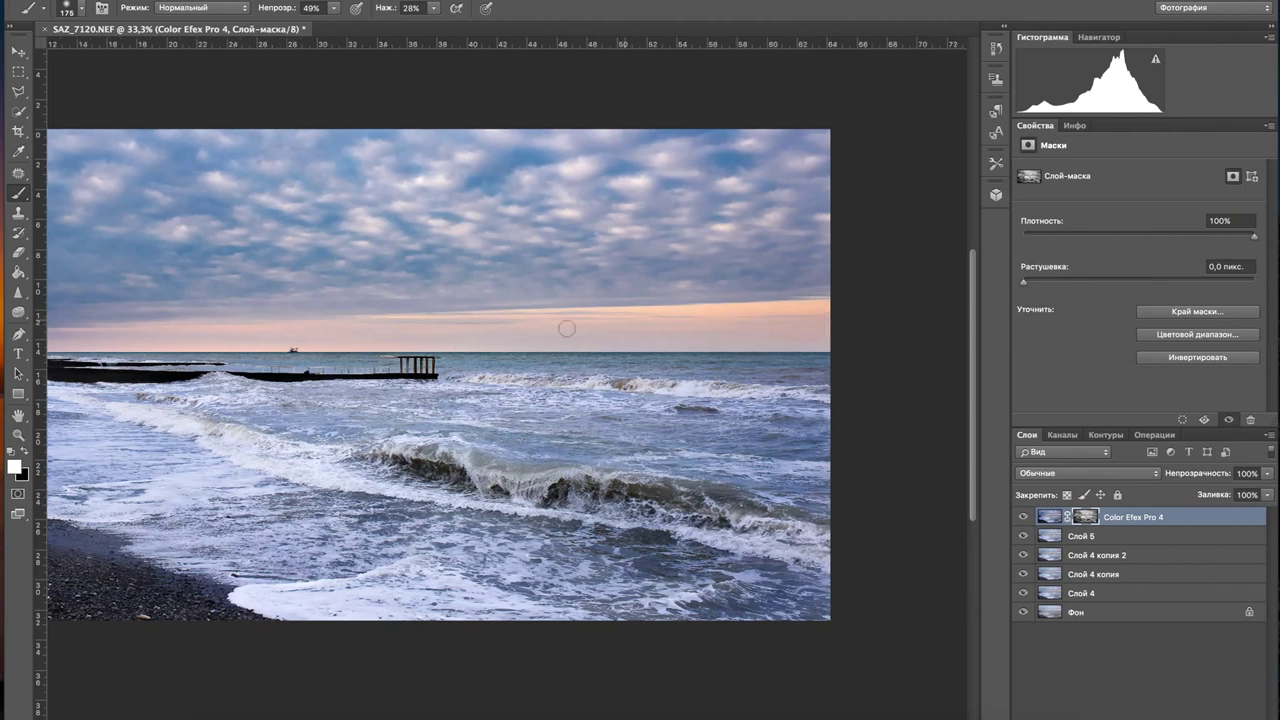
left_click(1022, 516)
left_click(1022, 516)
- Soften the effect in the dark sky near the watchtower by painting the Color Efex Pro 4 mask black with the 175 px brush
left_click(18, 434)
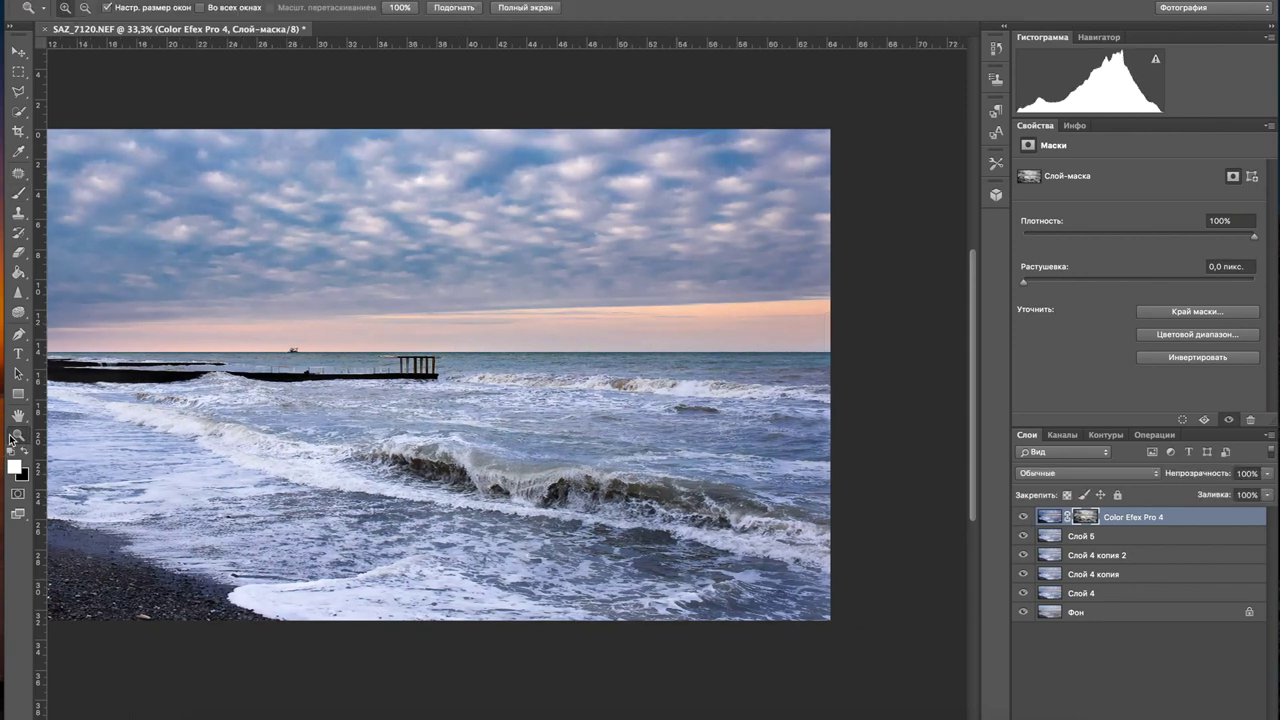
left_click(369, 384, "alt")
left_click(369, 384, "alt")
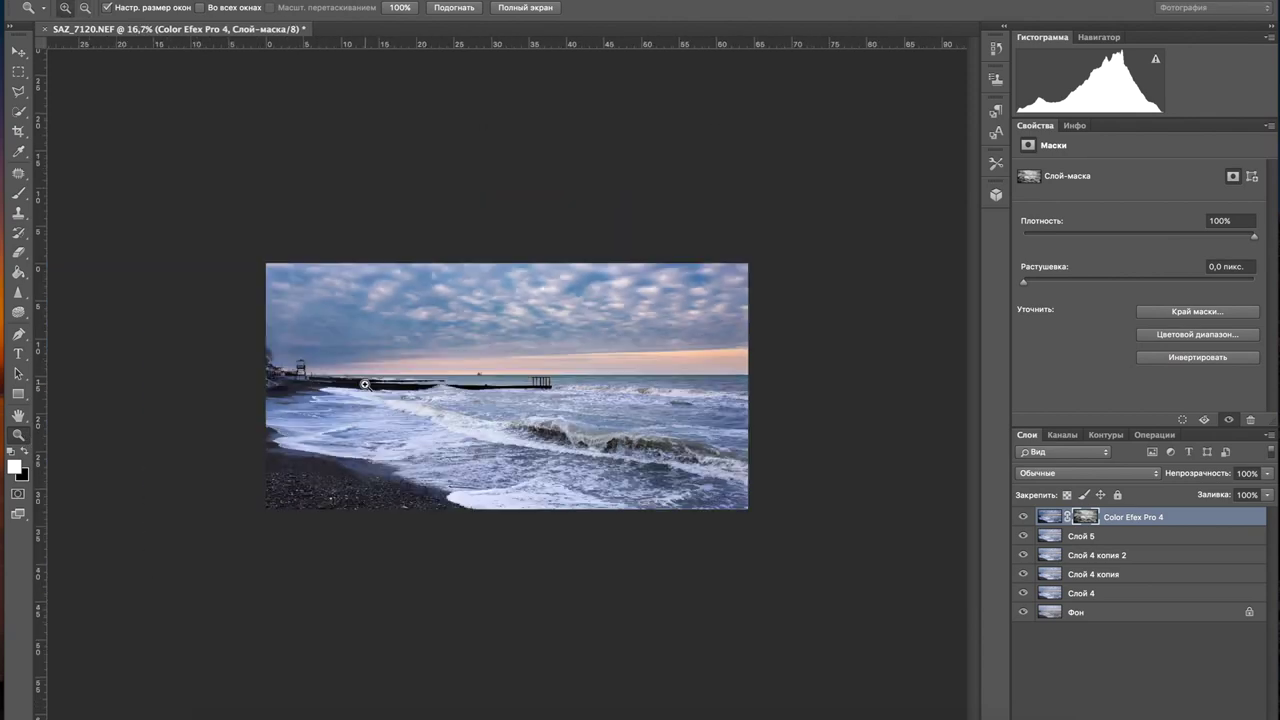
left_click(411, 367)
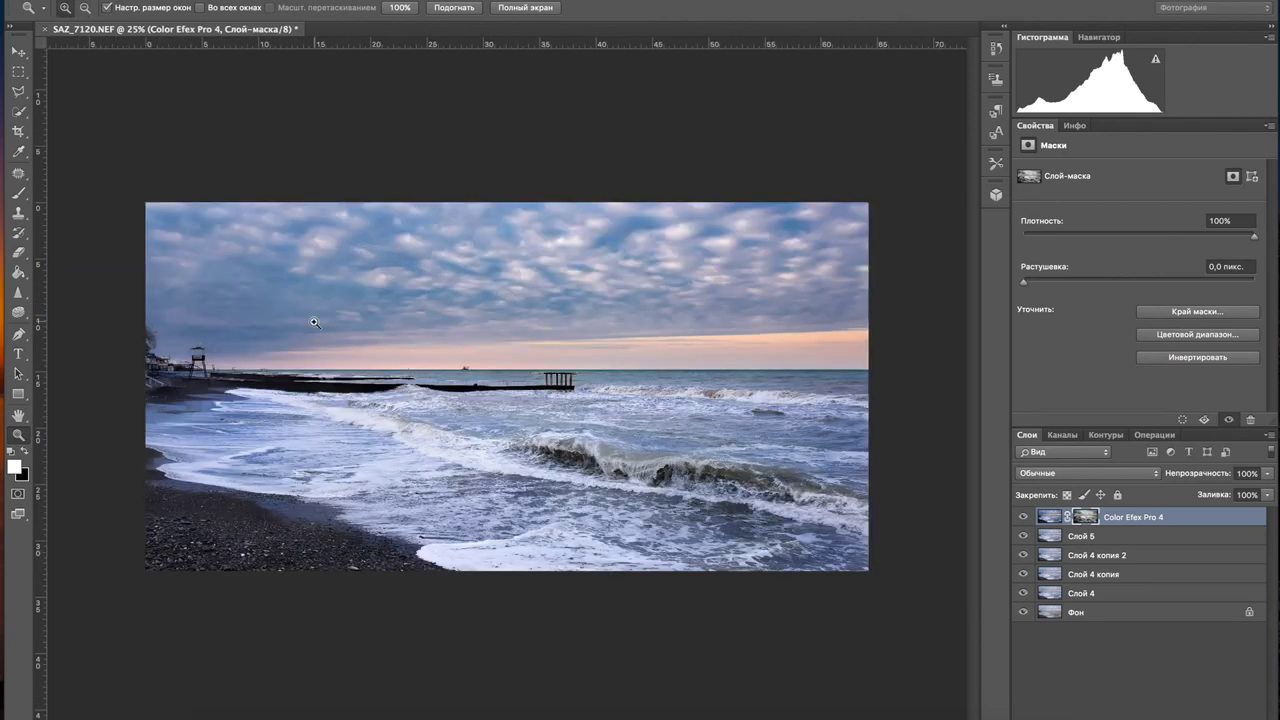
left_click(18, 193)
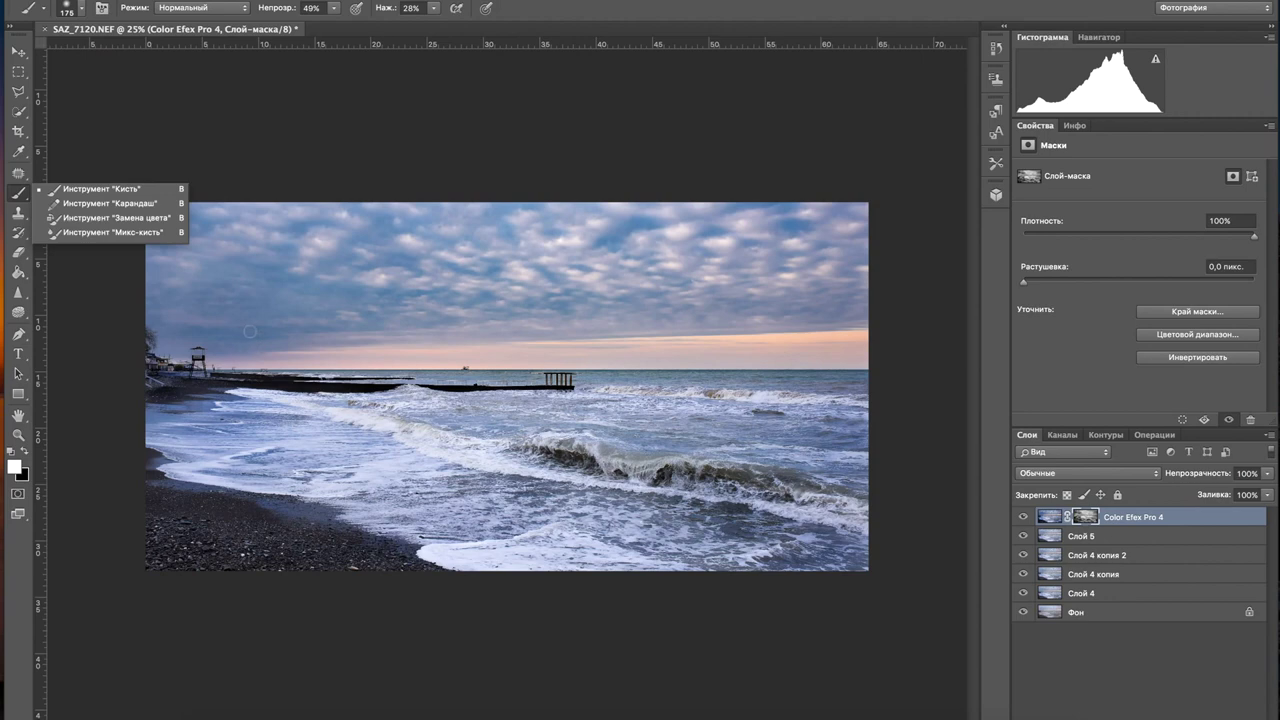
key("x")
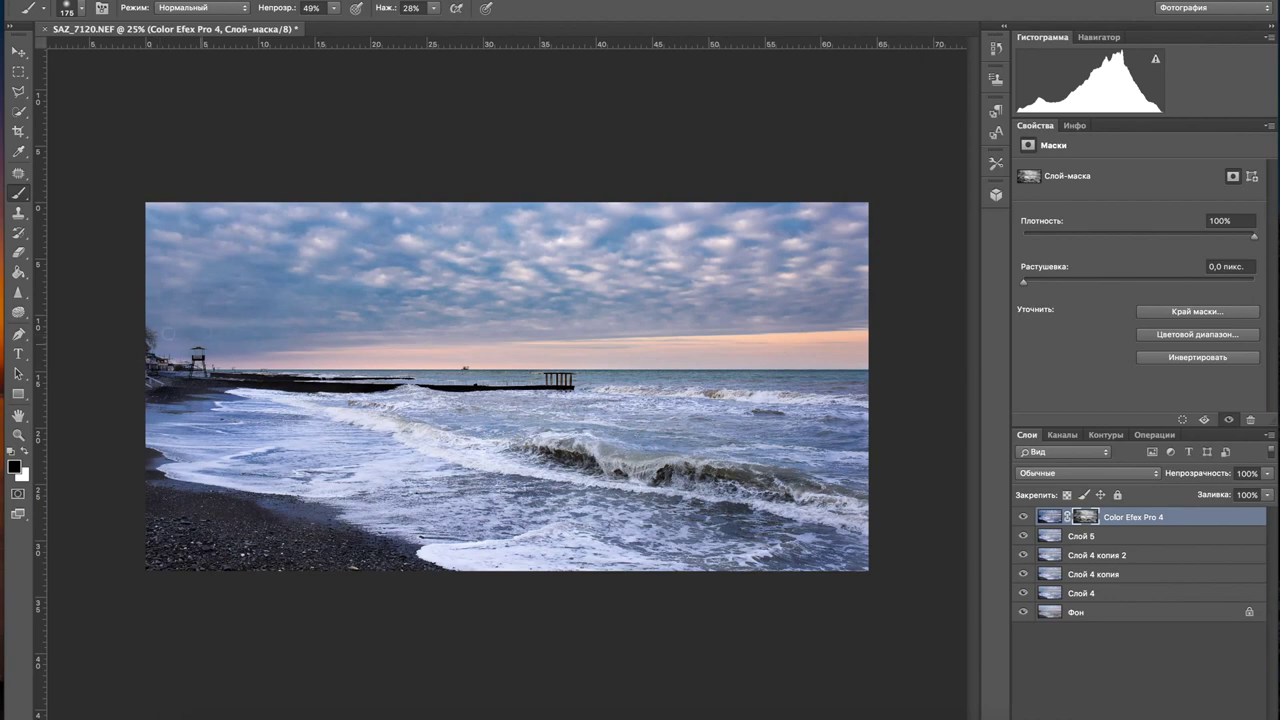
- Compare the whole image with and without the Color Efex Pro 4 layer at different magnifications
left_click(18, 434)
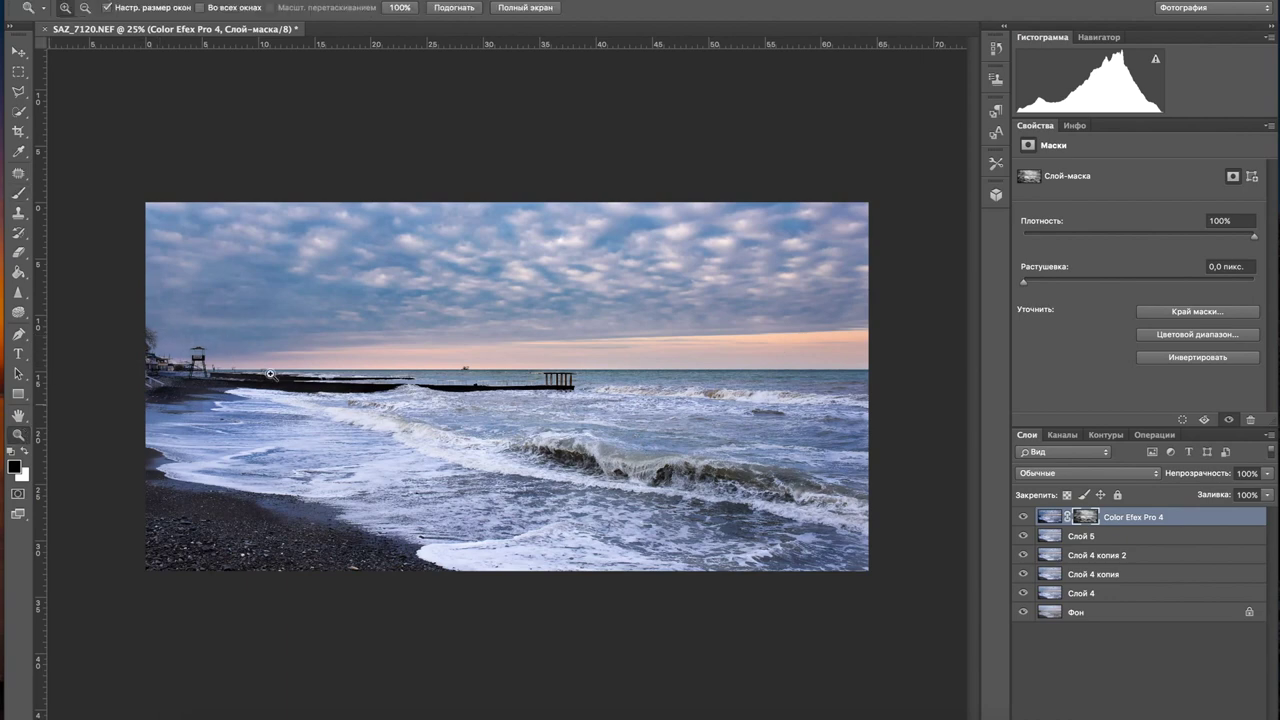
left_click(505, 279, "alt")
left_click(512, 279, "alt")
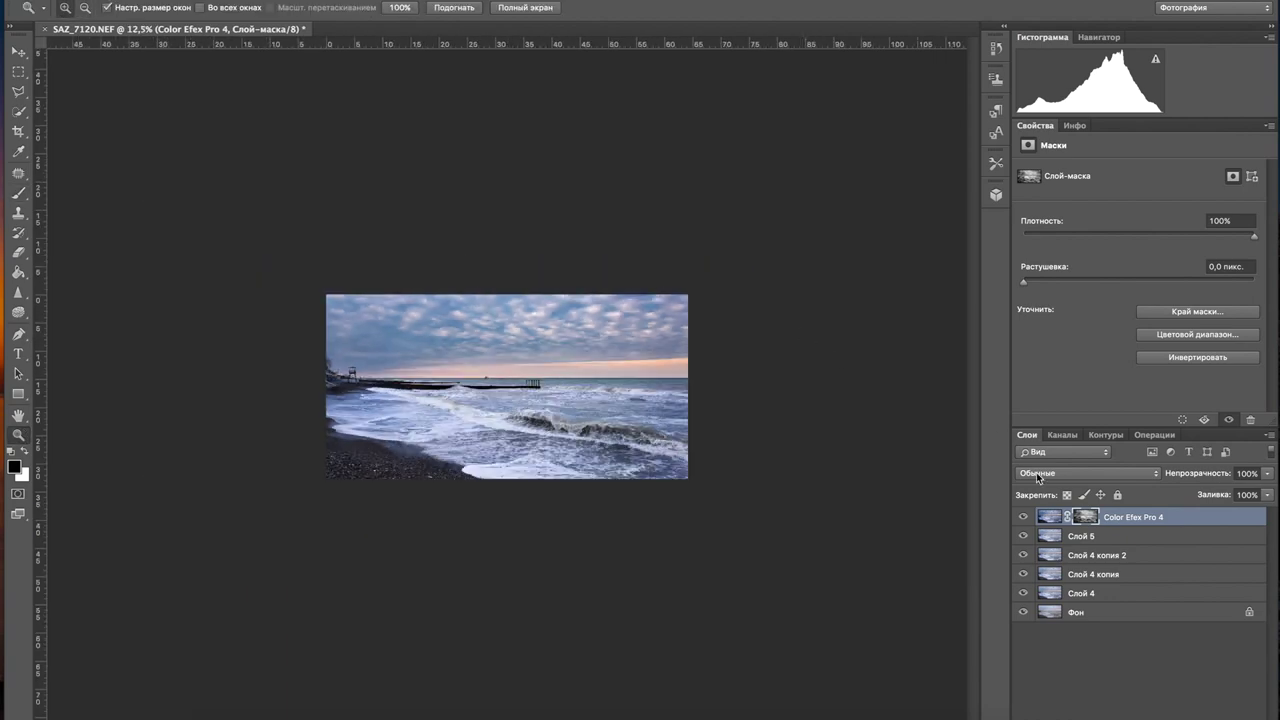
left_click(1022, 517)
left_click(1022, 517)
left_click(1022, 517)
left_click(1022, 517)
left_click(510, 374)
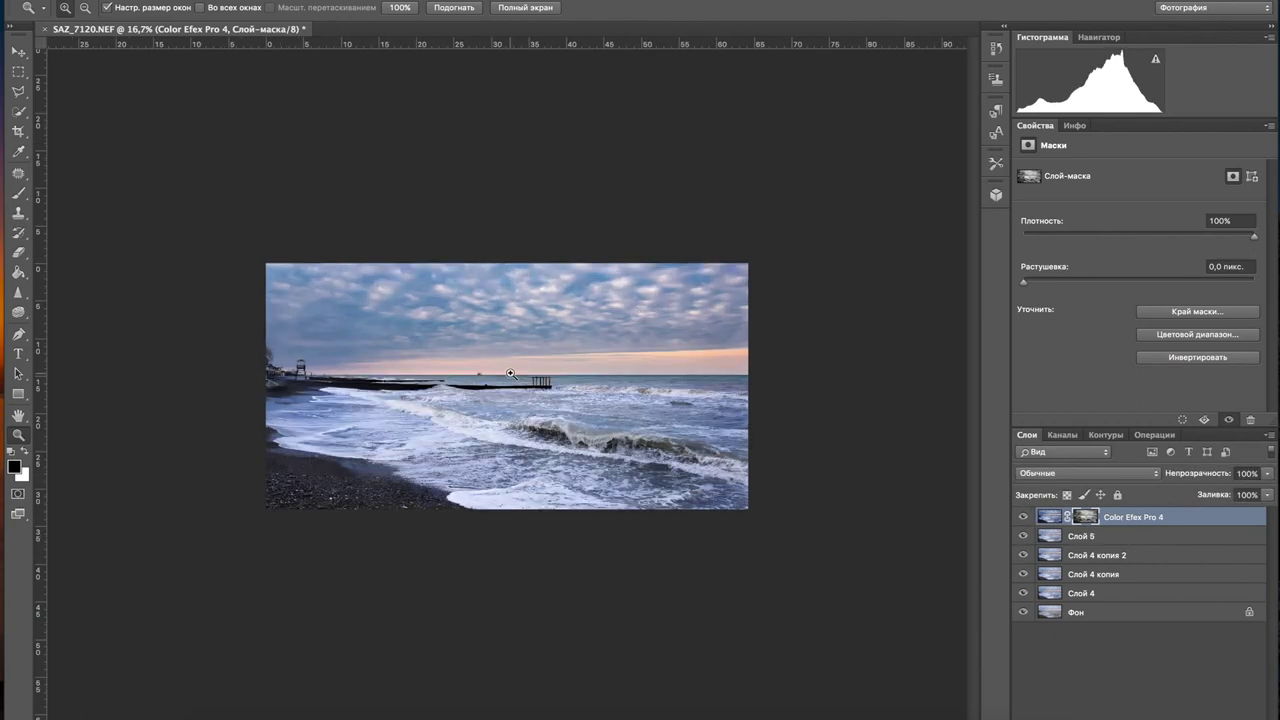
left_click(510, 374)
left_click(1022, 517)
left_click(1022, 517)
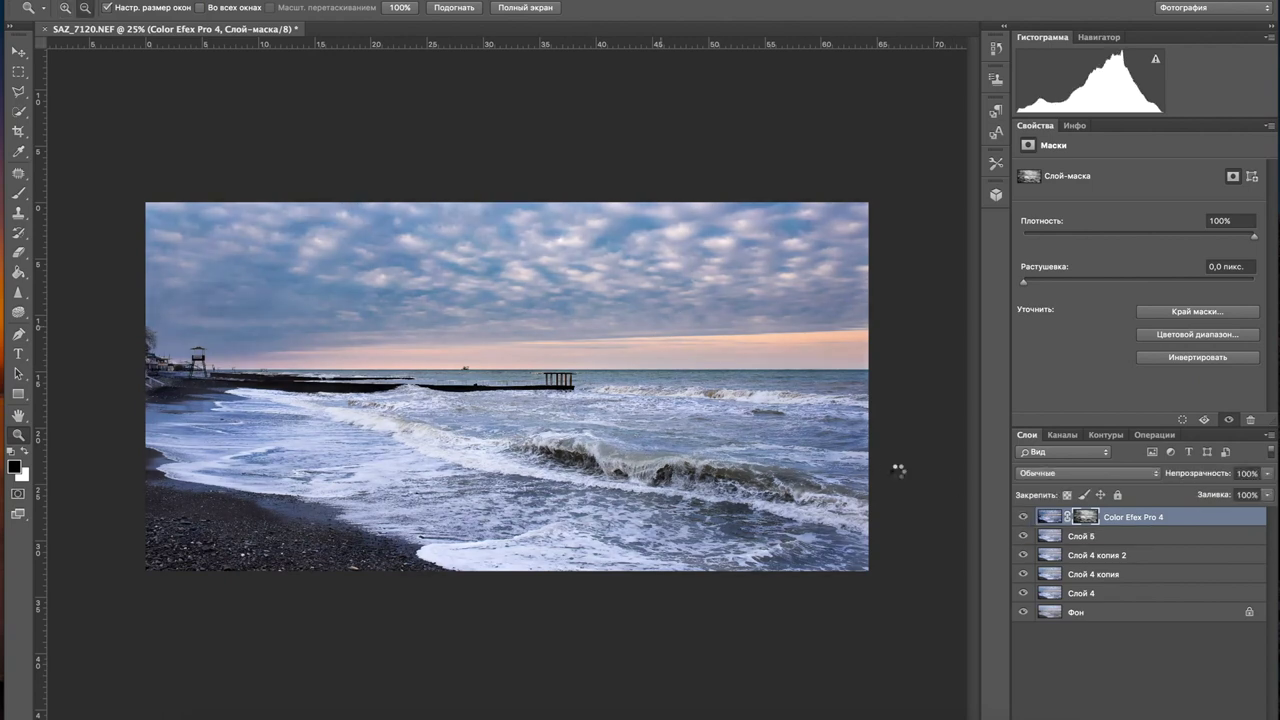
- Stamp the visible layers and merge everything above Фон into a single layer, and compare the image with and without it
key("ctrl+shift+alt+e")
left_click(1108, 605, "shift")
key("ctrl+e")
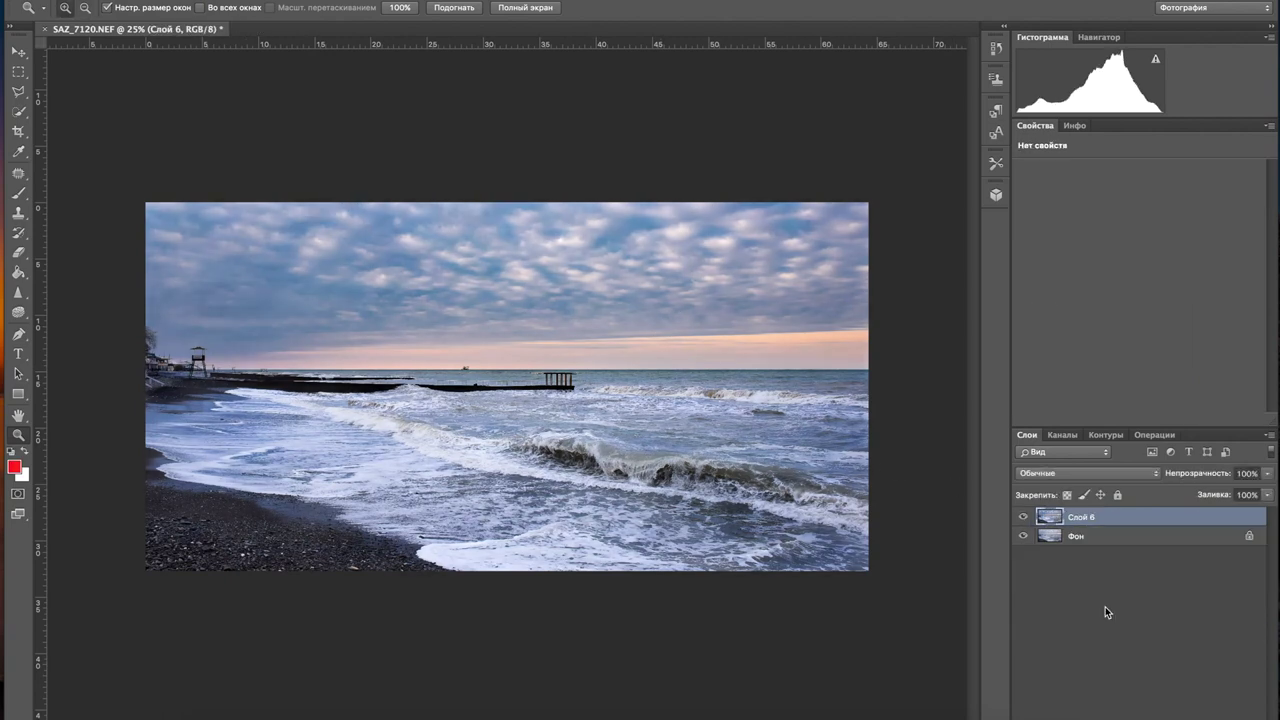
left_click(1022, 517)
left_click(1022, 517)
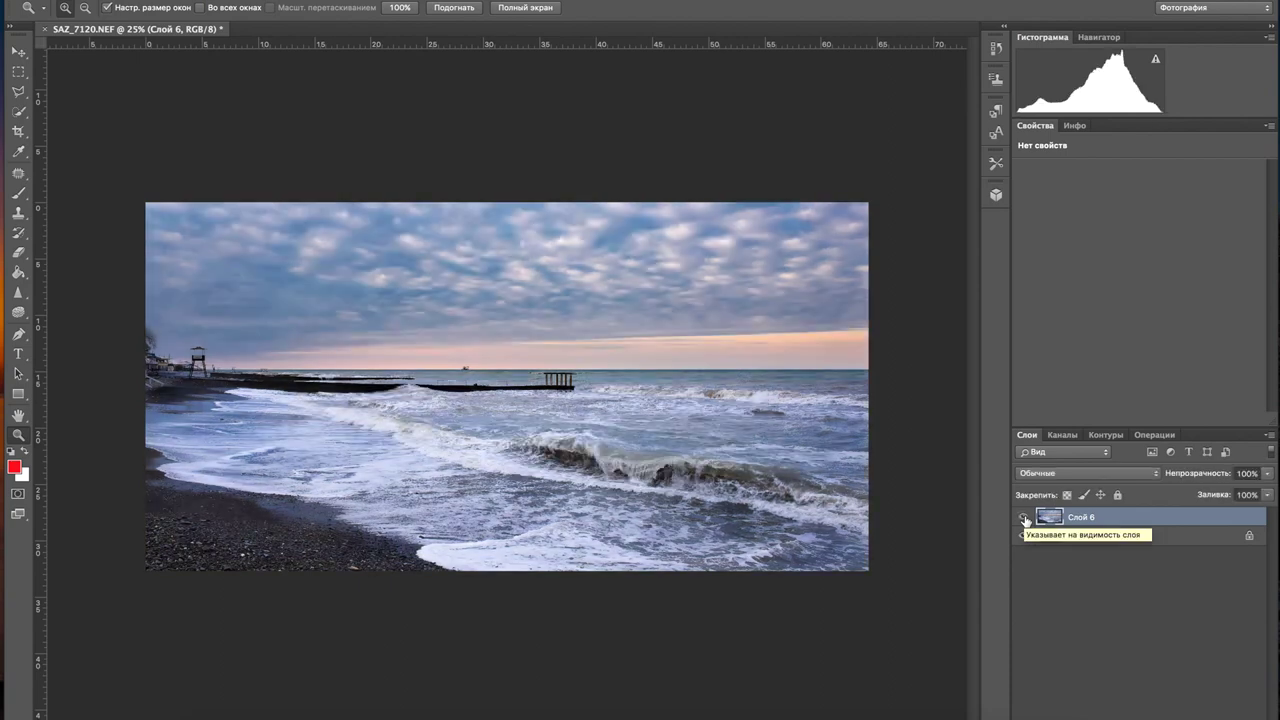
- Duplicate the merged layer Слой 6 and open the copy in the film-preset plug-in
key("ctrl+j")
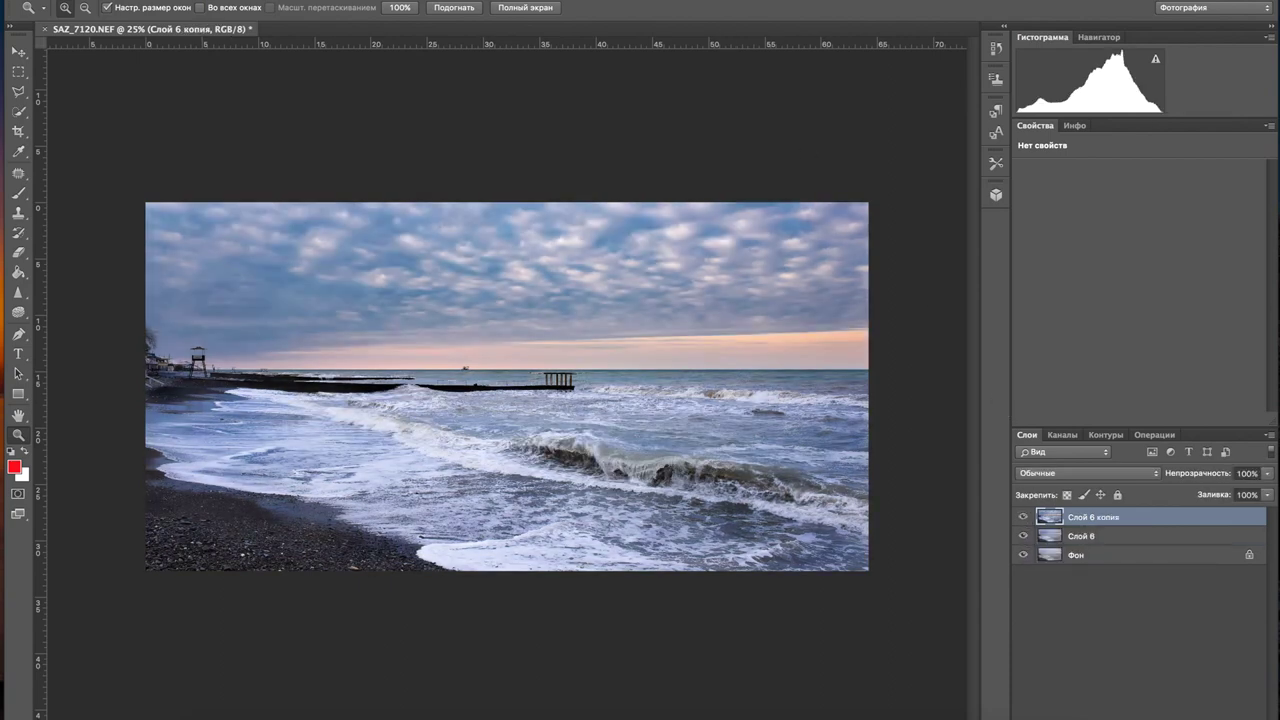
left_click(528, 0)
left_click(748, 308)
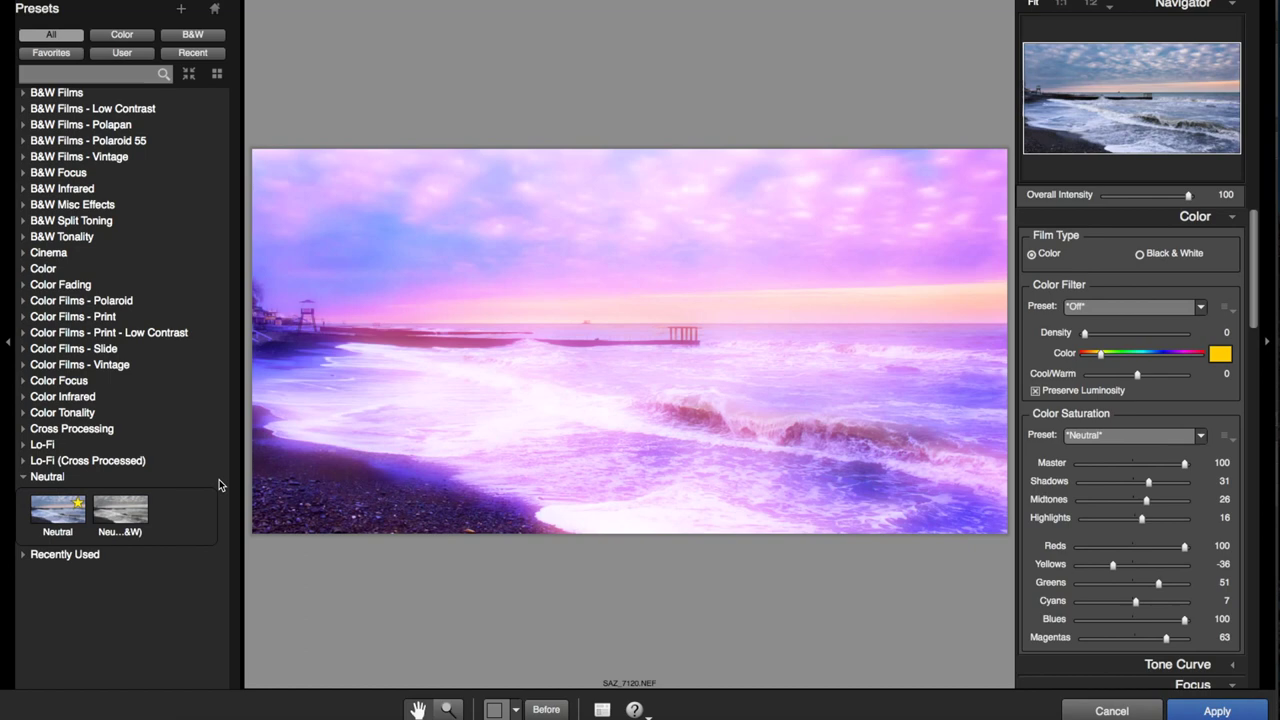
- Apply the Neutral preset and set color saturation to Yellows 59, Greens 34, Blues 14, Magentas 33 and Master 7
left_click(57, 510)
scroll(1110, 566, "down", 3)
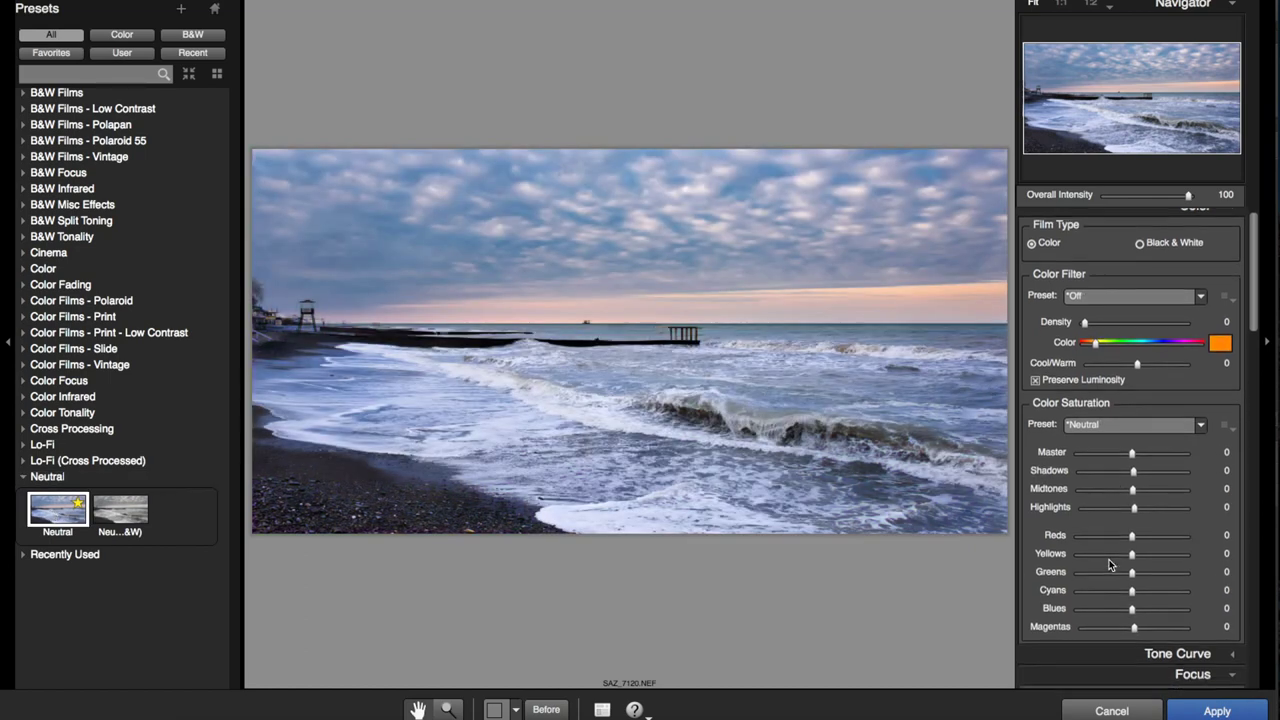
scroll(1136, 512, "down", 1)
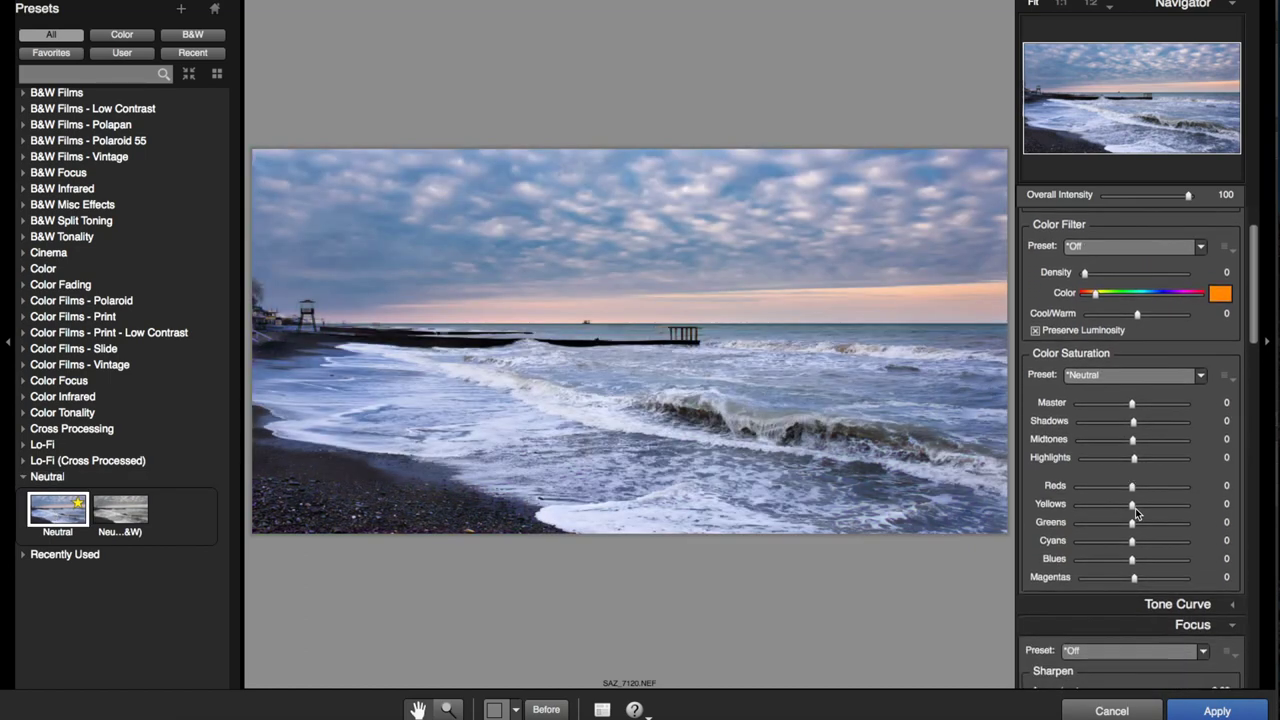
left_click_drag(1133, 504, 1163, 506)
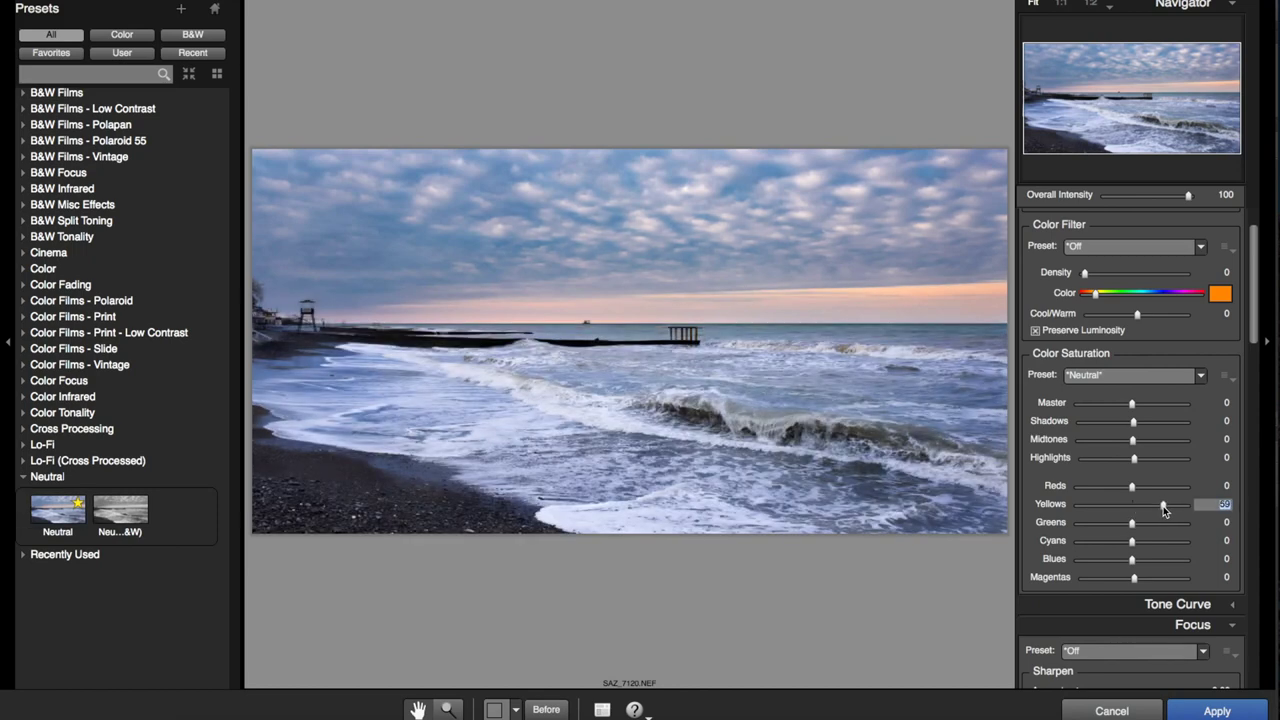
mouse_move(1132, 523)
left_mouse_down()
mouse_move(1151, 527)
mouse_move(1064, 528)
mouse_move(1213, 530)
mouse_move(1150, 526)
left_mouse_up()
left_click(1134, 560)
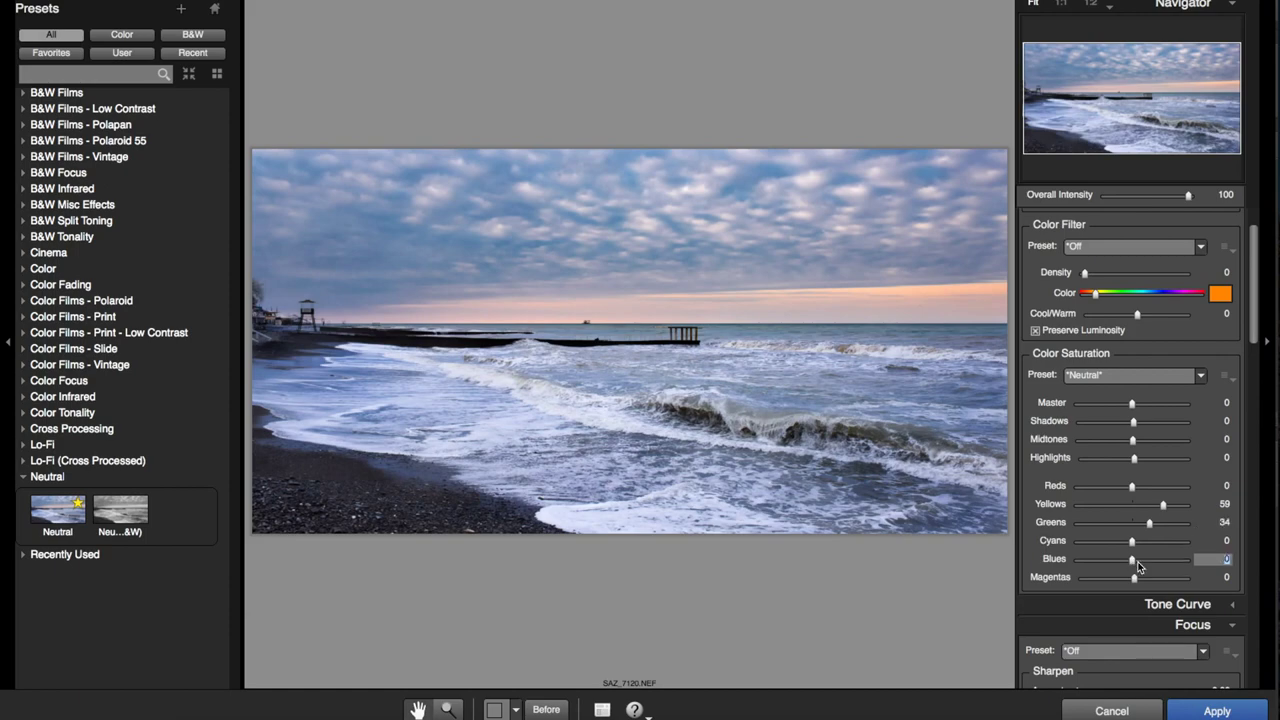
mouse_move(1138, 567)
left_mouse_down()
mouse_move(1165, 567)
mouse_move(1139, 564)
mouse_move(1151, 580)
left_mouse_up()
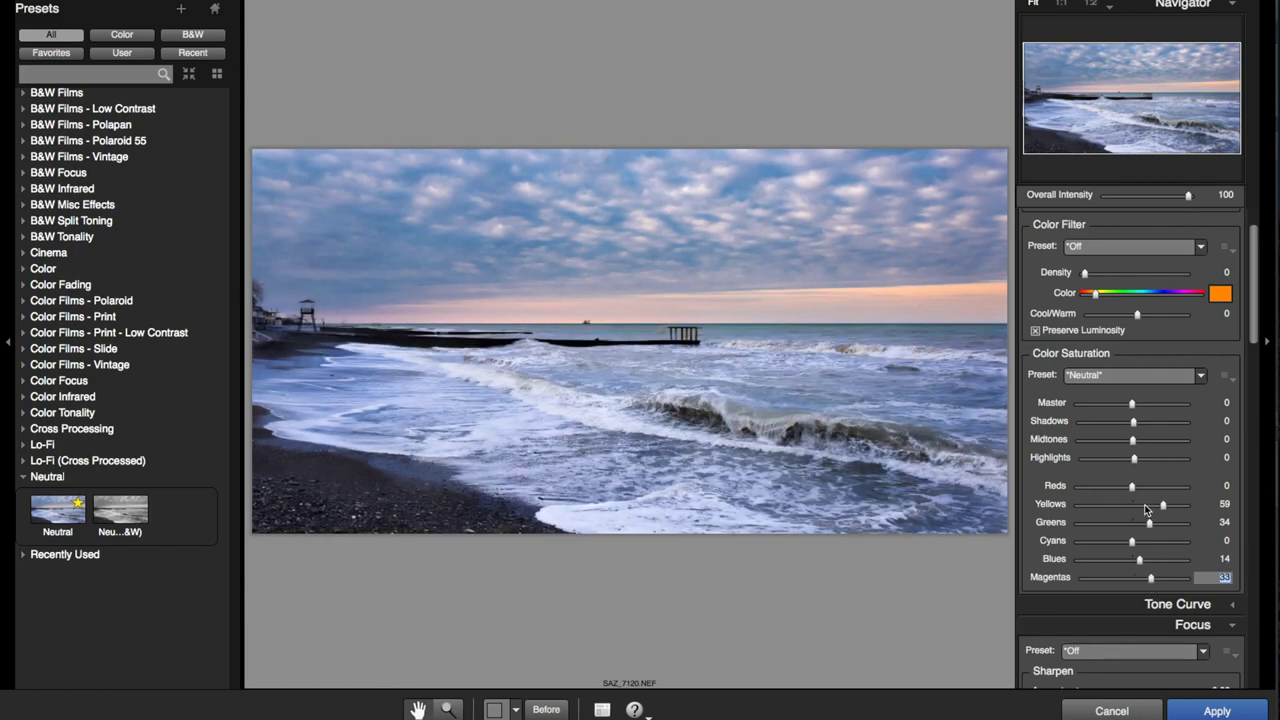
scroll(1144, 504, "down", 1)
left_click_drag(1136, 397, 1136, 400)
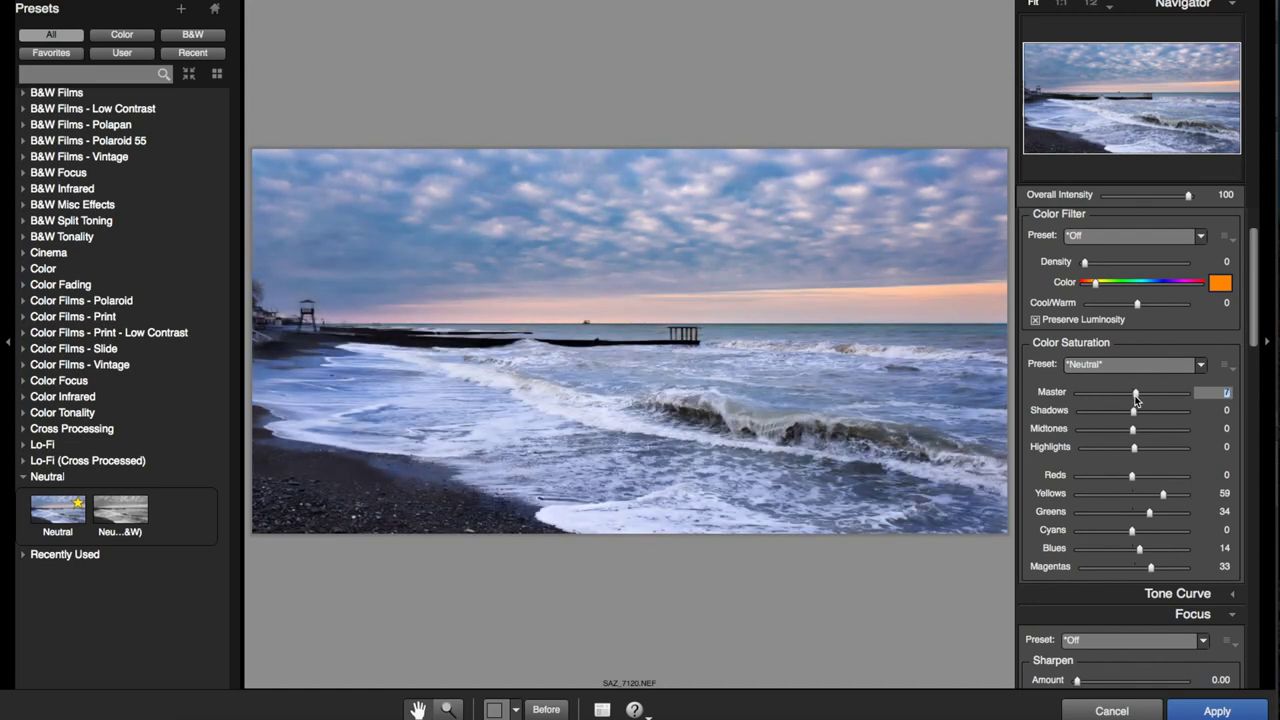
- Add the Glow Only - Low IR preset and set its Halation Spread to 32.48
scroll(1156, 449, "down", 10)
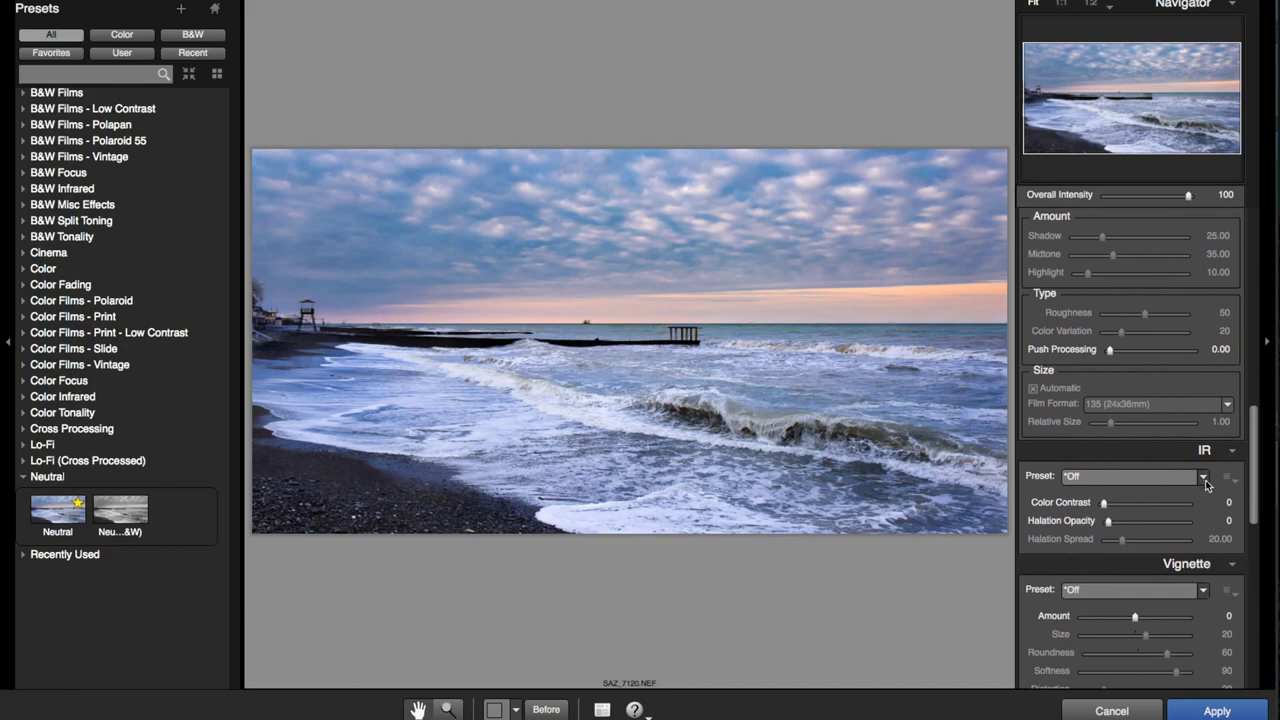
left_click(1203, 478)
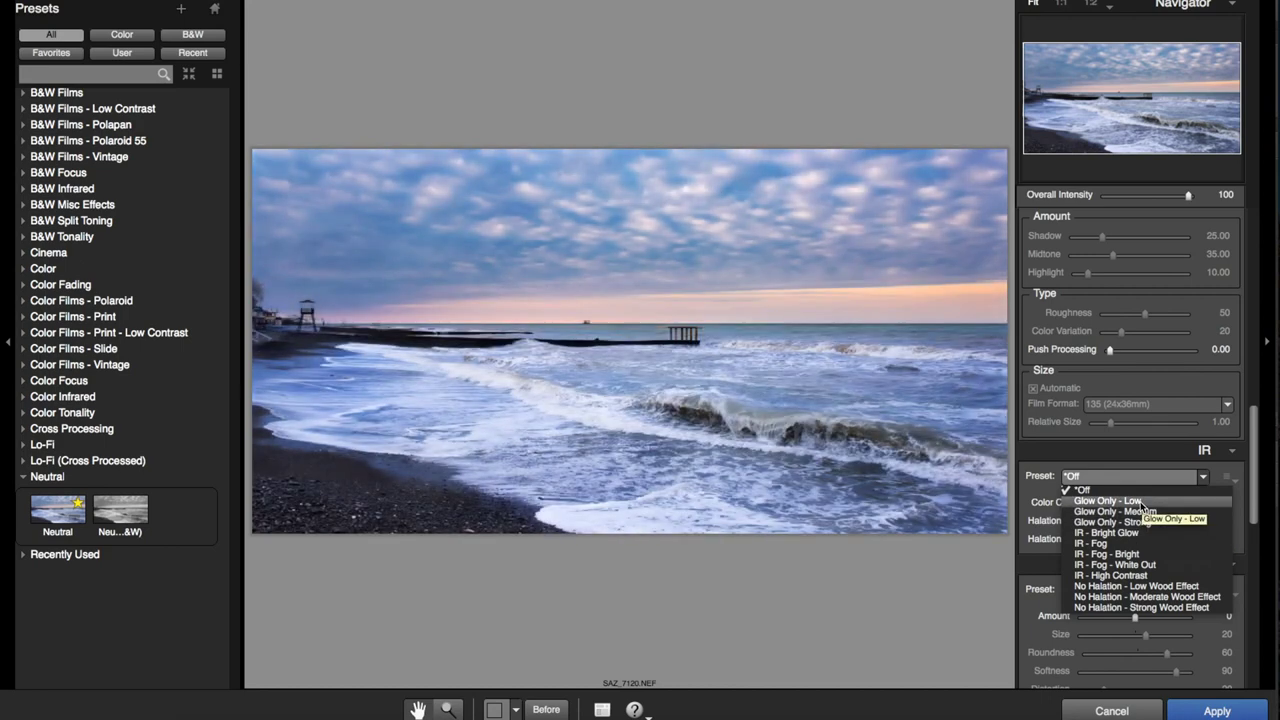
left_click(1140, 501)
mouse_move(1131, 528)
left_mouse_down()
mouse_move(1118, 521)
mouse_move(1133, 541)
left_mouse_up()
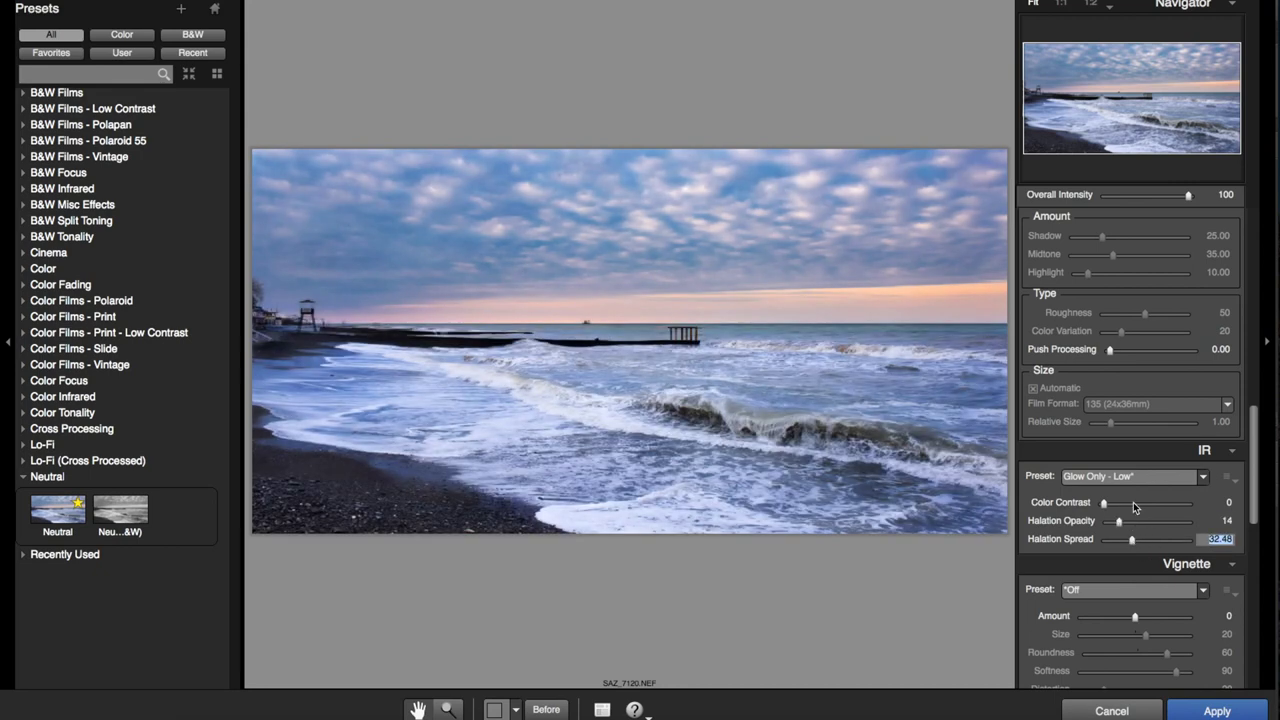
- Try the Subtle - Black vignette preset with its size set to 33
scroll(1156, 516, "down", 10)
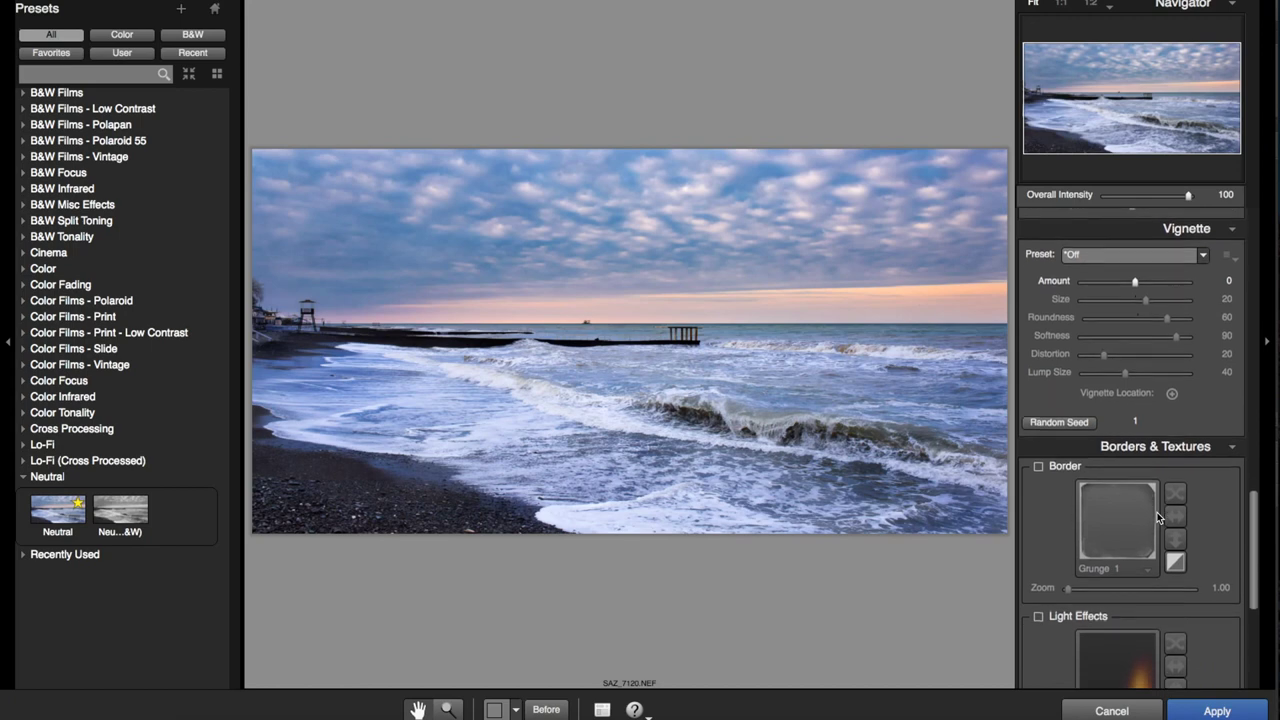
scroll(1157, 512, "down", 4)
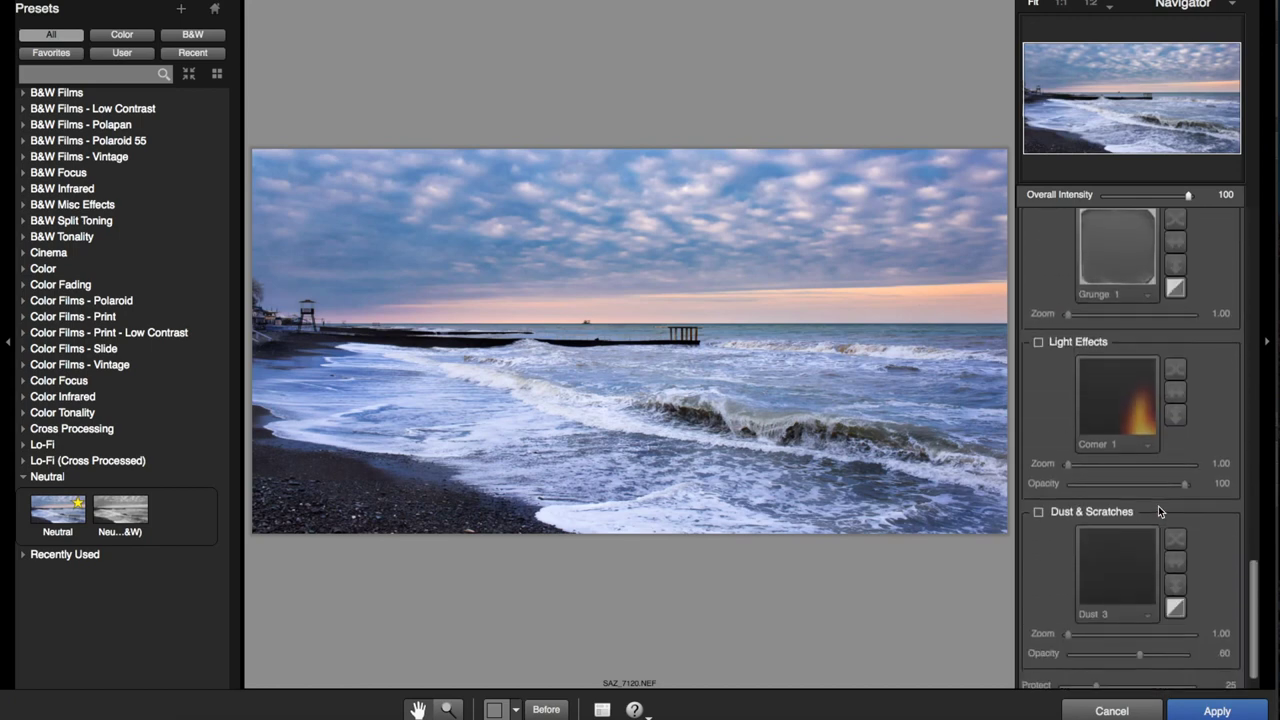
scroll(1160, 504, "up", 8)
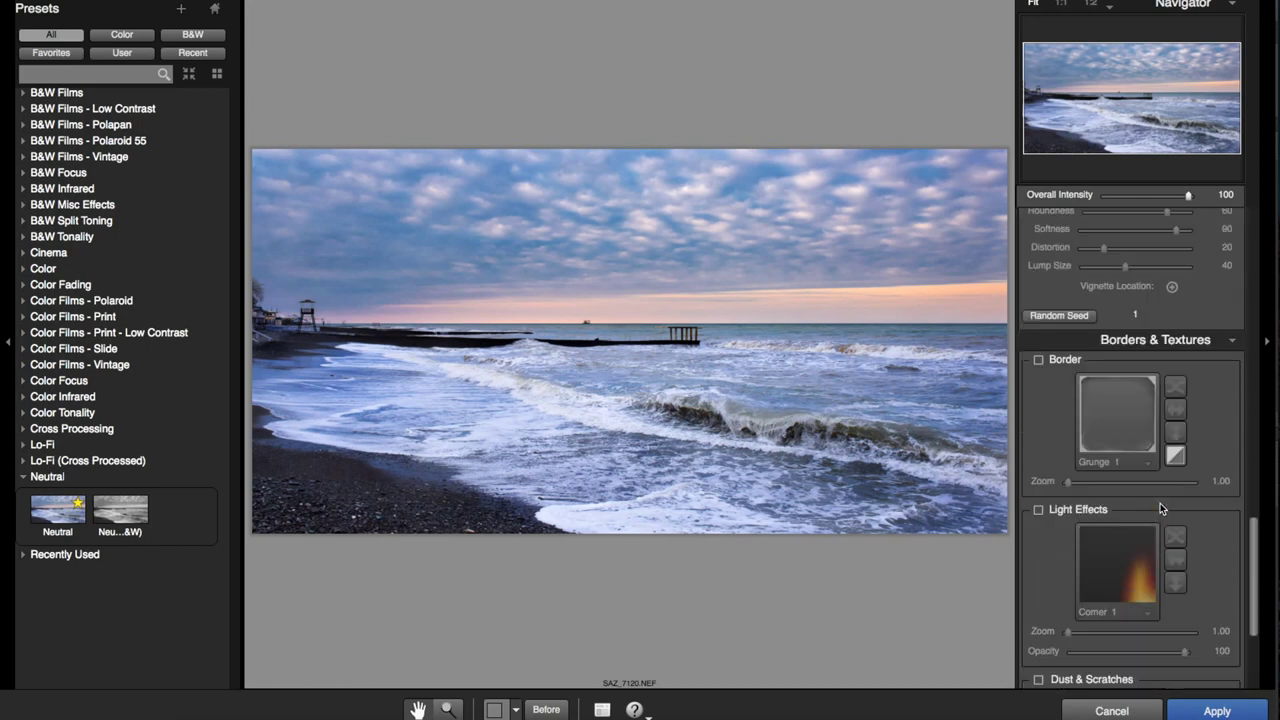
left_click(1133, 330)
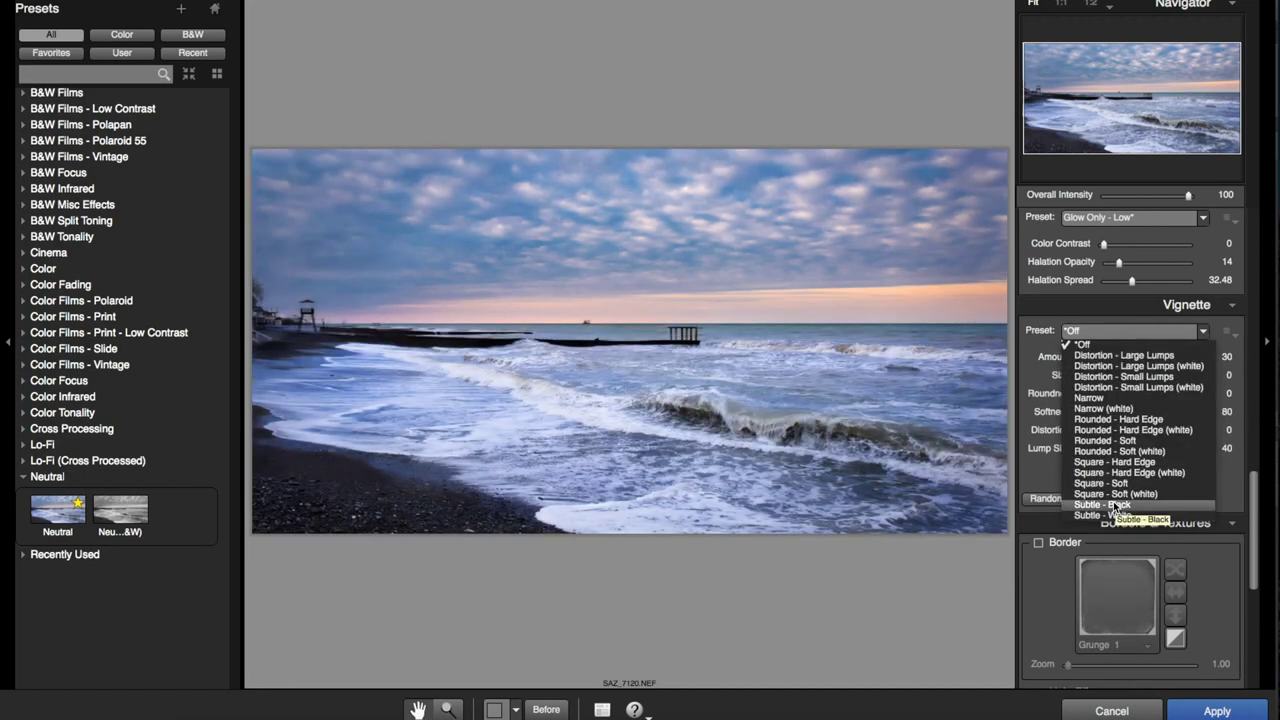
left_click(1113, 504)
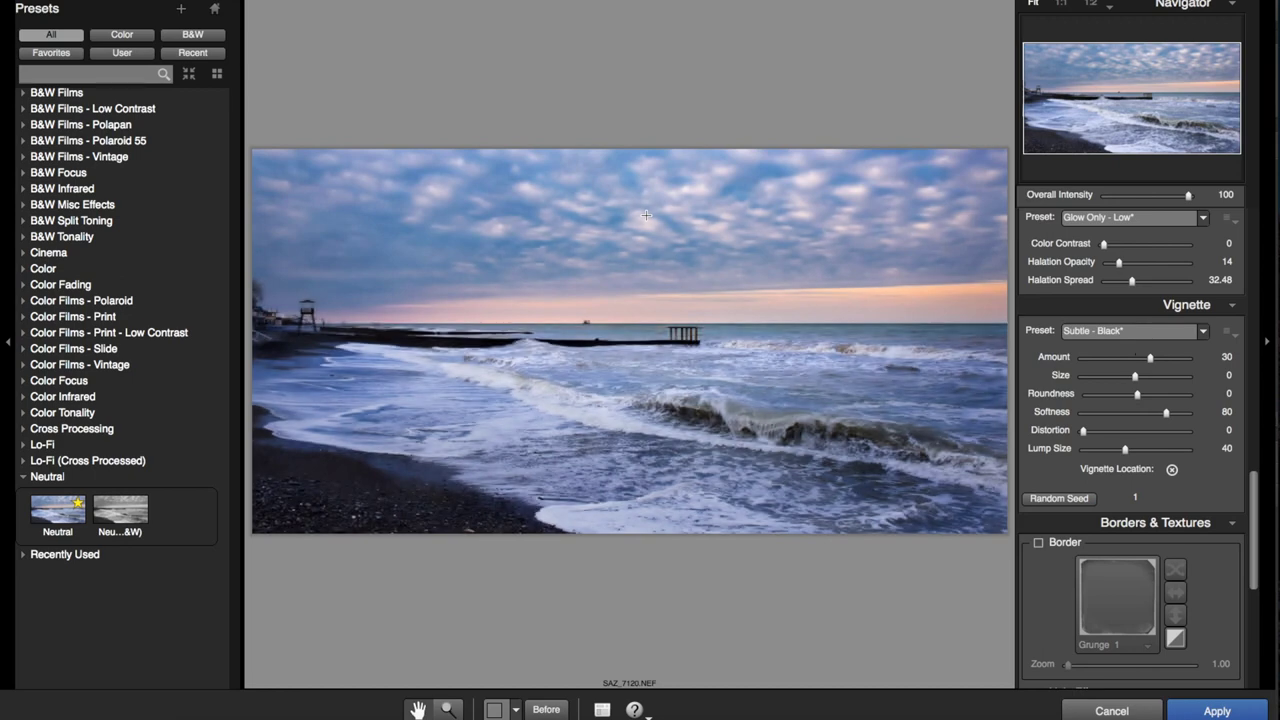
scroll(655, 460, "up", 2)
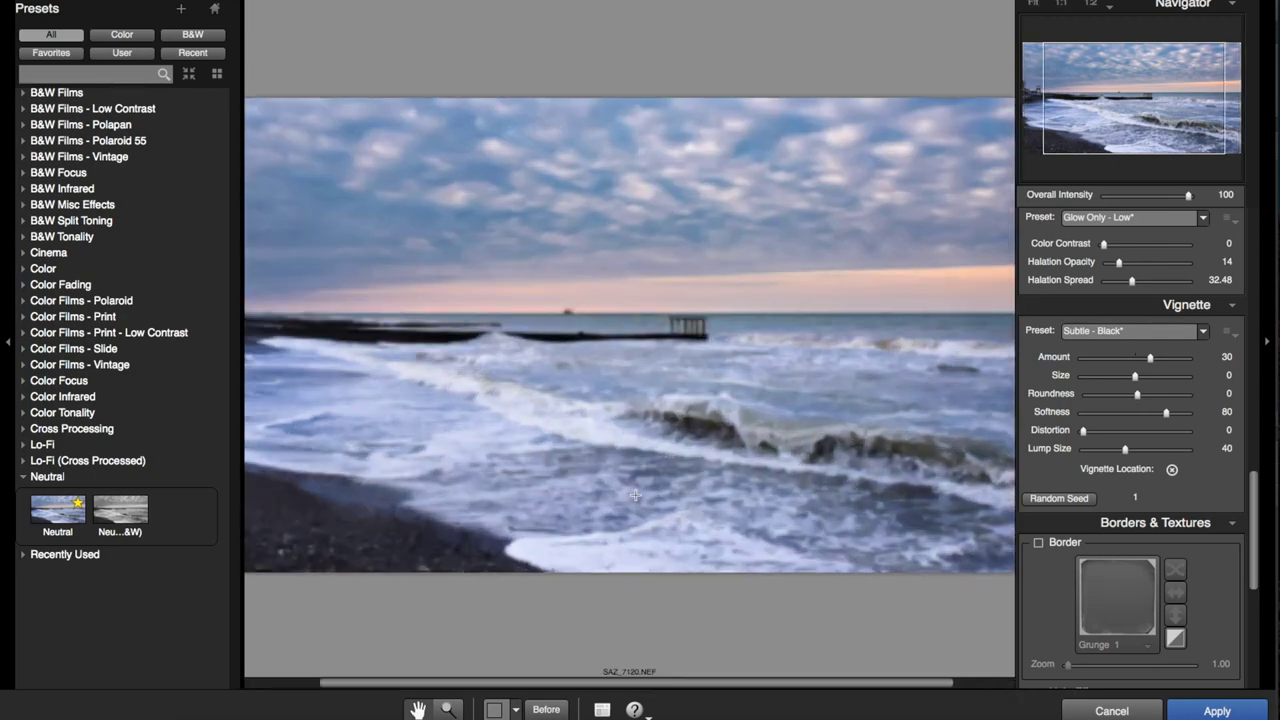
scroll(655, 460, "down", 3)
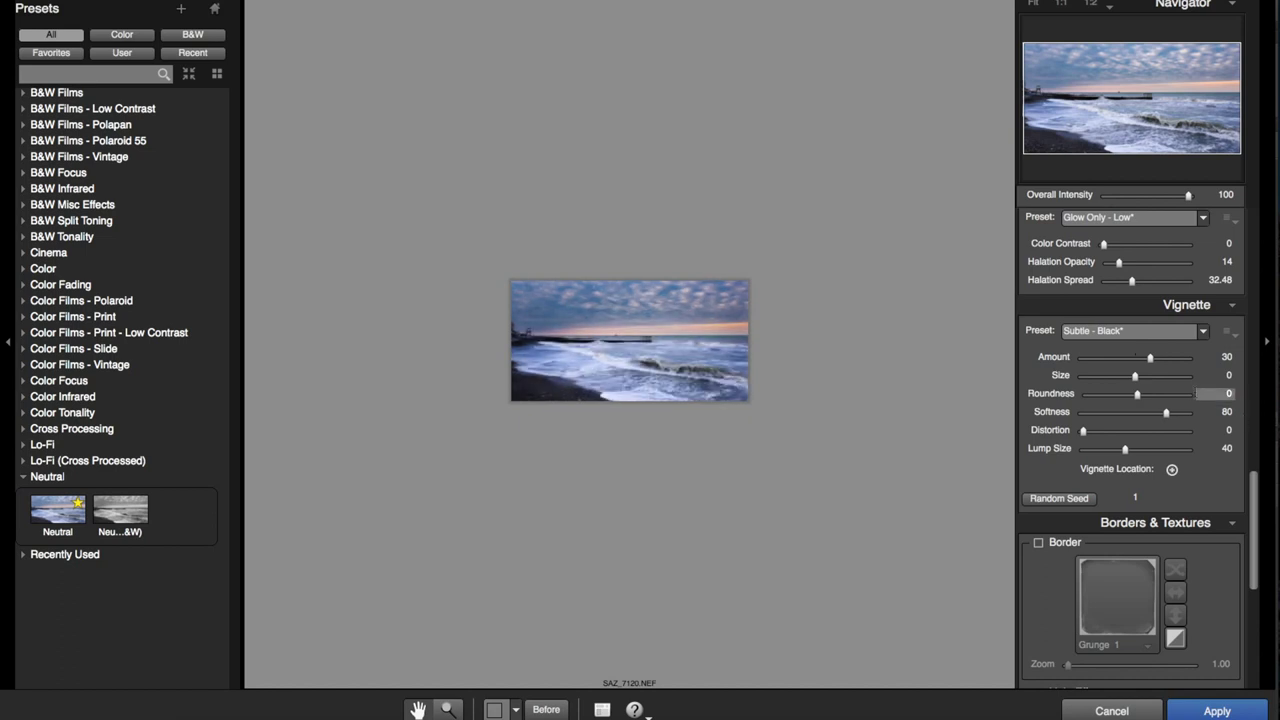
mouse_move(1134, 378)
left_mouse_down()
mouse_move(1104, 378)
mouse_move(1154, 378)
left_mouse_up()
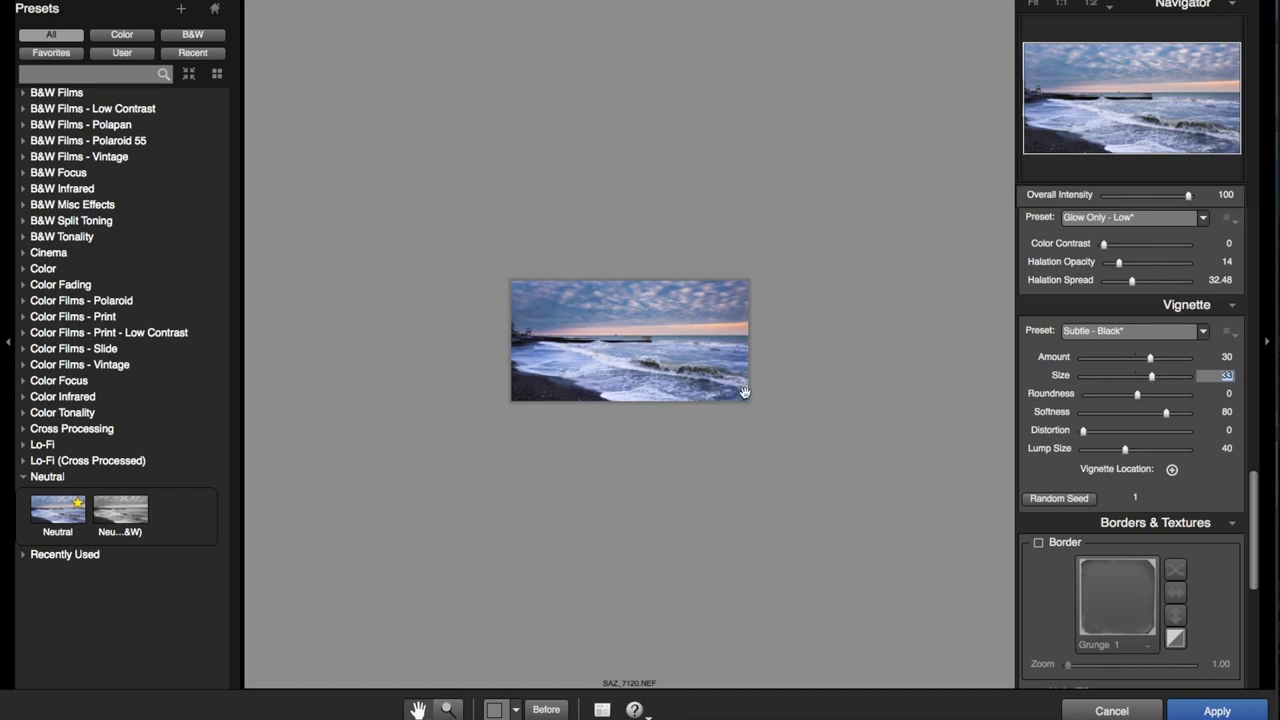
- Try moving the vignette's centre towards the breaking wave, and switch the vignette preset back to Off
left_click(1172, 469)
left_click_drag(642, 363, 627, 361)
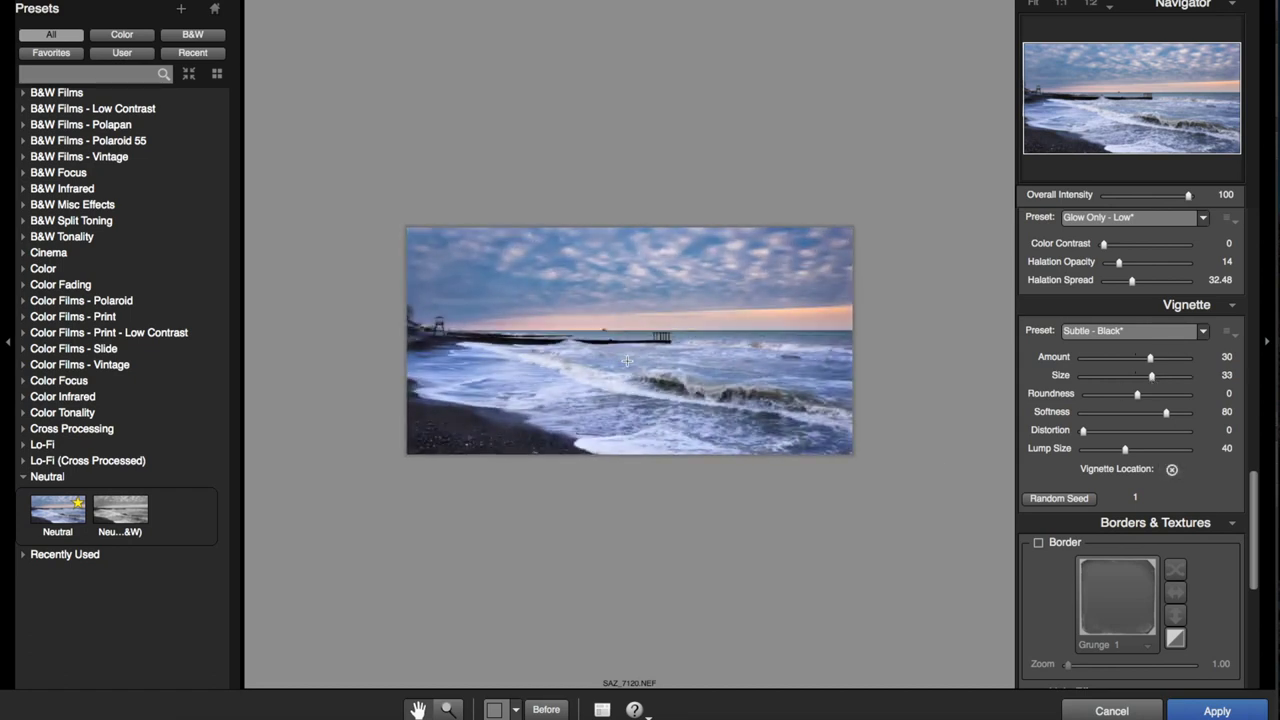
left_click_drag(627, 361, 784, 417)
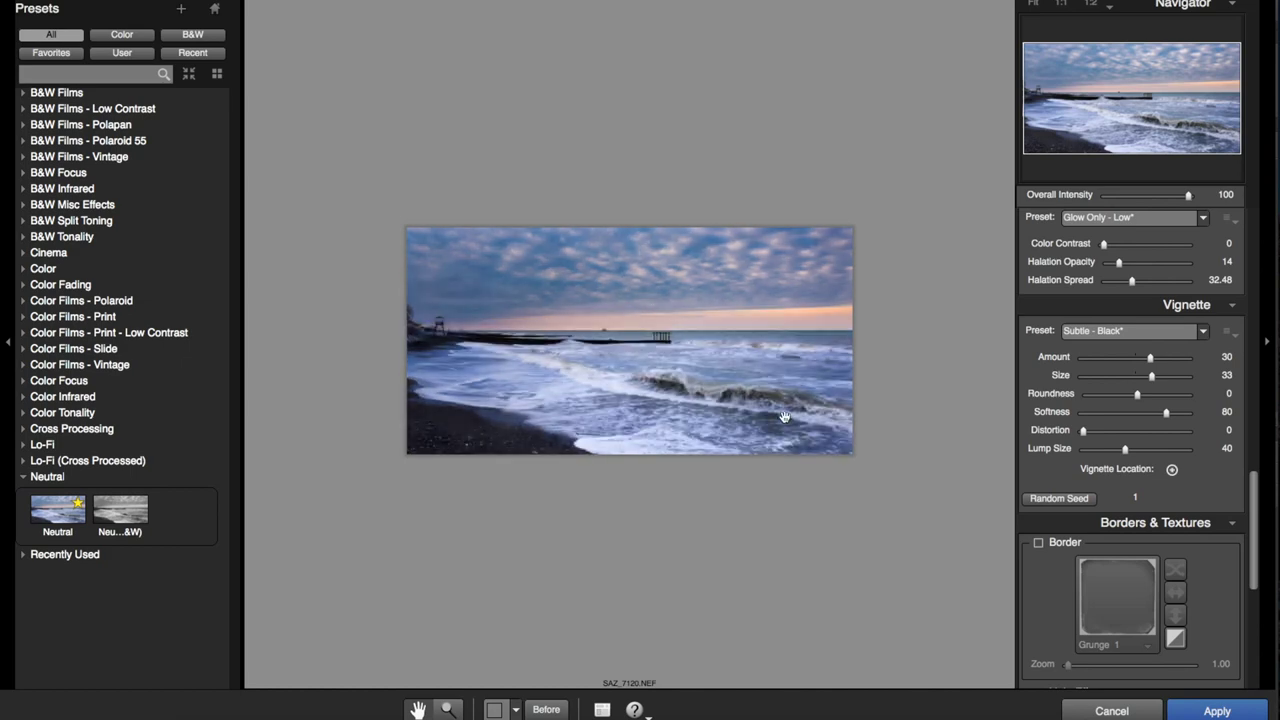
left_click(1203, 331)
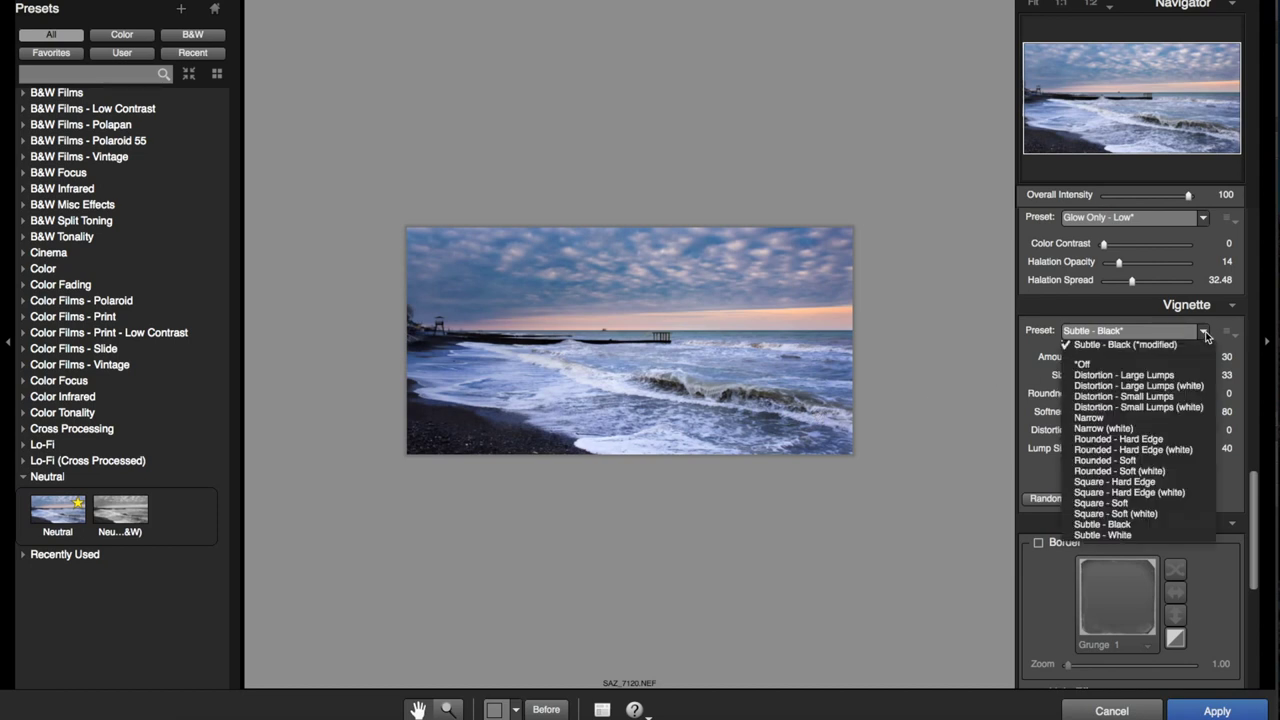
left_click(1116, 366)
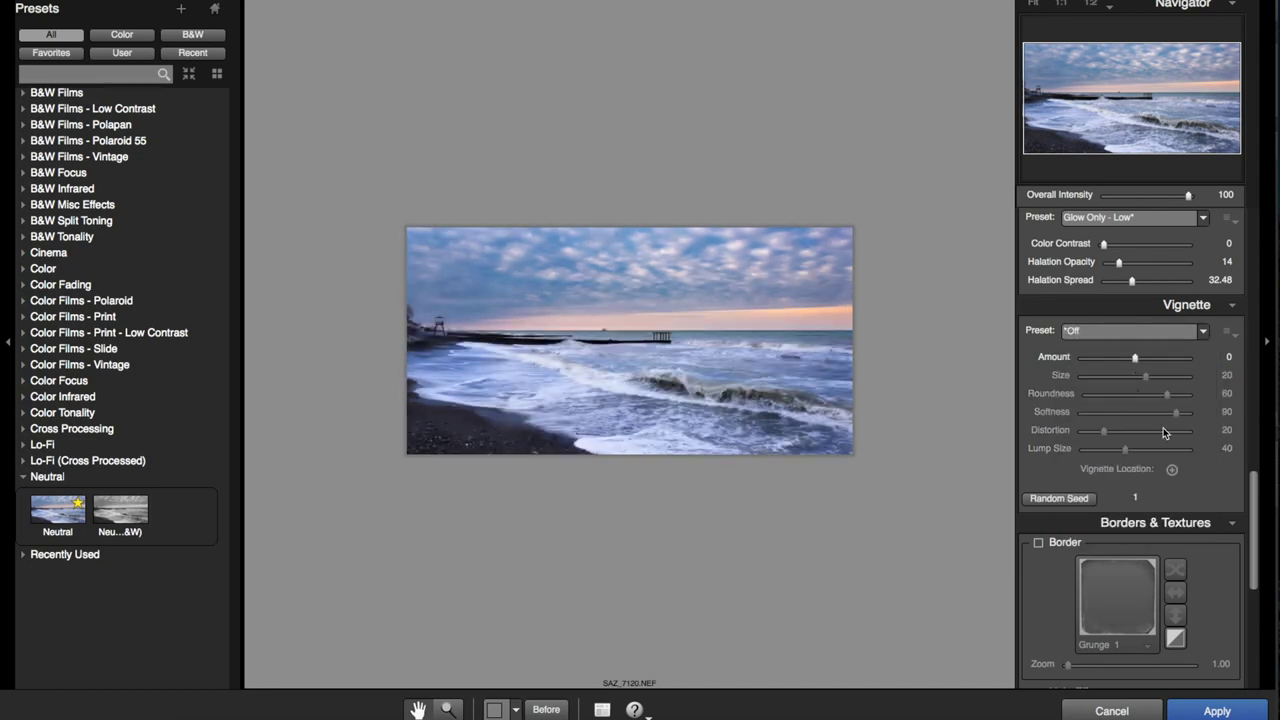
- Apply the modified Neutral look to the photo and check the result at different magnifications
left_click(1217, 711)
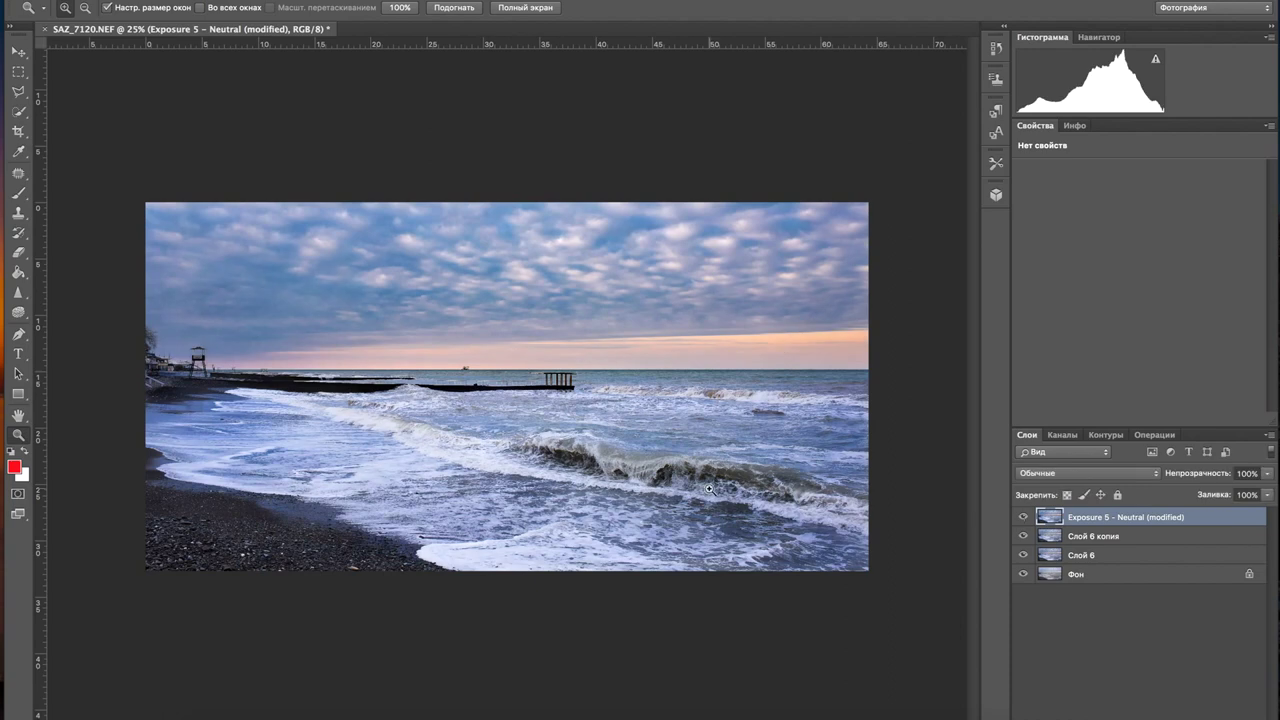
left_click(481, 397, "alt")
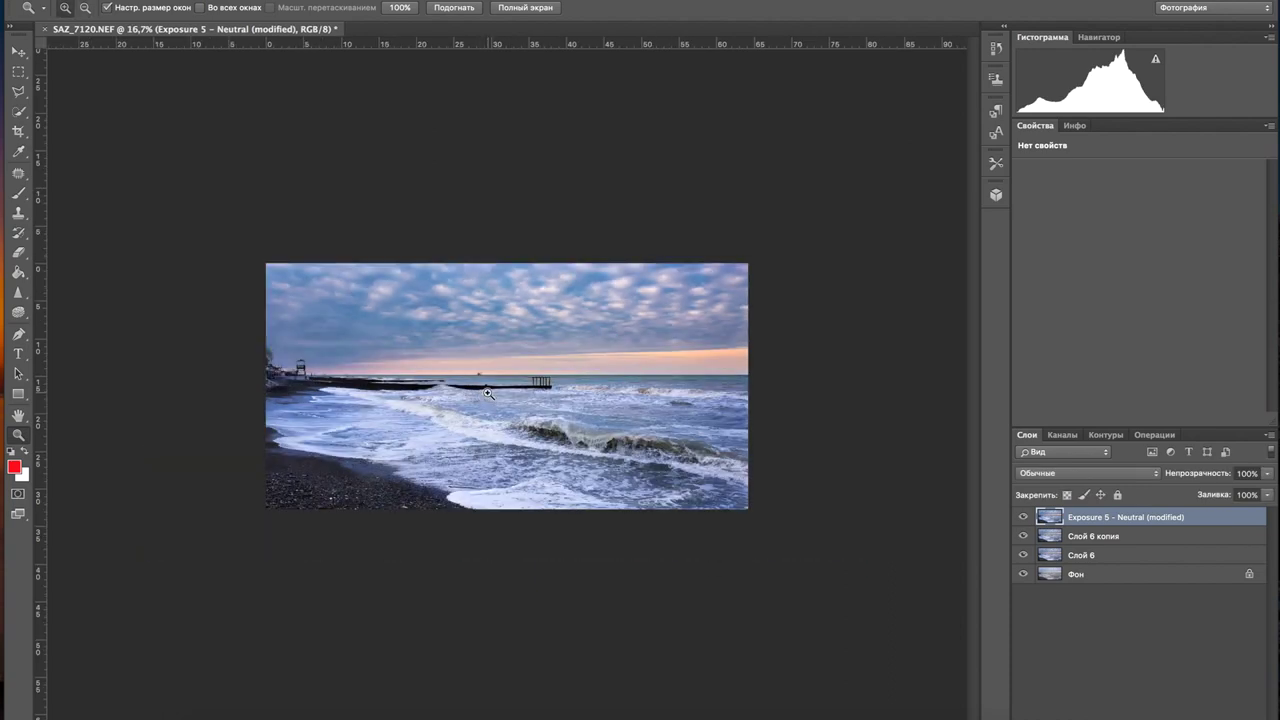
left_click(490, 391, "alt")
left_click(490, 391)
left_click(490, 391)
- Duplicate the Exposure 5 - Neutral (modified) layer and open the copy in the Camera Raw filter
key("ctrl+j")
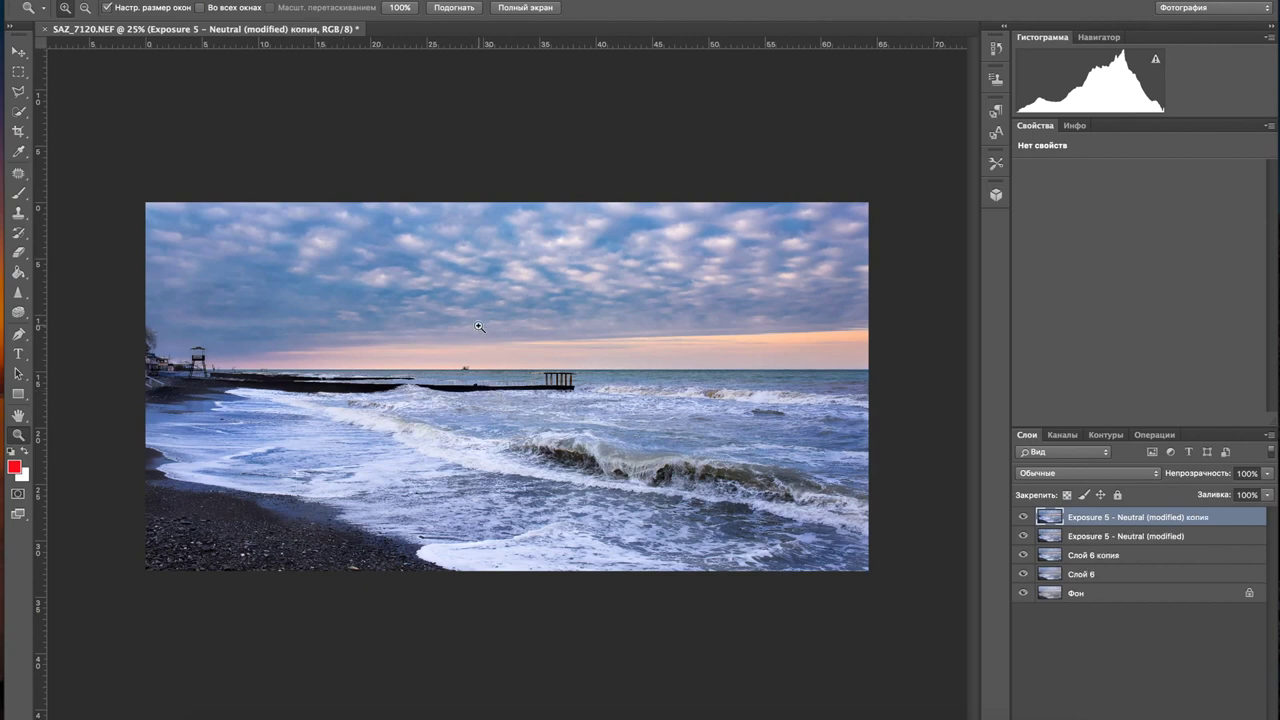
left_click(285, 0)
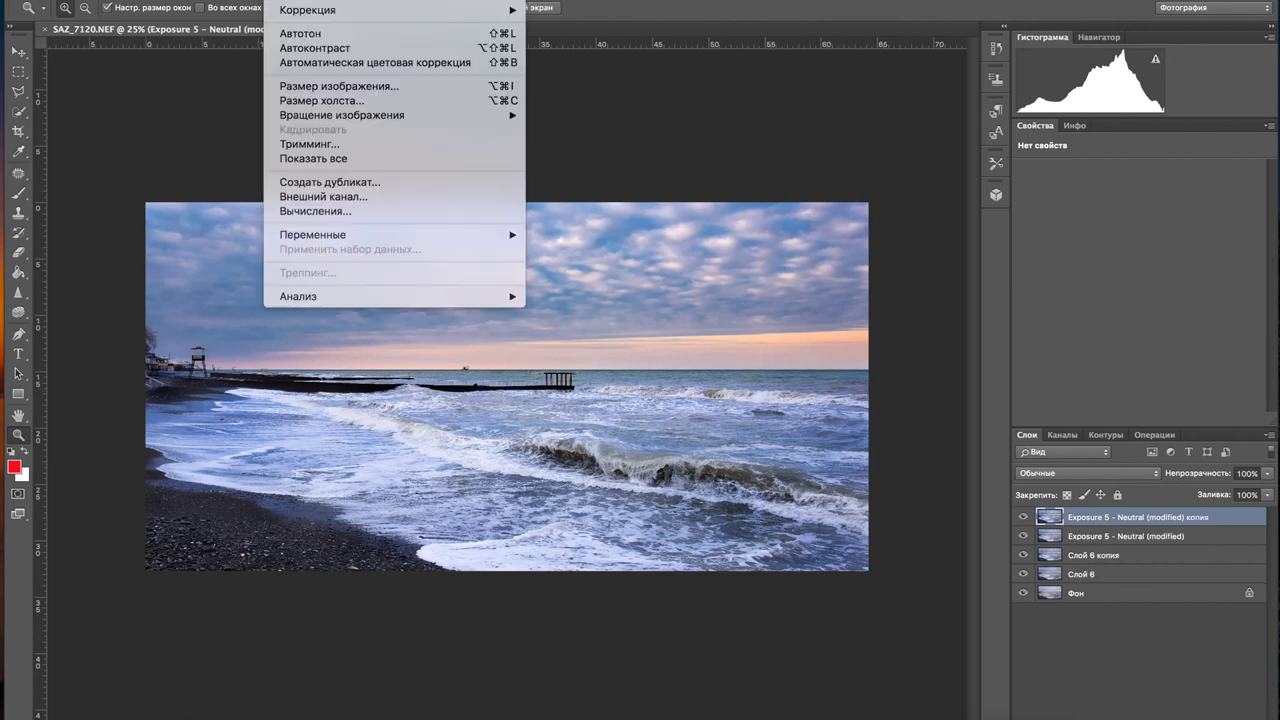
mouse_move(520, 0)
mouse_move(579, 308)
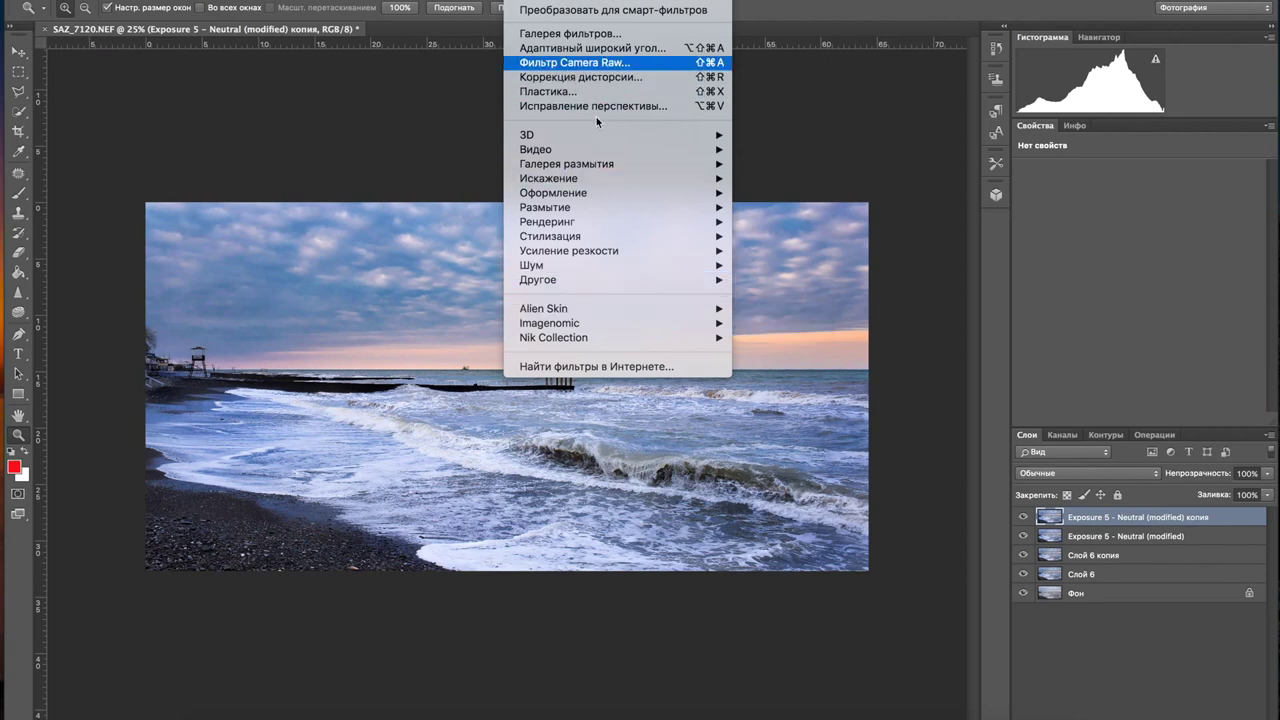
left_click(575, 62)
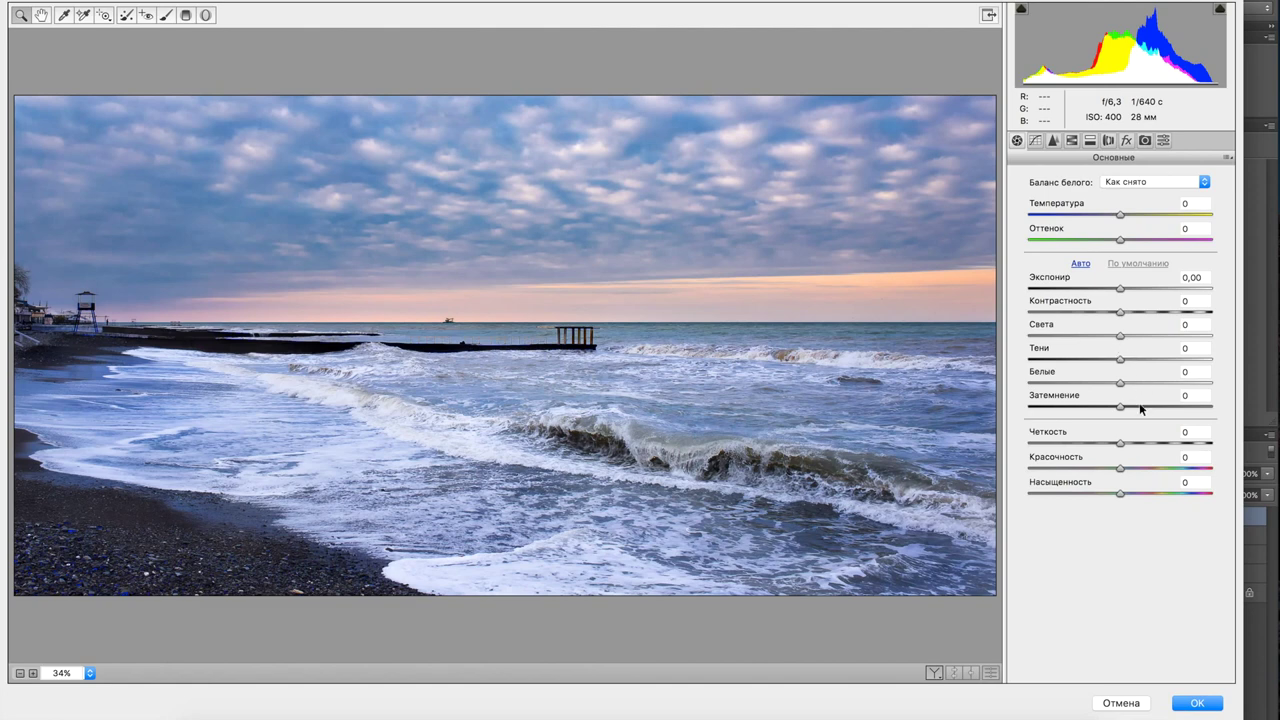
- Lower Экспонир to darken the image, and adjust Тени, Затемнение and Четкость in the basic corrections
left_click_drag(1124, 361, 1137, 363)
left_click_drag(1121, 406, 1148, 410)
left_click_drag(1122, 289, 1108, 291)
left_click_drag(1140, 410, 1136, 443)
- Set the parametric tone curve to Света +45, Светлые тона +4, Темные тона +47 and Тени +25
left_click(1036, 141)
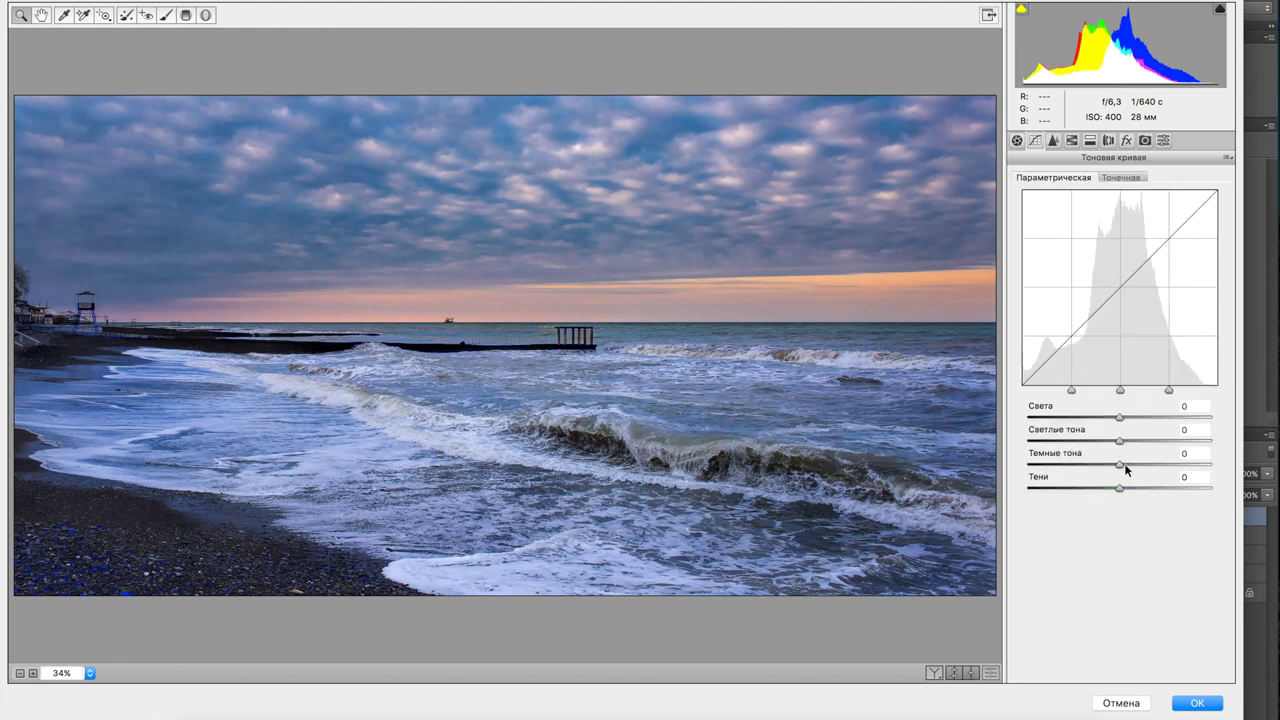
left_click_drag(1124, 467, 1142, 488)
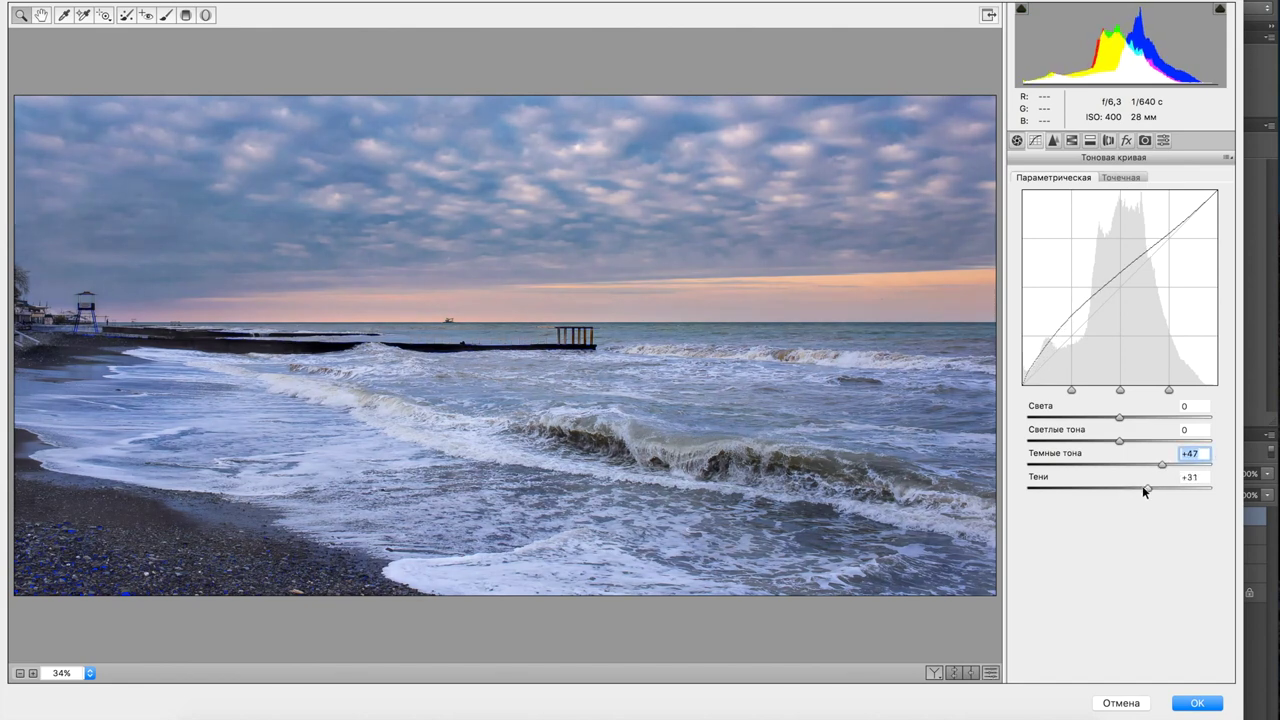
left_click_drag(1113, 419, 1125, 443)
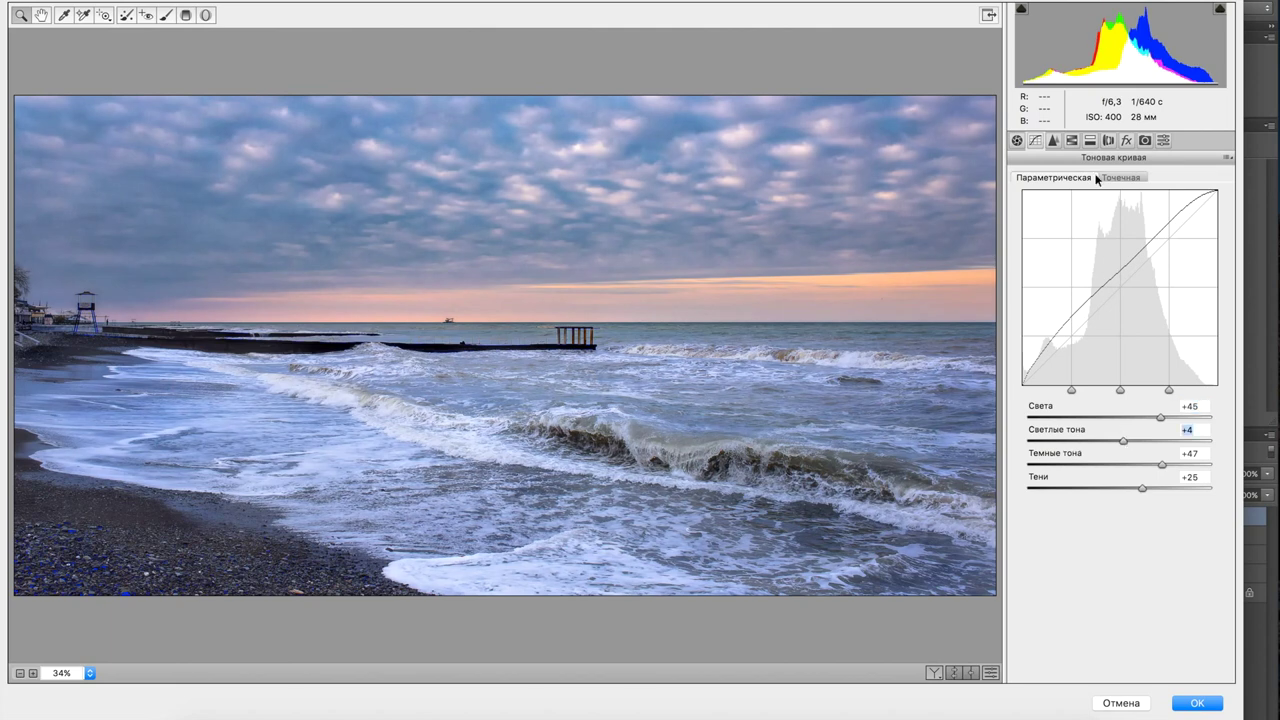
- In the HSL corrections, set Синие luminance to -8, Синие saturation to -8 and Оранжевые saturation to +26, and raise Желтые saturation
left_click(1073, 141)
left_click(1180, 202)
mouse_move(1119, 376)
left_mouse_down()
mouse_move(1157, 379)
mouse_move(1110, 382)
left_mouse_up()
left_click(1114, 203)
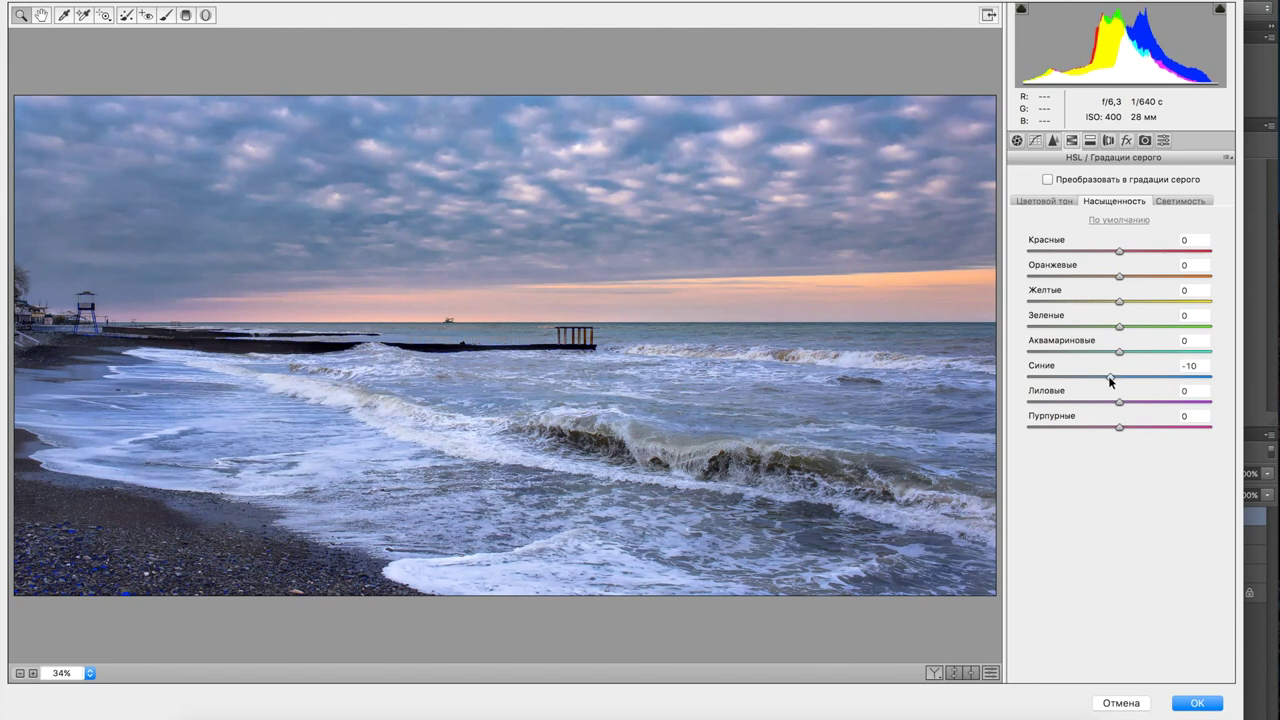
left_click_drag(1110, 381, 1112, 380)
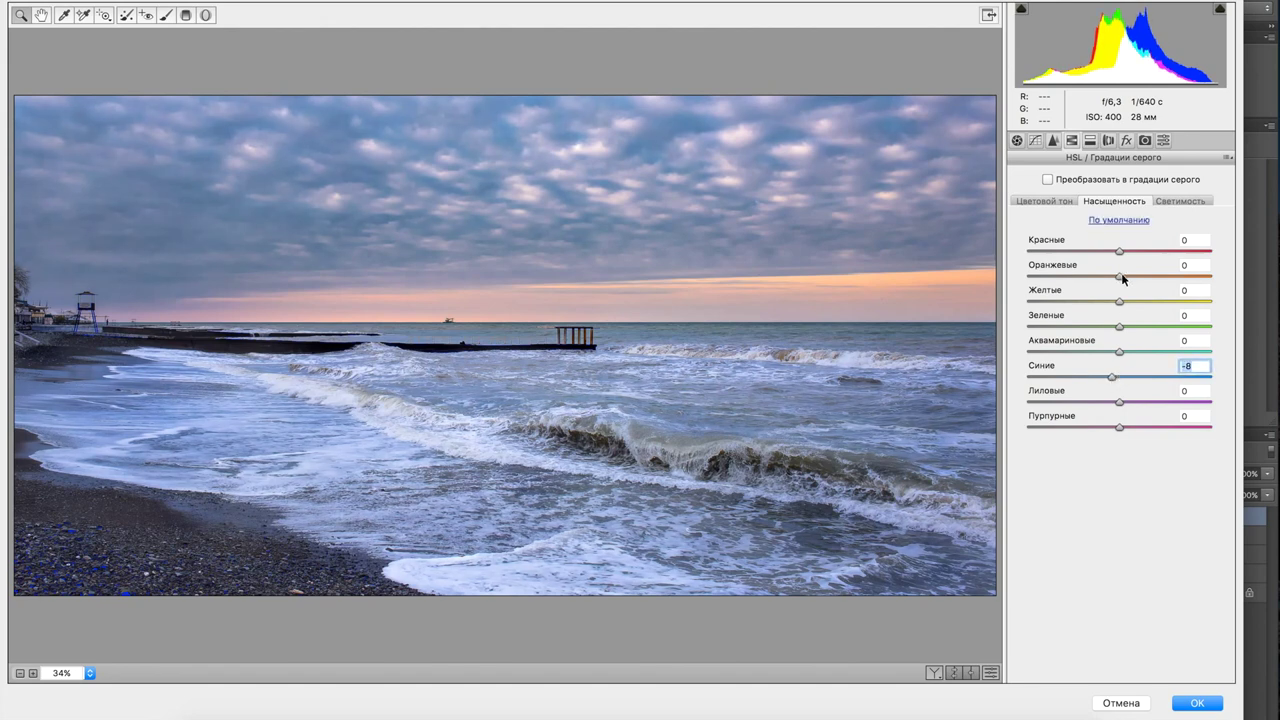
left_click_drag(1120, 276, 1161, 288)
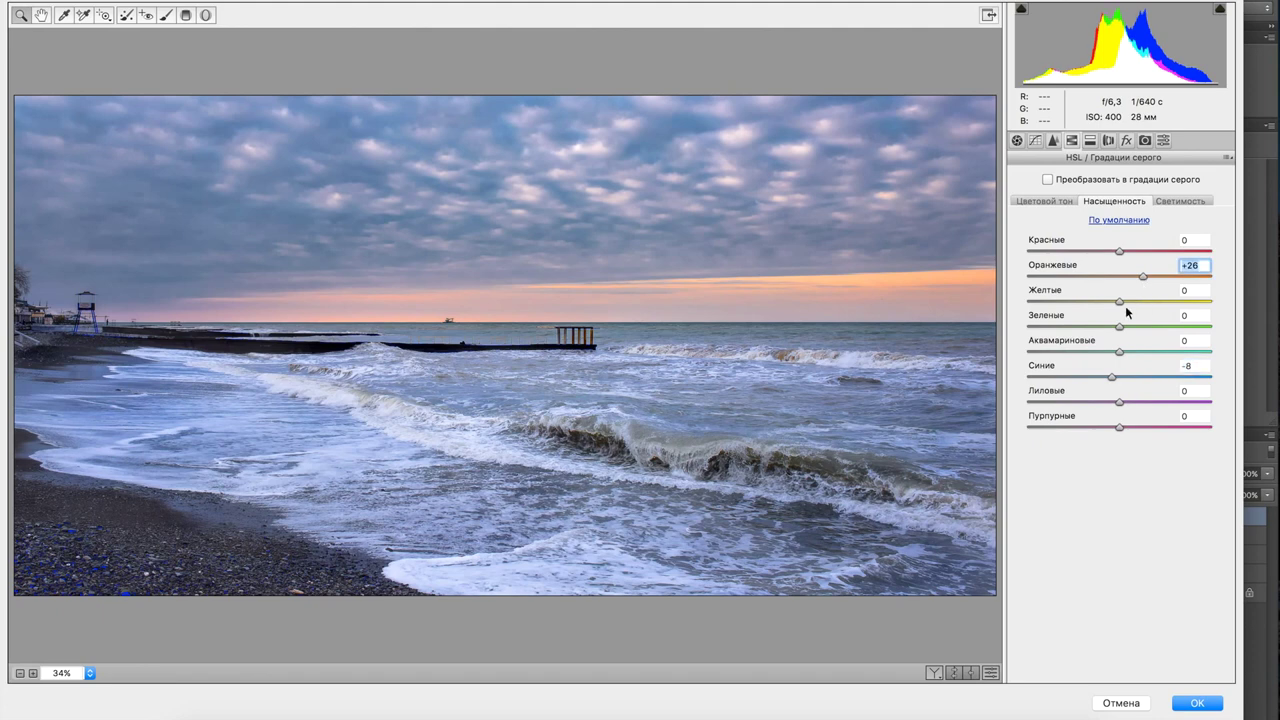
left_click_drag(1120, 299, 1170, 303)
- Set the HSL luminance of Желтые to +38 and reset Оранжевые luminance to 0
left_click(1180, 201)
left_click_drag(1146, 299, 1116, 283)
scroll(1148, 277, "up", 1)
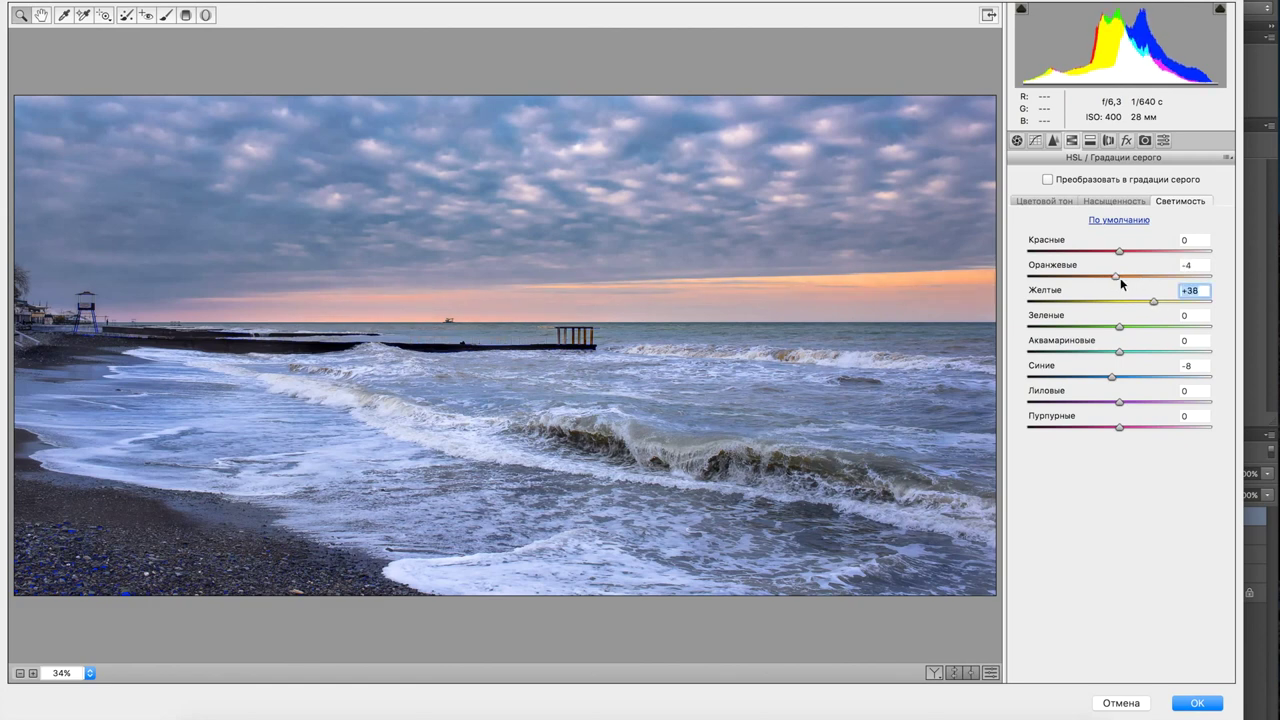
double_click(1120, 280)
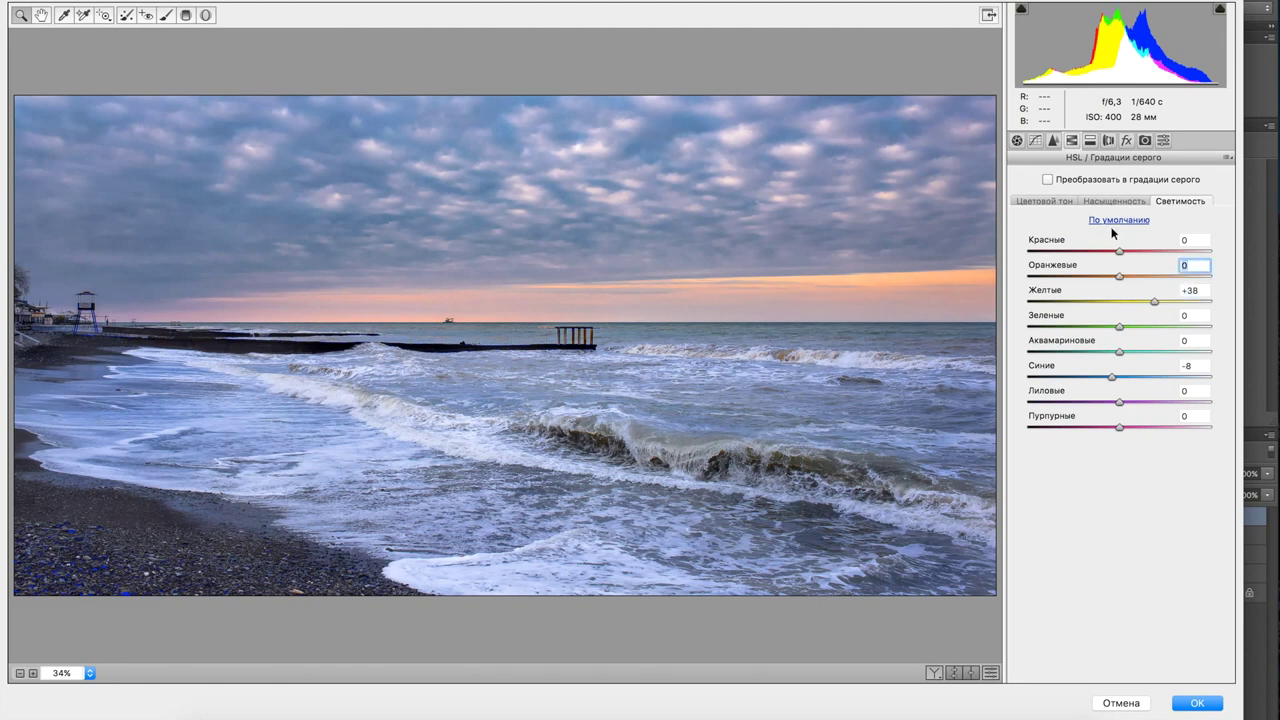
- Set Температура to +8 and Красочность to +15 in the basic corrections, and apply the Camera Raw corrections to the top layer
left_click(1017, 141)
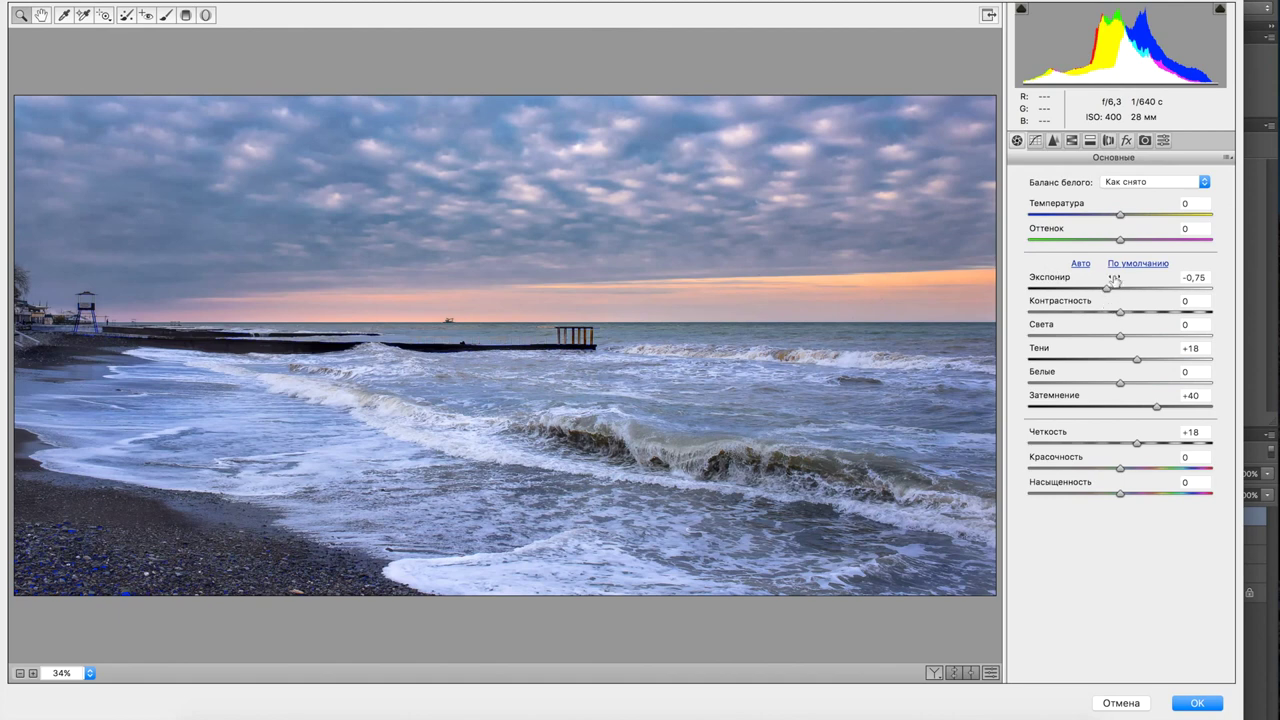
left_click_drag(1120, 215, 1128, 215)
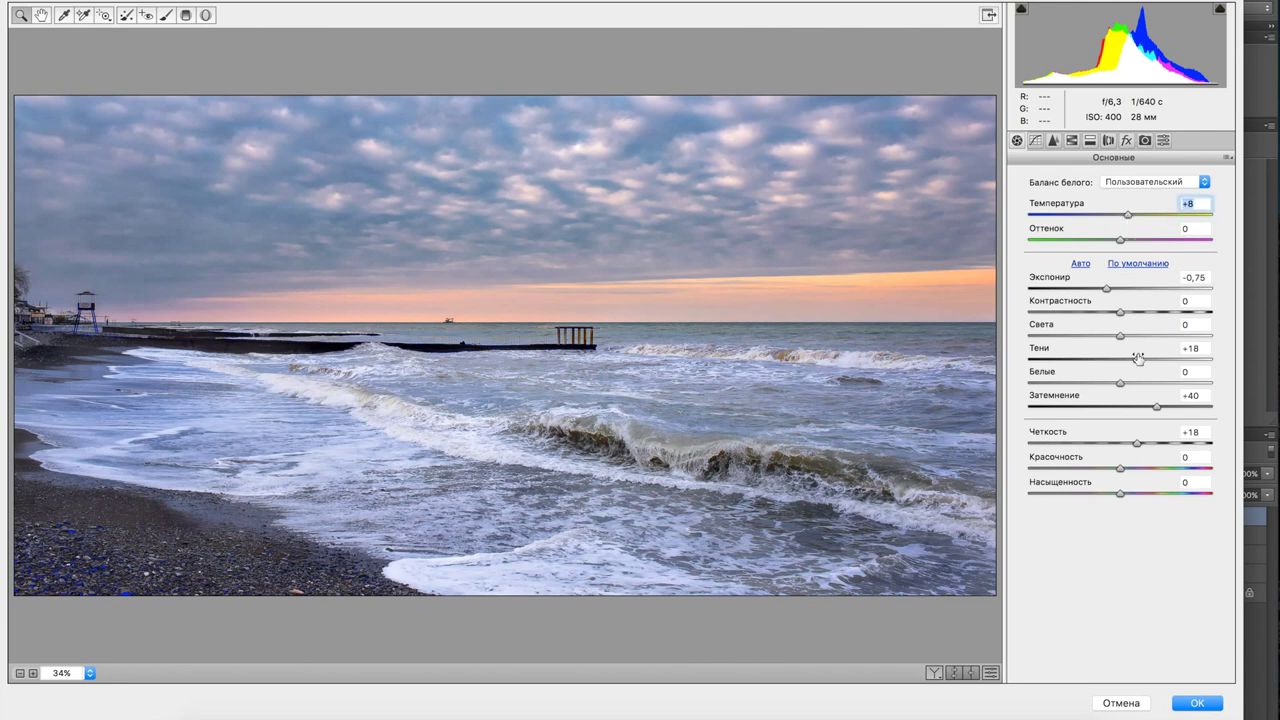
left_click_drag(1121, 468, 1134, 472)
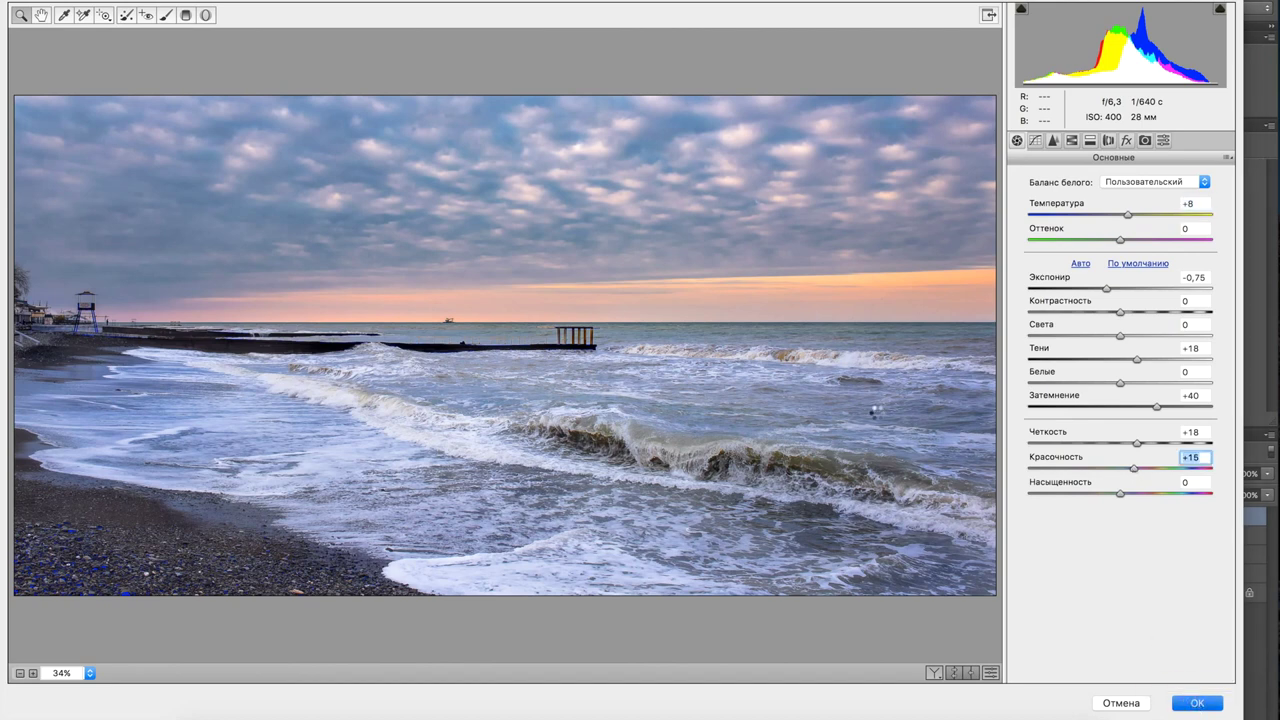
key("Return")
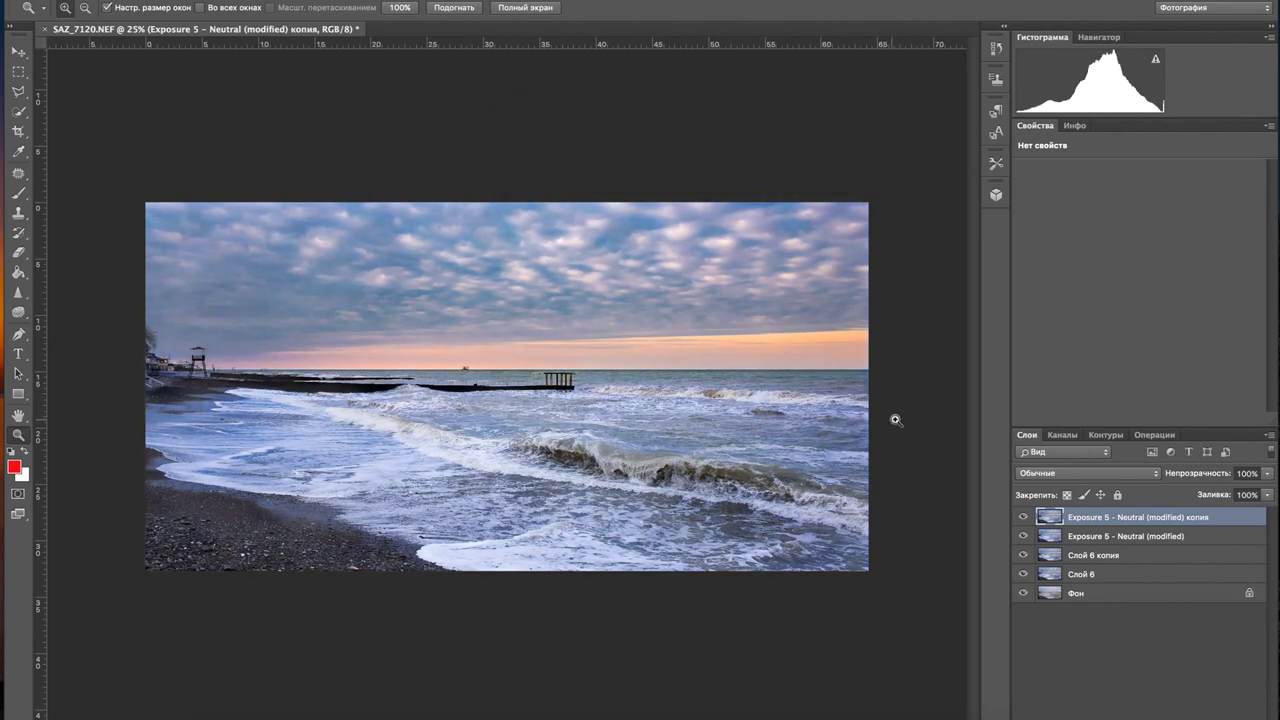
left_click(1022, 517)
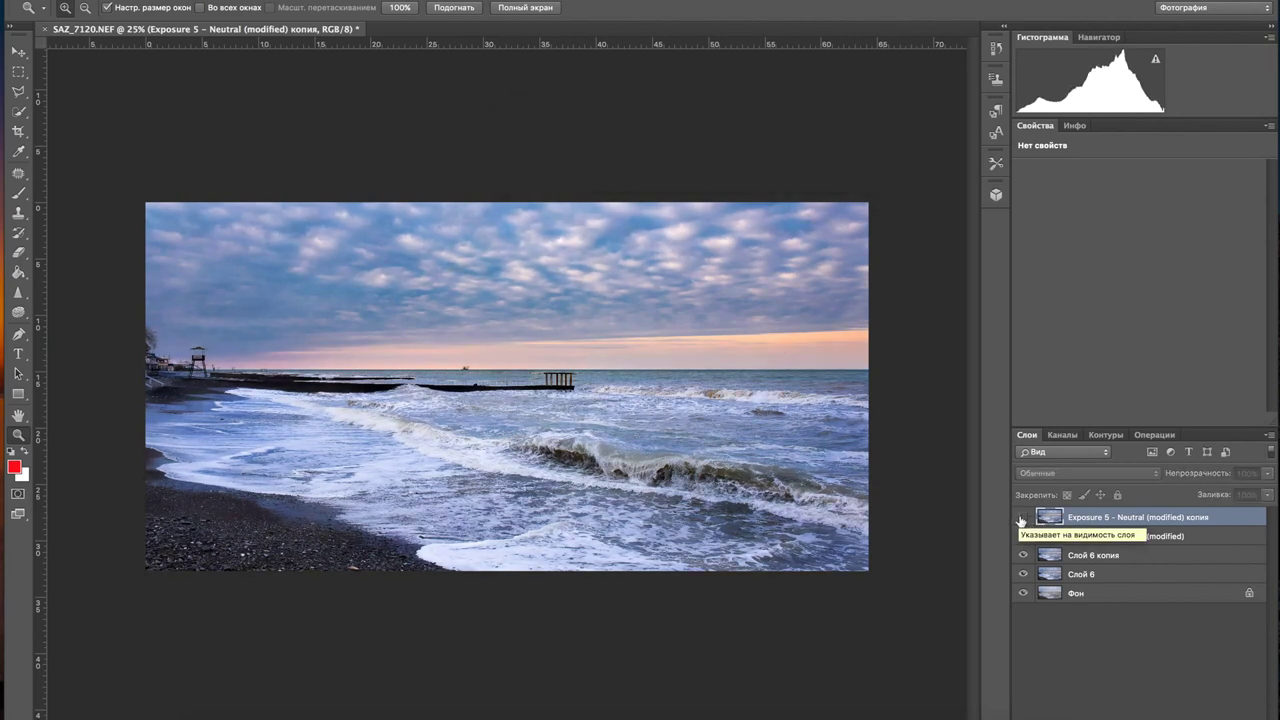
left_click(1022, 517)
mouse_move(1205, 479)
left_mouse_down()
mouse_move(1165, 476)
mouse_move(1212, 480)
left_mouse_up()
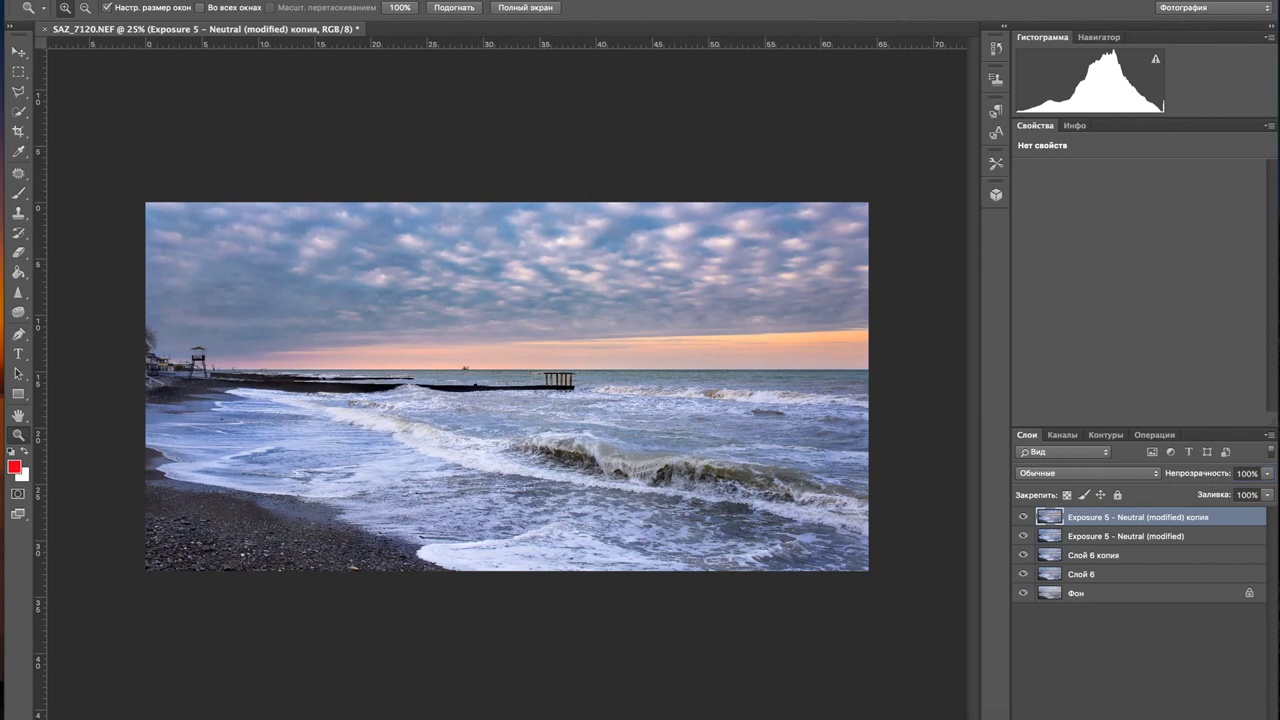
- Add a mask to the top layer and paint black over the waves with an 800 px brush at 49% opacity and 28% flow
left_click(1100, 716)
key("b")
key("bracketright")
key("bracketright")
key("bracketright")
key("bracketright")
key("bracketright")
key("bracketright")
key("bracketright")
key("bracketright")
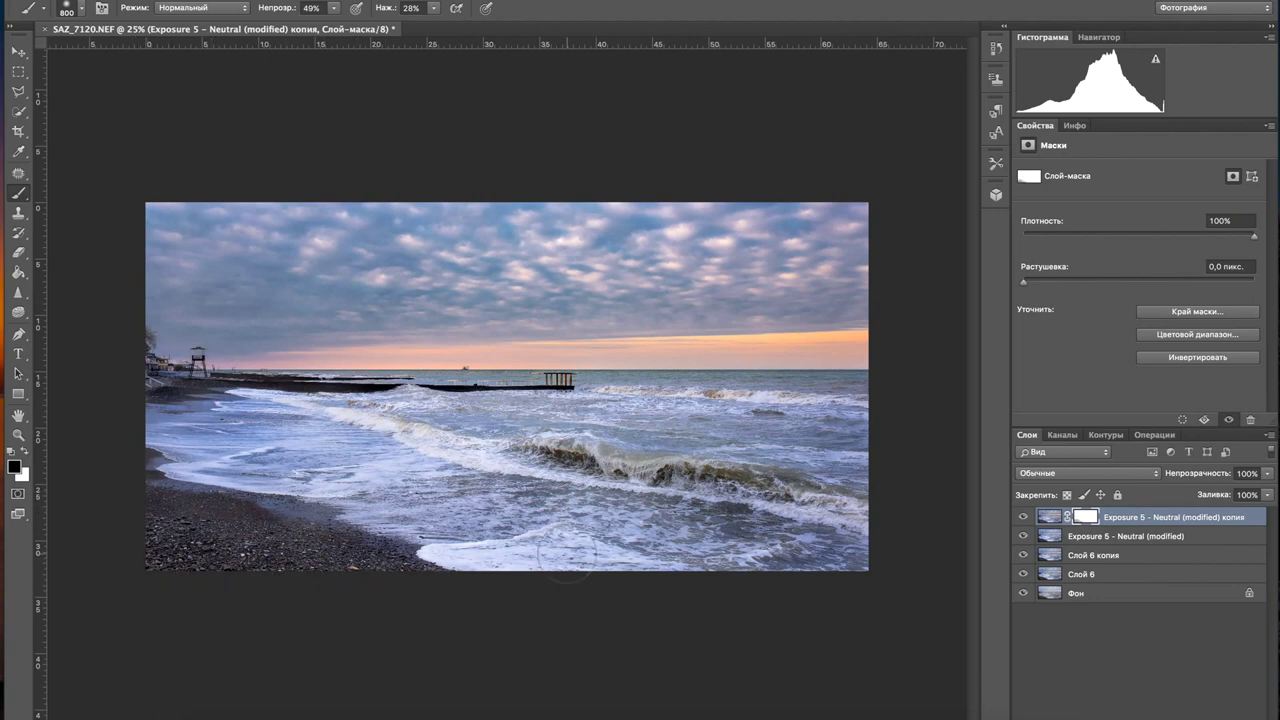
mouse_move(530, 450)
left_mouse_down()
mouse_move(410, 440)
mouse_move(370, 412)
mouse_move(580, 437)
left_mouse_up()
- Merge all four layers above Фон, including the masked one, into a single layer
left_click(18, 435)
left_click(288, 309)
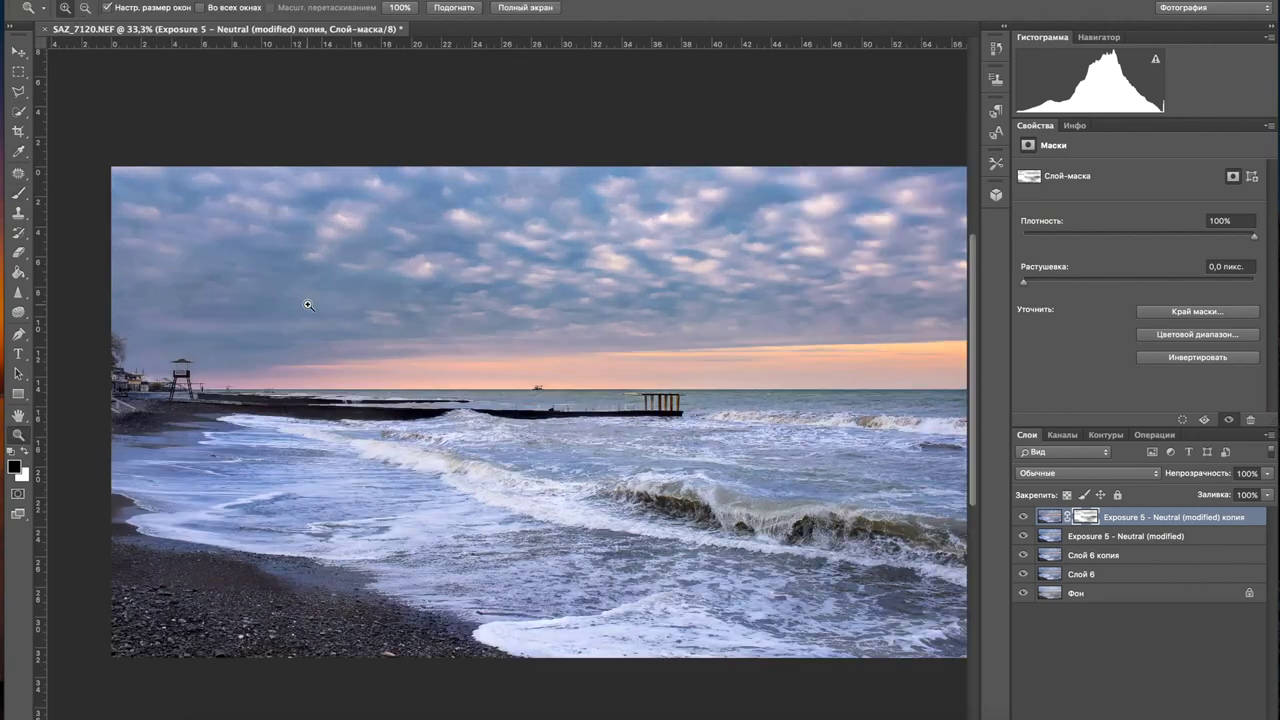
left_click(291, 311)
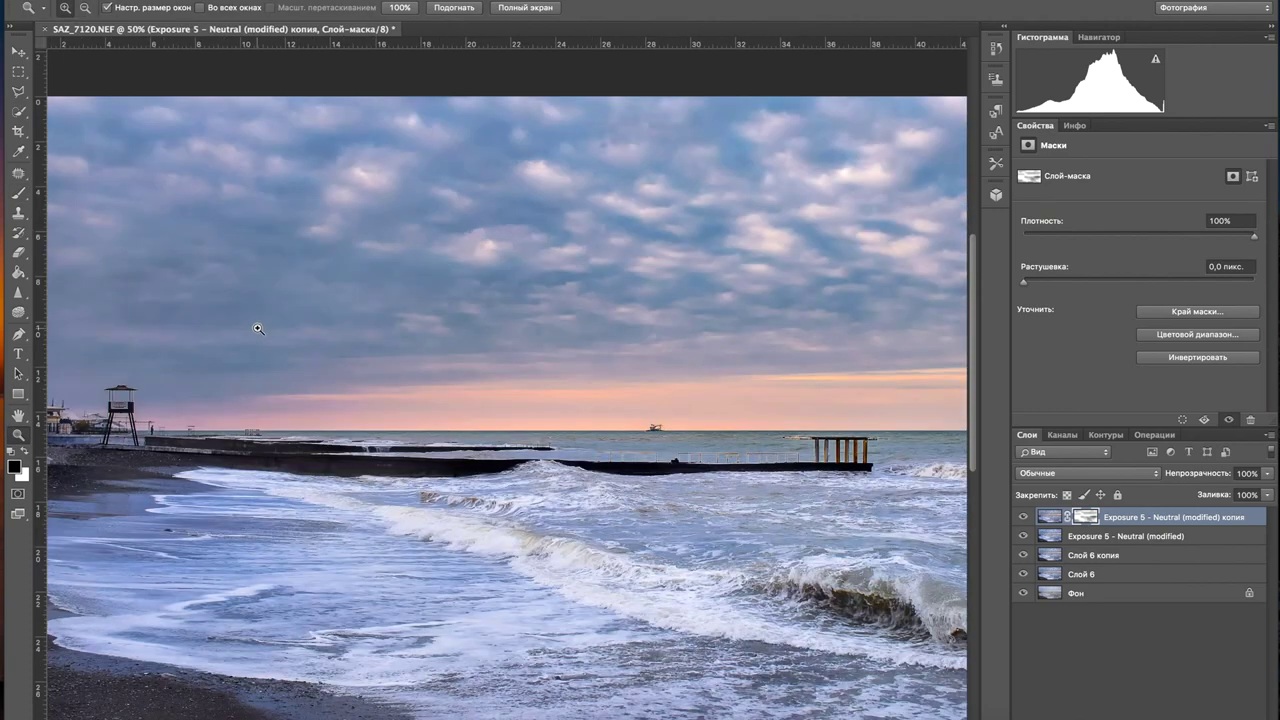
left_click(325, 325, "alt")
left_click(325, 325, "alt")
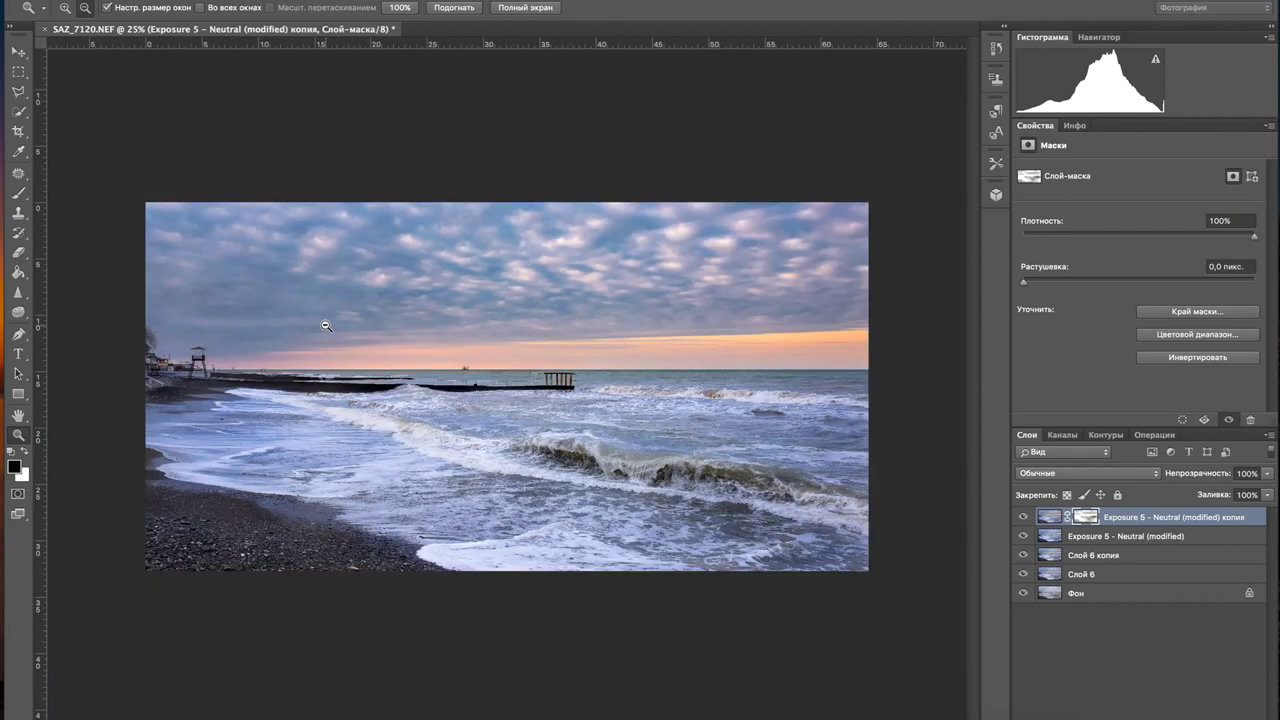
left_click(325, 325, "alt")
left_click(1082, 575, "shift")
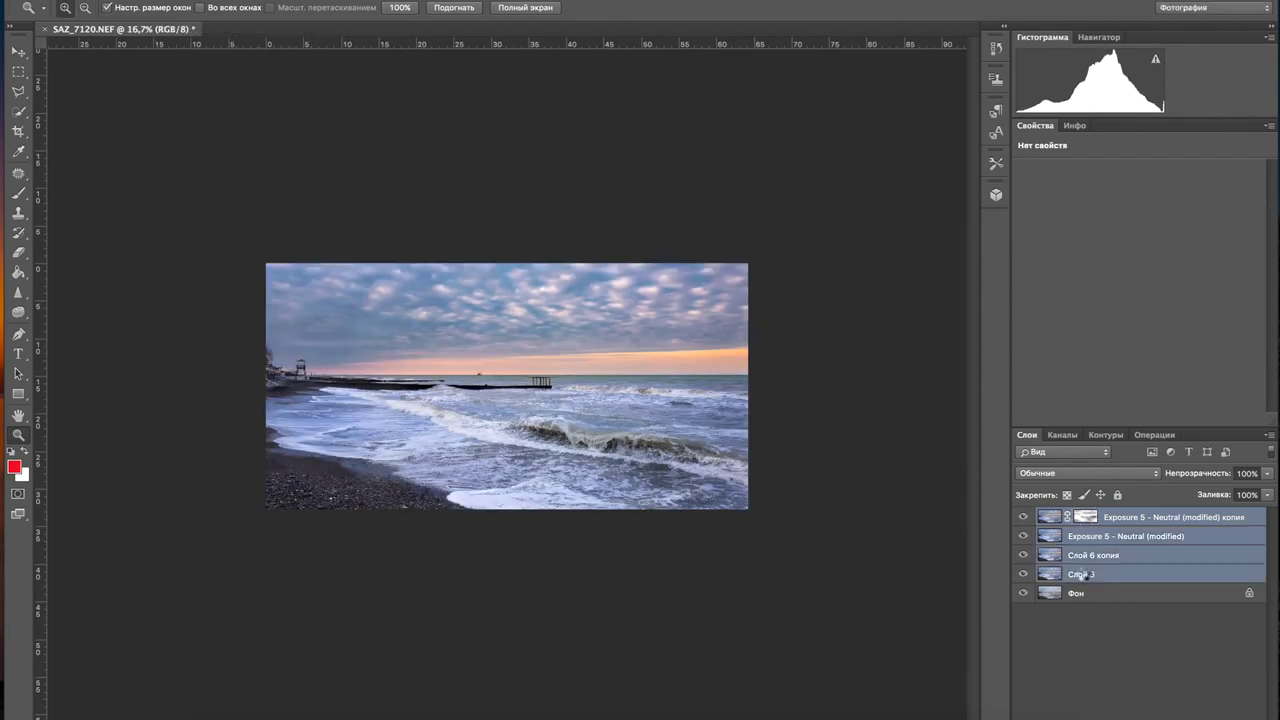
key("ctrl+e")
- Compare the merged layer with the original photo by toggling its visibility, and duplicate the merged layer
left_click(1023, 518)
left_click(1023, 518)
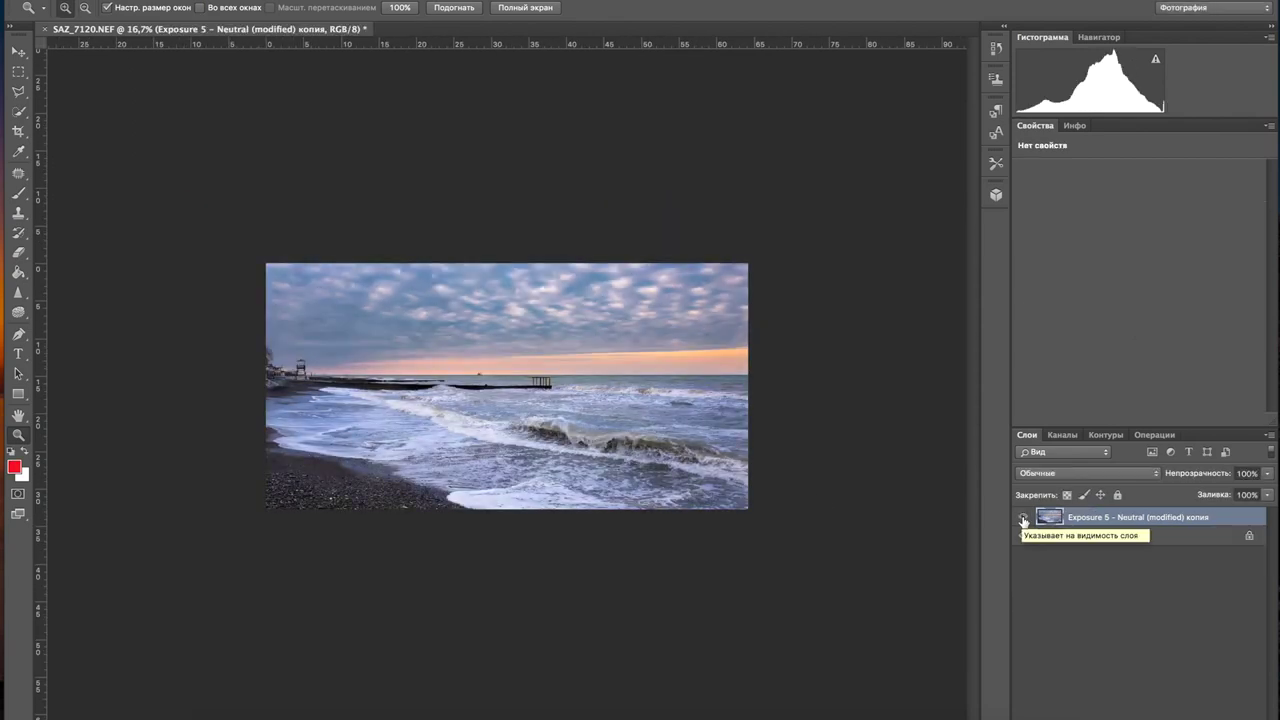
left_click(1023, 518)
left_click(1023, 518)
left_click(1023, 518)
left_click(1023, 518)
key("ctrl+j")
- Choose the Dodge tool with range Средние тона and 20% exposure, and adjust its brush size for the shoreline water
left_click_drag(25, 320, 111, 317)
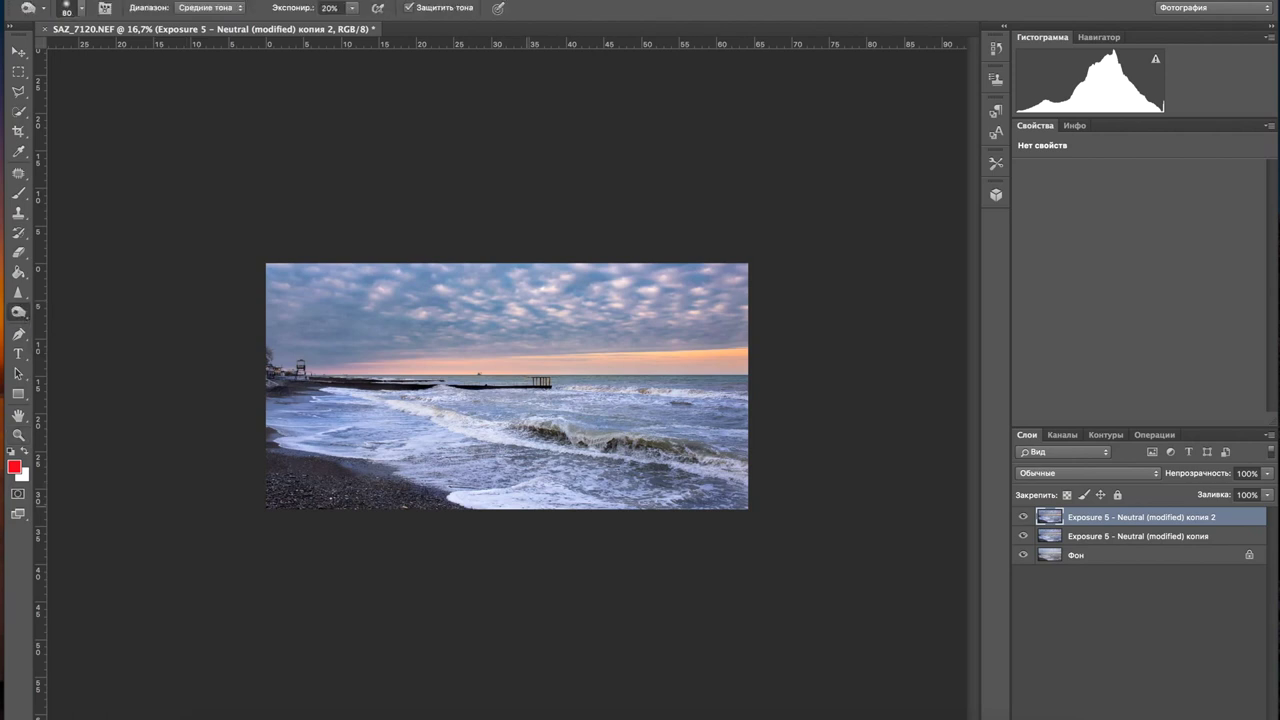
key("bracketright")
key("bracketright")
key("bracketright")
key("bracketright")
key("bracketright")
key("bracketright")
key("bracketright")
key("bracketright")
key("bracketright")
key("bracketright")
key("bracketright")
key("bracketright")
key("bracketright")
key("bracketright")
key("bracketright")
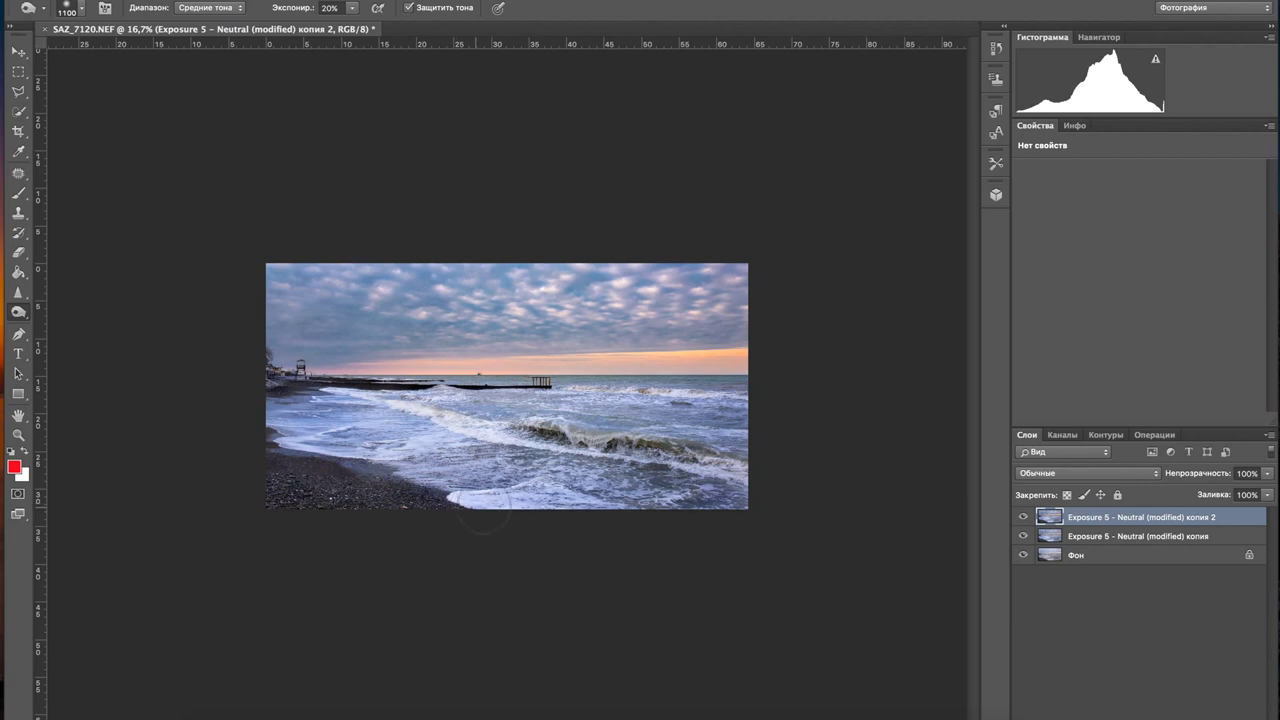
key("bracketleft")
key("bracketleft")
key("bracketleft")
key("z")
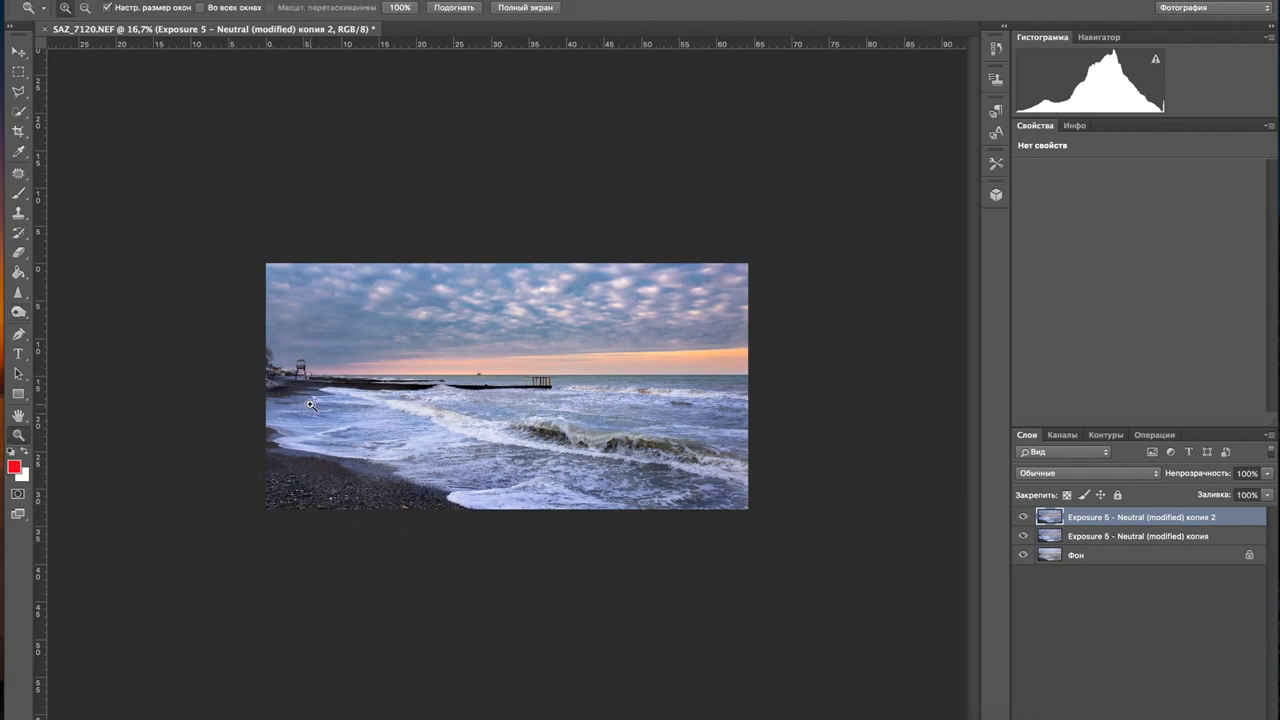
left_click(311, 404)
left_click(331, 436)
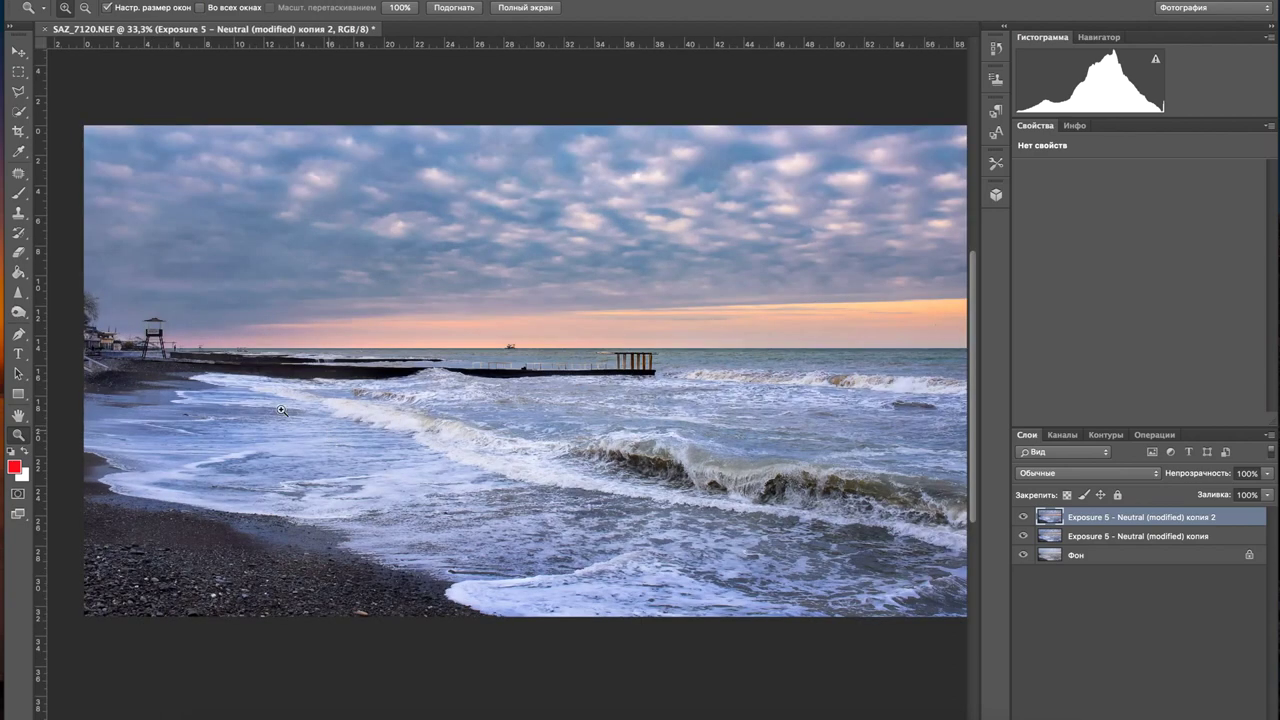
left_click(18, 193)
key("bracketleft")
key("bracketleft")
key("bracketleft")
key("bracketleft")
key("bracketleft")
key("bracketleft")
key("bracketleft")
key("bracketleft")
key("bracketleft")
key("bracketleft")
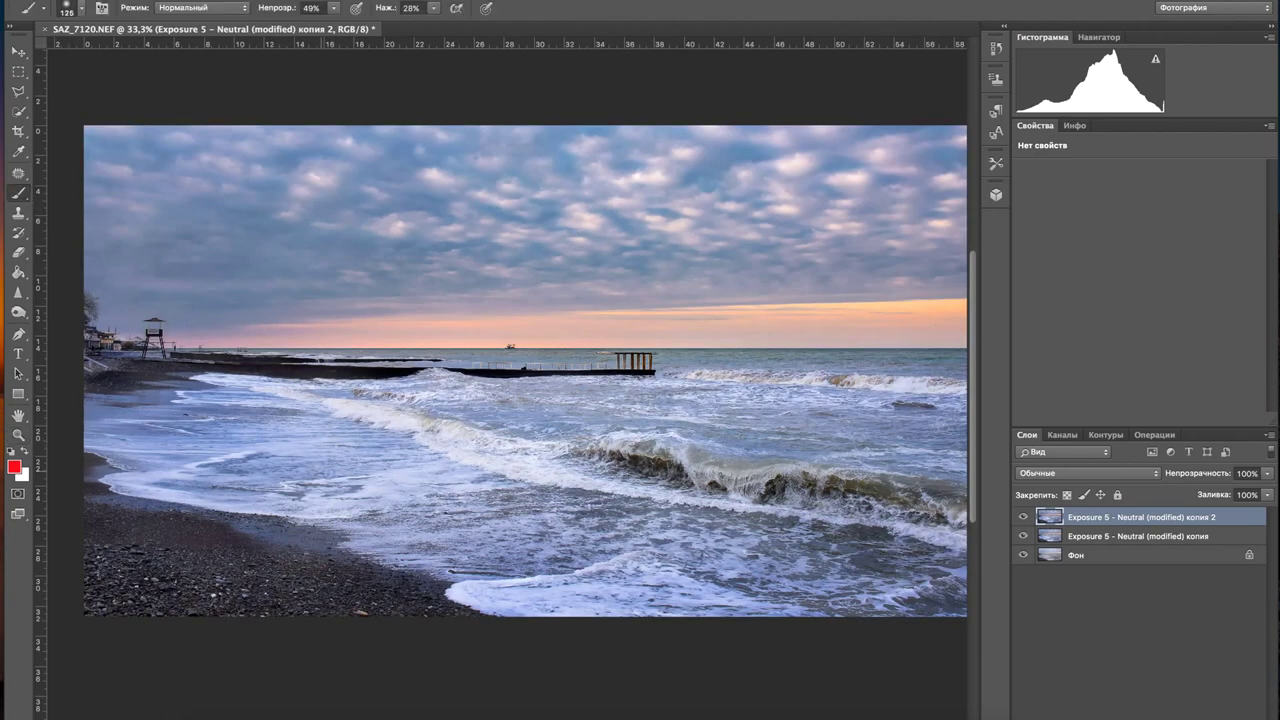
left_click_drag(345, 472, 212, 471)
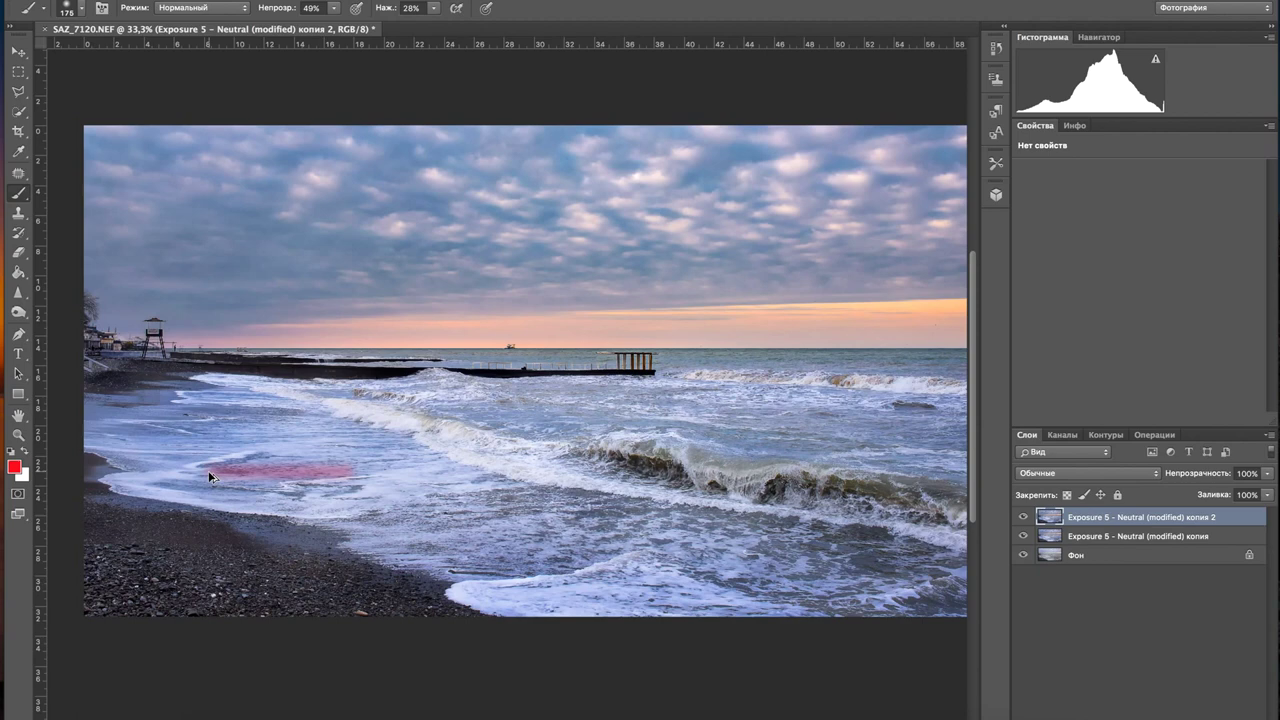
key("ctrl+z")
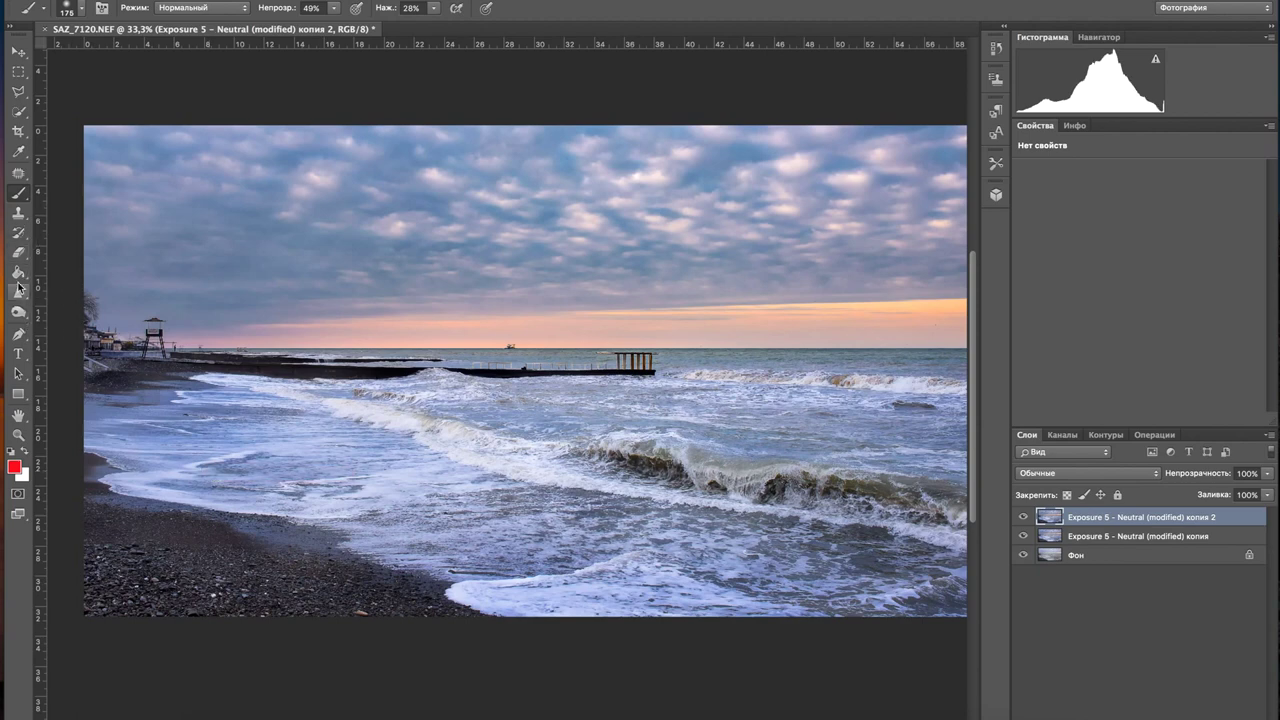
- Retouch the midtones of the waves on the duplicate layer with a 150 px toning brush at 20% exposure
left_click(18, 312)
key("bracketleft")
key("bracketleft")
key("bracketleft")
key("bracketleft")
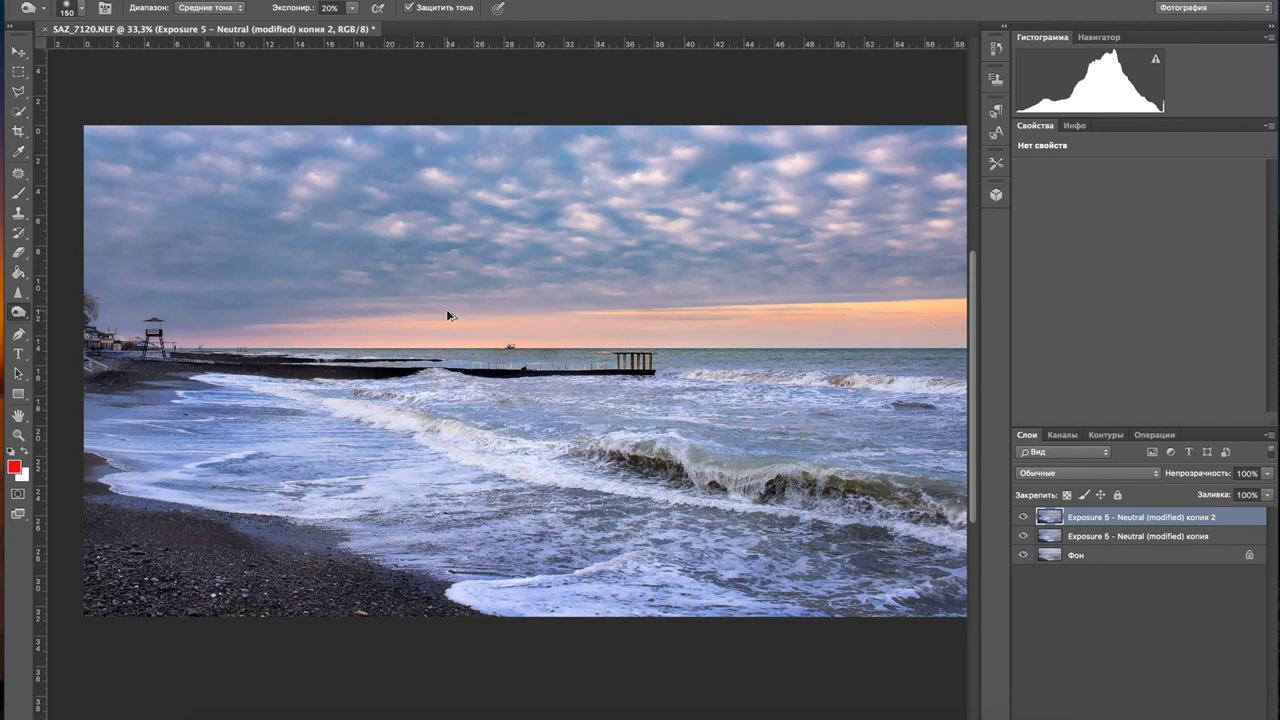
scroll(846, 302, "left", 2)
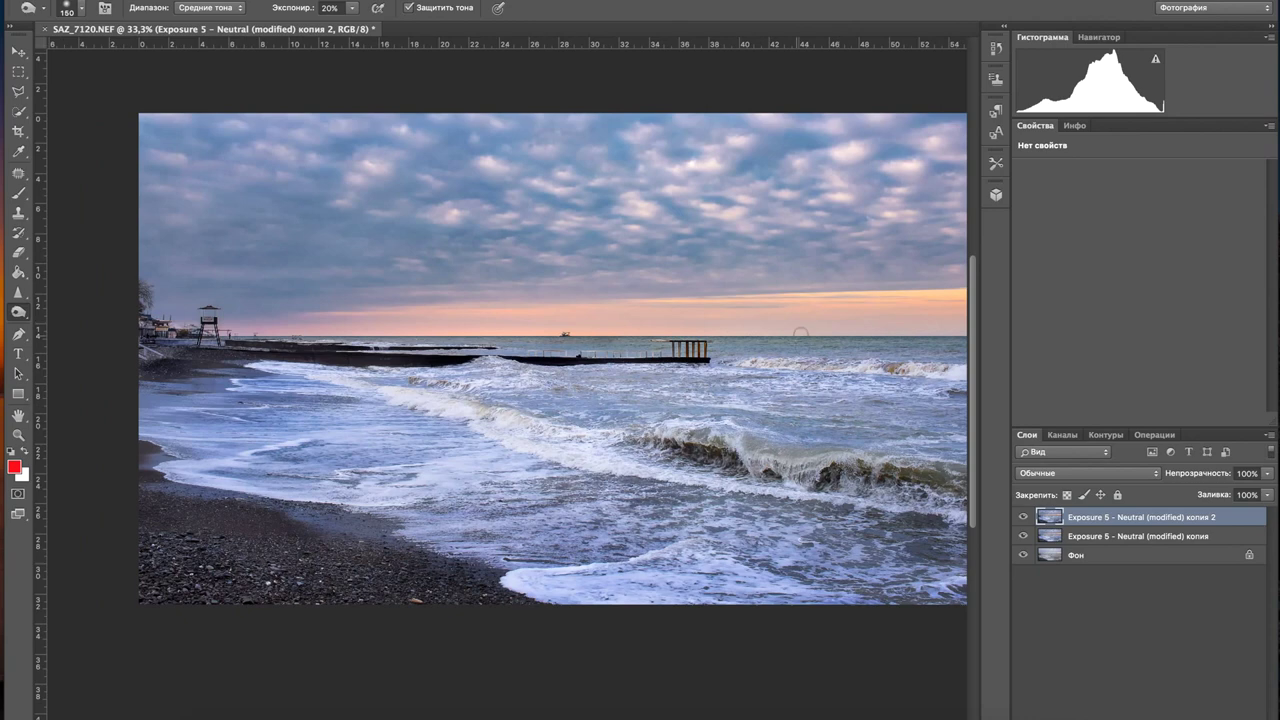
scroll(846, 302, "right", 5)
scroll(846, 302, "right", 1)
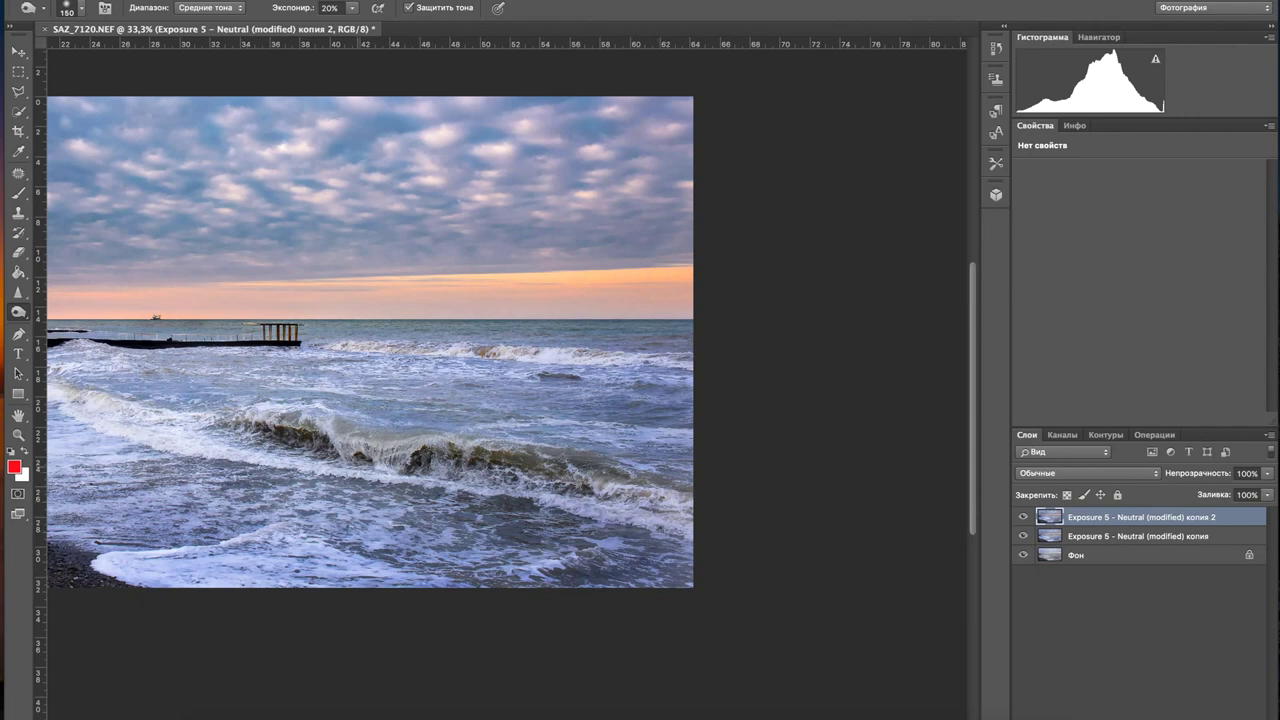
left_click_drag(407, 438, 335, 428)
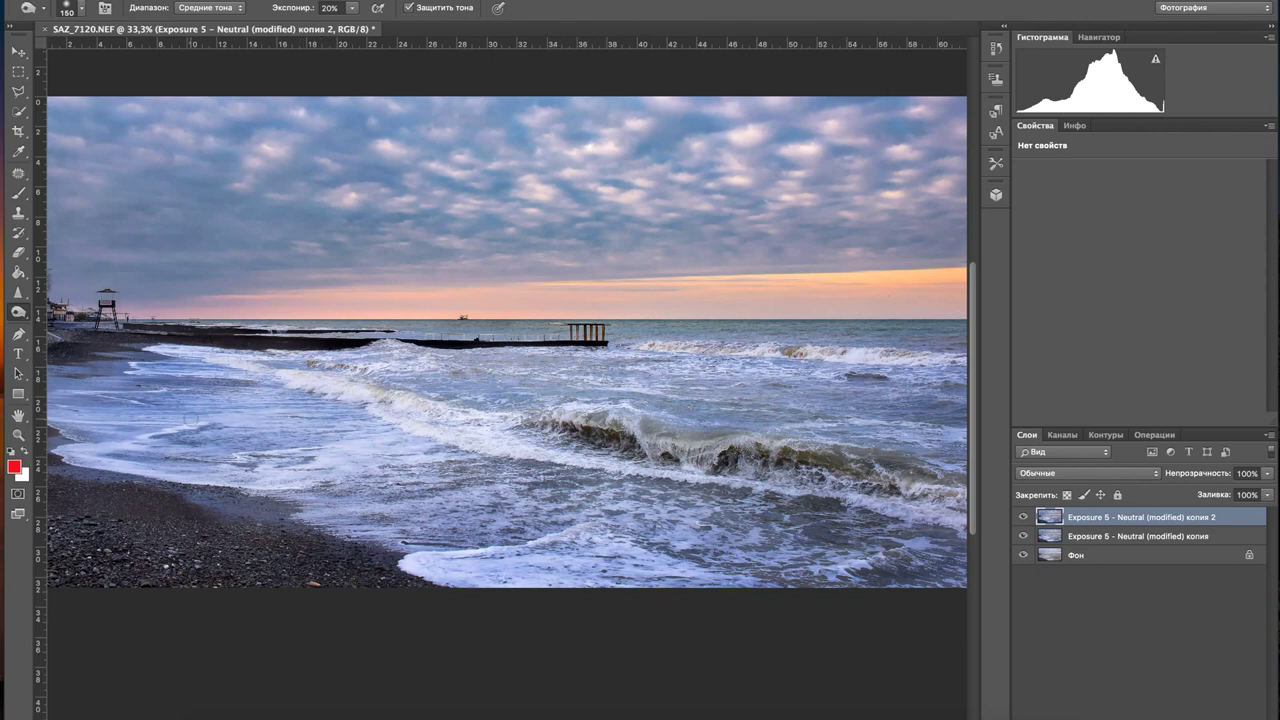
- Compare the waves with and without the retouched layer, and lower that layer's opacity to 77%
left_click(1022, 517)
left_click(1022, 517)
left_click(1022, 517)
left_click(1022, 517)
left_click_drag(1201, 482, 1184, 481)
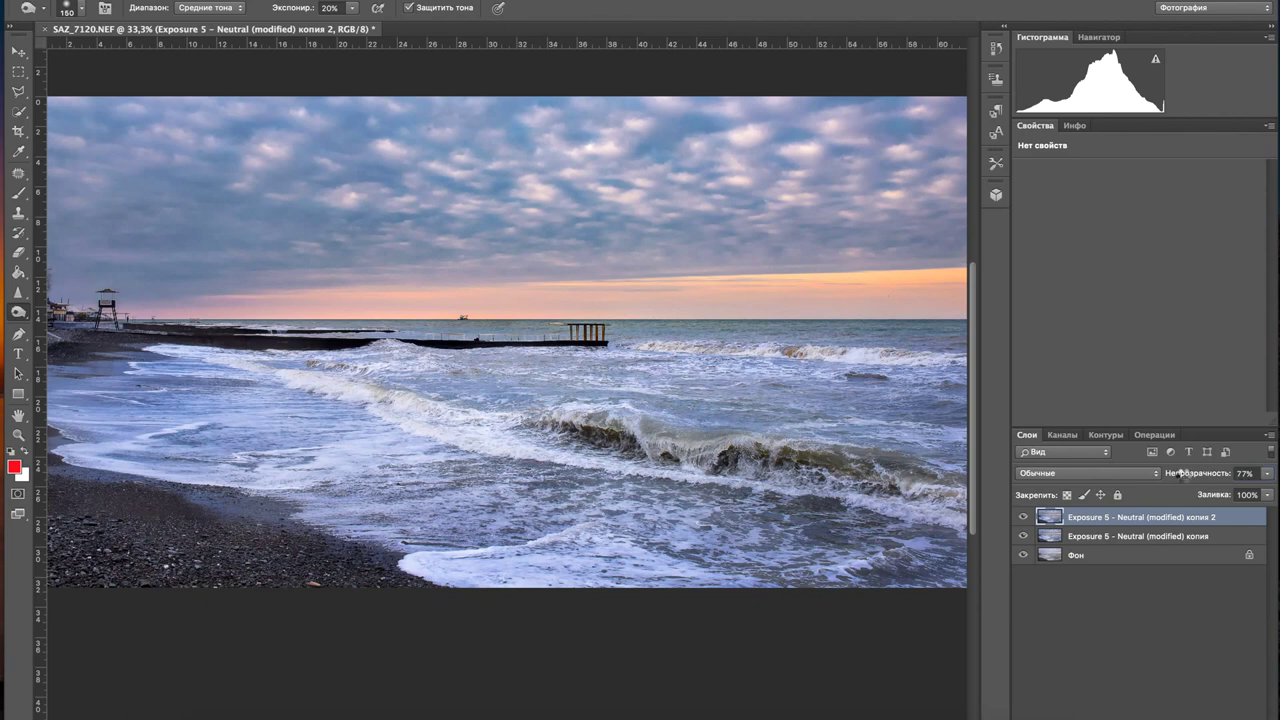
- Stamp all visible layers into a new layer and merge it with the two Exposure 5 layers above Фон
key("ctrl+alt+shift+e")
left_click(18, 434)
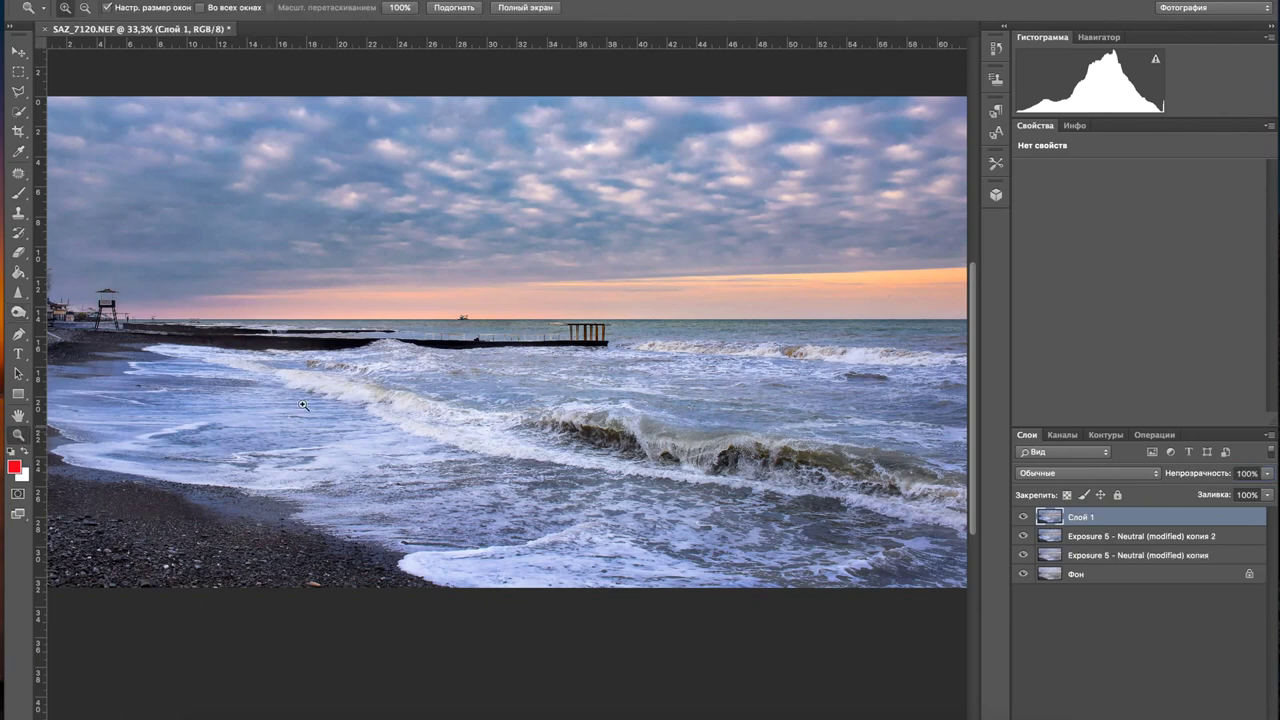
left_click(533, 365, "alt")
left_click(533, 365, "alt")
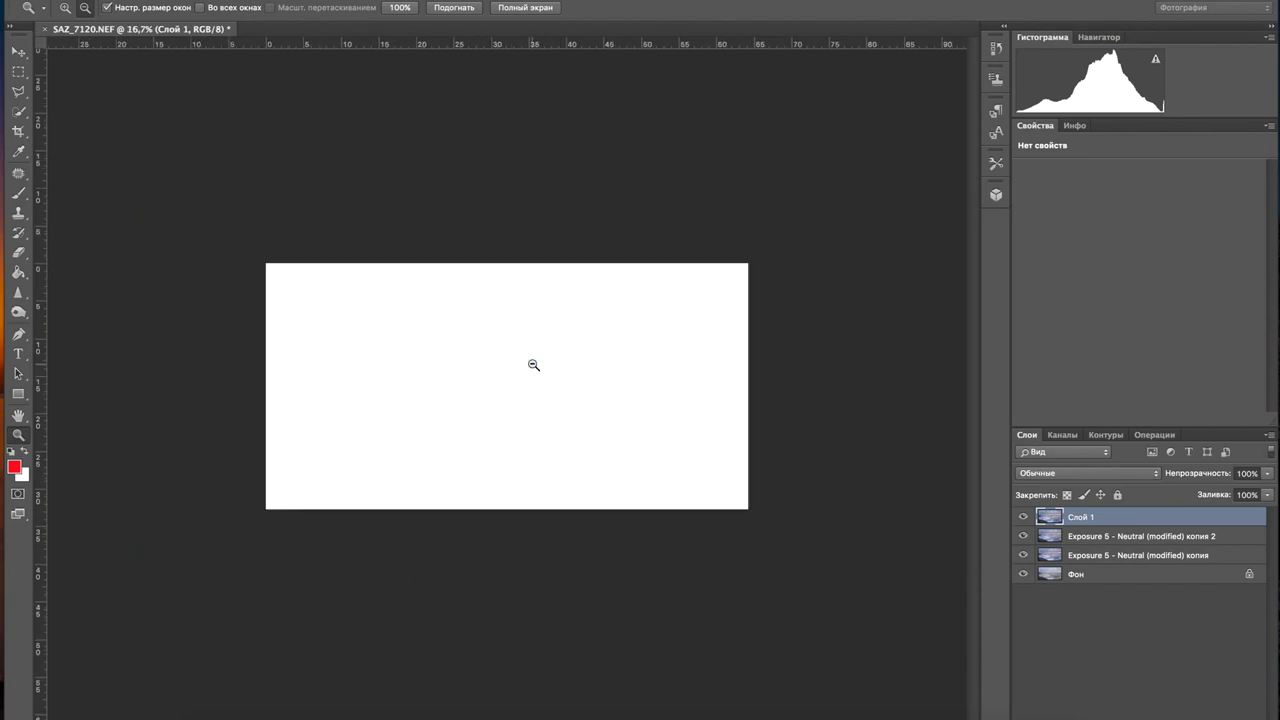
left_click(533, 365)
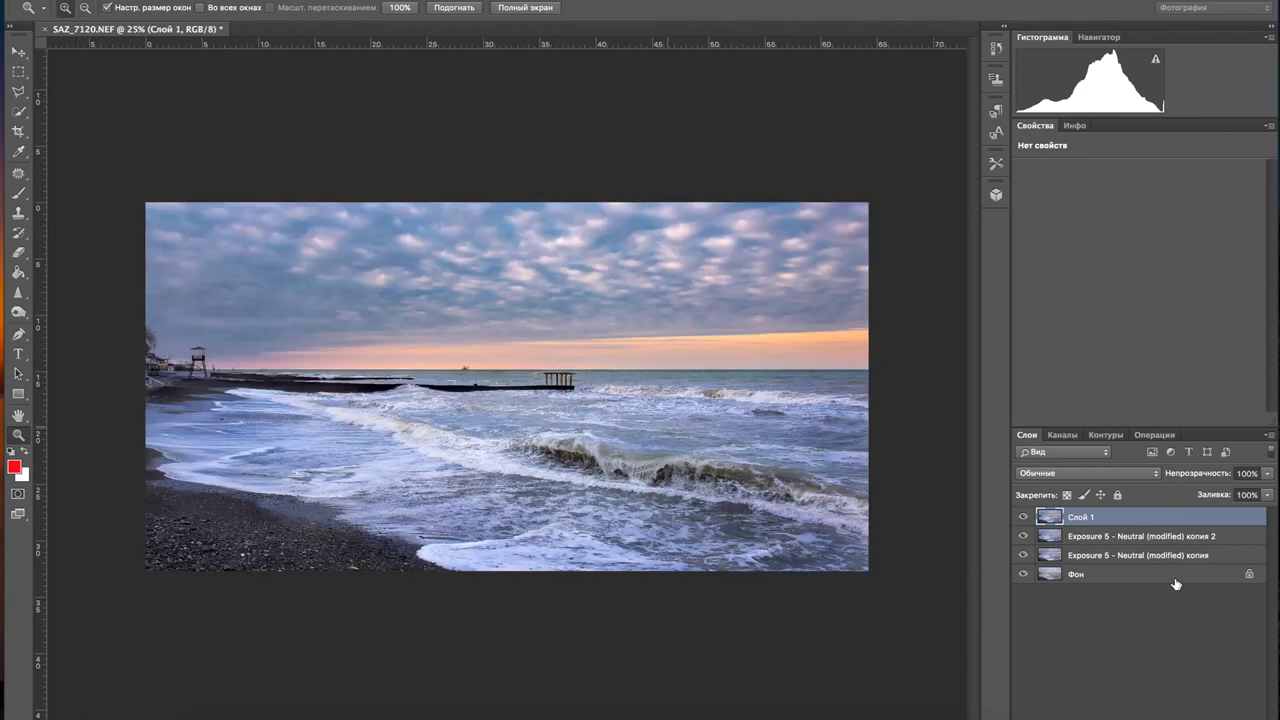
left_click(1075, 557, "shift")
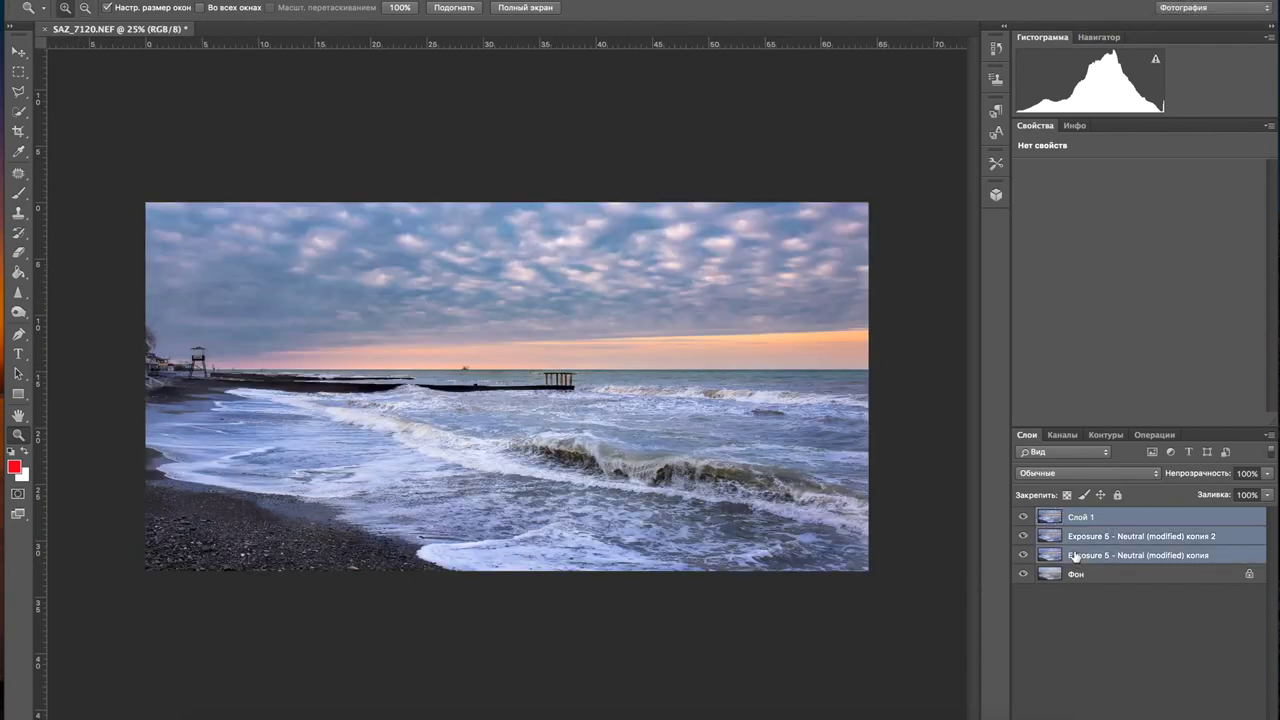
key("ctrl+e")
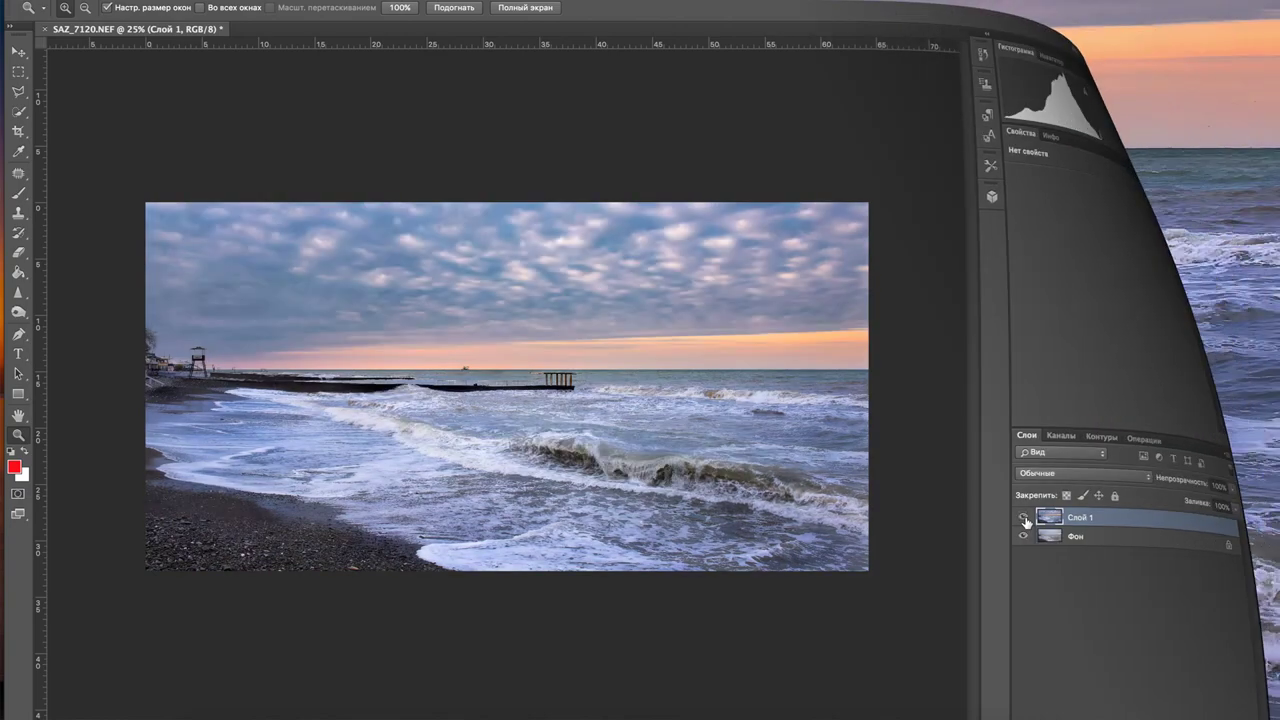